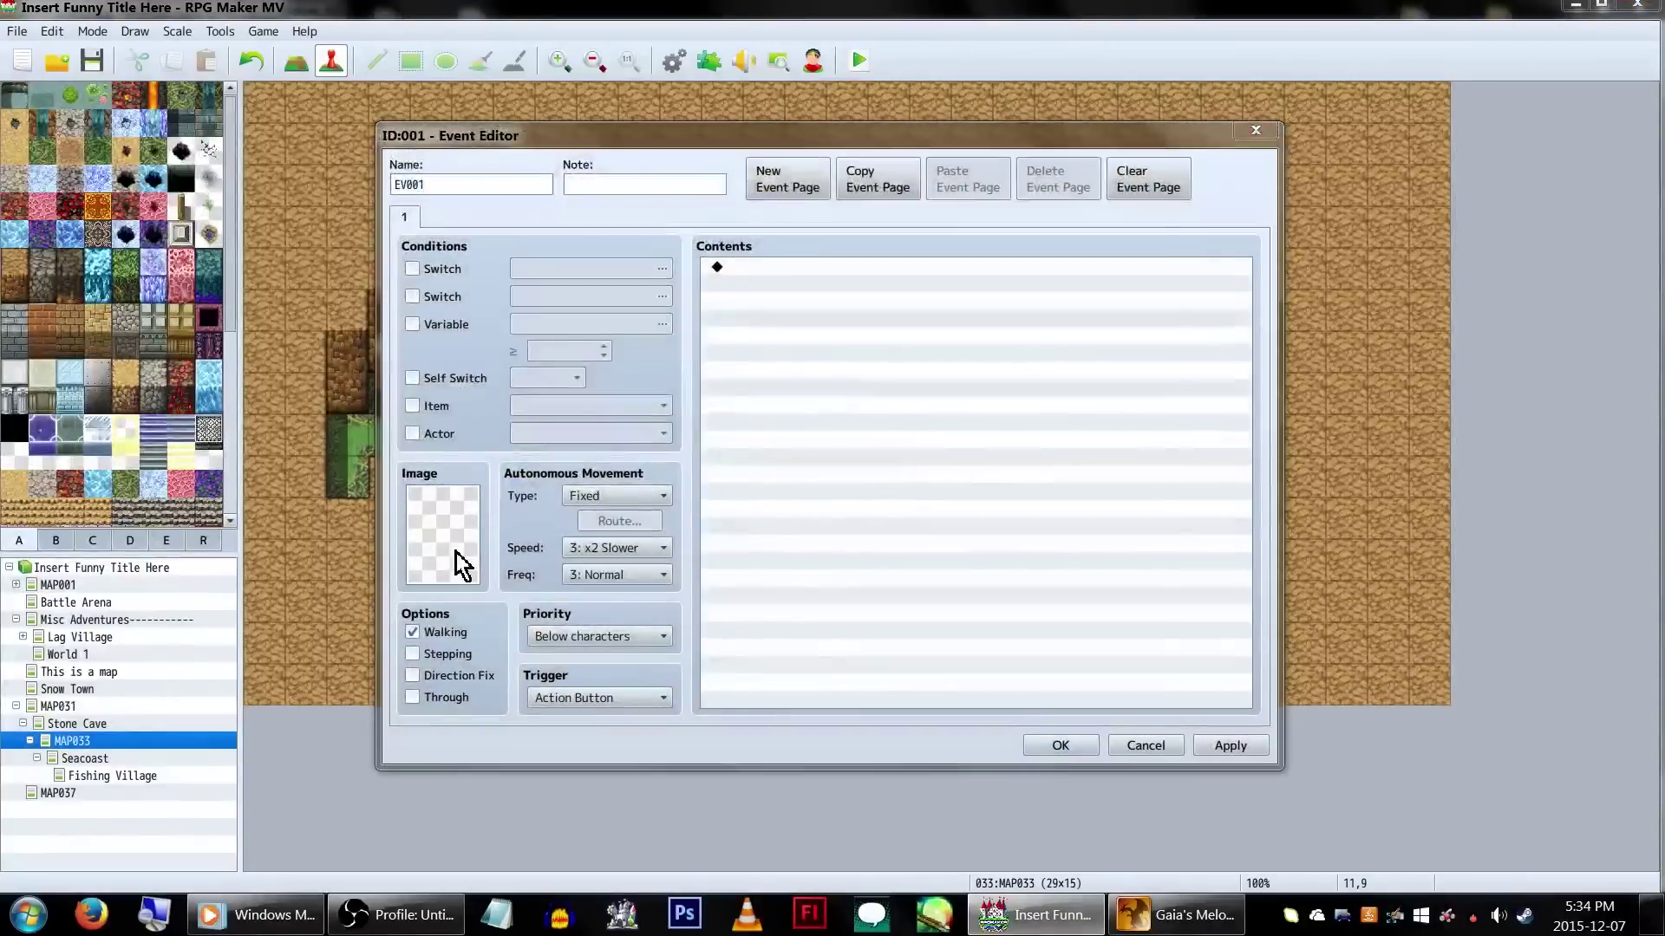
# Give EV001 the brown boulder sprite from the !Other1 - Copy sheet
pyautogui.doubleClick(457, 564)
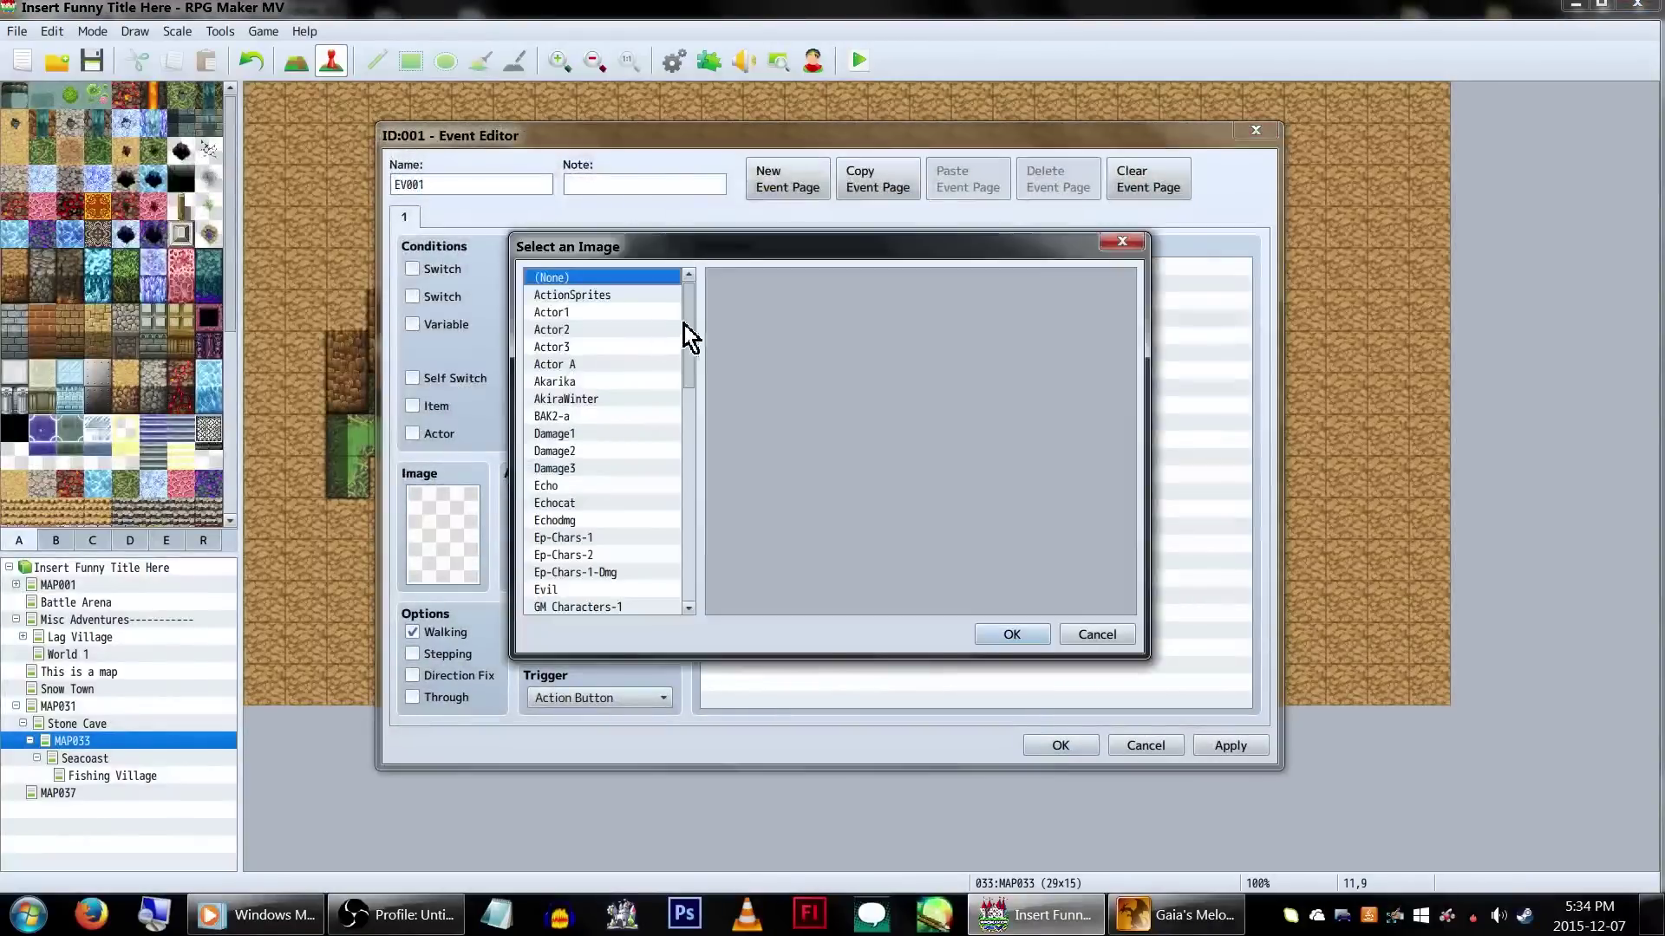
pyautogui.moveTo(690, 319); pyautogui.dragTo(695, 555)
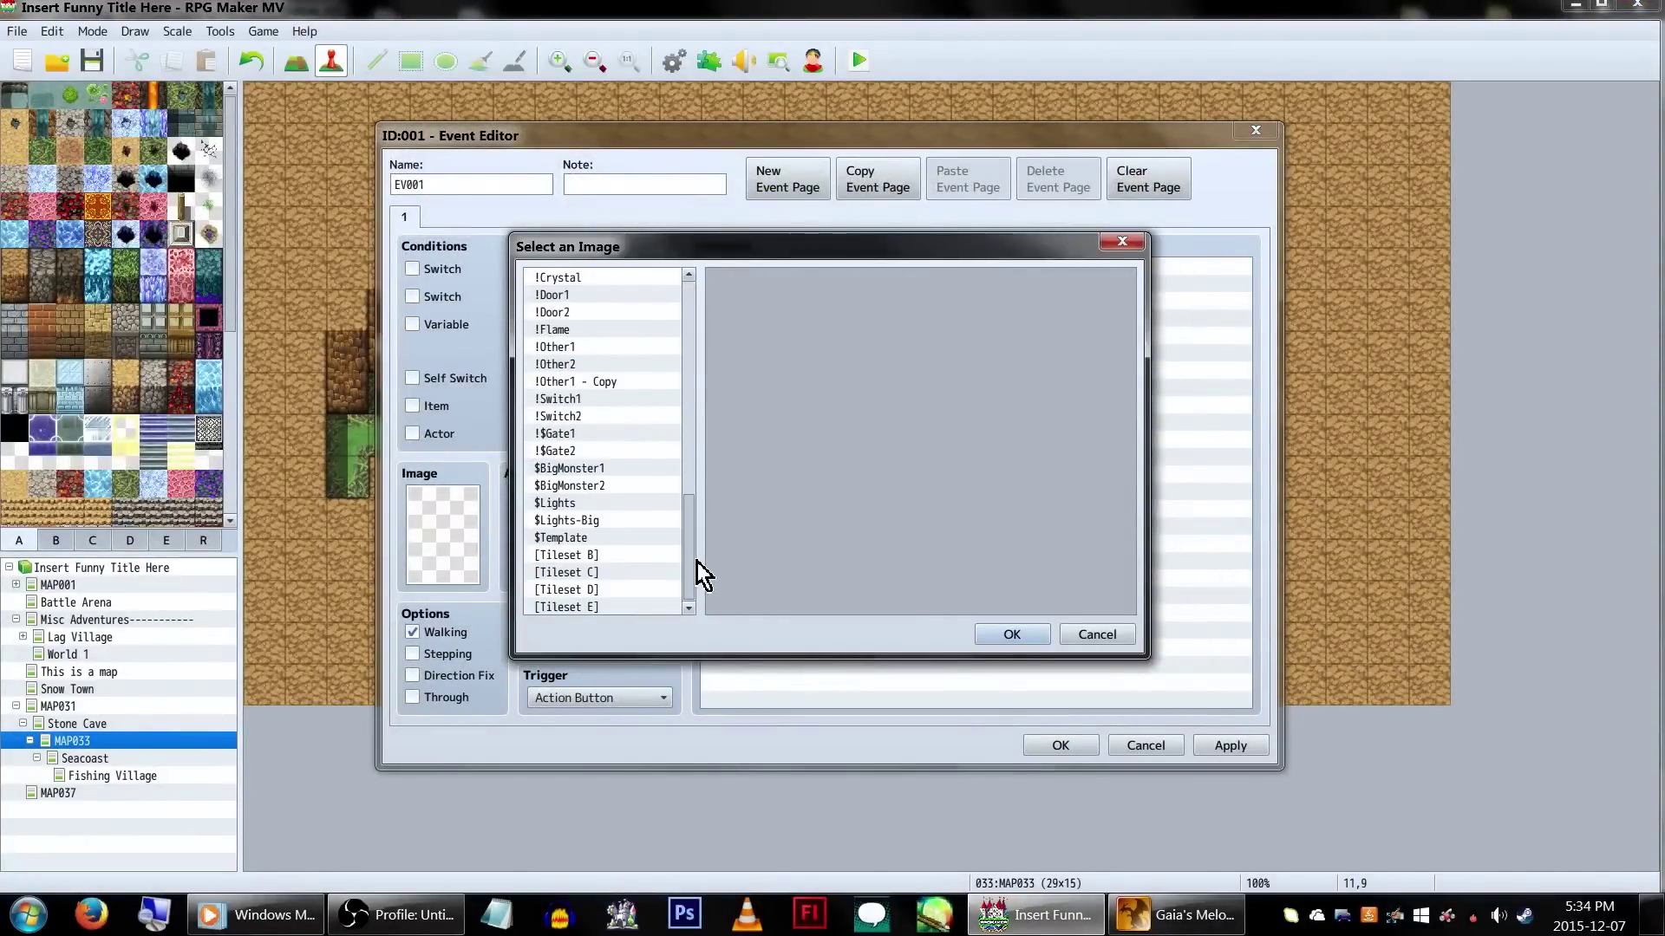
pyautogui.click(575, 381)
pyautogui.doubleClick(752, 284)
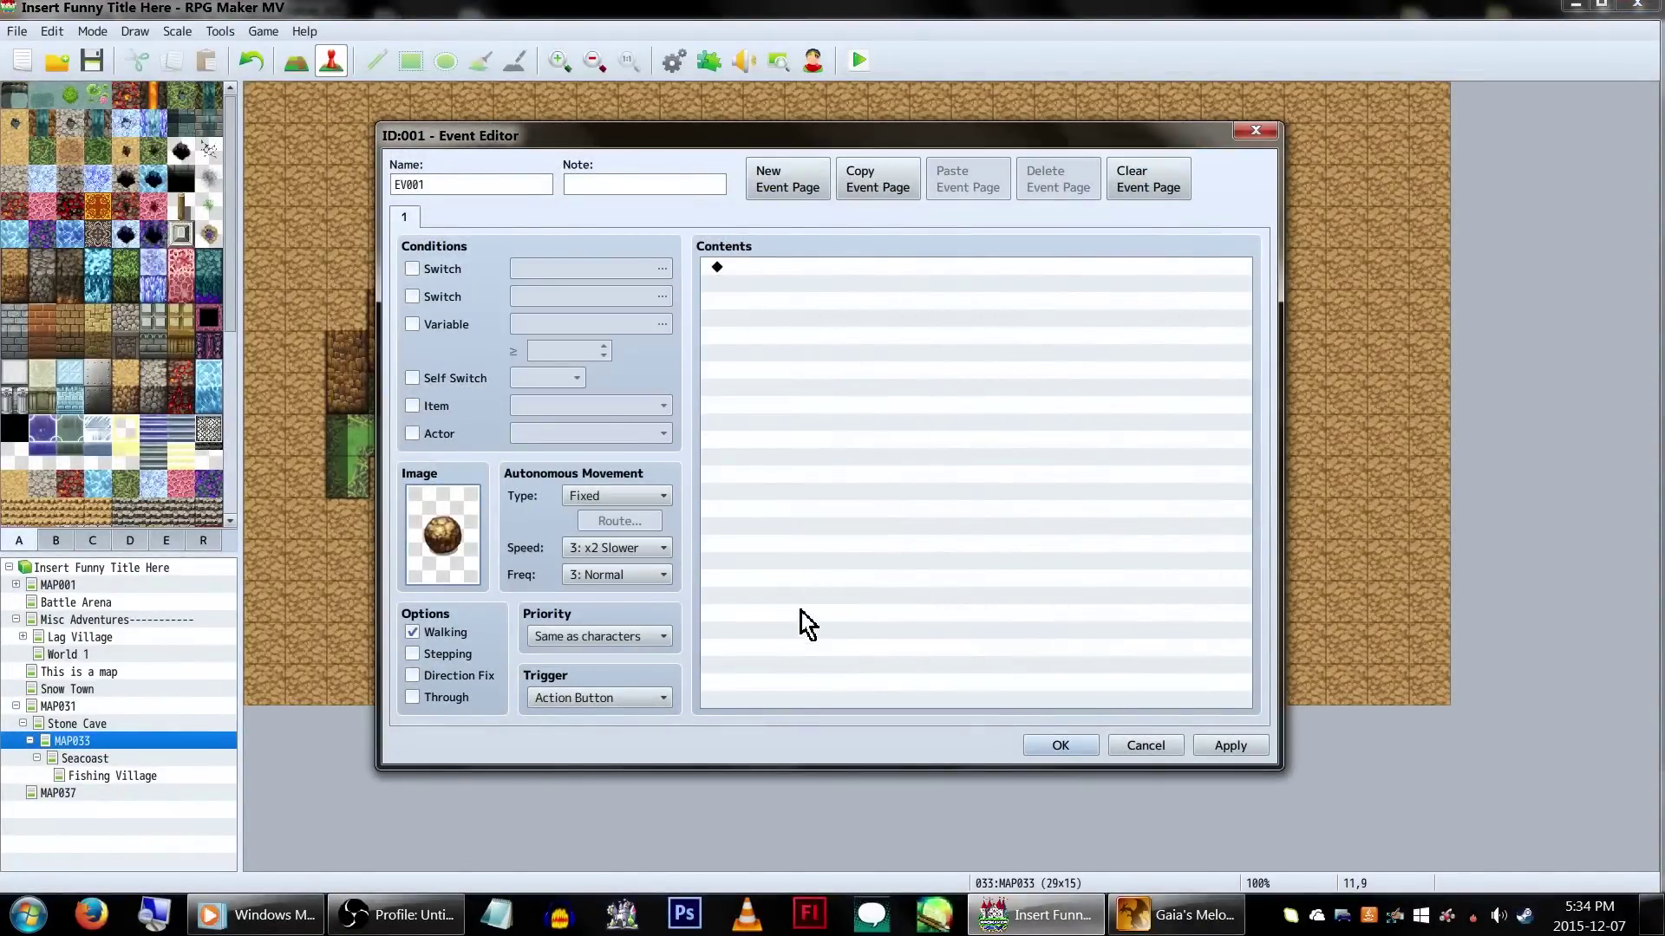
# Add a skippable This Event movement route: Move away from Player, then SE Earth1
pyautogui.doubleClick(866, 338)
pyautogui.click(902, 360)
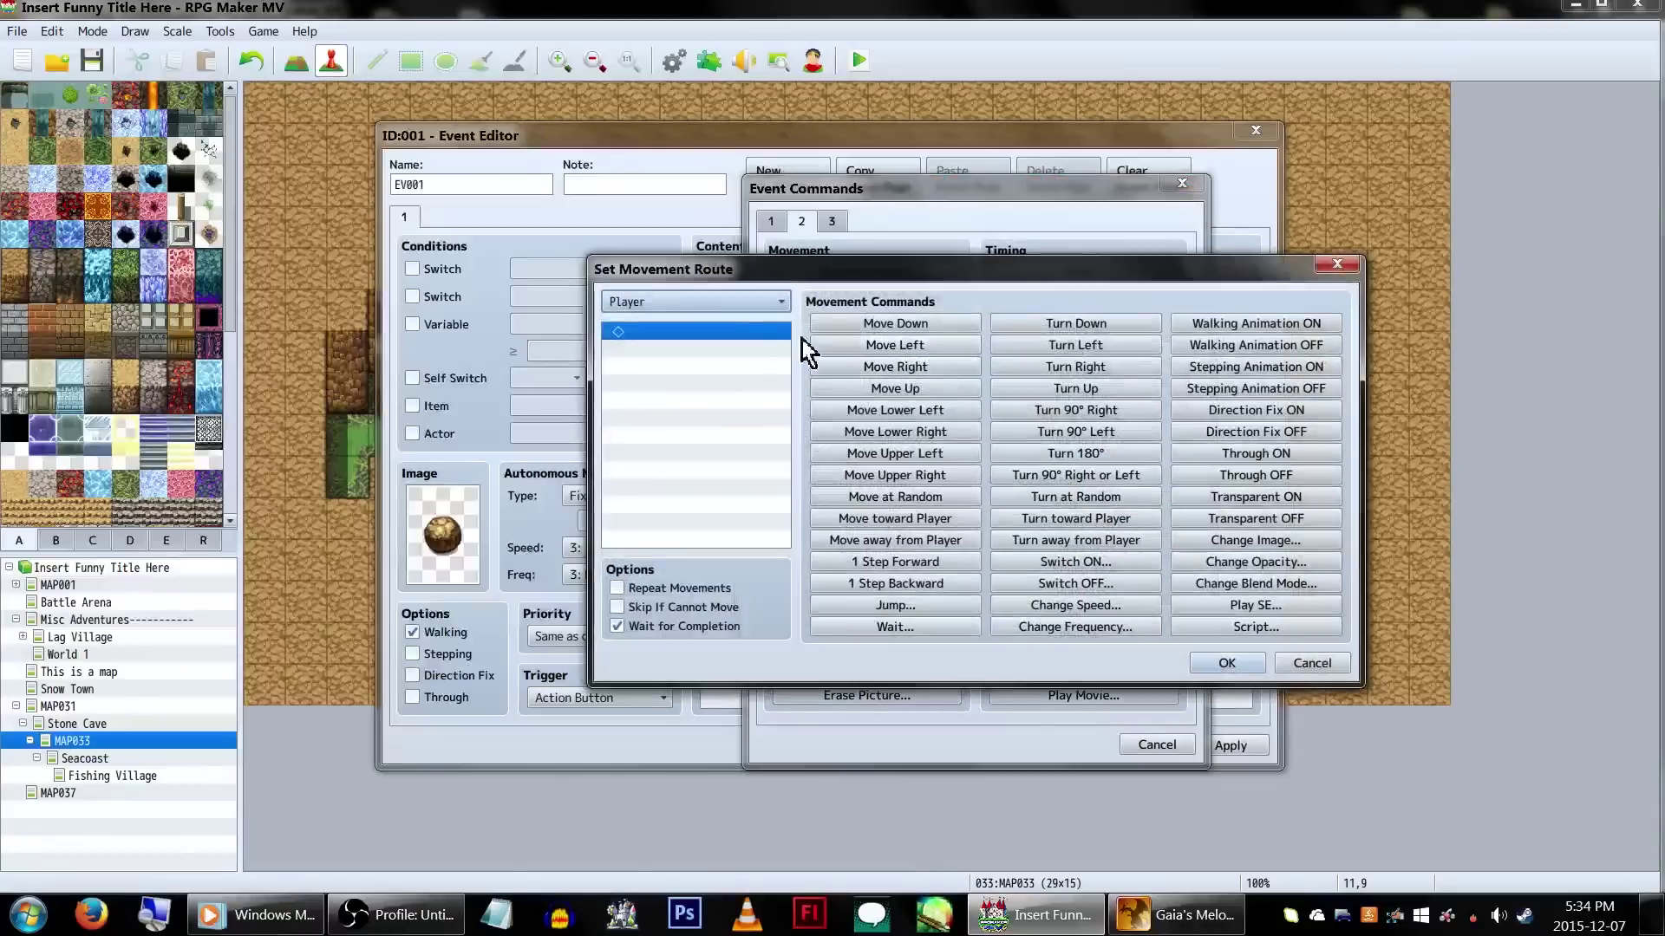
pyautogui.click(705, 606)
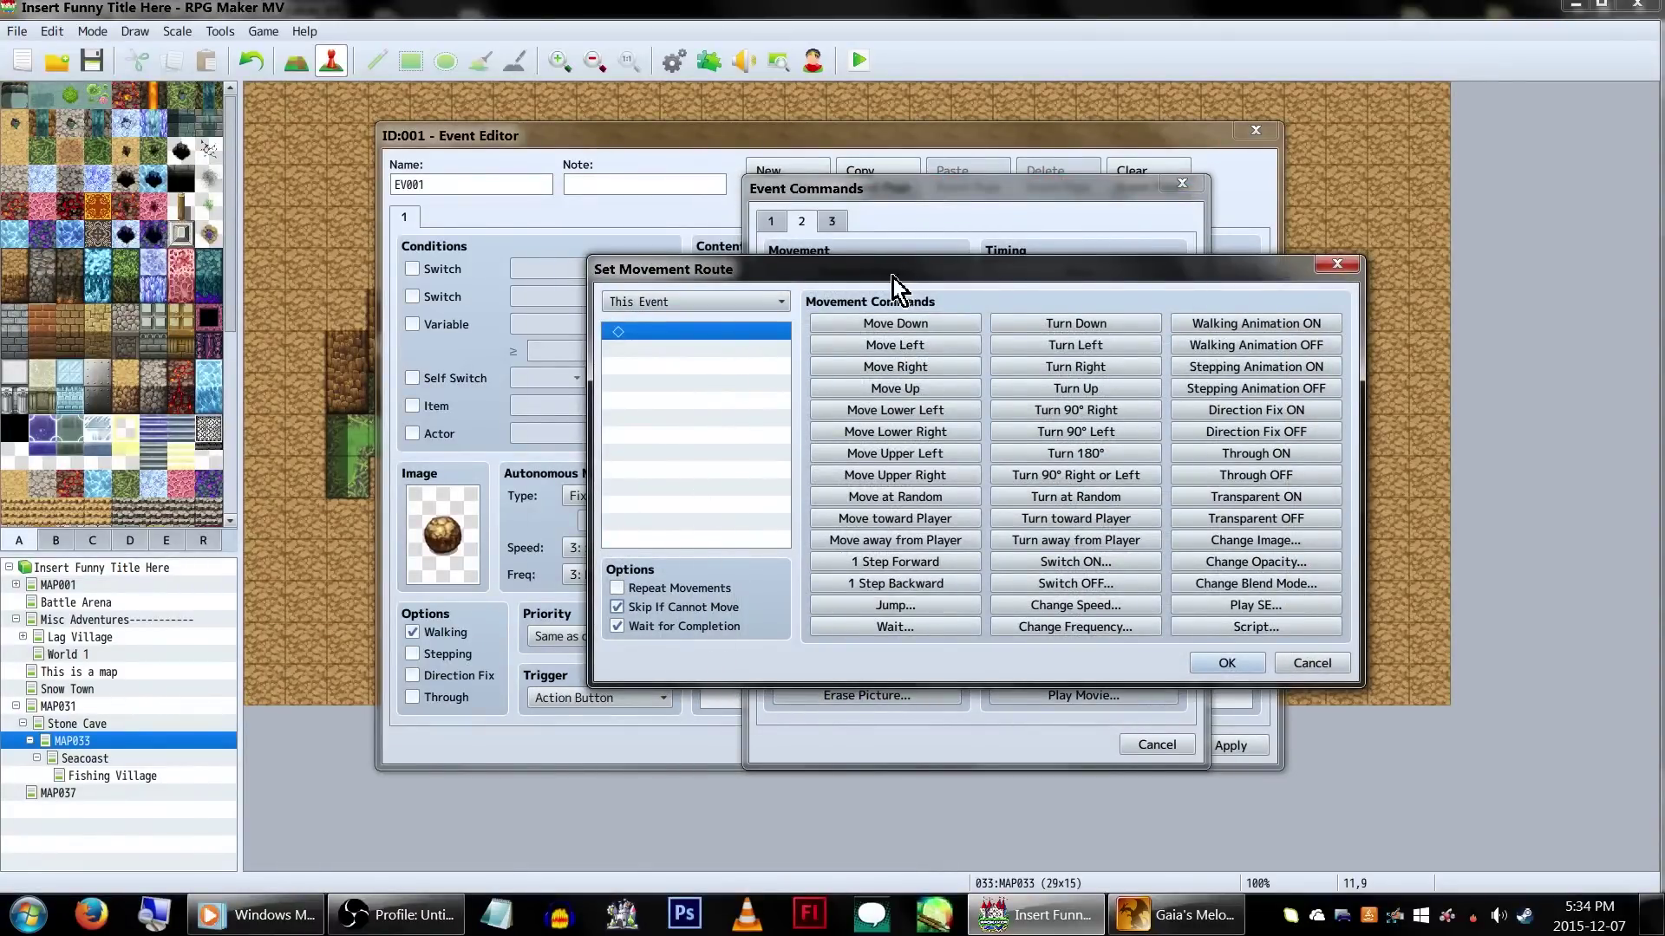
pyautogui.moveTo(893, 278); pyautogui.dragTo(737, 296)
pyautogui.click(790, 560)
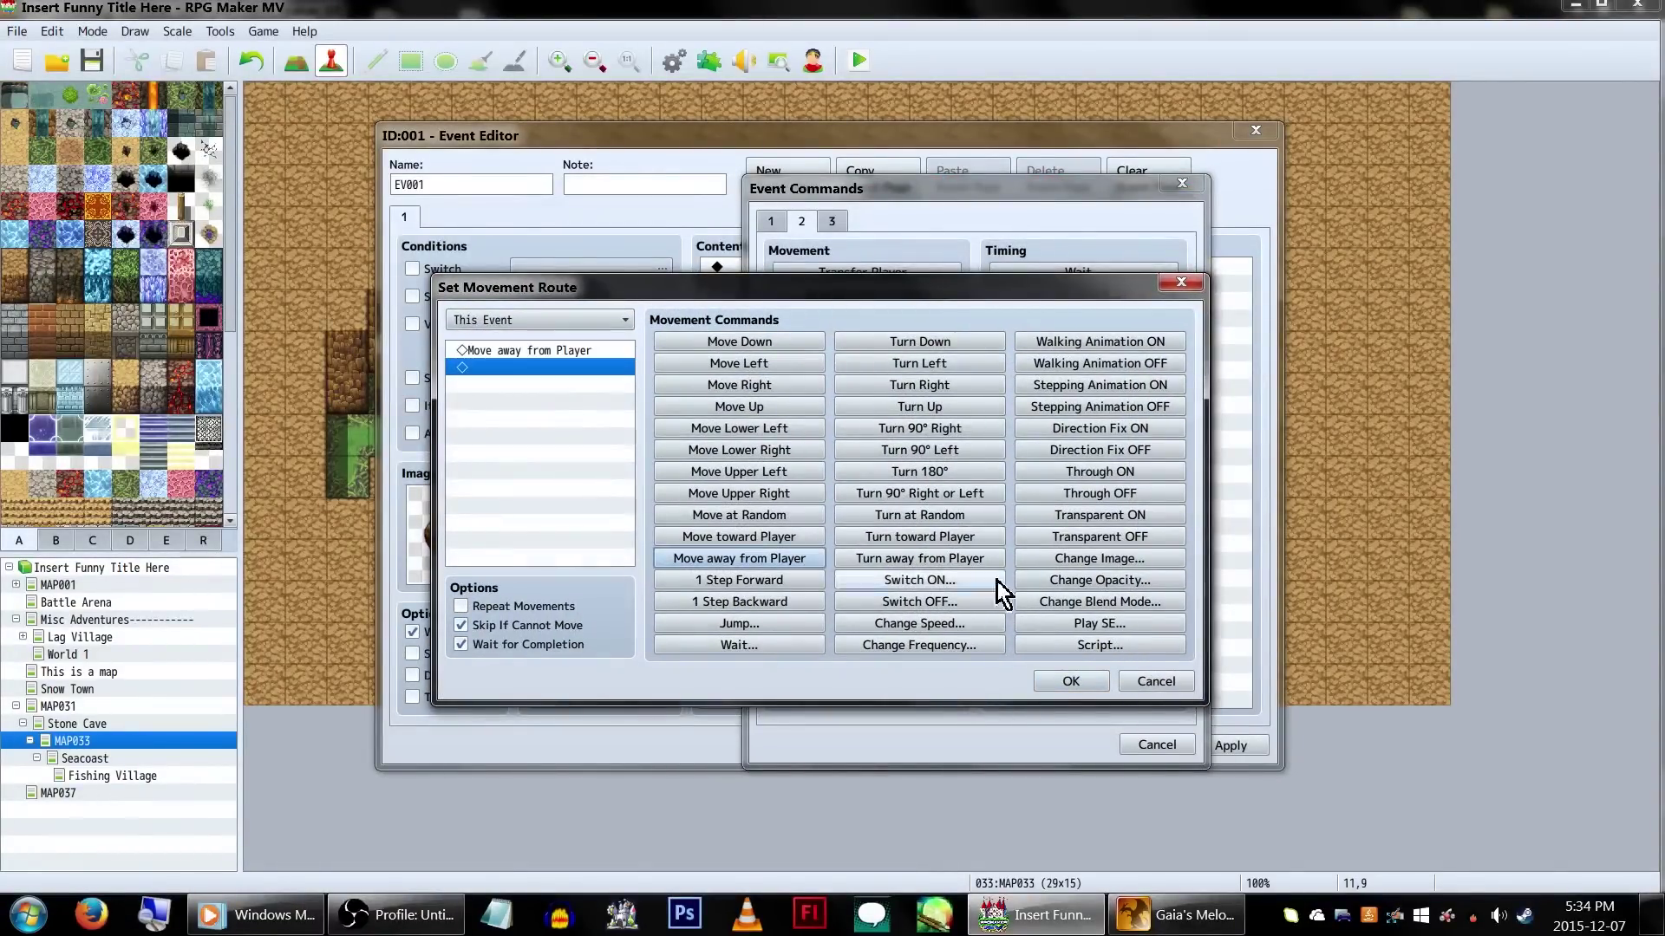
pyautogui.click(1099, 624)
pyautogui.scroll(-15, 818, 425)
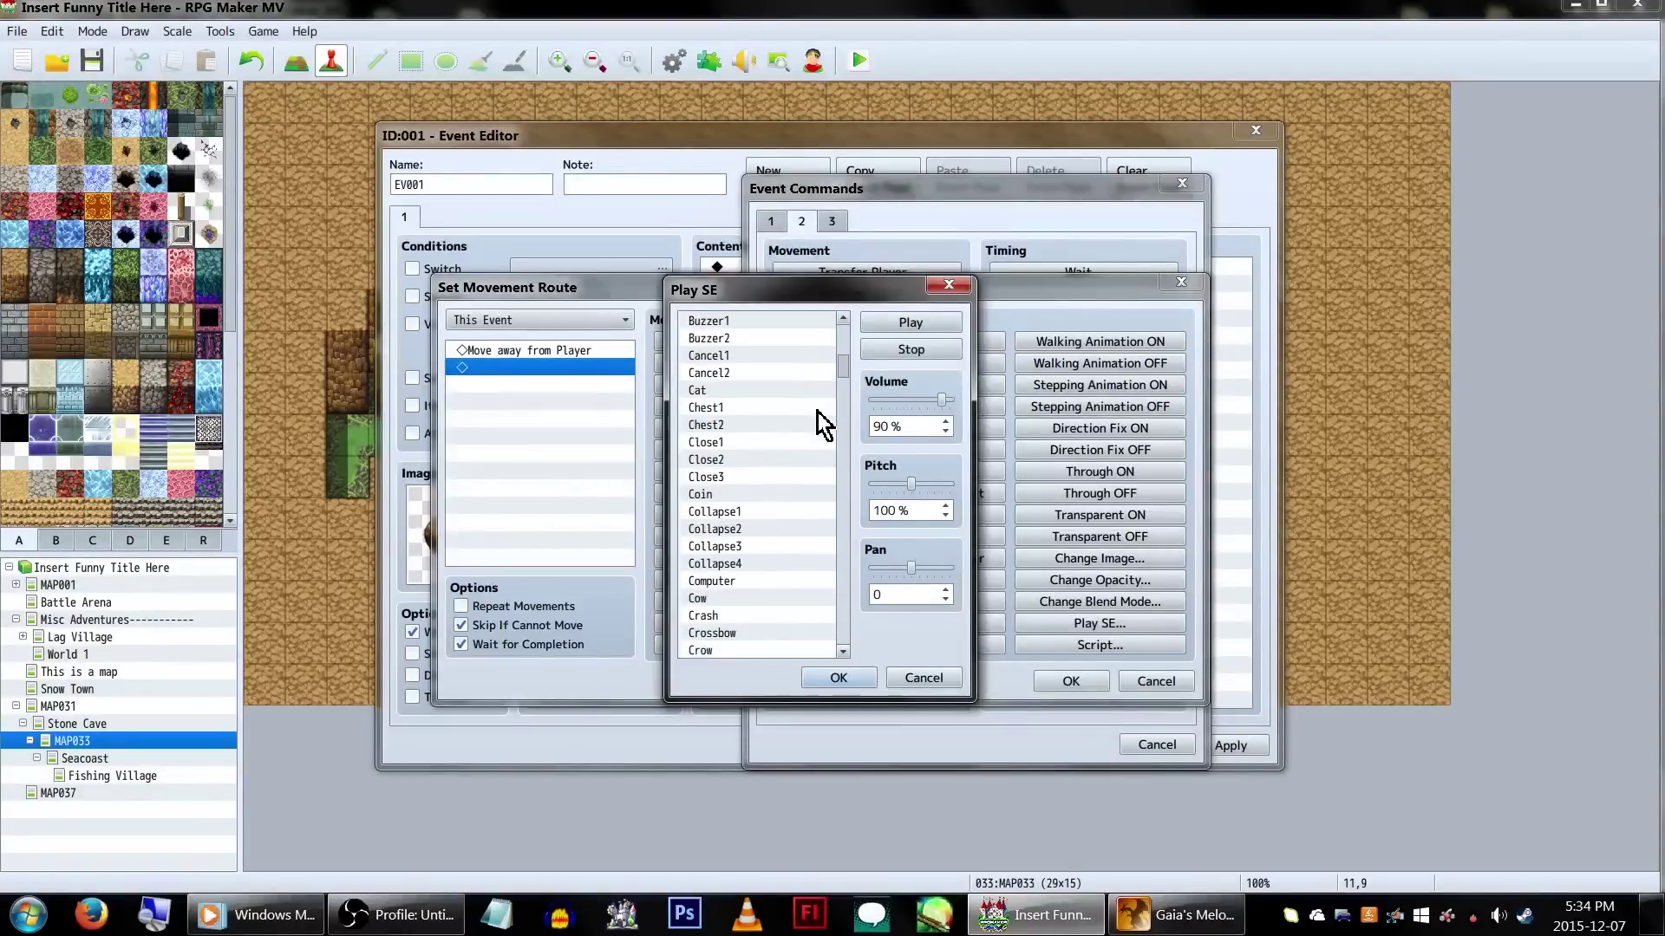
pyautogui.click(815, 486)
pyautogui.click(856, 685)
pyautogui.click(1052, 685)
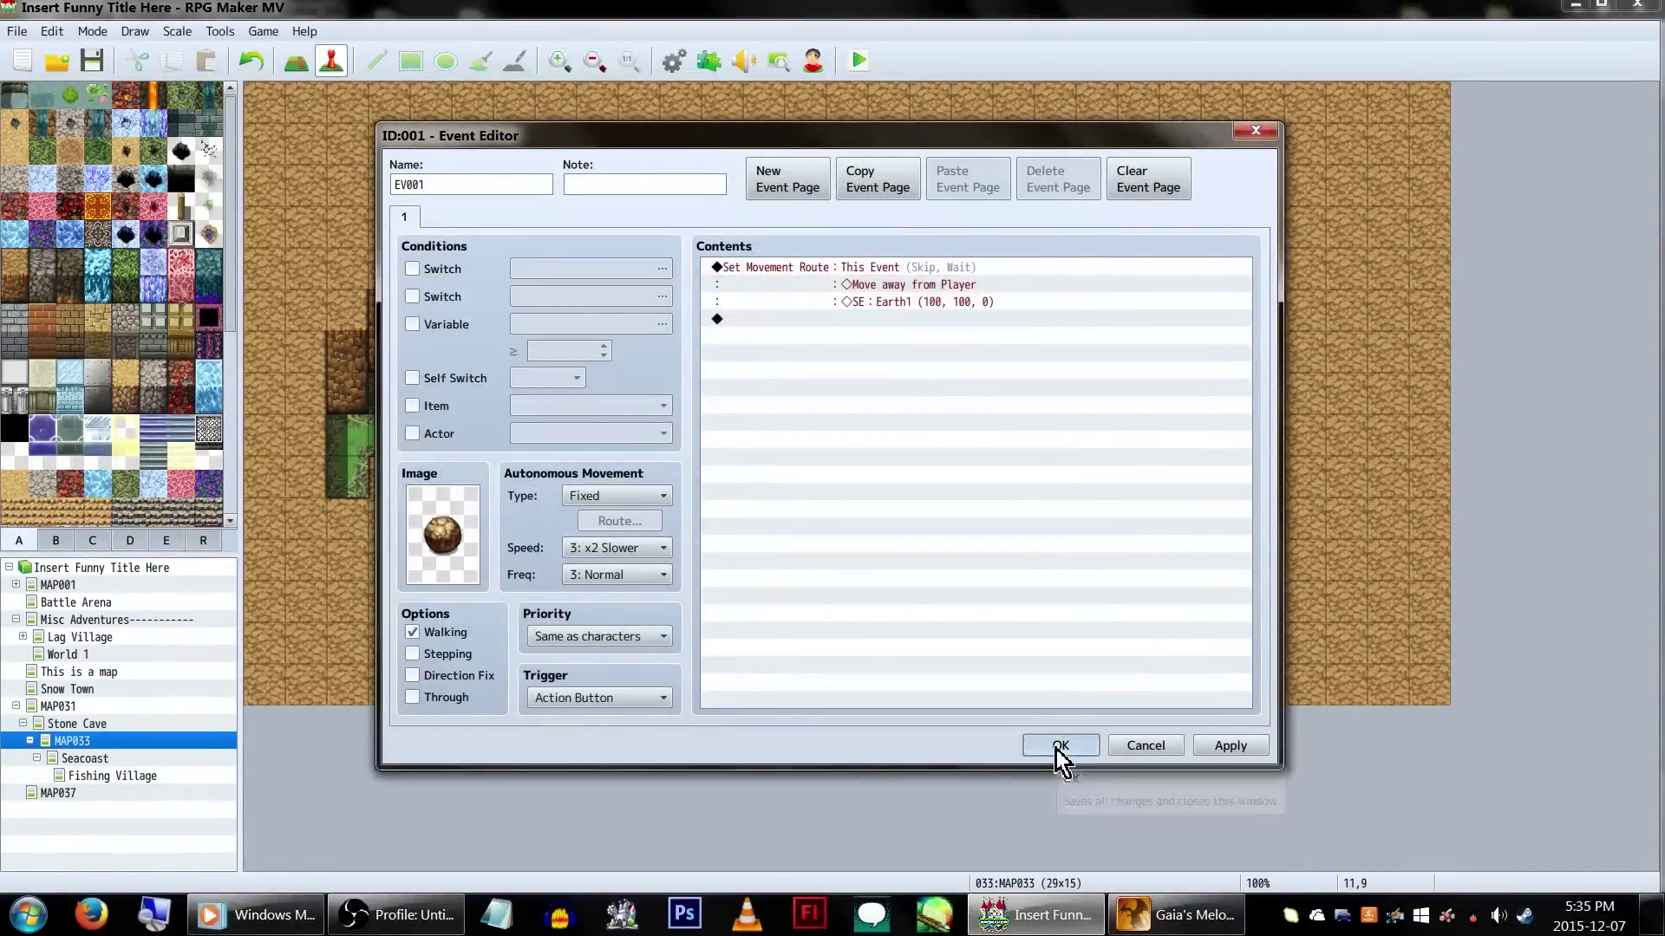
# Set the boulder event's trigger to Player Touch and save it
pyautogui.click(1060, 745)
pyautogui.doubleClick(736, 478)
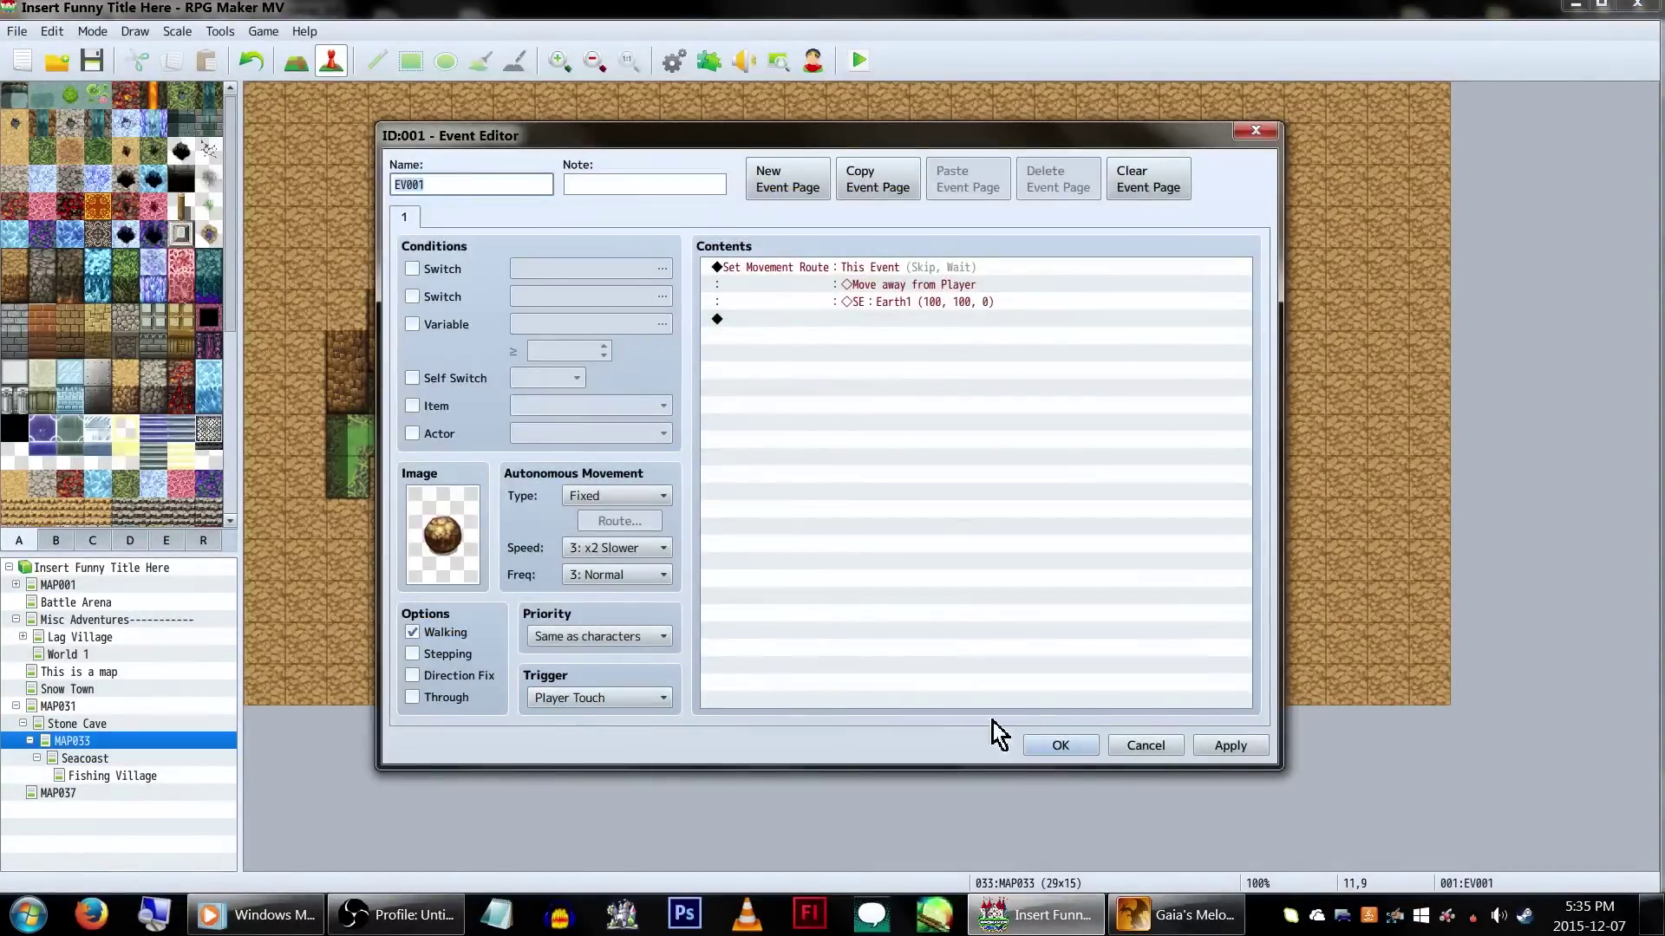
pyautogui.click(1059, 745)
pyautogui.click(763, 518)
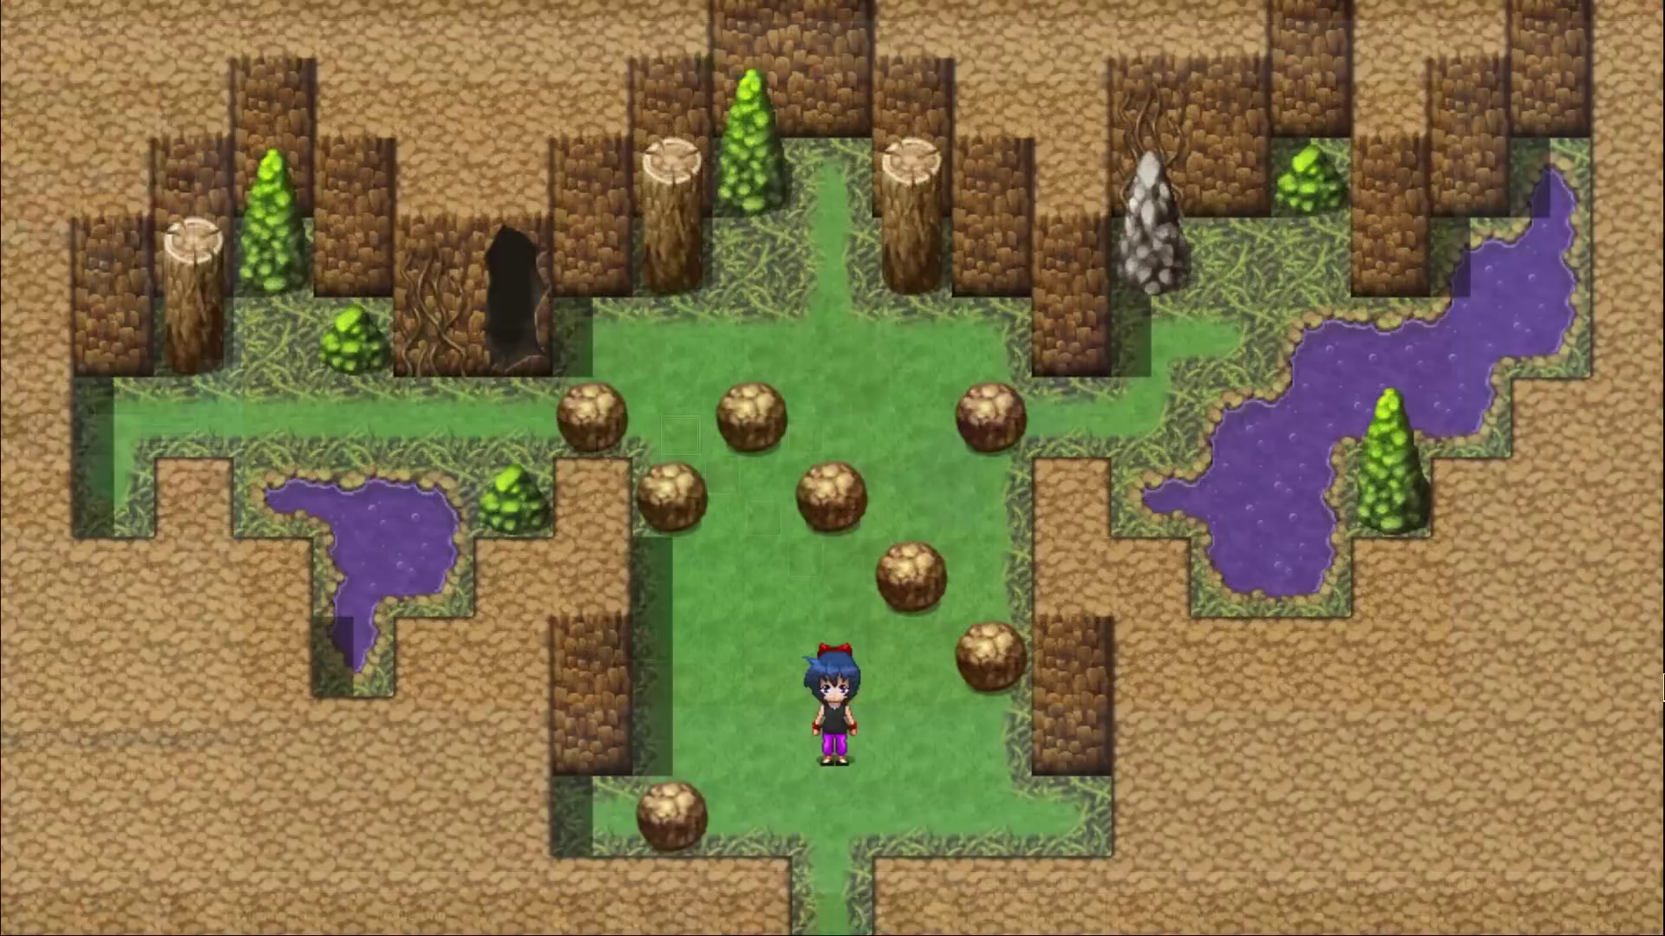
# Walk the hero up and right toward the boulders in the playtest
pyautogui.press('Up')
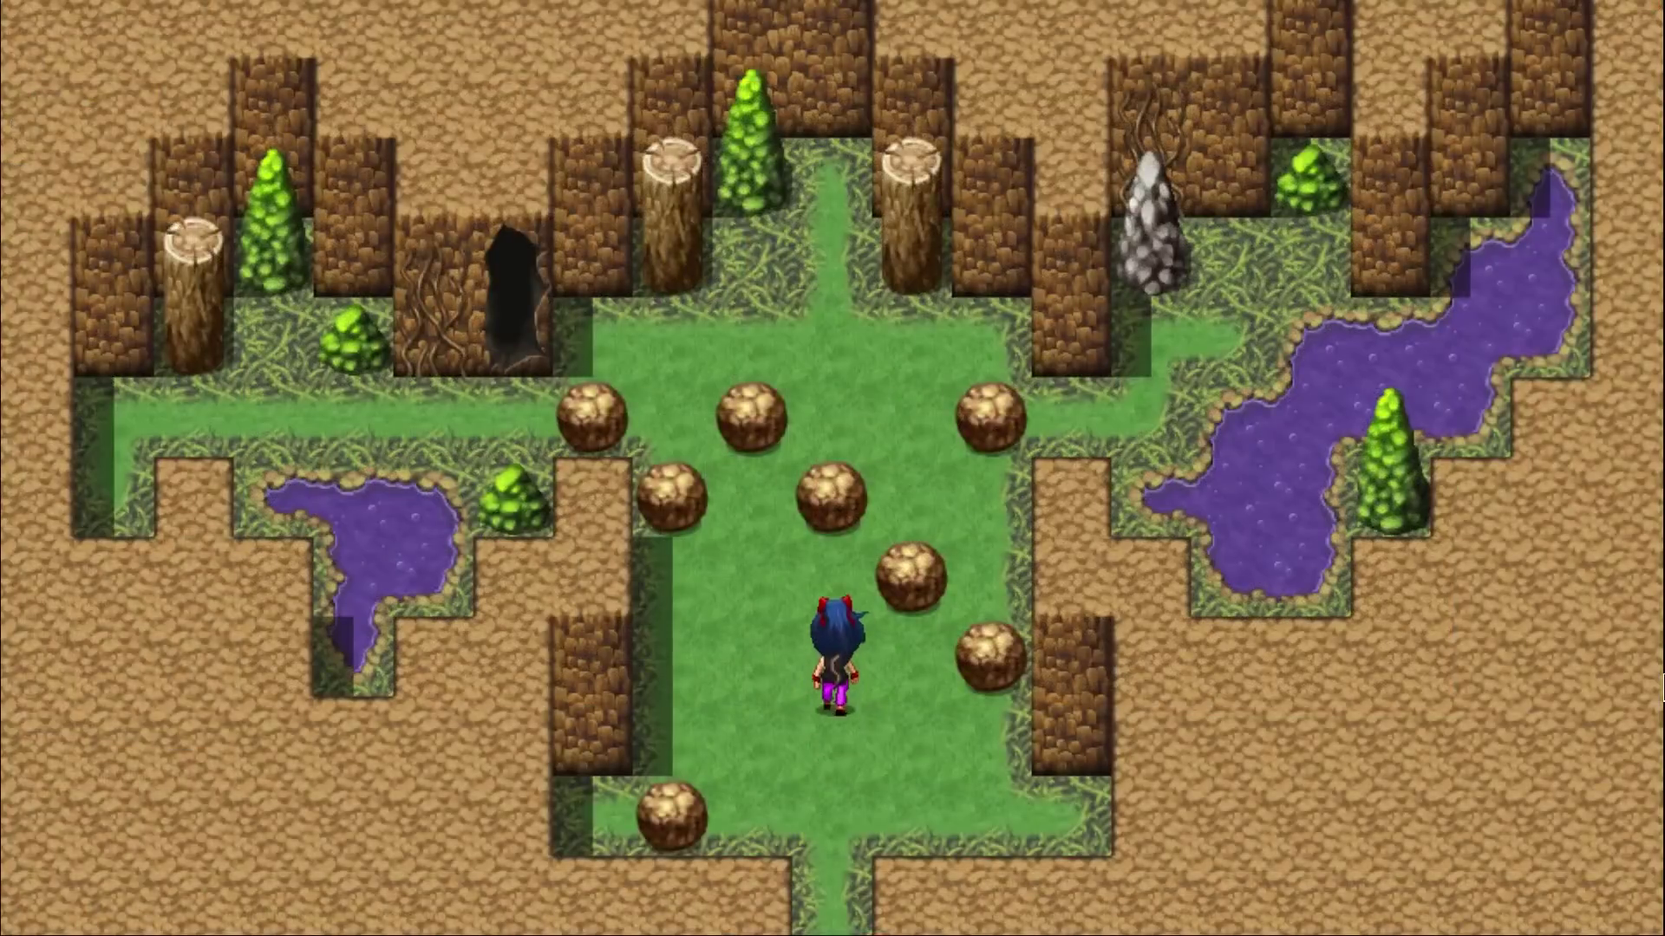
pyautogui.press('Right')
pyautogui.press('Right')
pyautogui.press('Up')
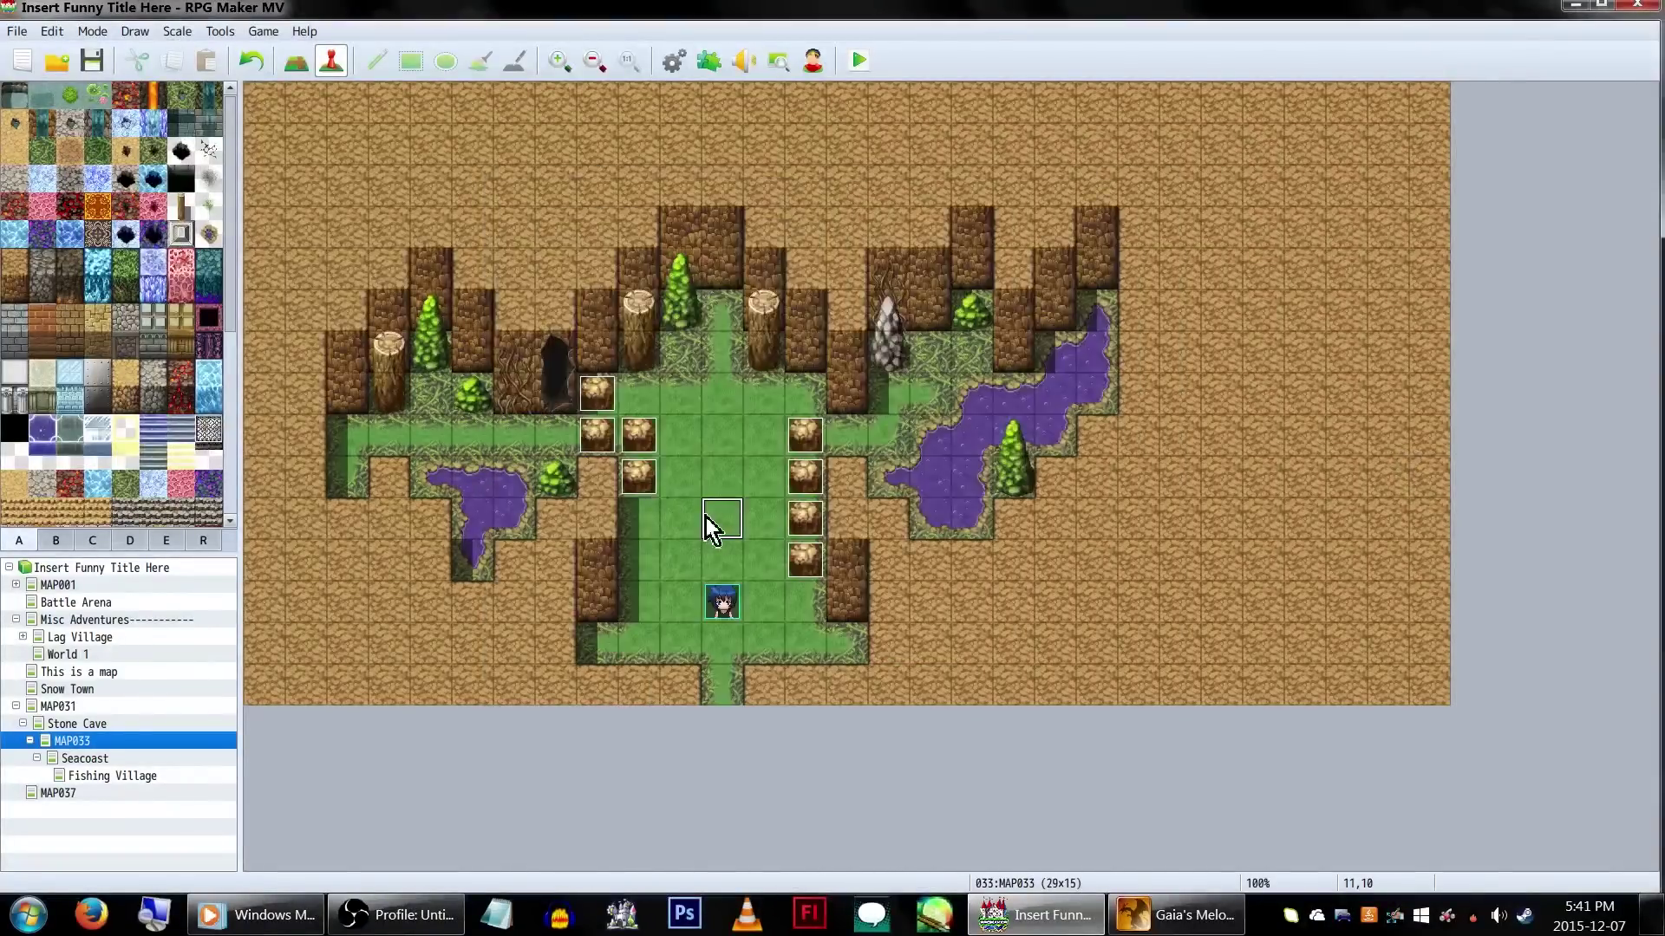
# Create a new event with a grey rock sprite on the cave map
pyautogui.doubleClick(705, 517)
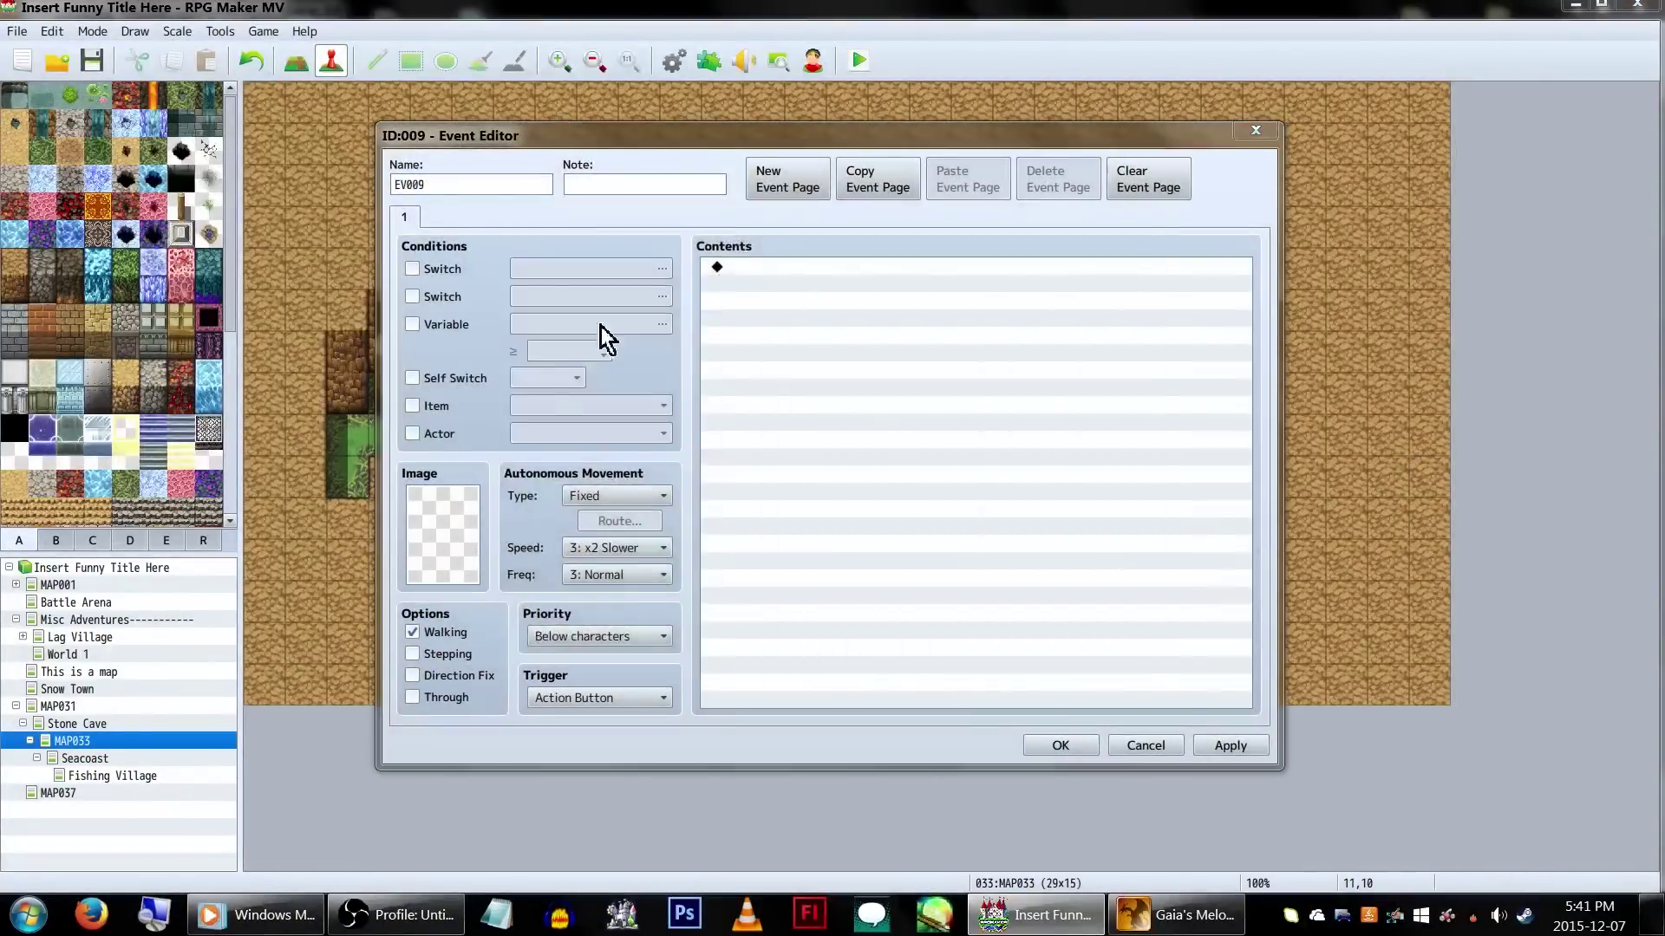
pyautogui.doubleClick(446, 535)
pyautogui.doubleClick(619, 416)
pyautogui.click(1063, 746)
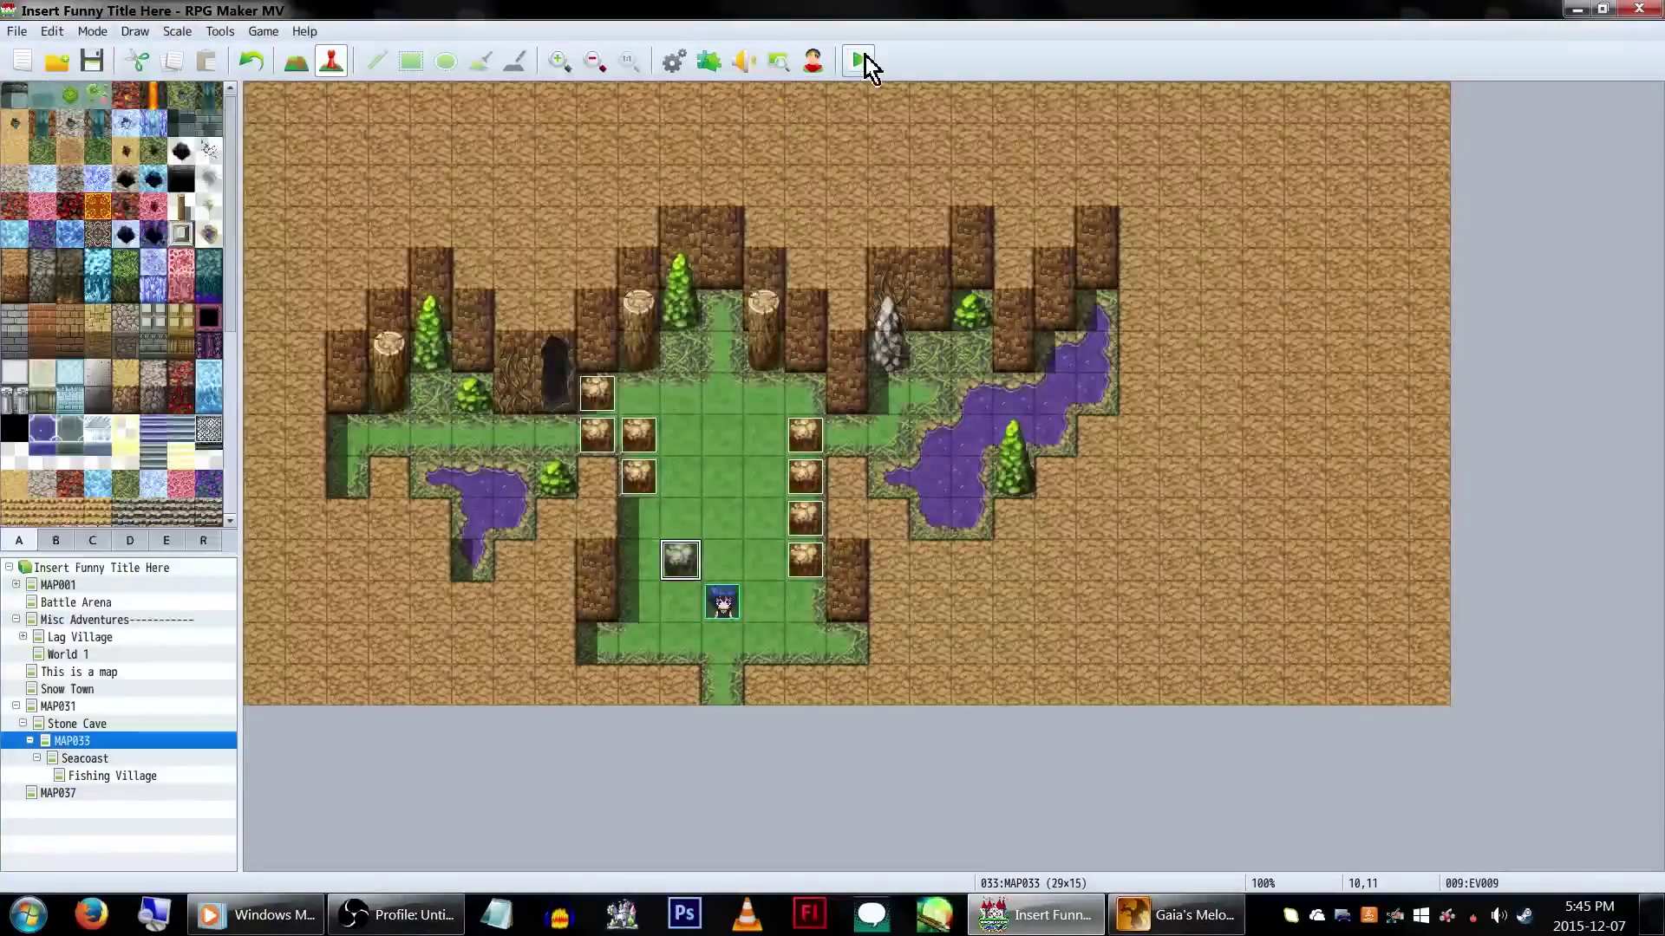
# Playtest the map and push two grey rocks upward
pyautogui.click(859, 60)
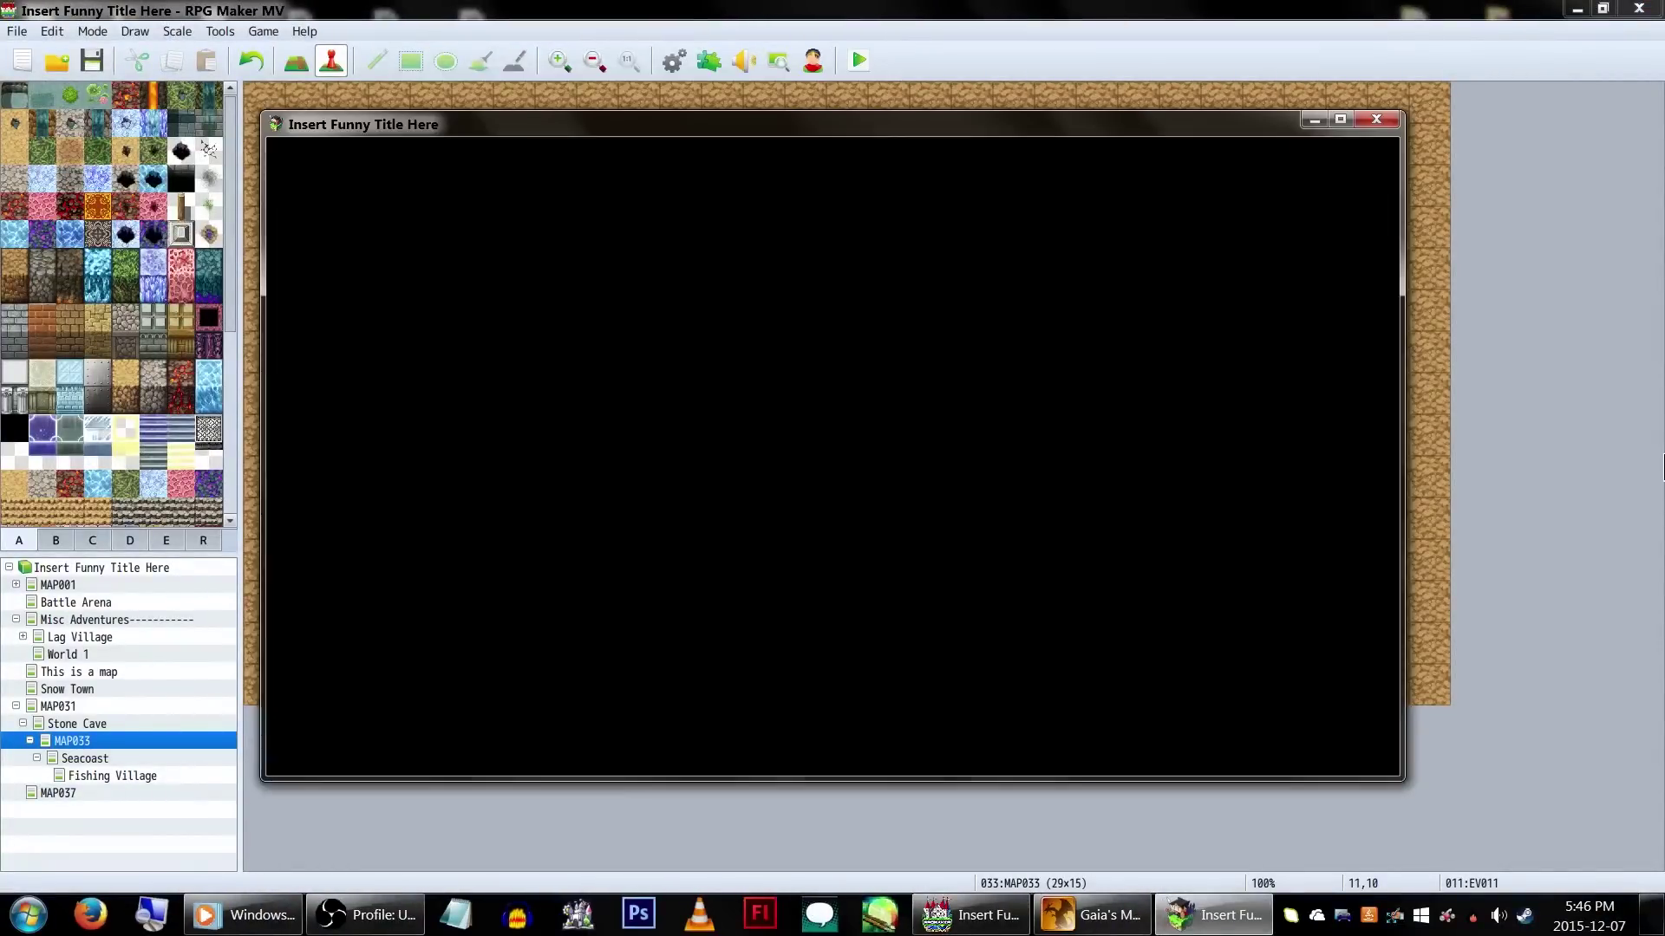
pyautogui.press('Left')
pyautogui.press('Up')
pyautogui.press('Right')
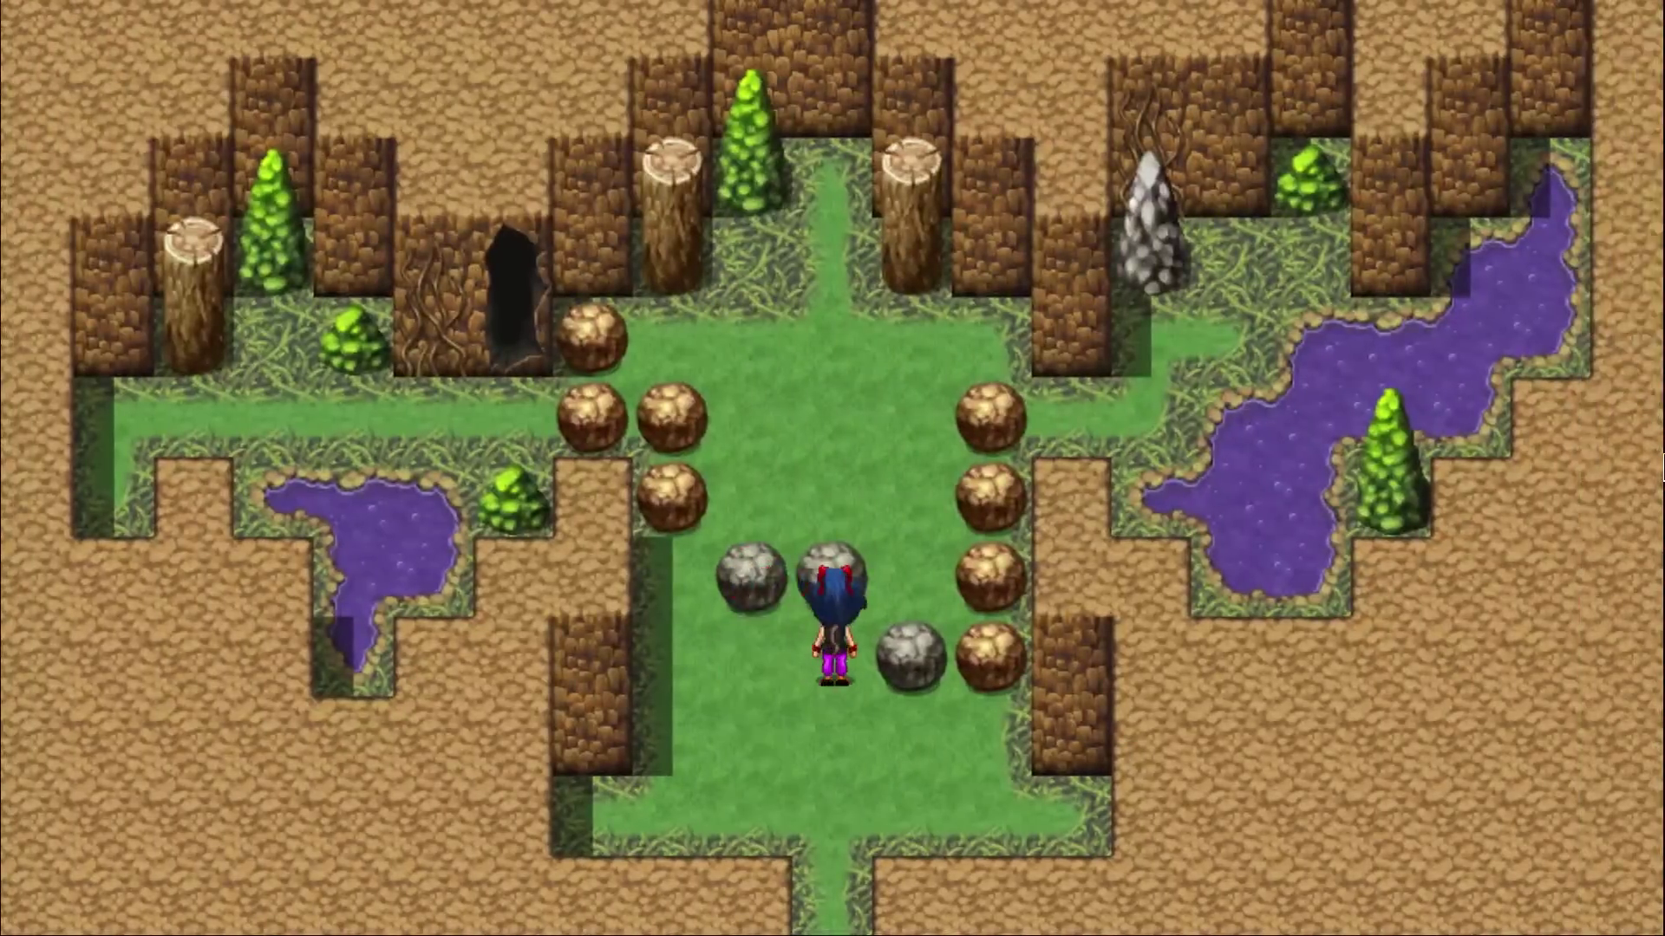
pyautogui.press('Up')
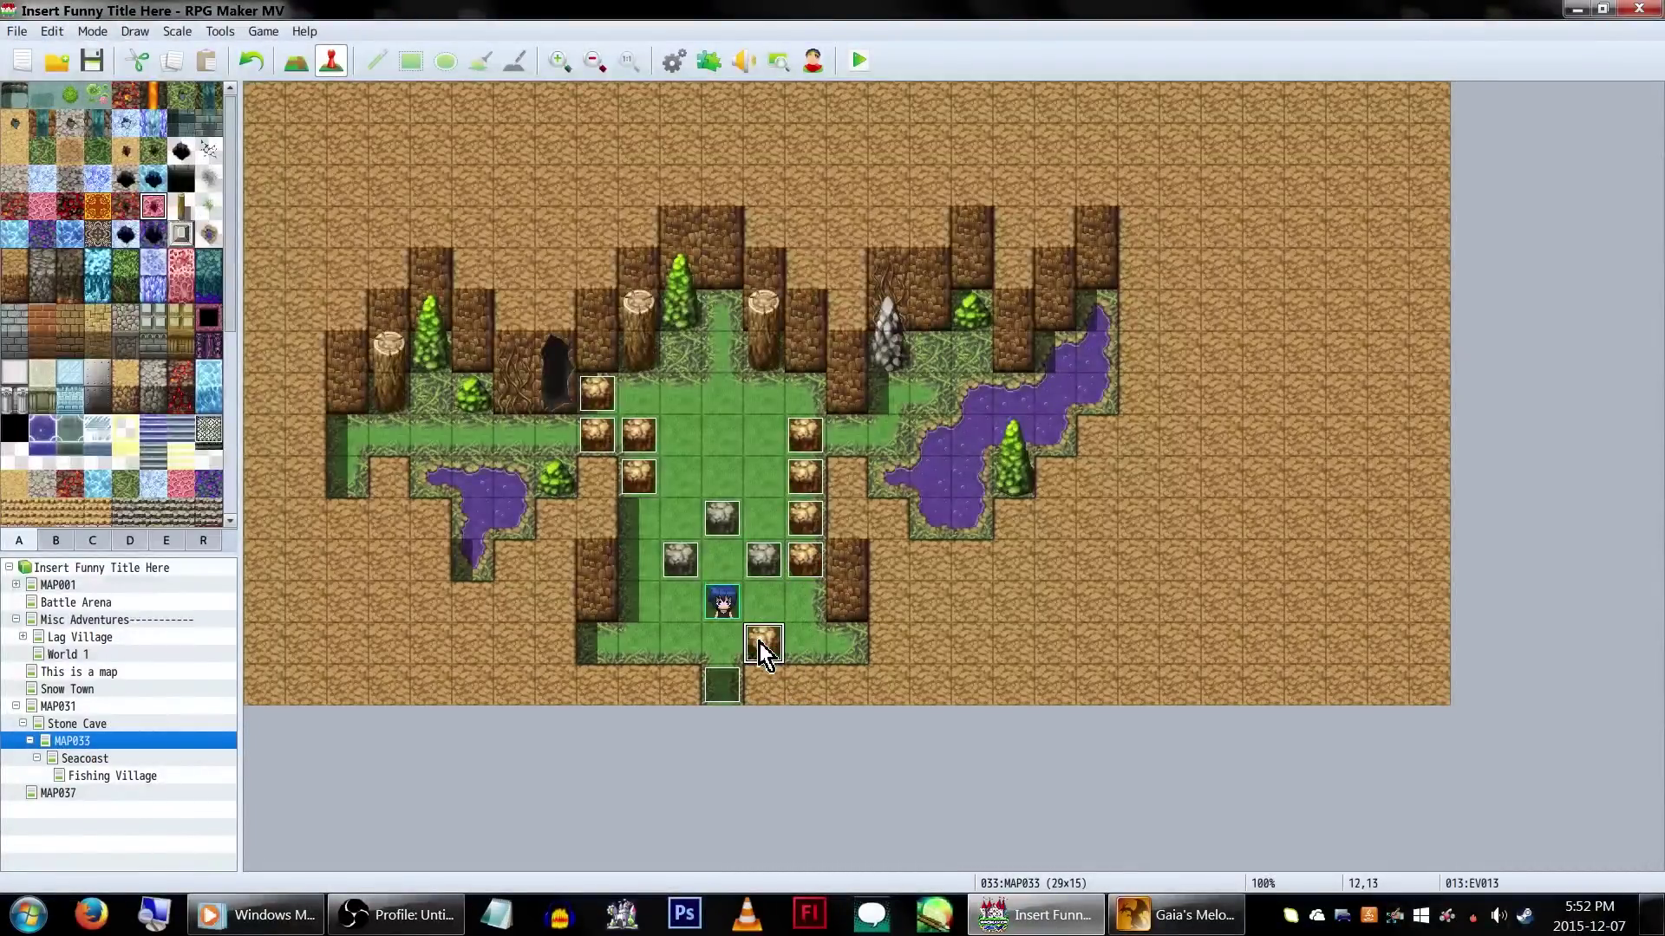
# Change EV013's image to a white sphere and add Control Self Switch A = ON
pyautogui.doubleClick(762, 642)
pyautogui.doubleClick(444, 540)
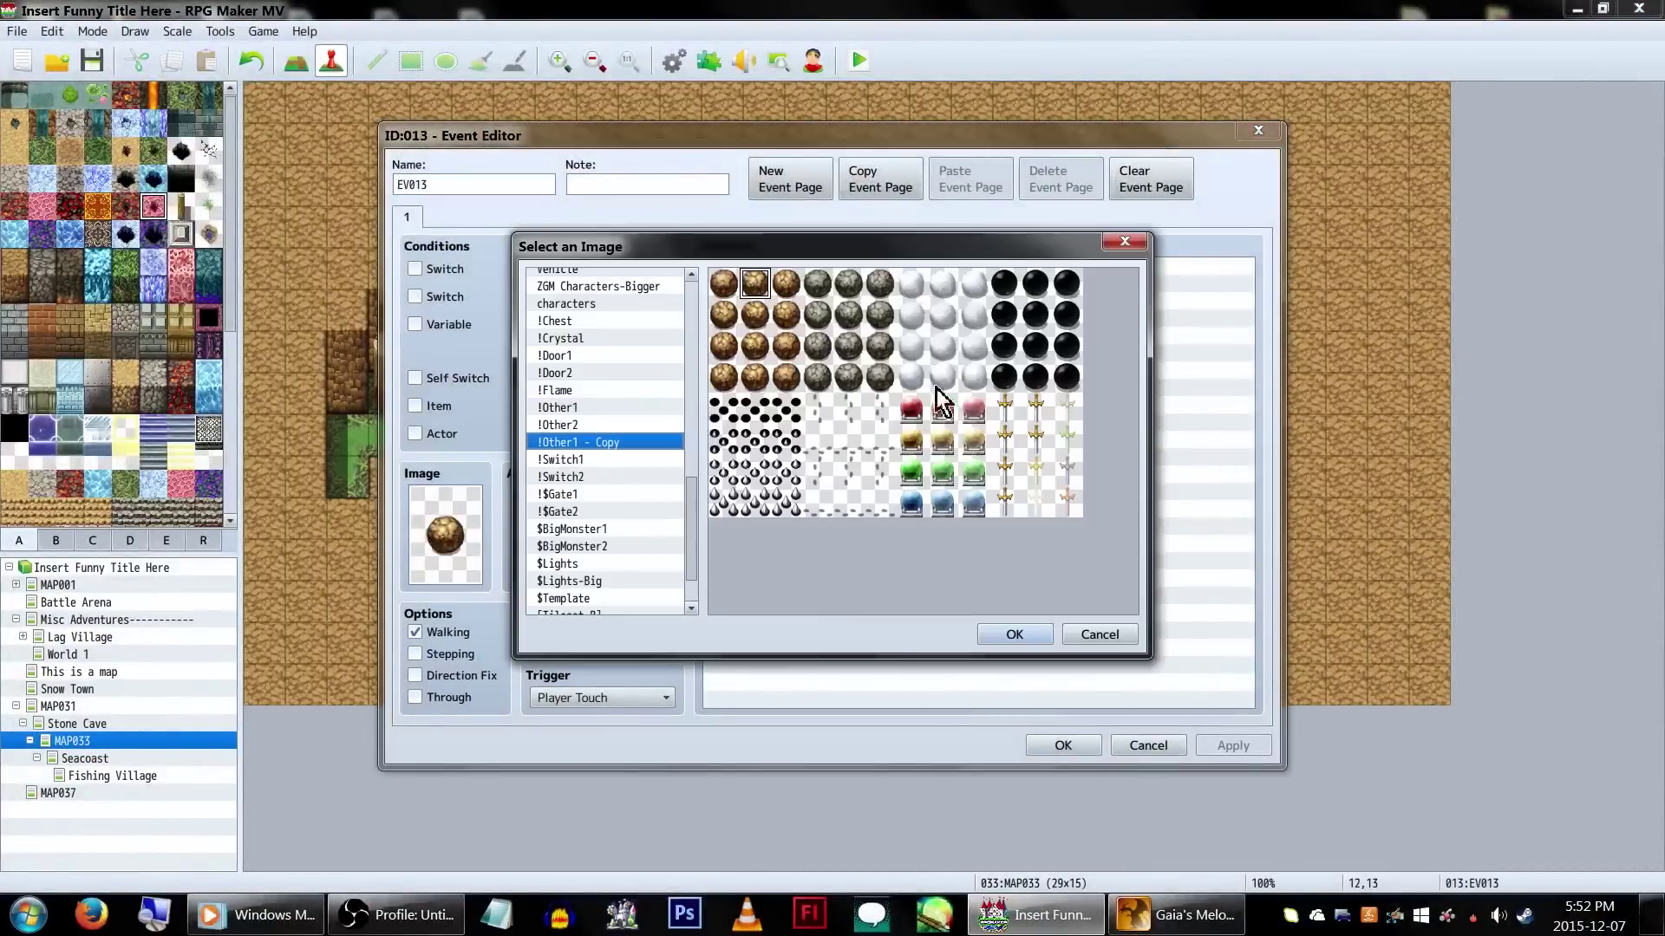
pyautogui.doubleClick(945, 282)
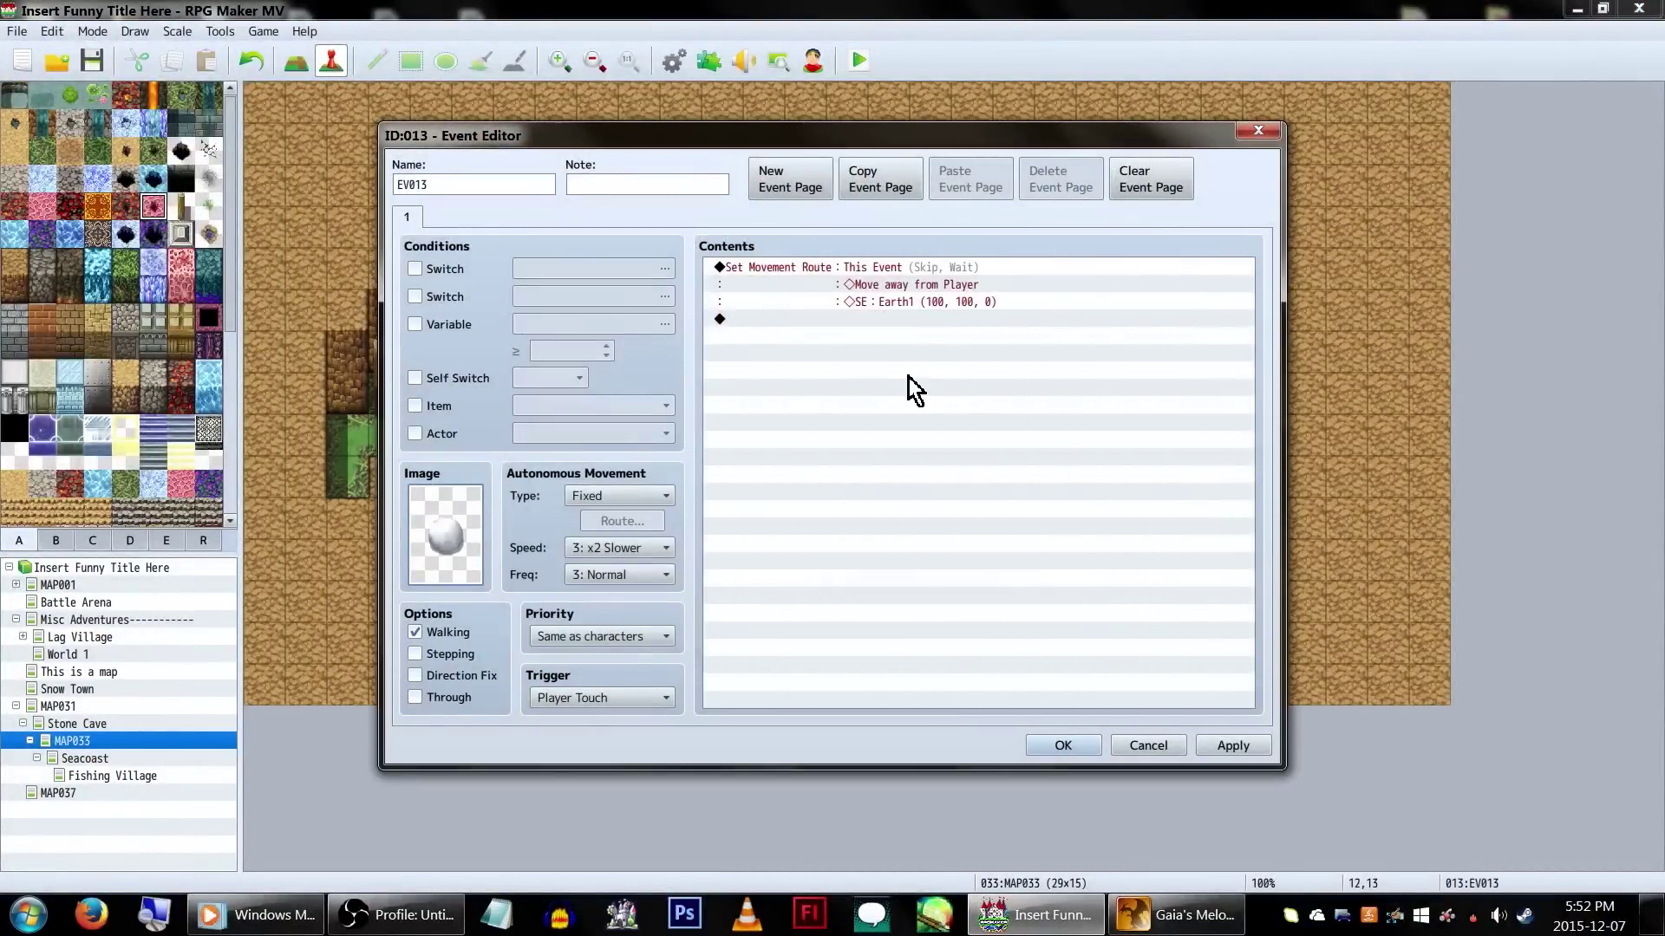
pyautogui.doubleClick(882, 345)
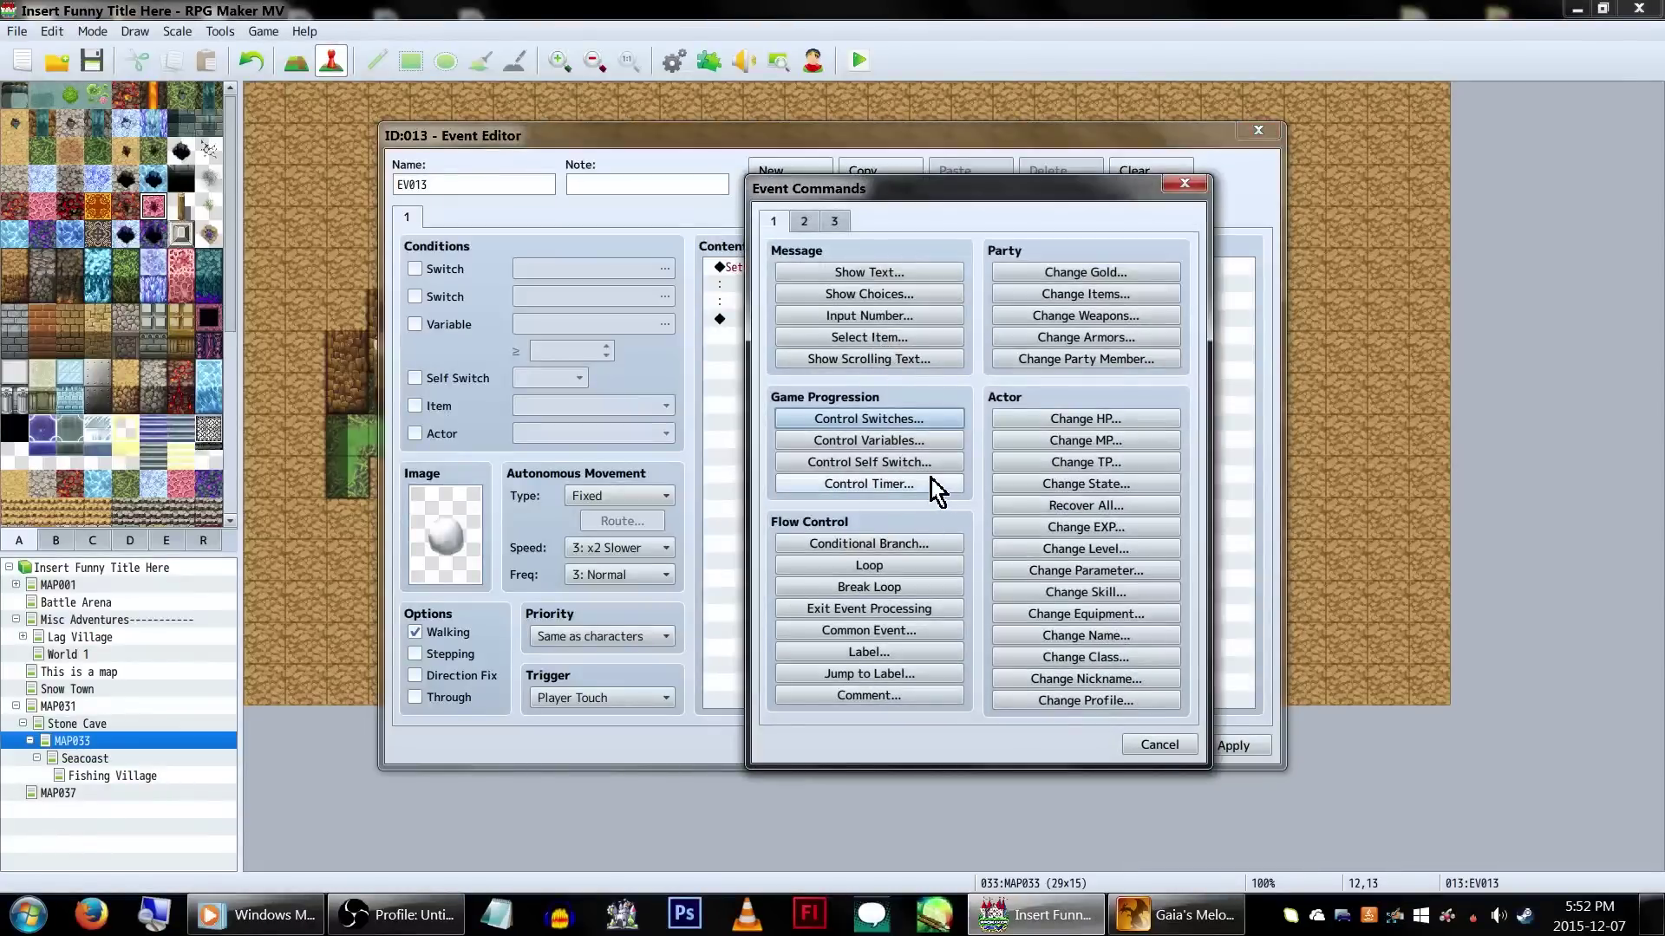
pyautogui.click(930, 463)
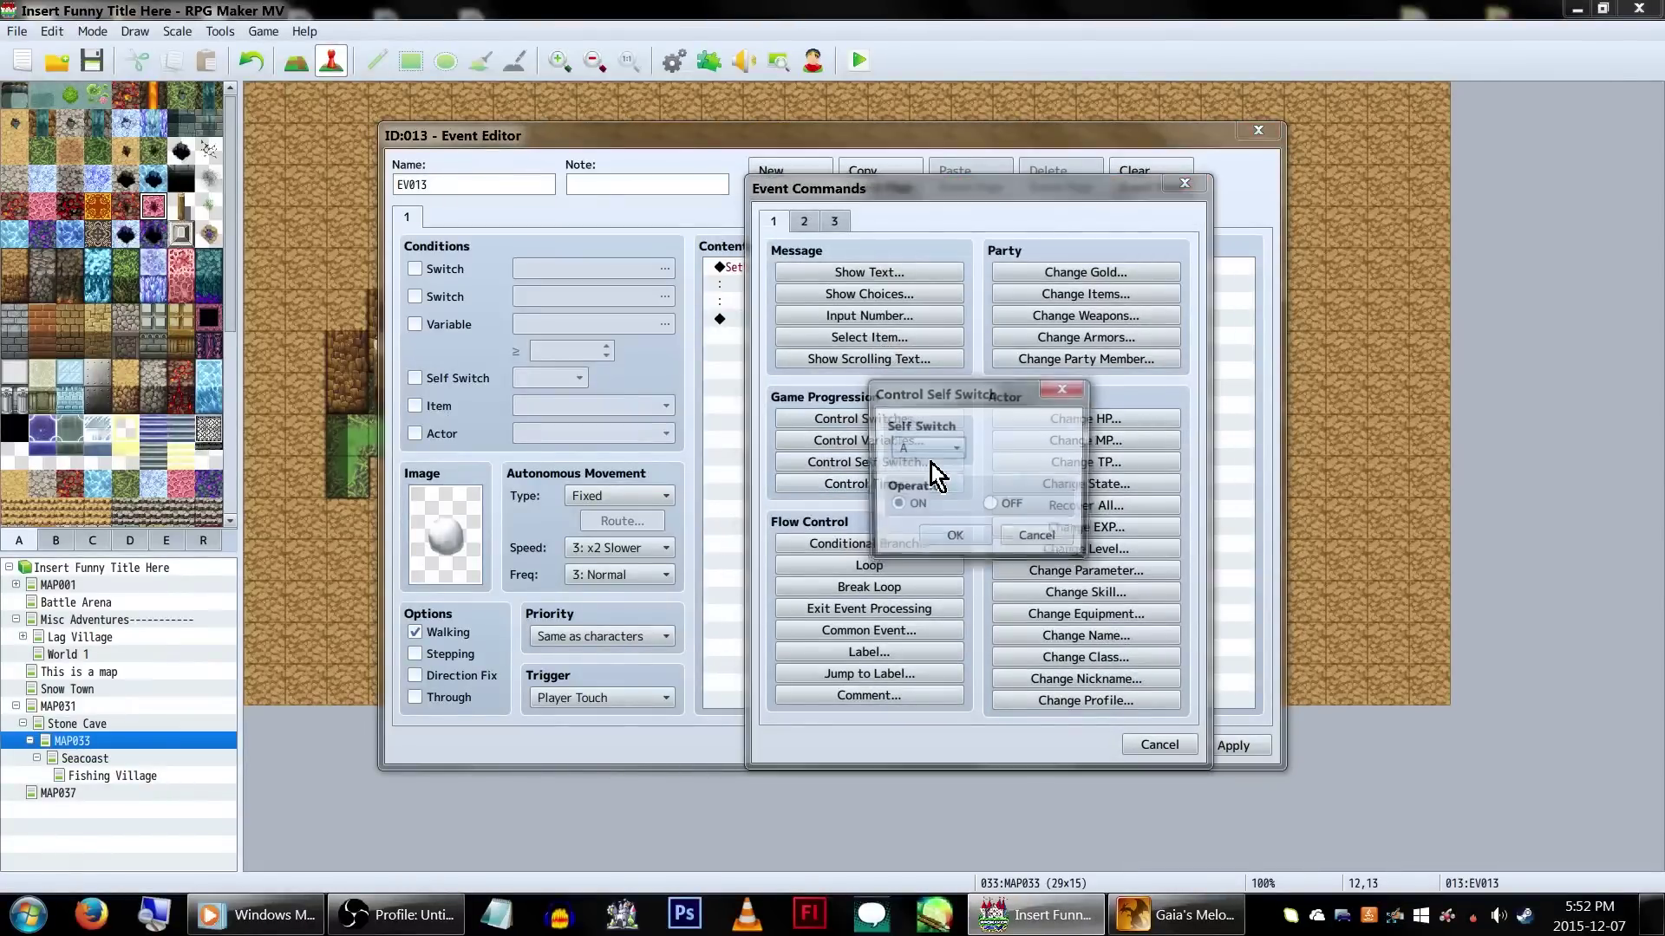
pyautogui.click(955, 541)
# Add an empty page 2 copied from page 1, conditioned on Self Switch A
pyautogui.click(893, 190)
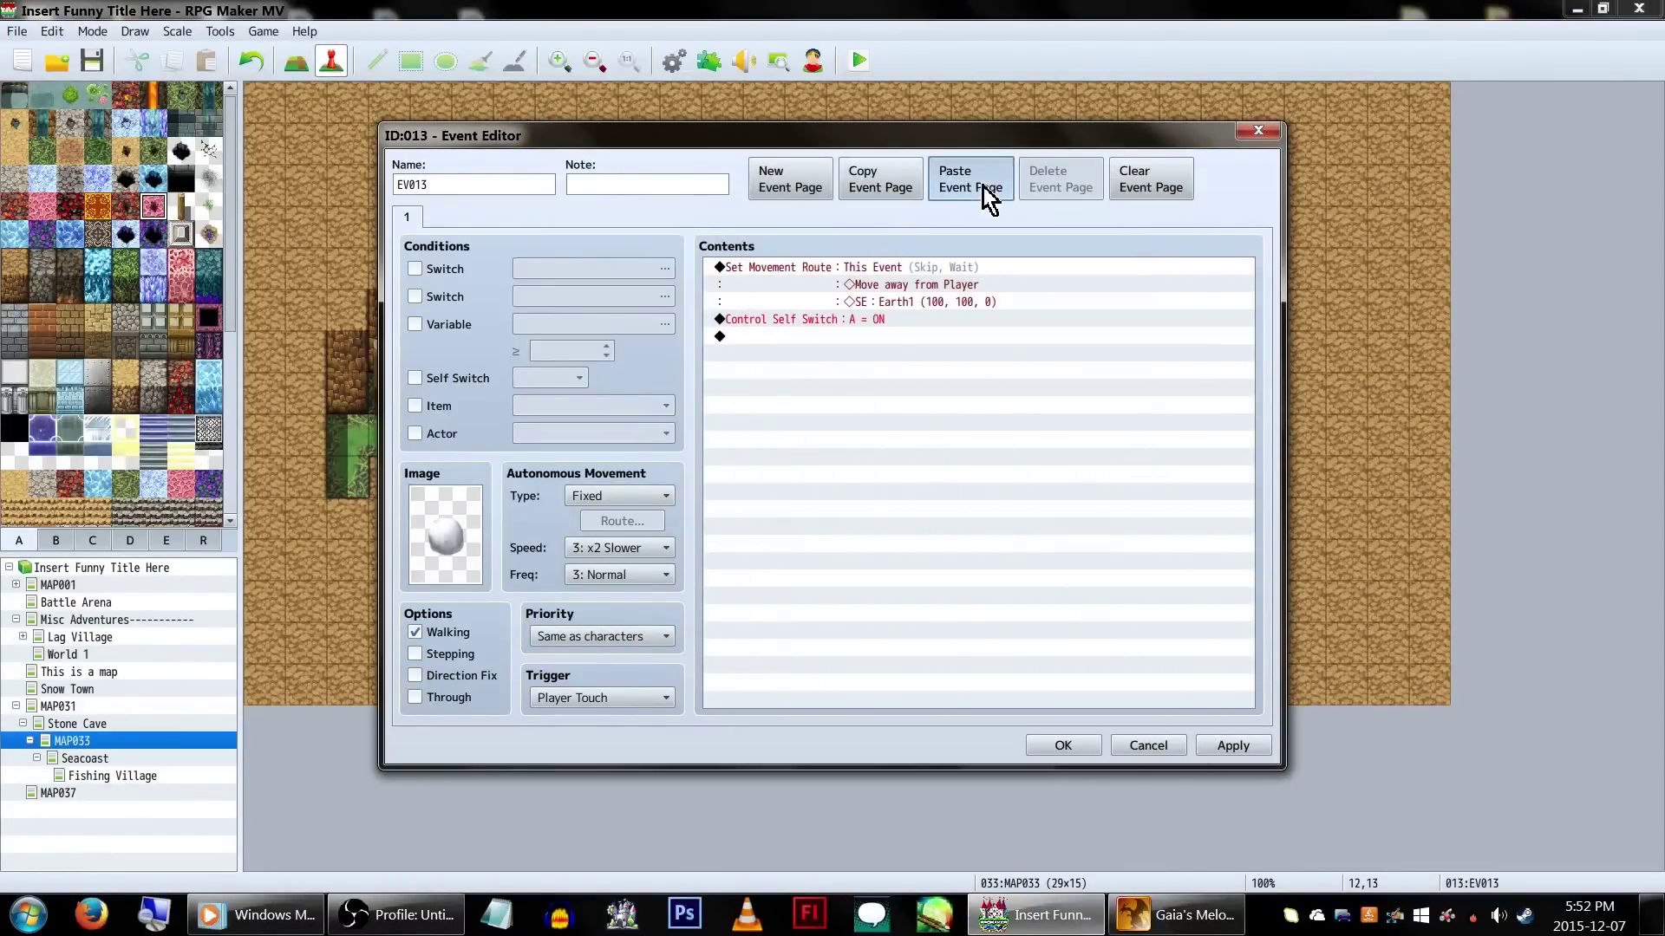
pyautogui.click(983, 186)
pyautogui.click(454, 382)
pyautogui.click(926, 383)
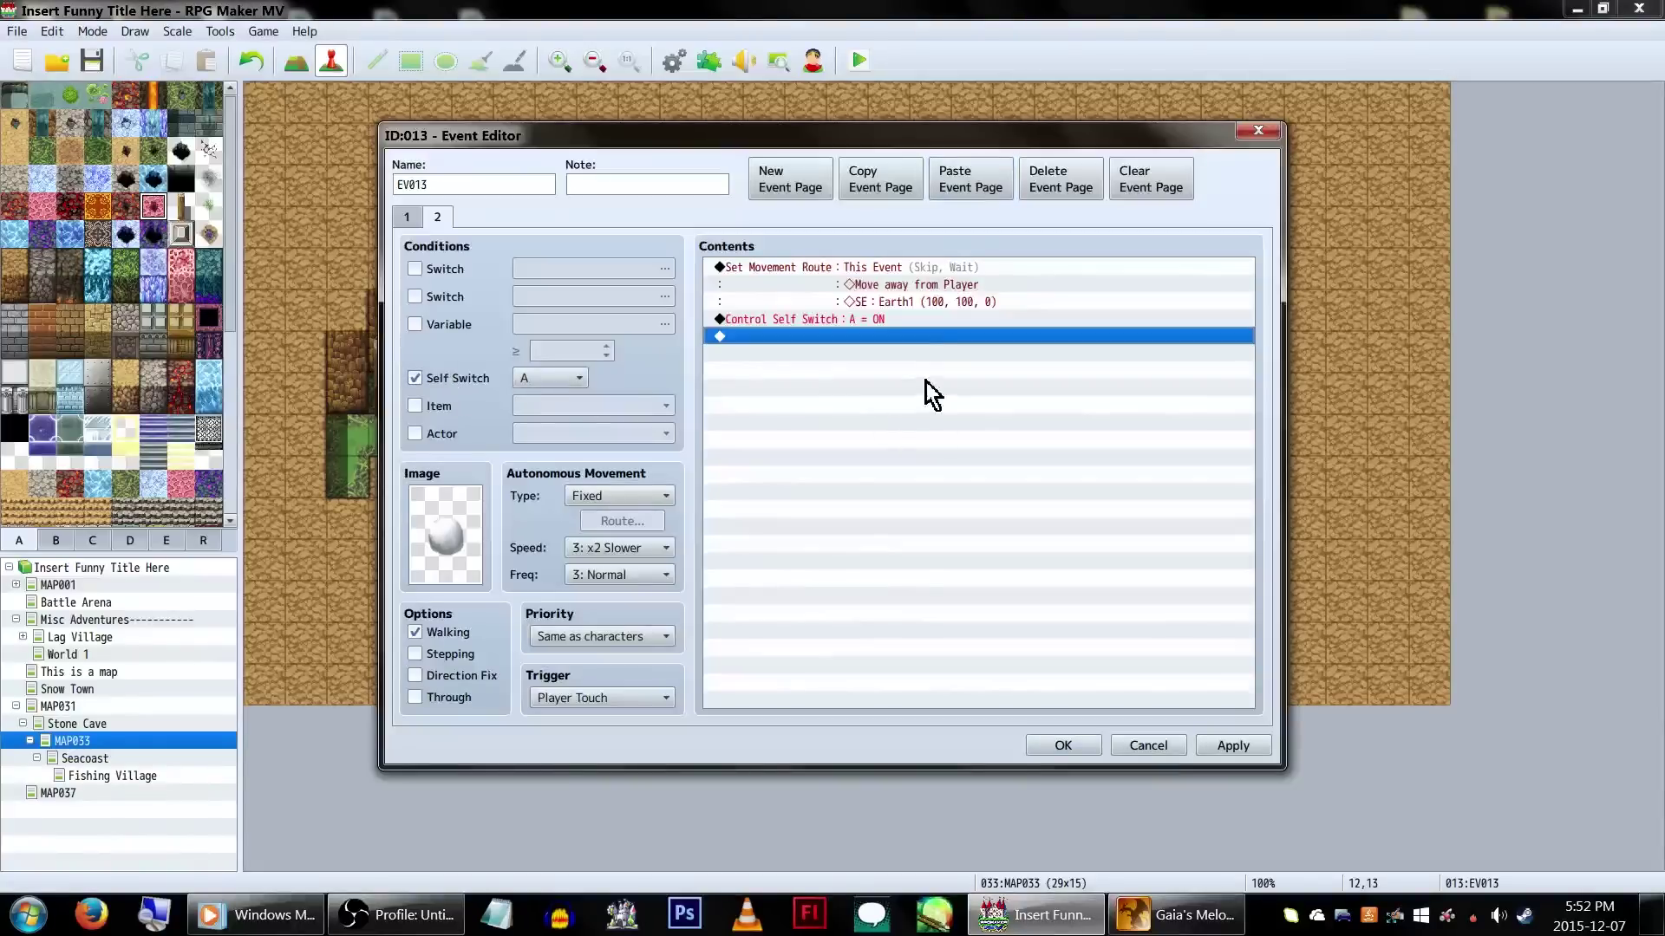
pyautogui.keyDown('shift'); pyautogui.click(919, 268); pyautogui.keyUp('shift')
pyautogui.press('Delete')
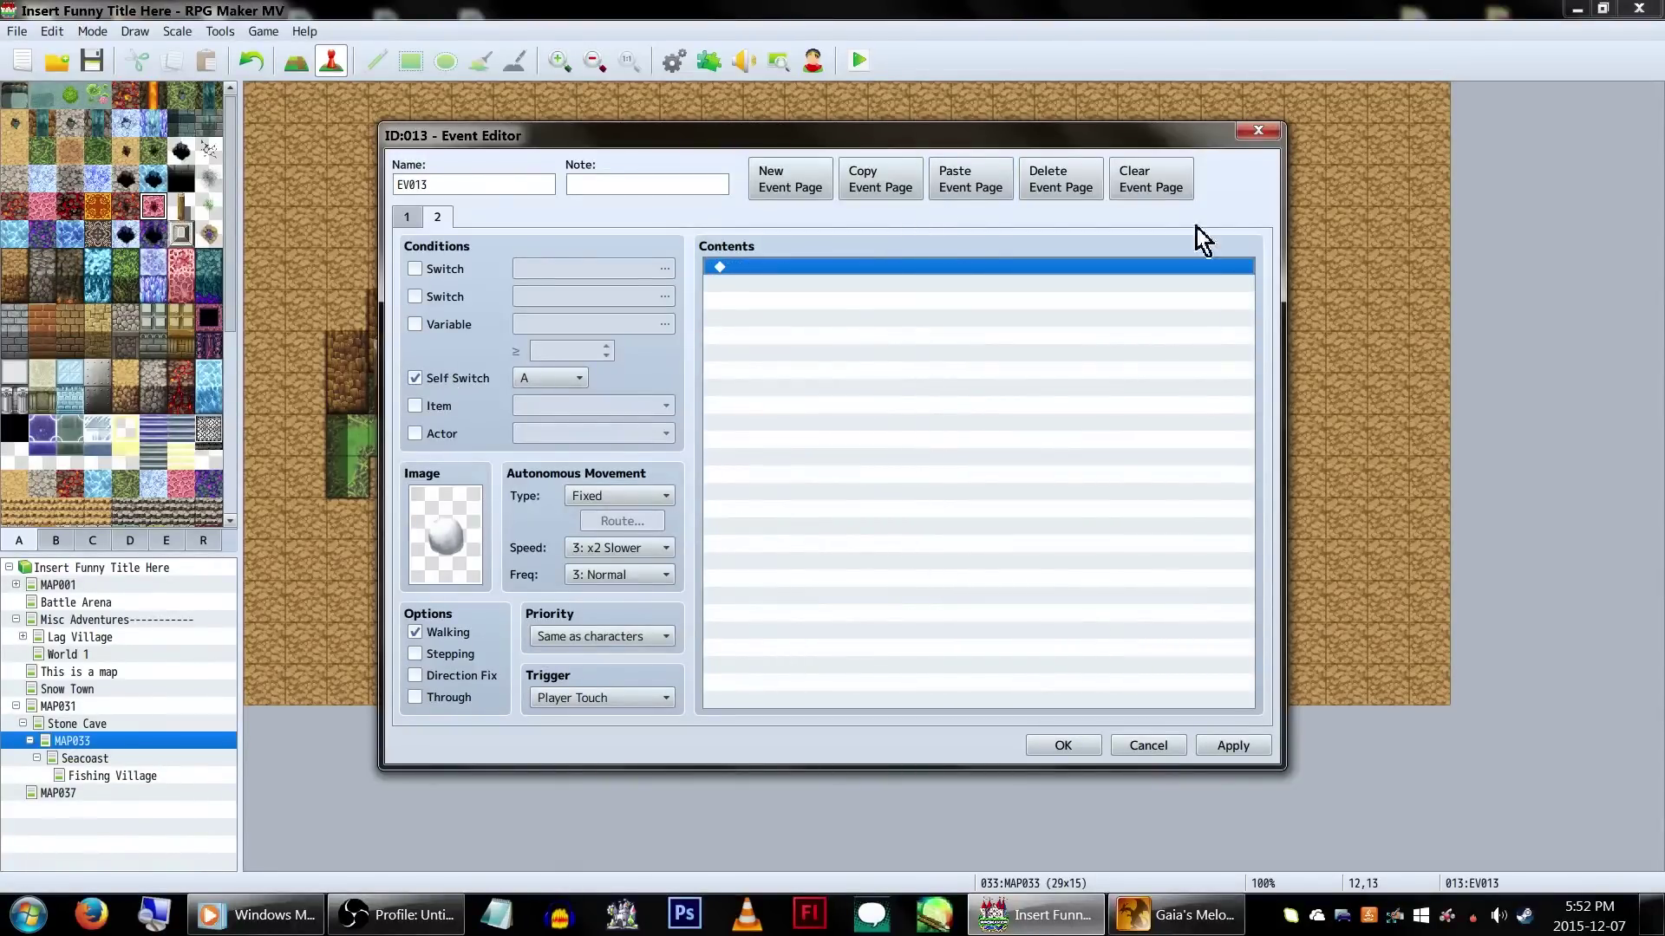
# Add page 3 copied from page 2, also conditioned on switch 0005 Reset Traps
pyautogui.click(884, 189)
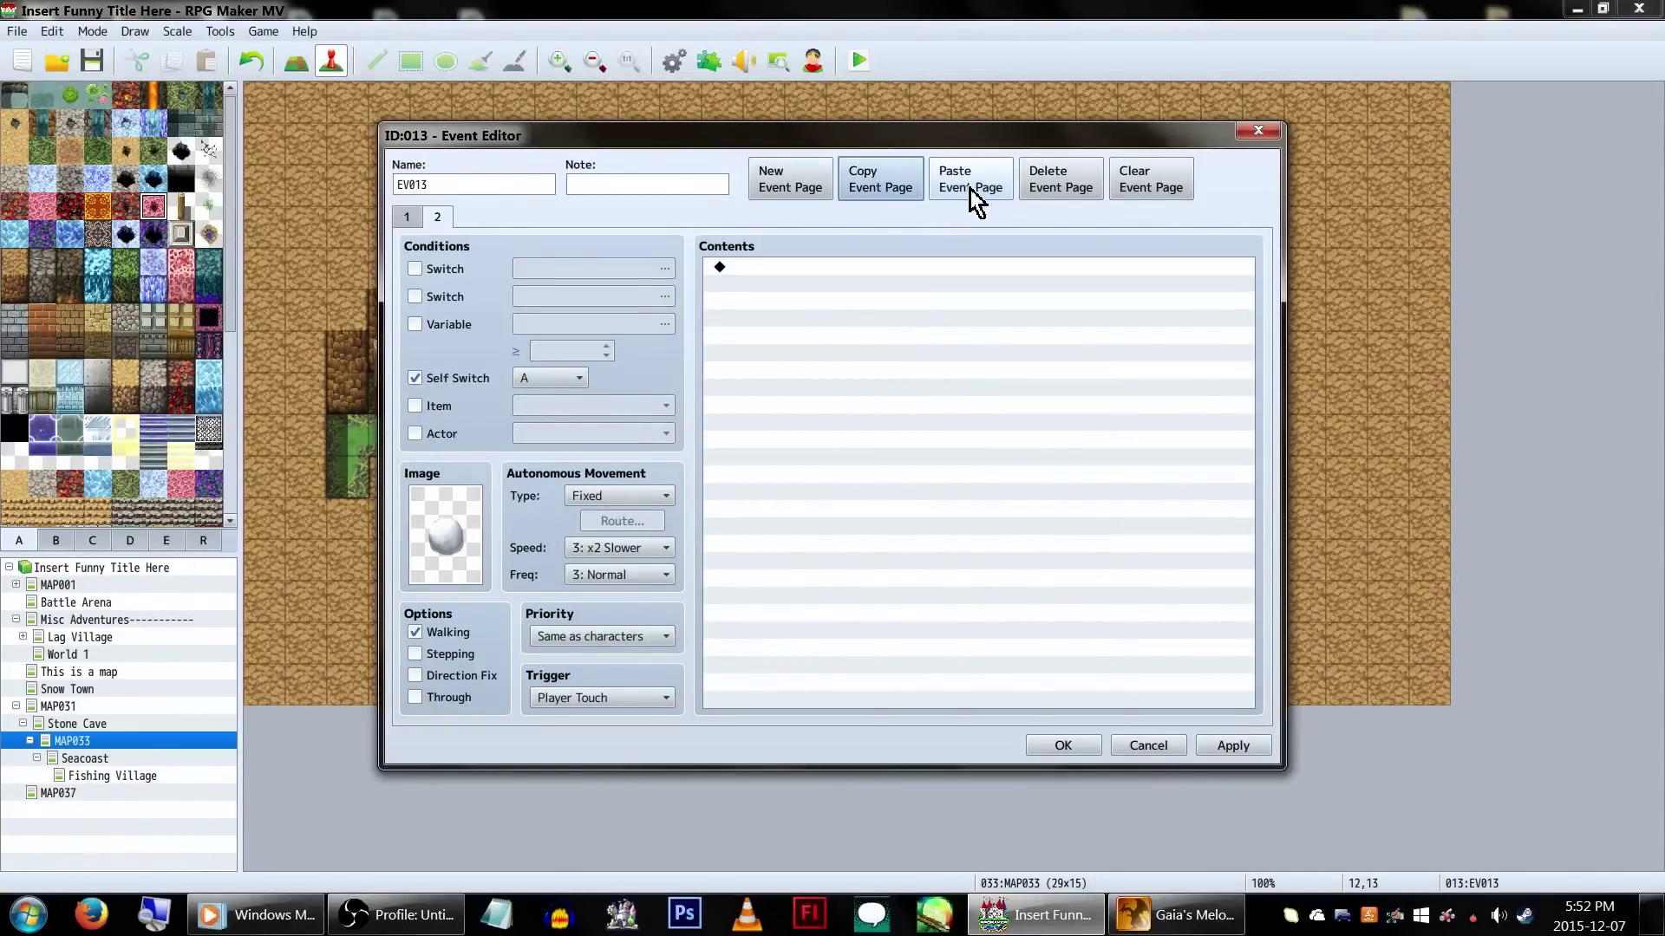
pyautogui.click(970, 187)
pyautogui.click(445, 272)
pyautogui.click(552, 274)
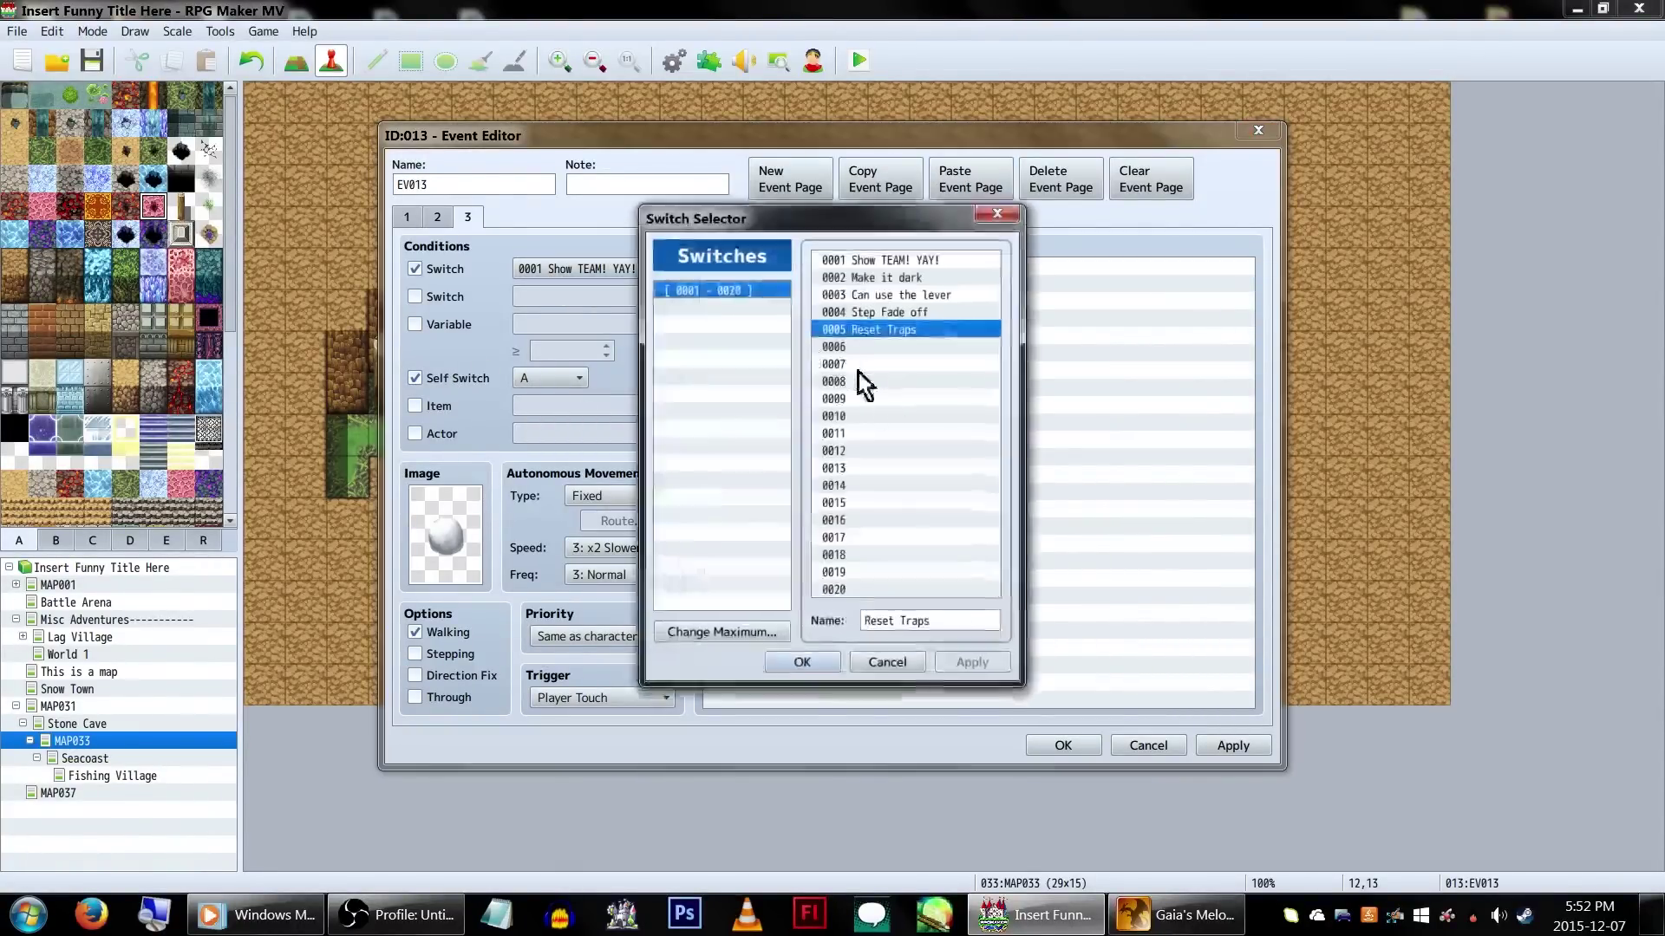
pyautogui.doubleClick(877, 331)
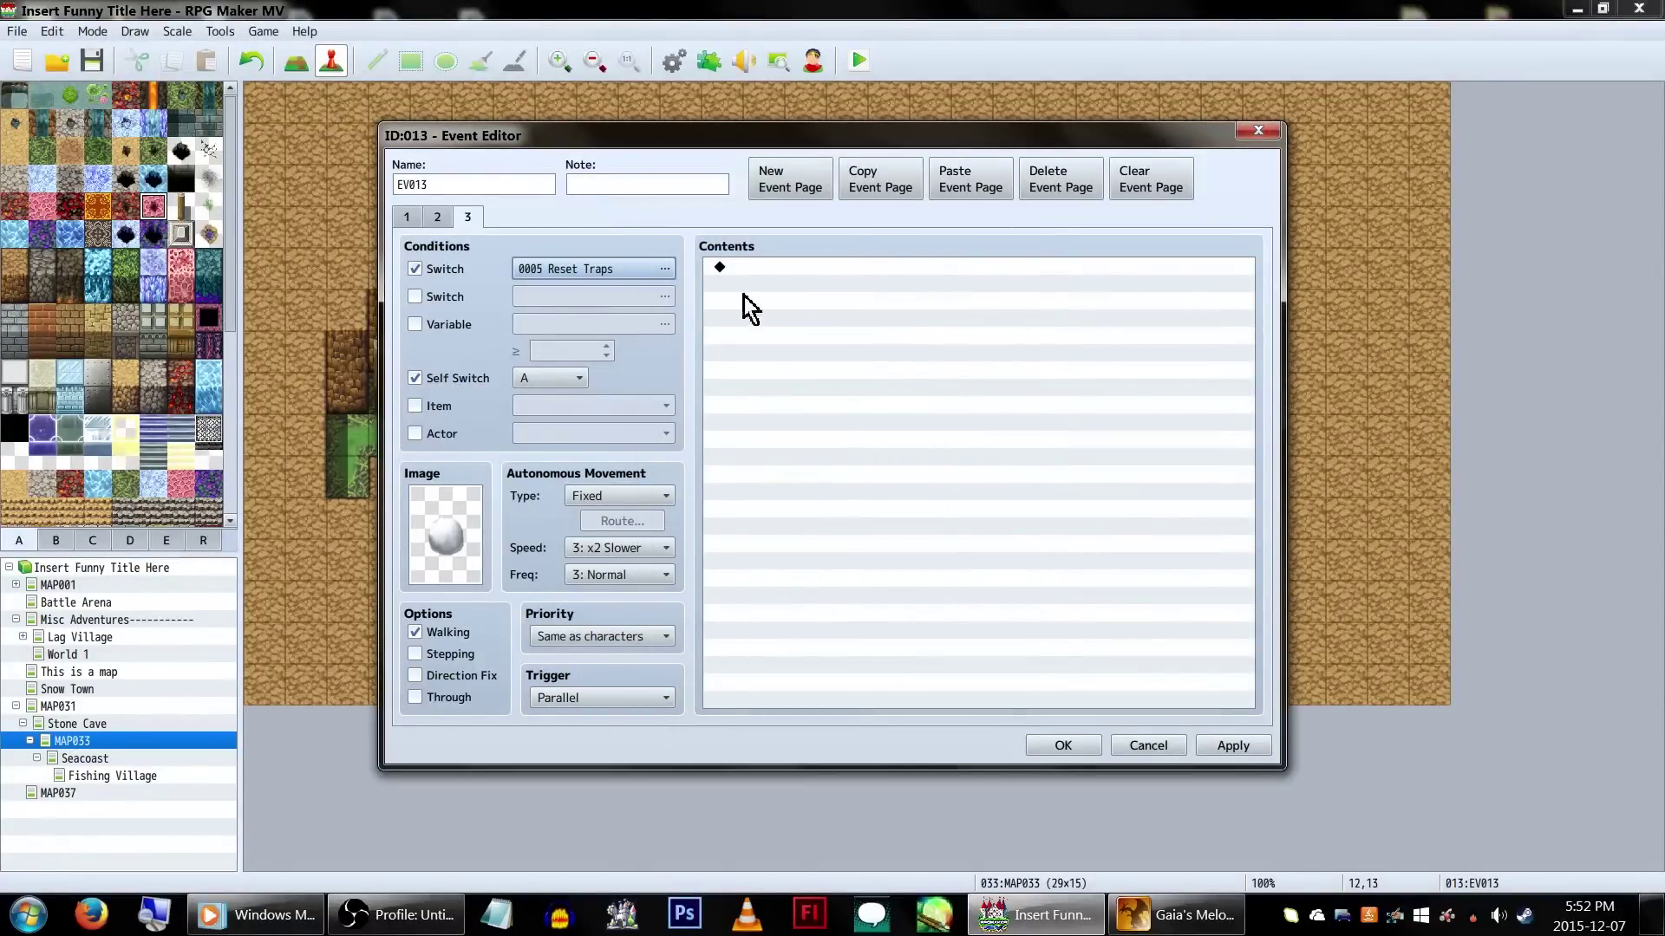
# Give page 3 a Control Self Switch A = OFF command and save the event
pyautogui.doubleClick(899, 330)
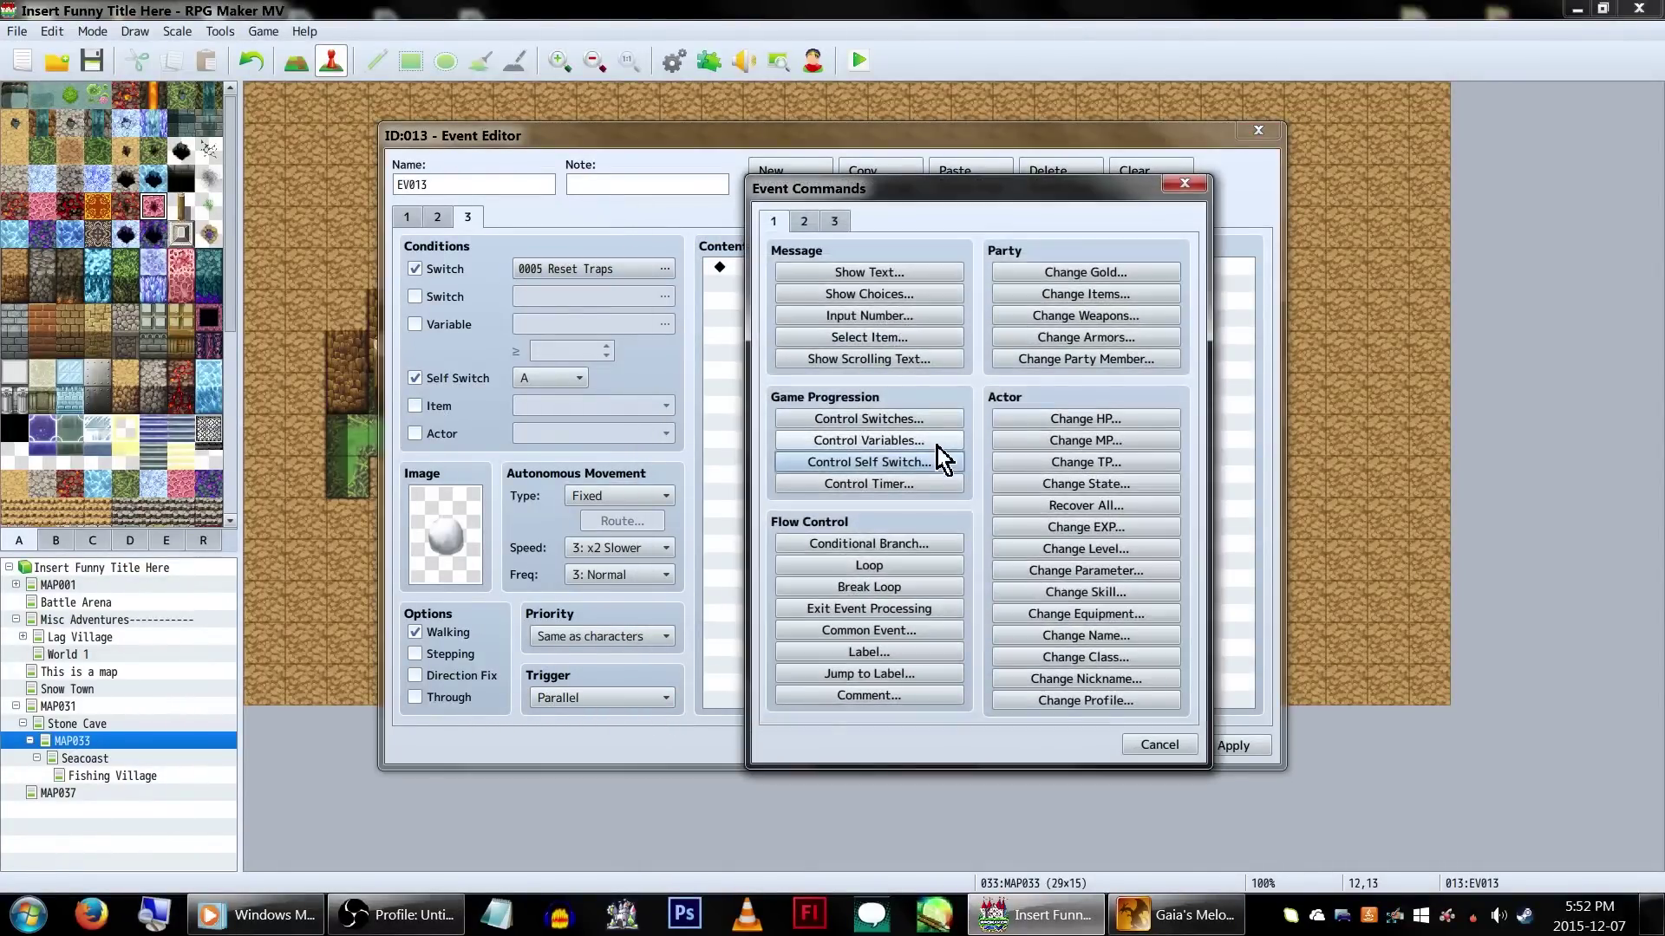
pyautogui.click(944, 459)
pyautogui.click(991, 504)
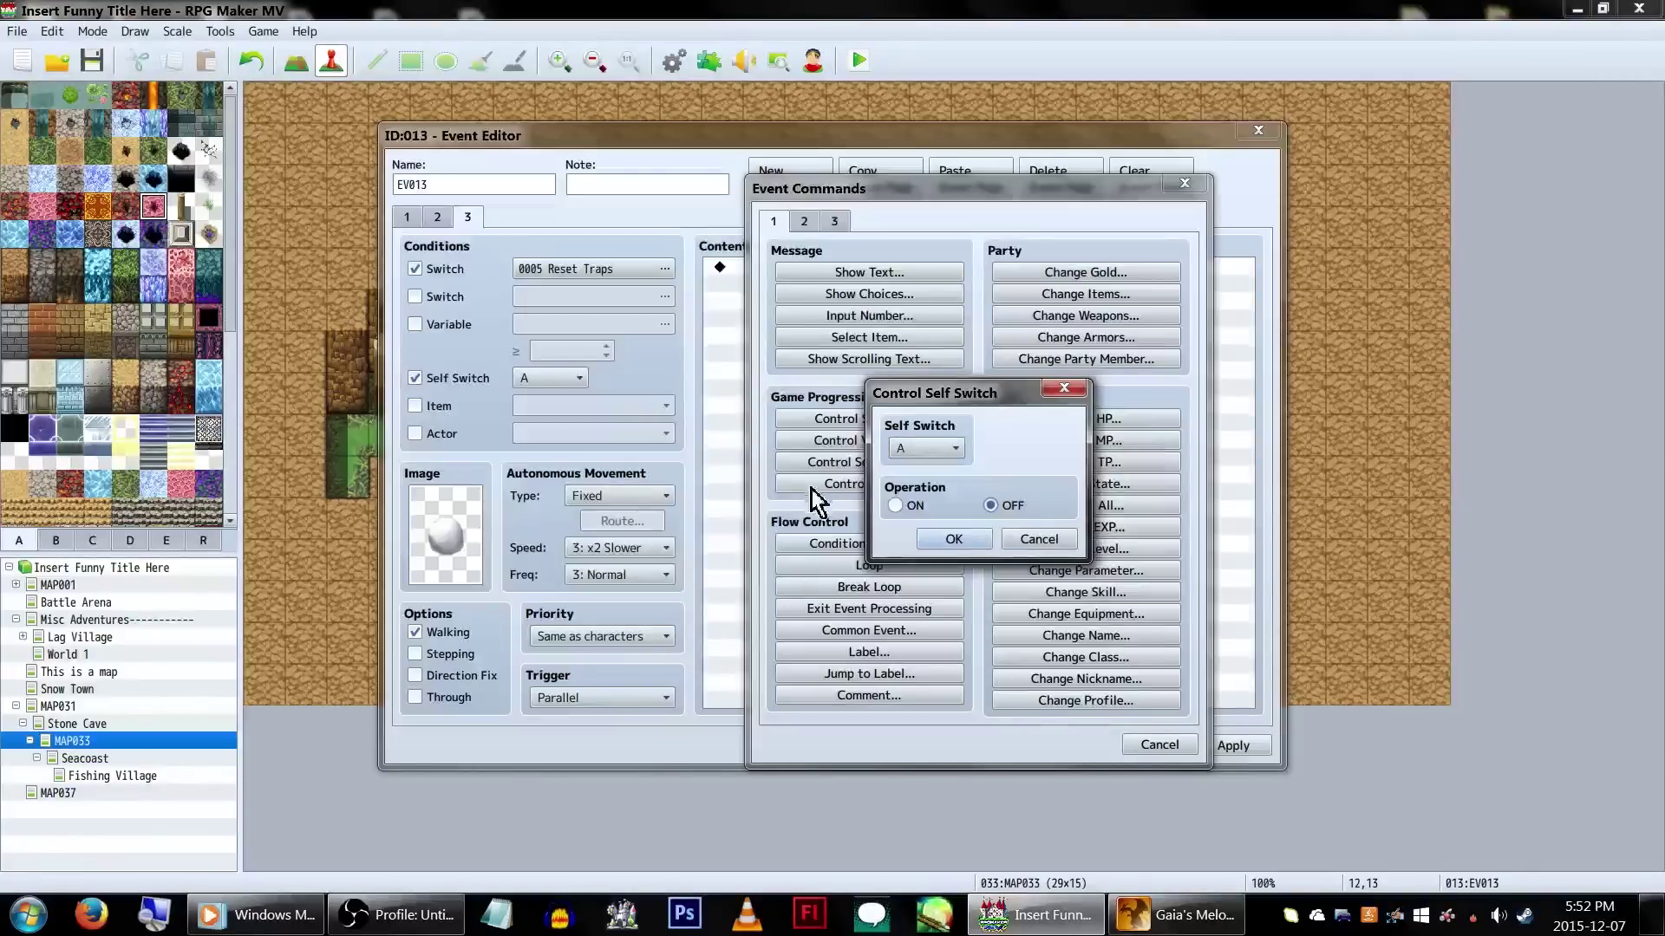
pyautogui.click(945, 533)
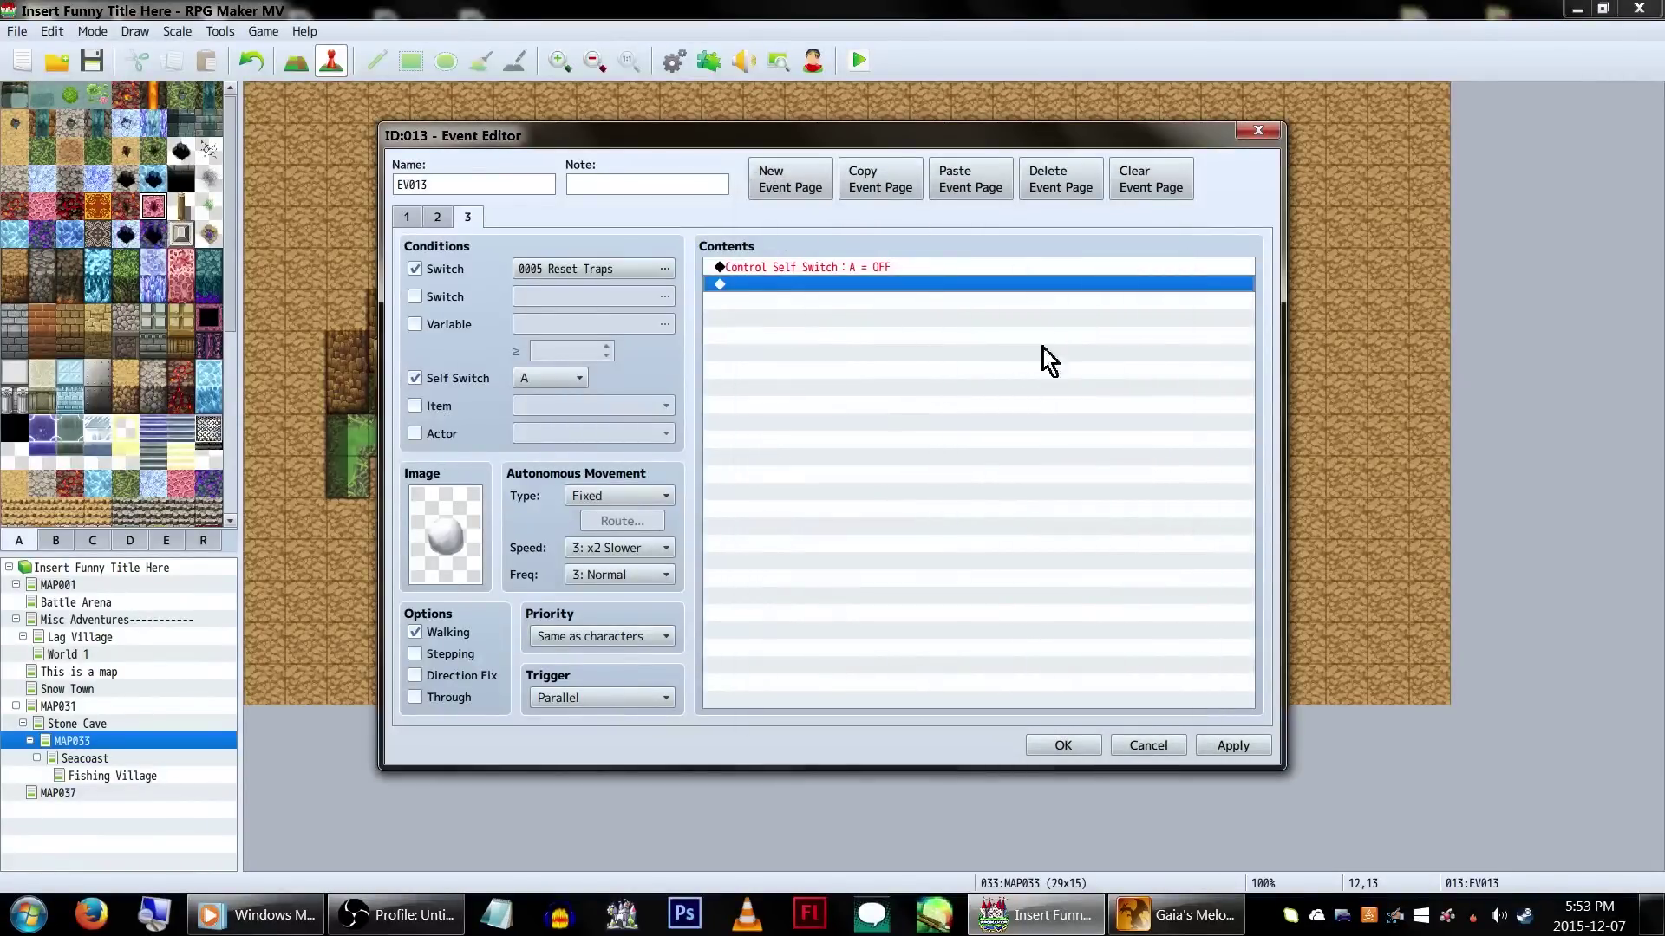
pyautogui.click(1060, 747)
# In EV012, add Control Switches 0005 Reset Traps = ON followed by a 10-frame Wait
pyautogui.doubleClick(721, 695)
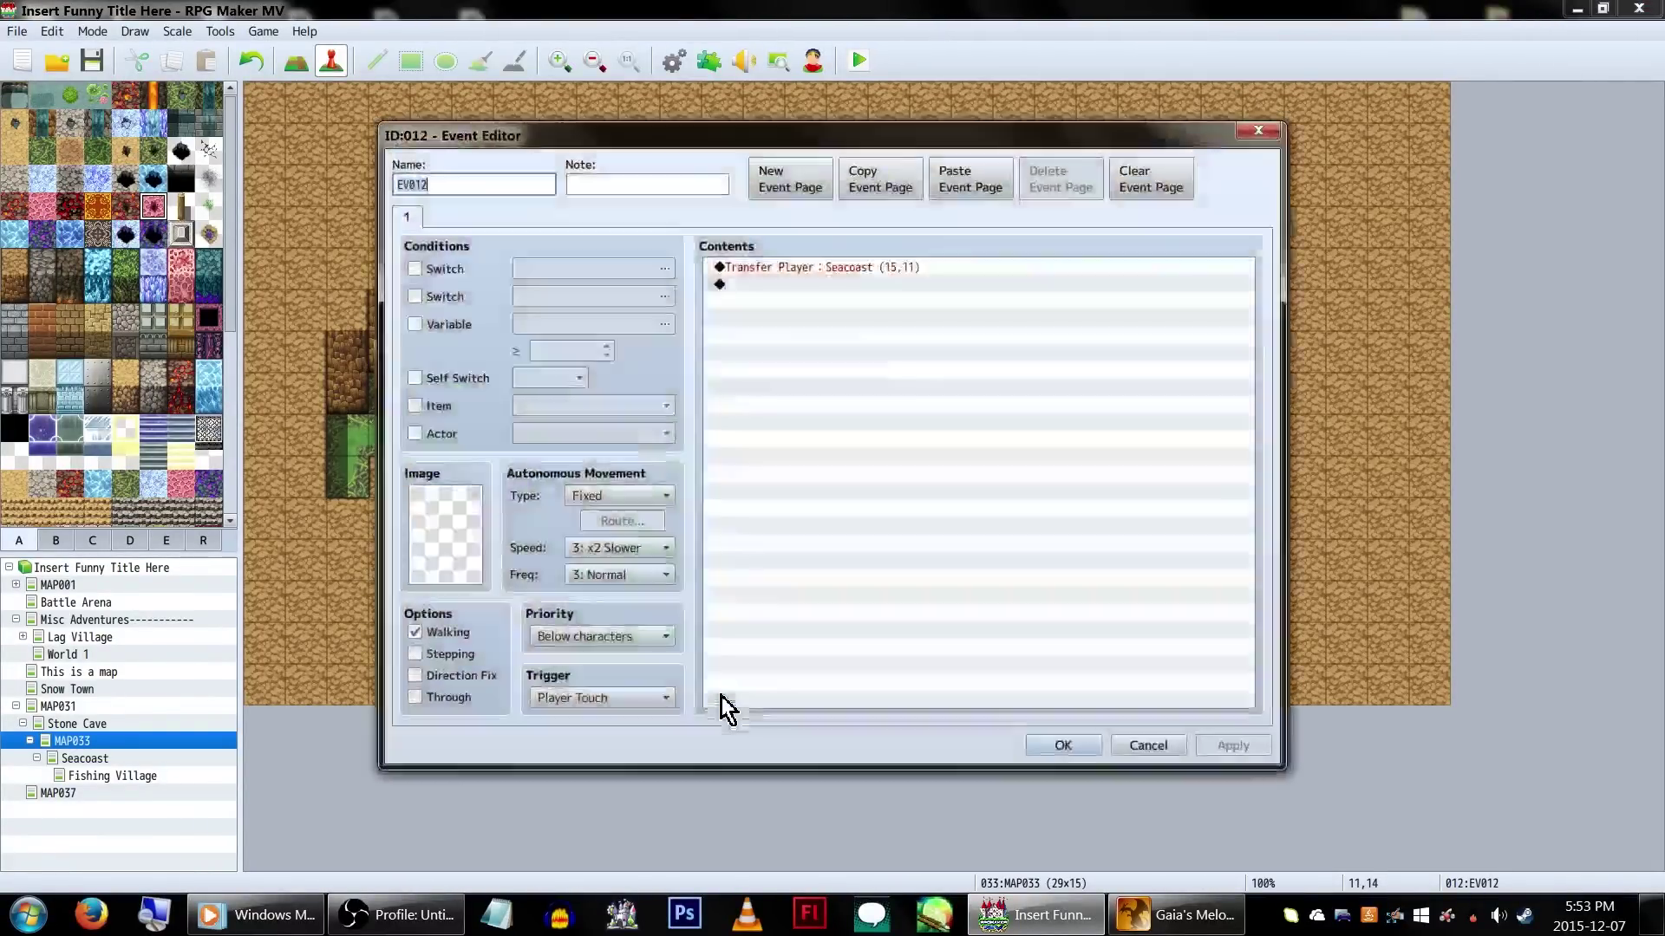
pyautogui.doubleClick(867, 282)
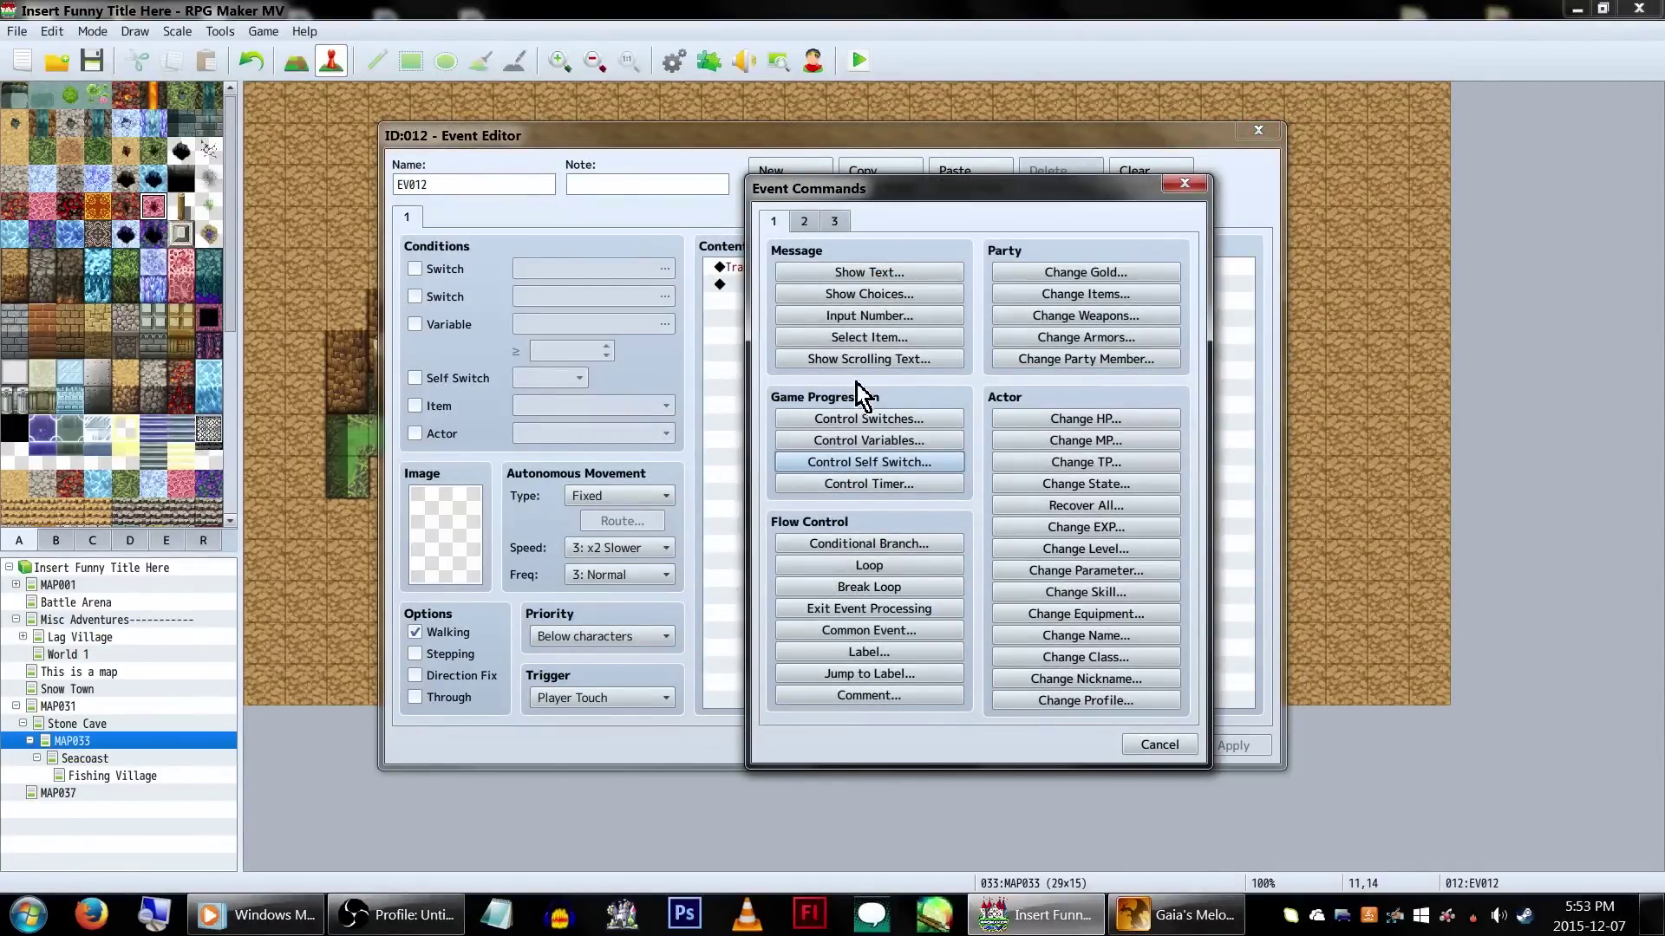
pyautogui.click(866, 419)
pyautogui.click(1017, 442)
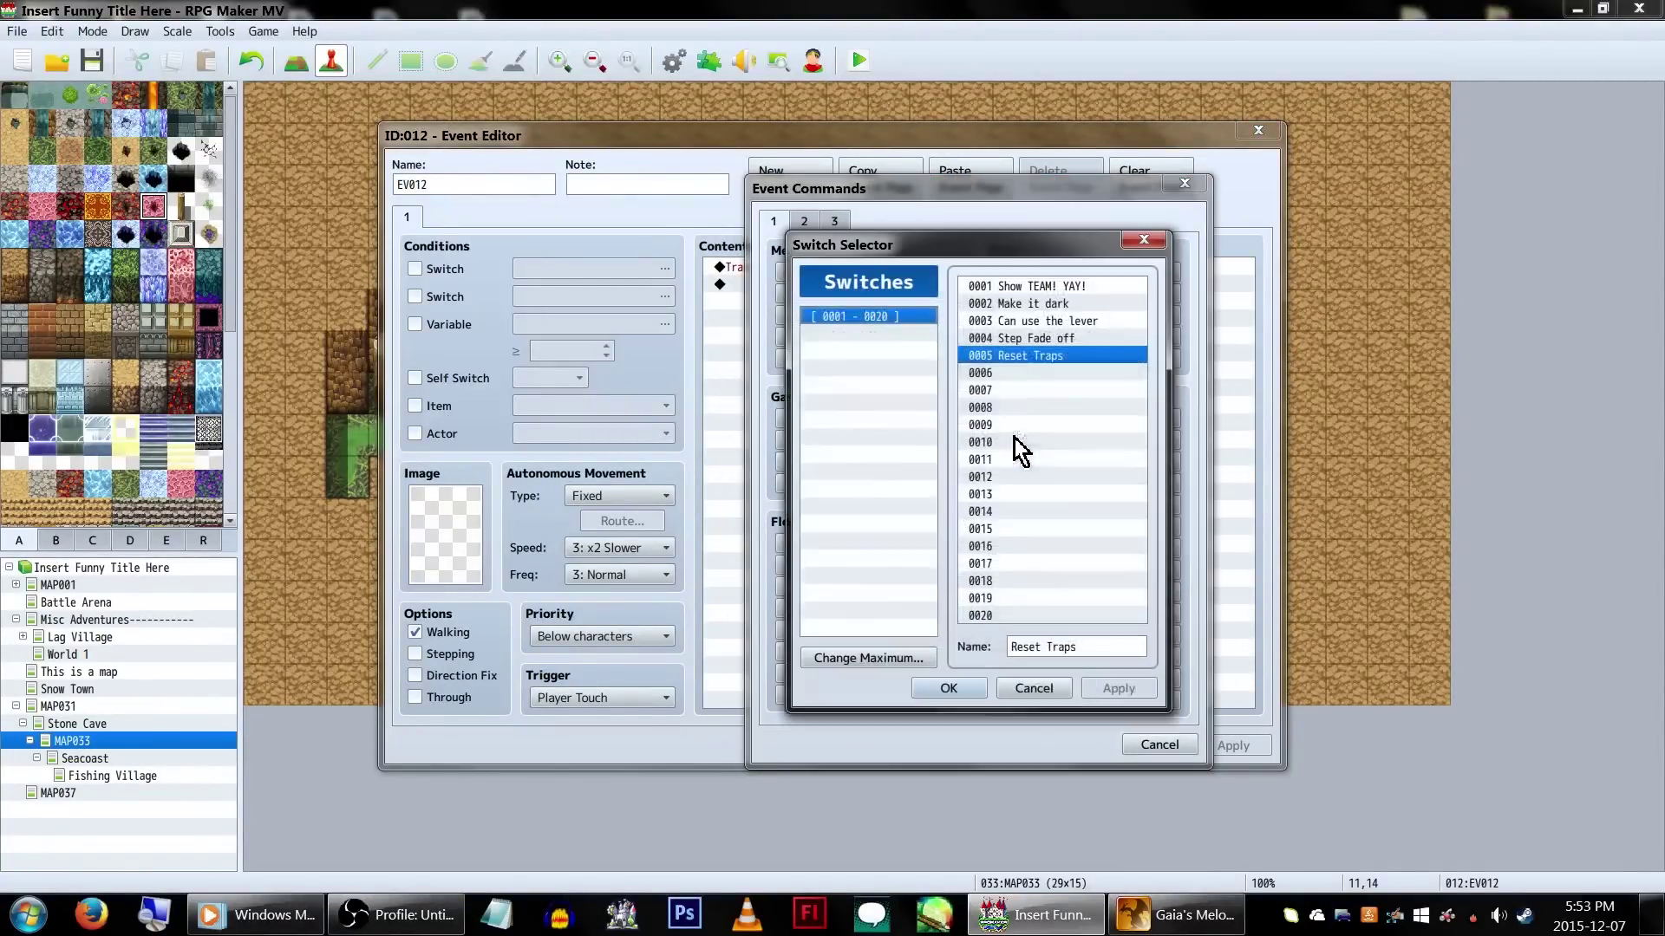
pyautogui.click(1016, 359)
pyautogui.doubleClick(1016, 359)
pyautogui.click(988, 554)
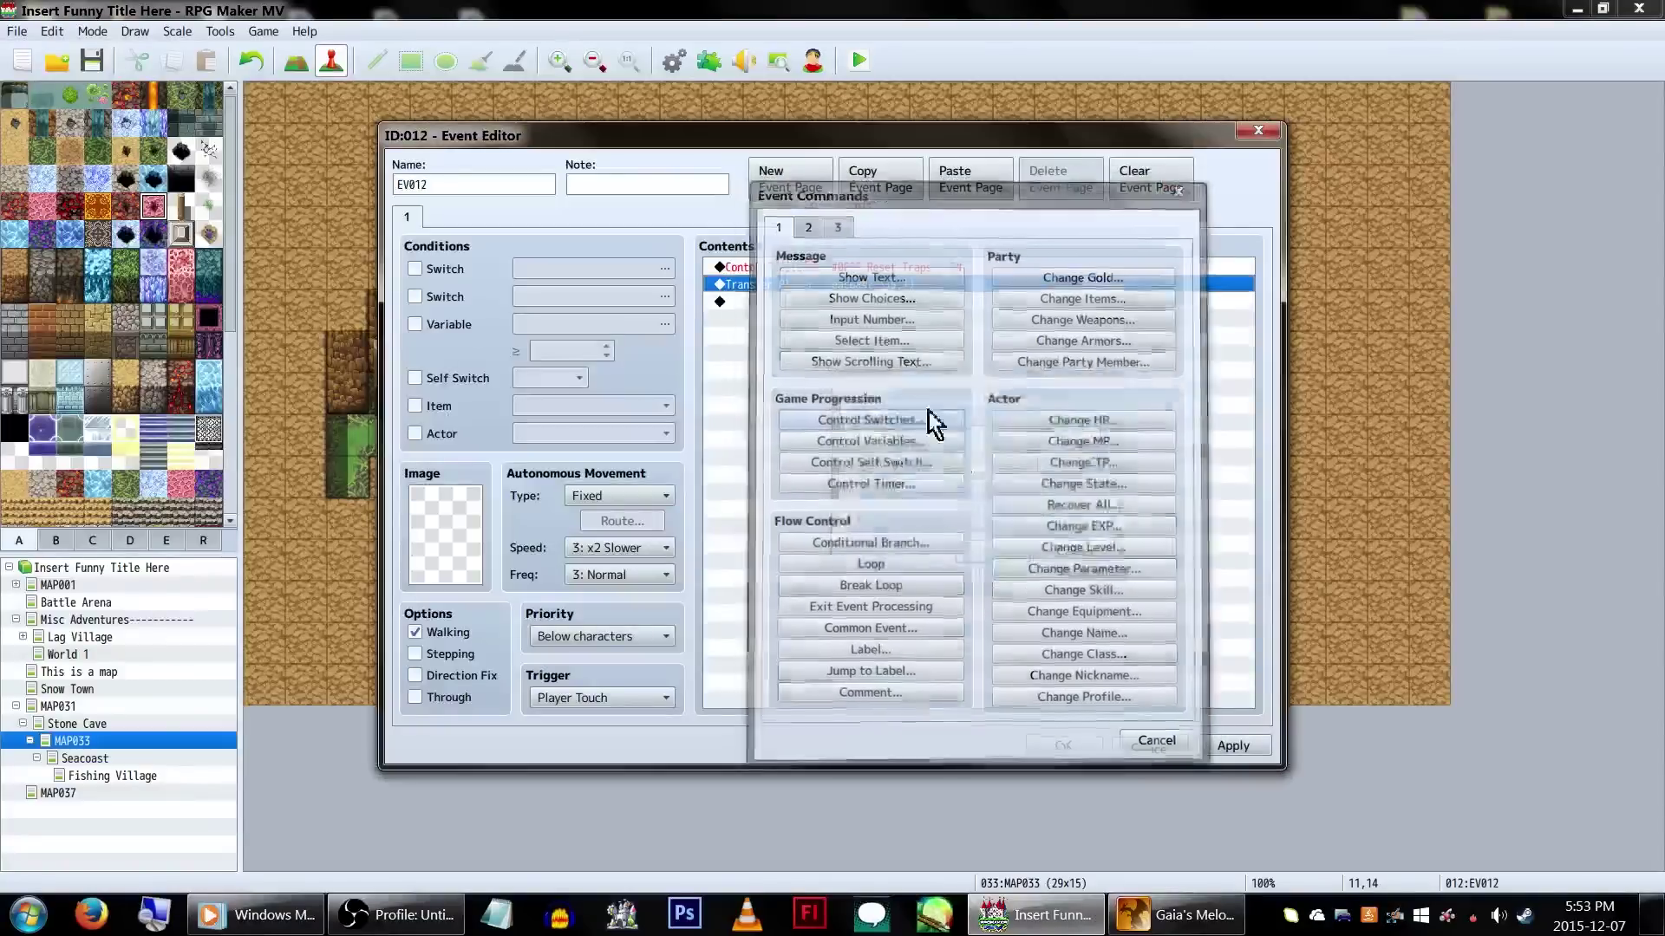
pyautogui.press('Insert')
pyautogui.click(803, 222)
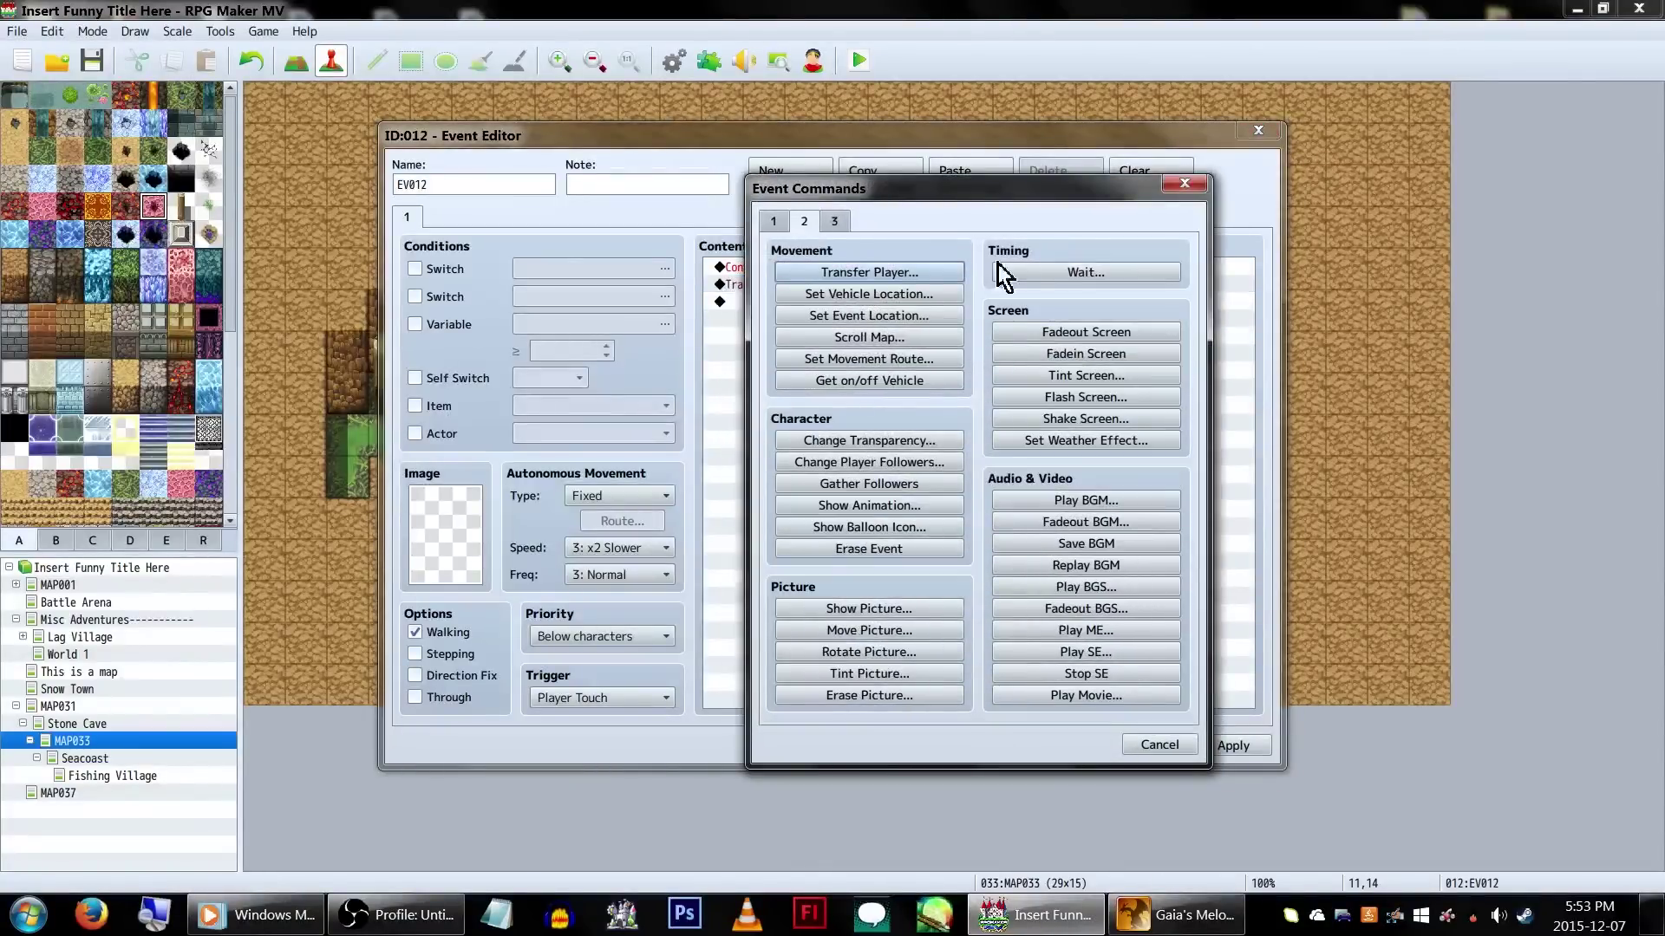
pyautogui.click(1105, 276)
pyautogui.click(956, 517)
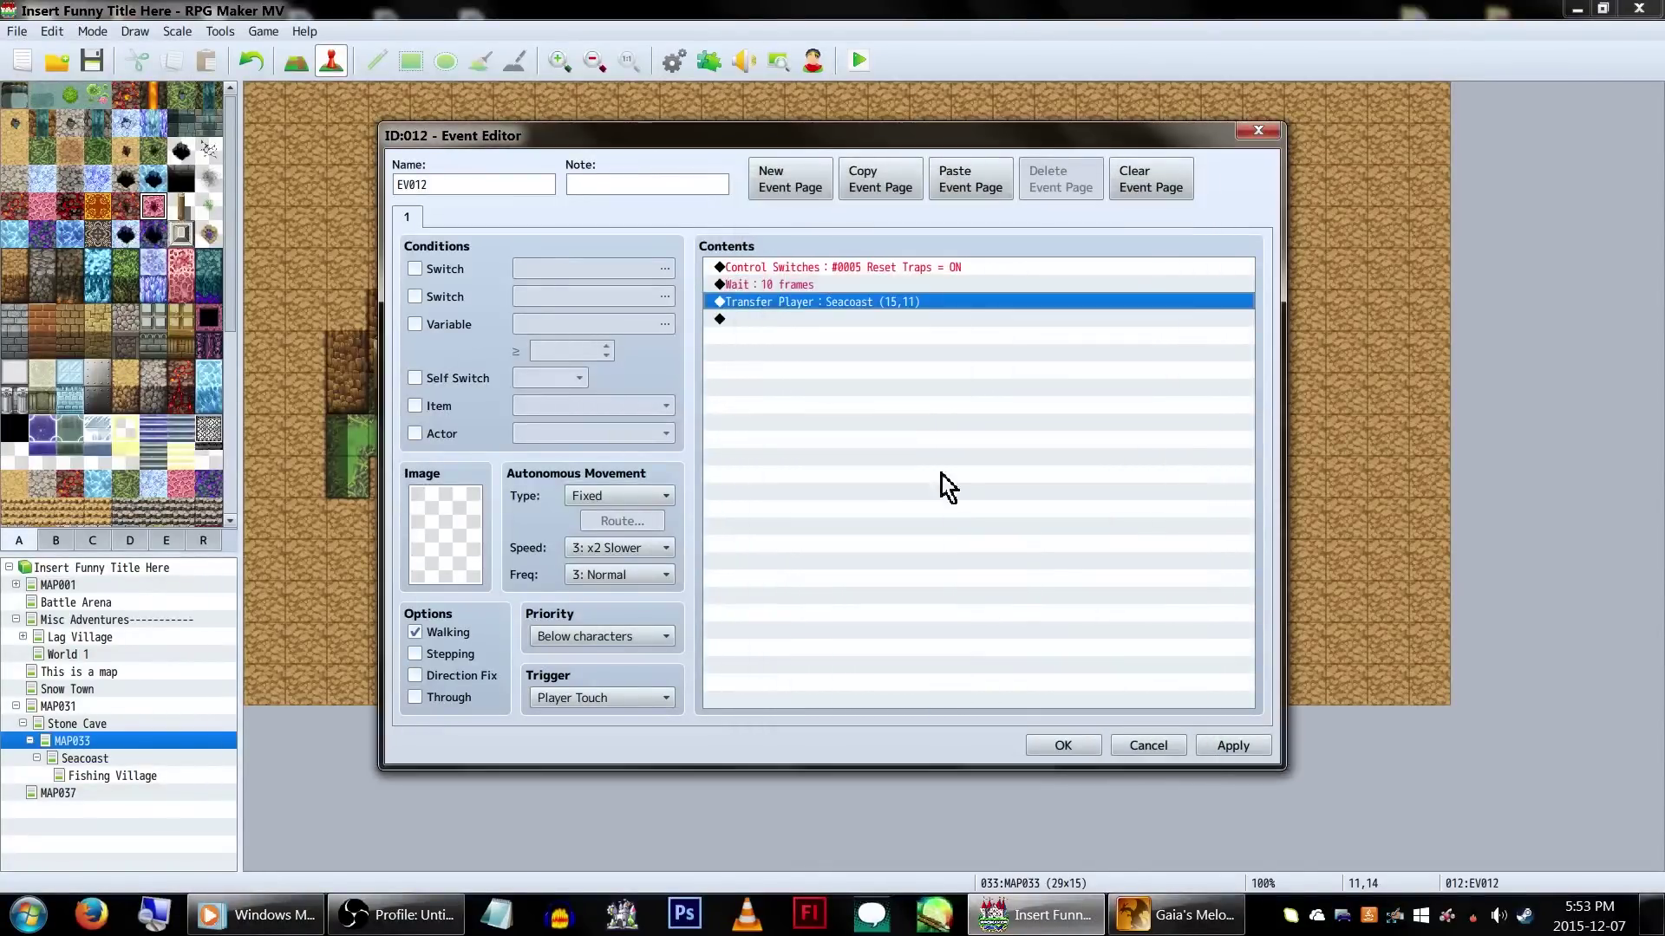
# Paste a copy of the switch command after Transfer Player and set it to OFF
pyautogui.click(886, 268)
pyautogui.hotkey('ctrl', 'c')
pyautogui.click(898, 319)
pyautogui.hotkey('ctrl', 'v')
pyautogui.rightClick(909, 319)
pyautogui.click(921, 345)
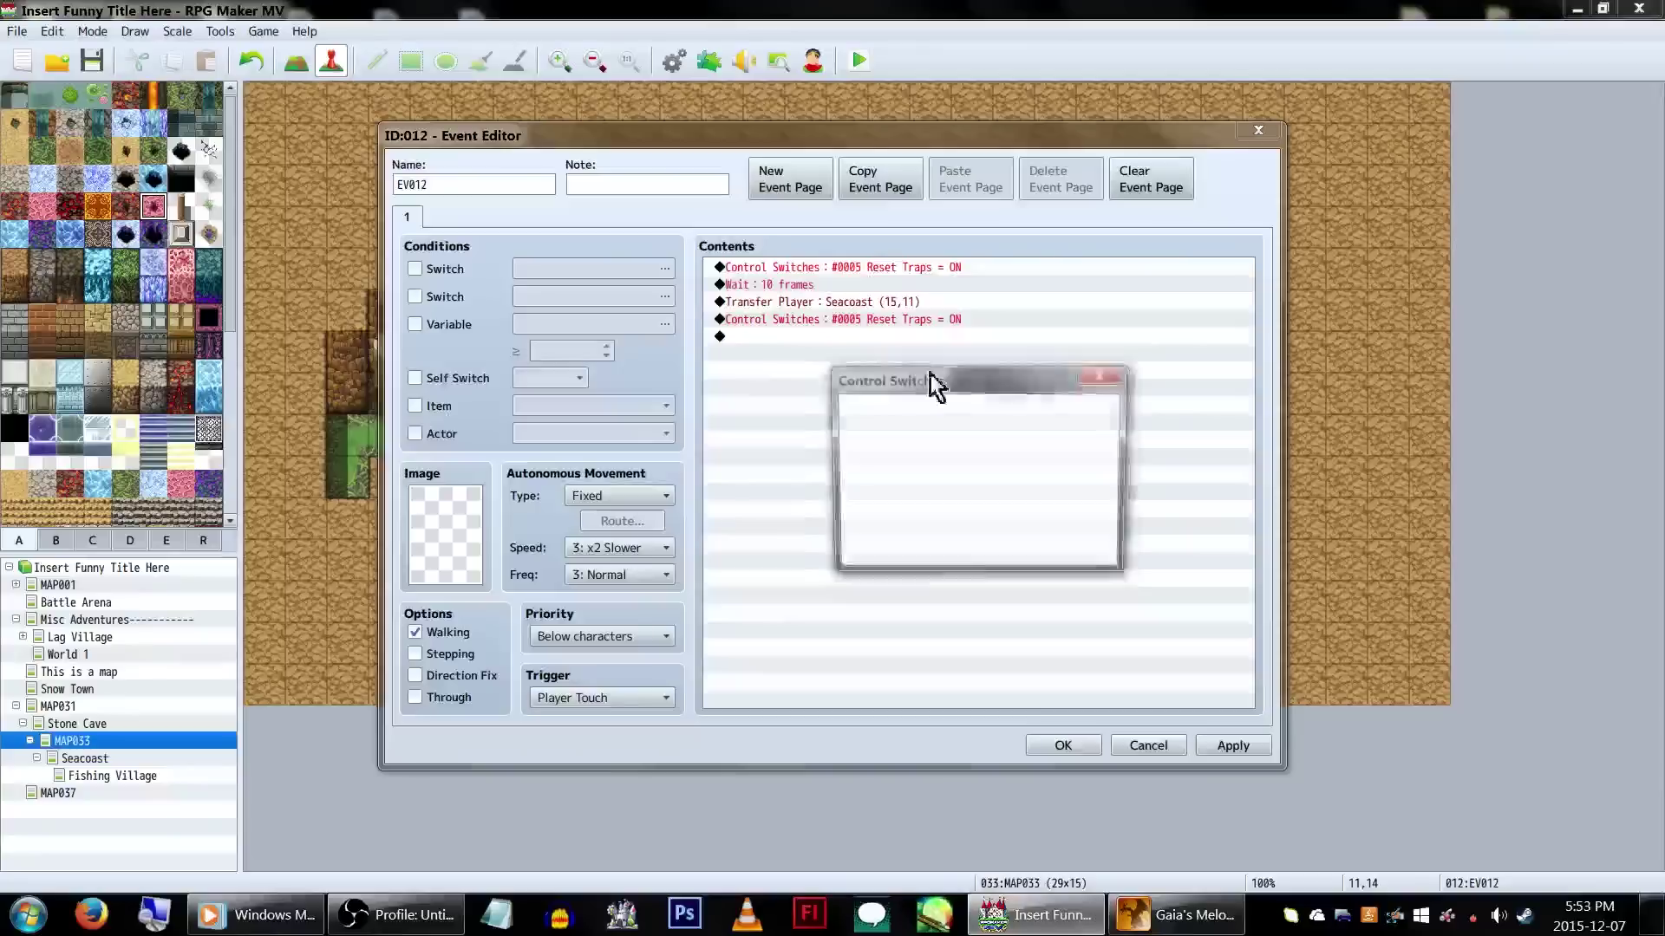
pyautogui.click(990, 555)
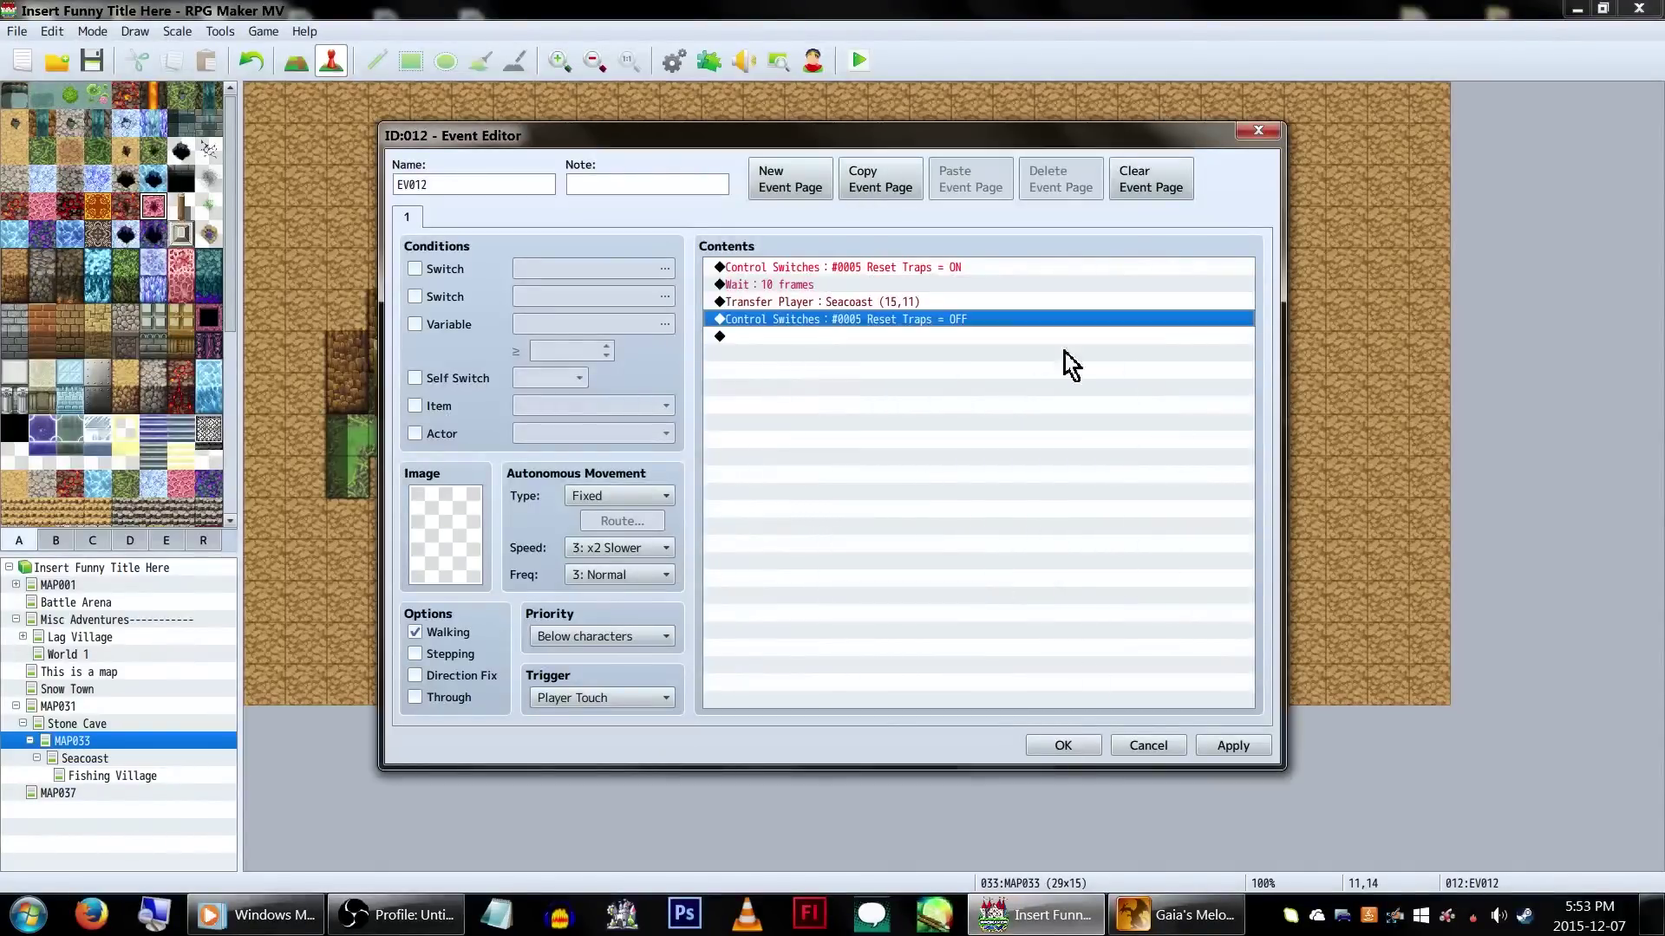
# Save EV012 and walk the character in a playtest to reach Seacoast
pyautogui.click(1063, 744)
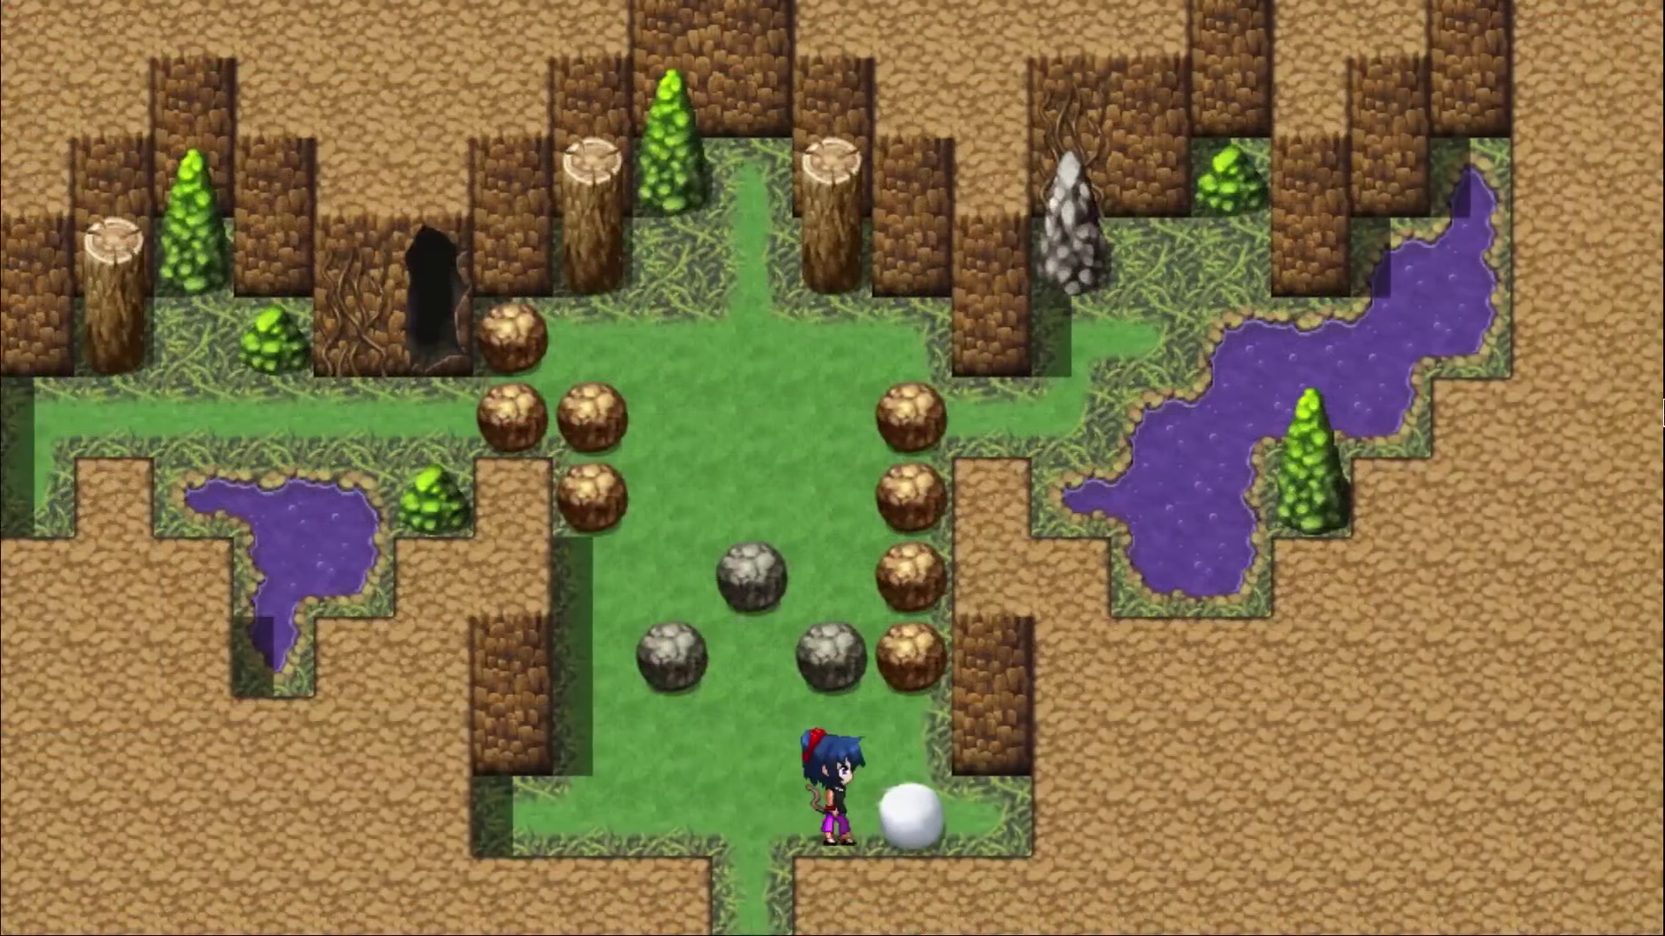
pyautogui.press('Down')
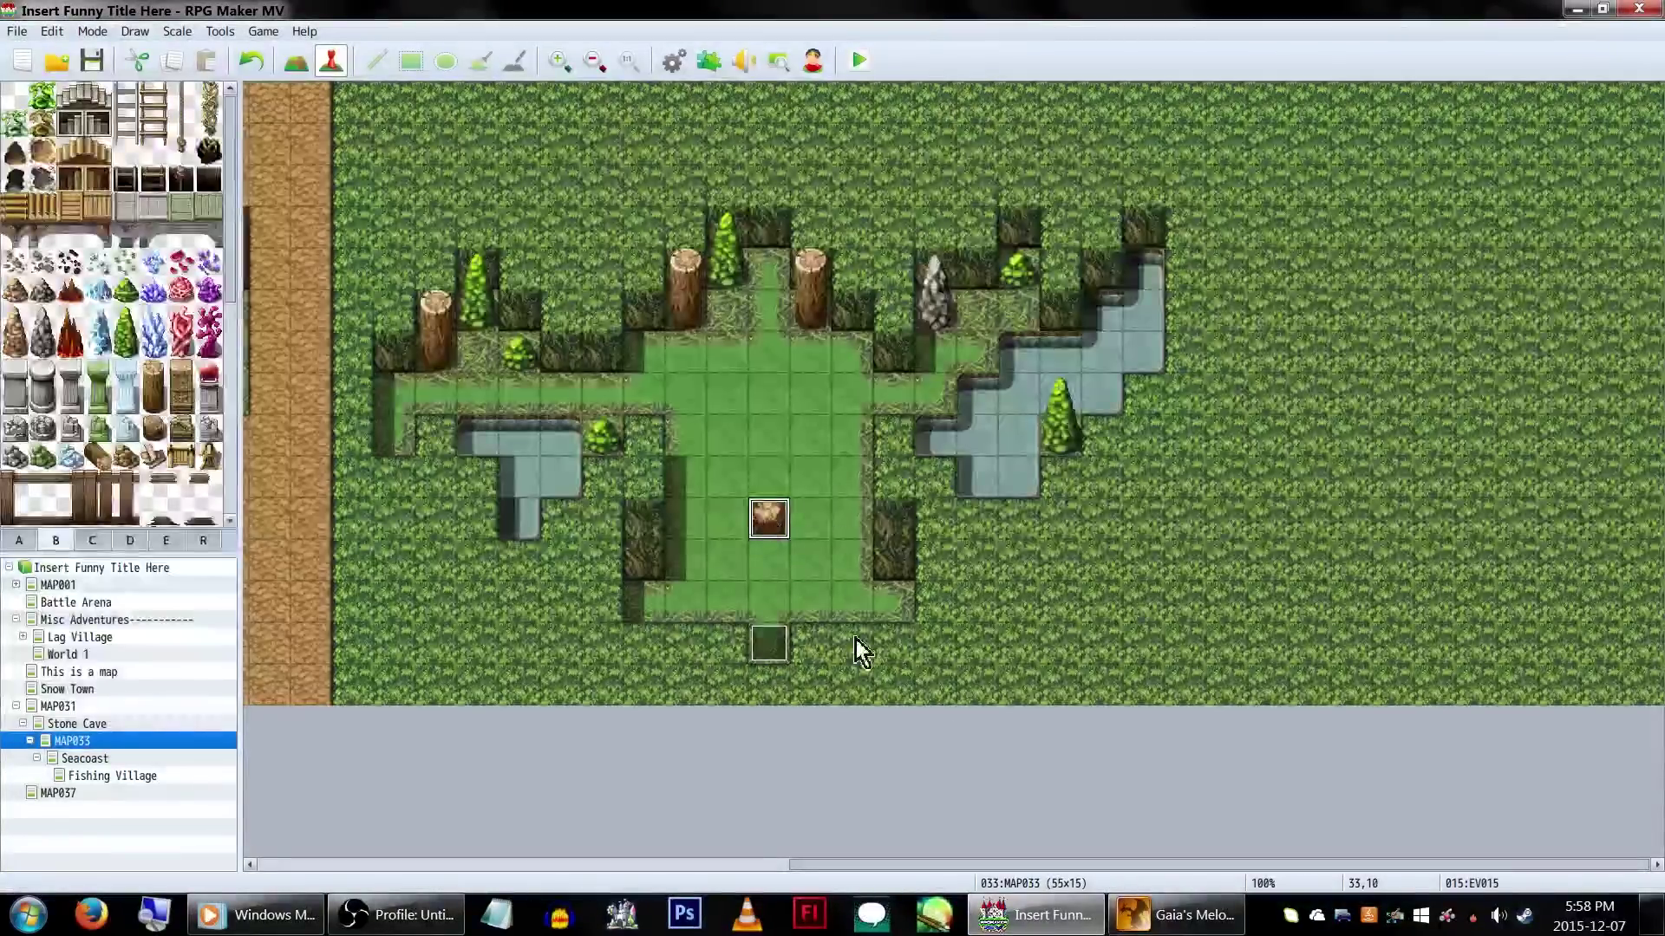
# Create an event at tile (33,7) above the rock showing the red button from !Switch1
pyautogui.doubleClick(777, 397)
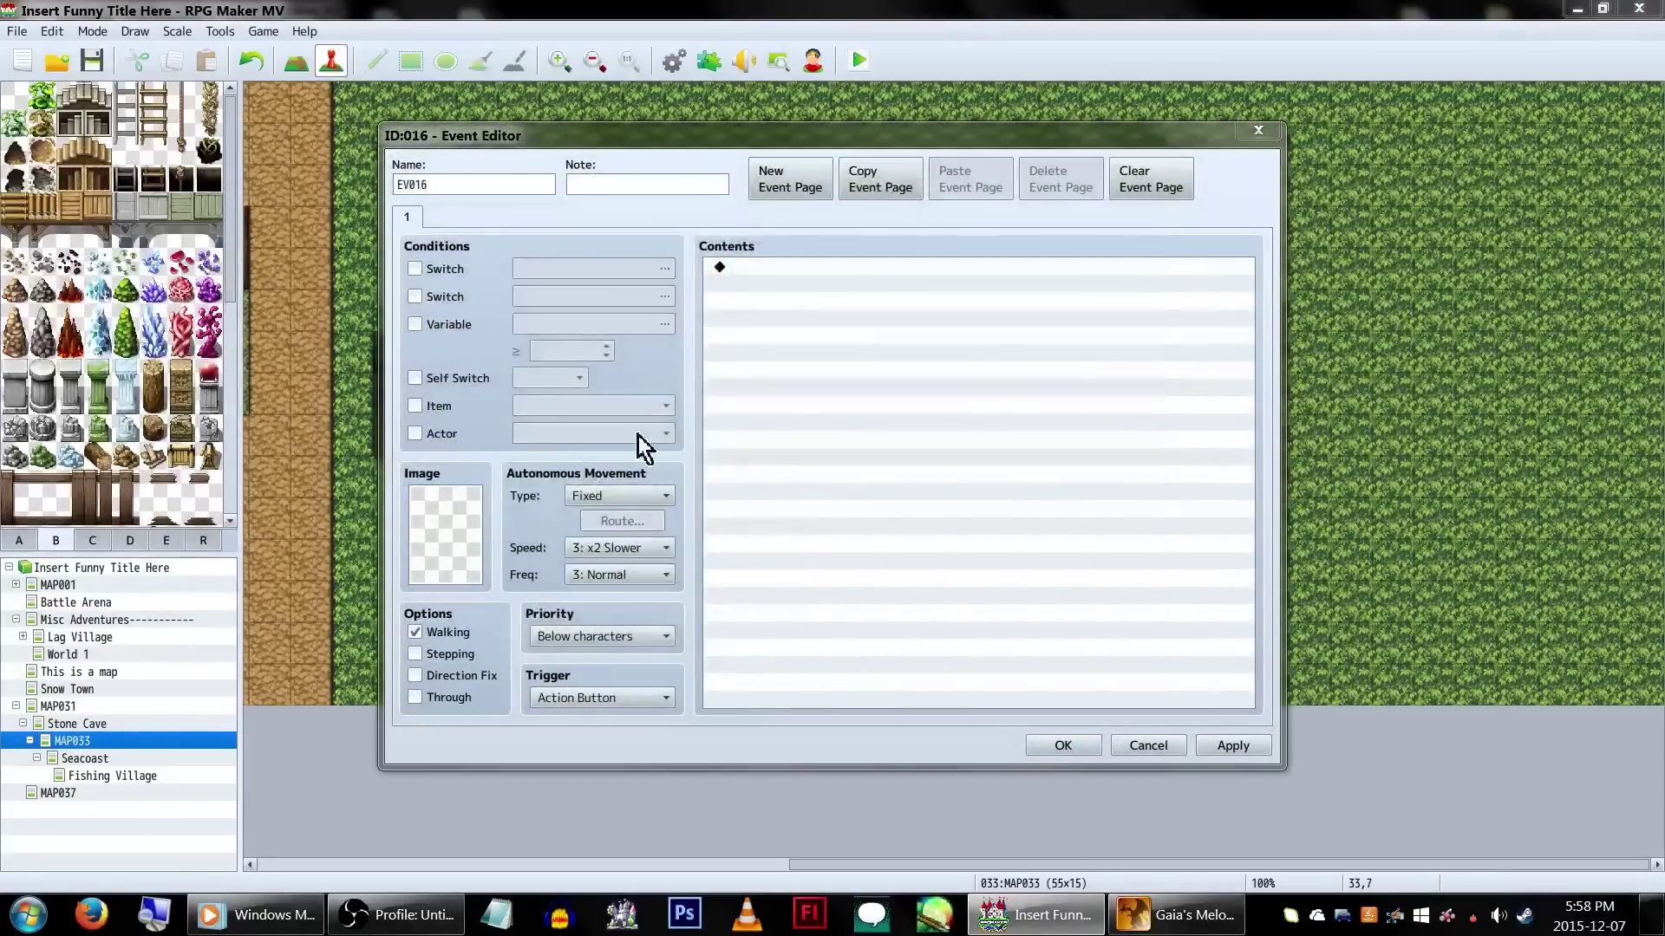
pyautogui.doubleClick(445, 535)
pyautogui.moveTo(694, 320); pyautogui.dragTo(684, 513)
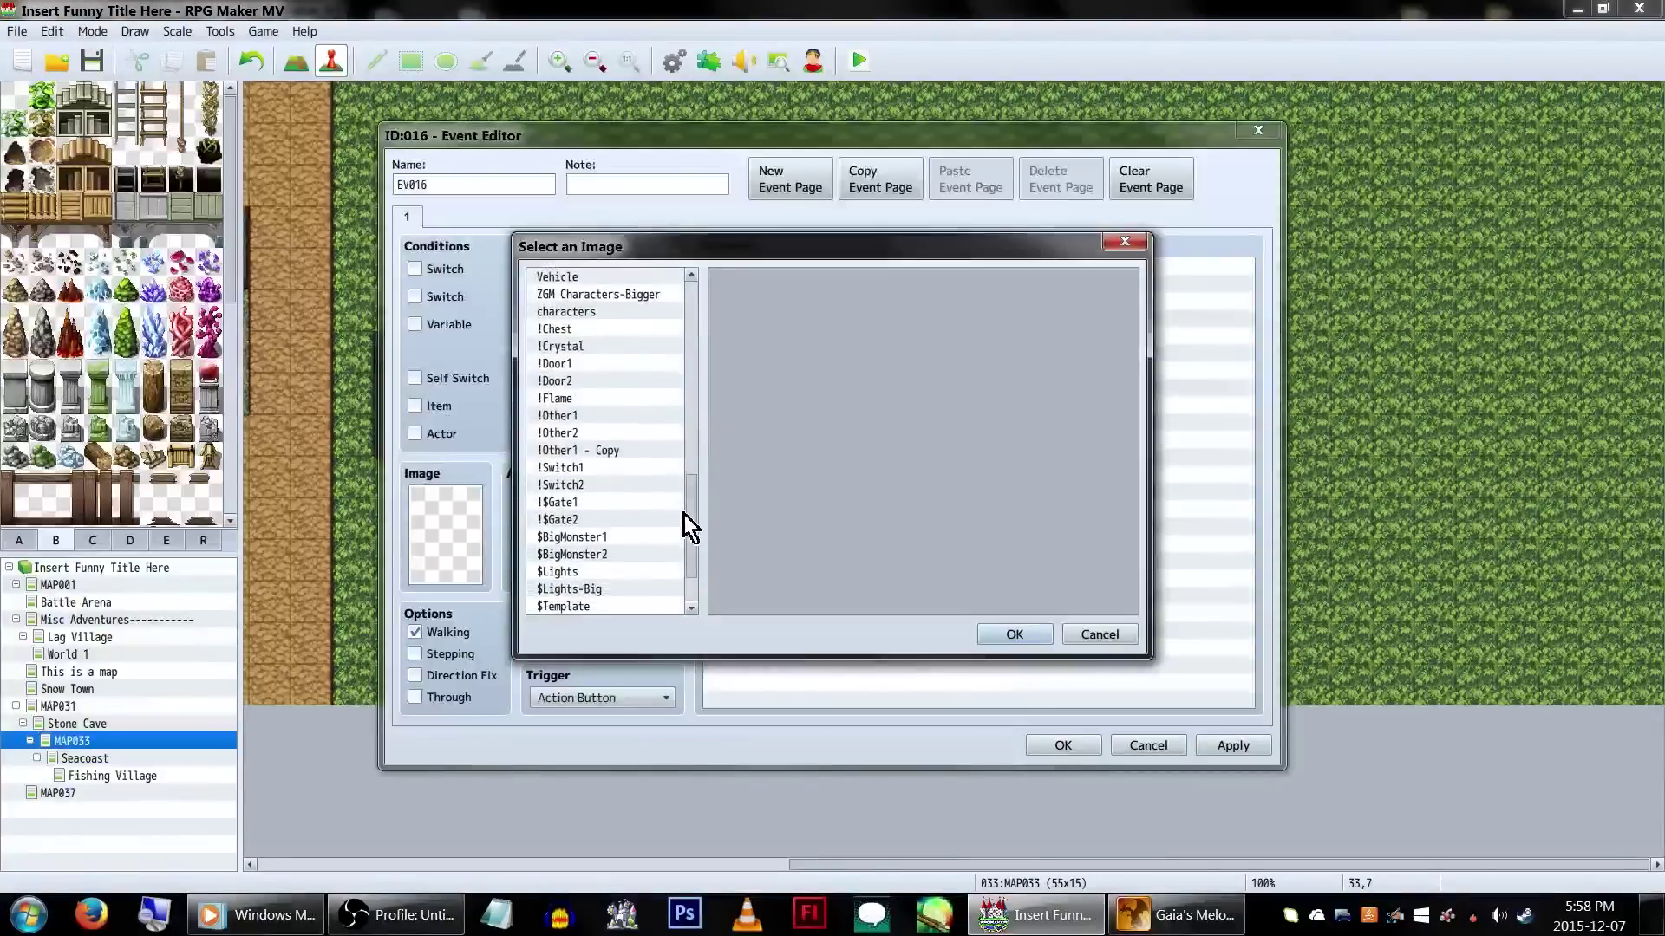
pyautogui.click(650, 473)
pyautogui.doubleClick(762, 423)
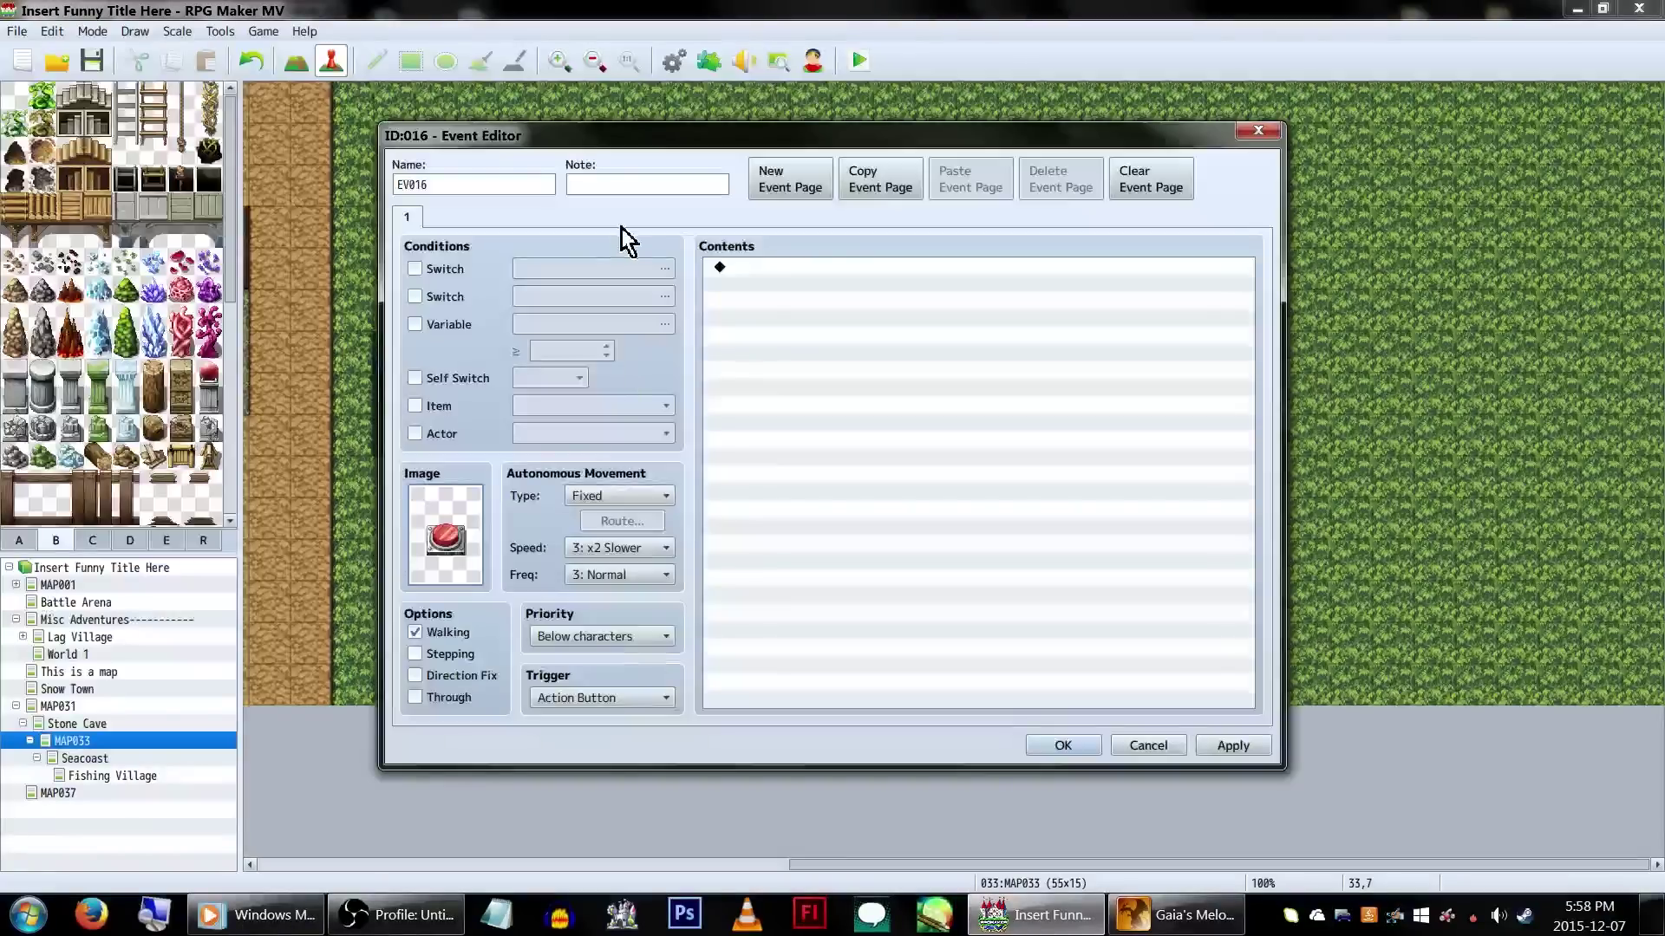
pyautogui.click(1053, 747)
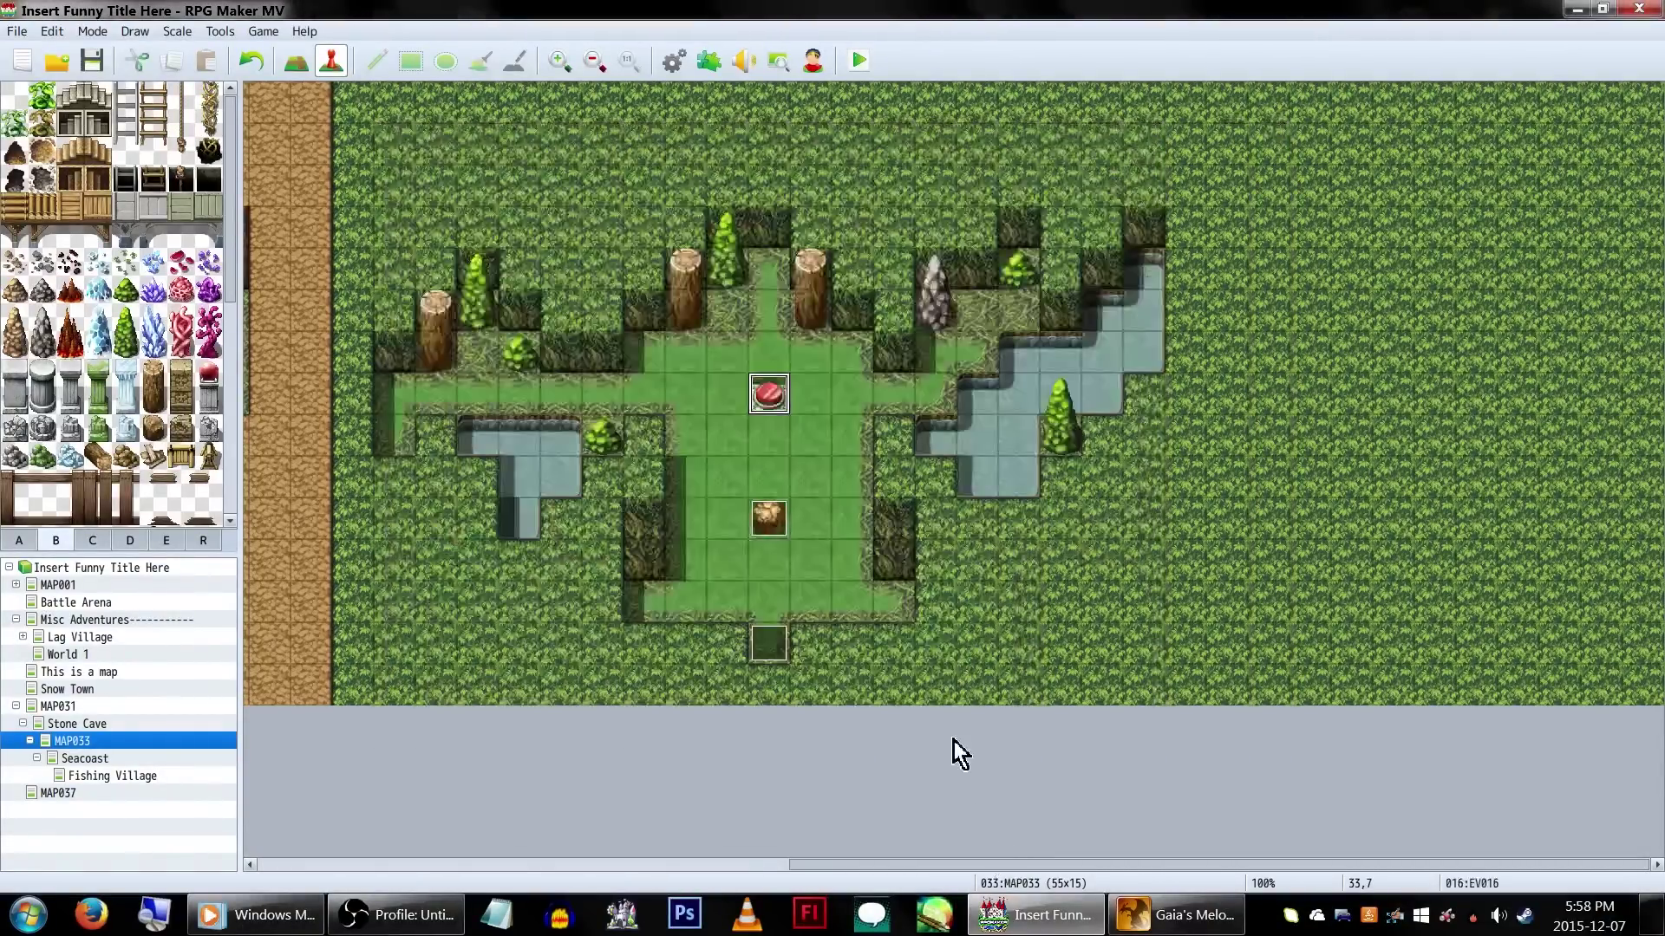
# Create a new event and add Control Variables, naming 0017 Event X and 0018 Event Y
pyautogui.doubleClick(891, 356)
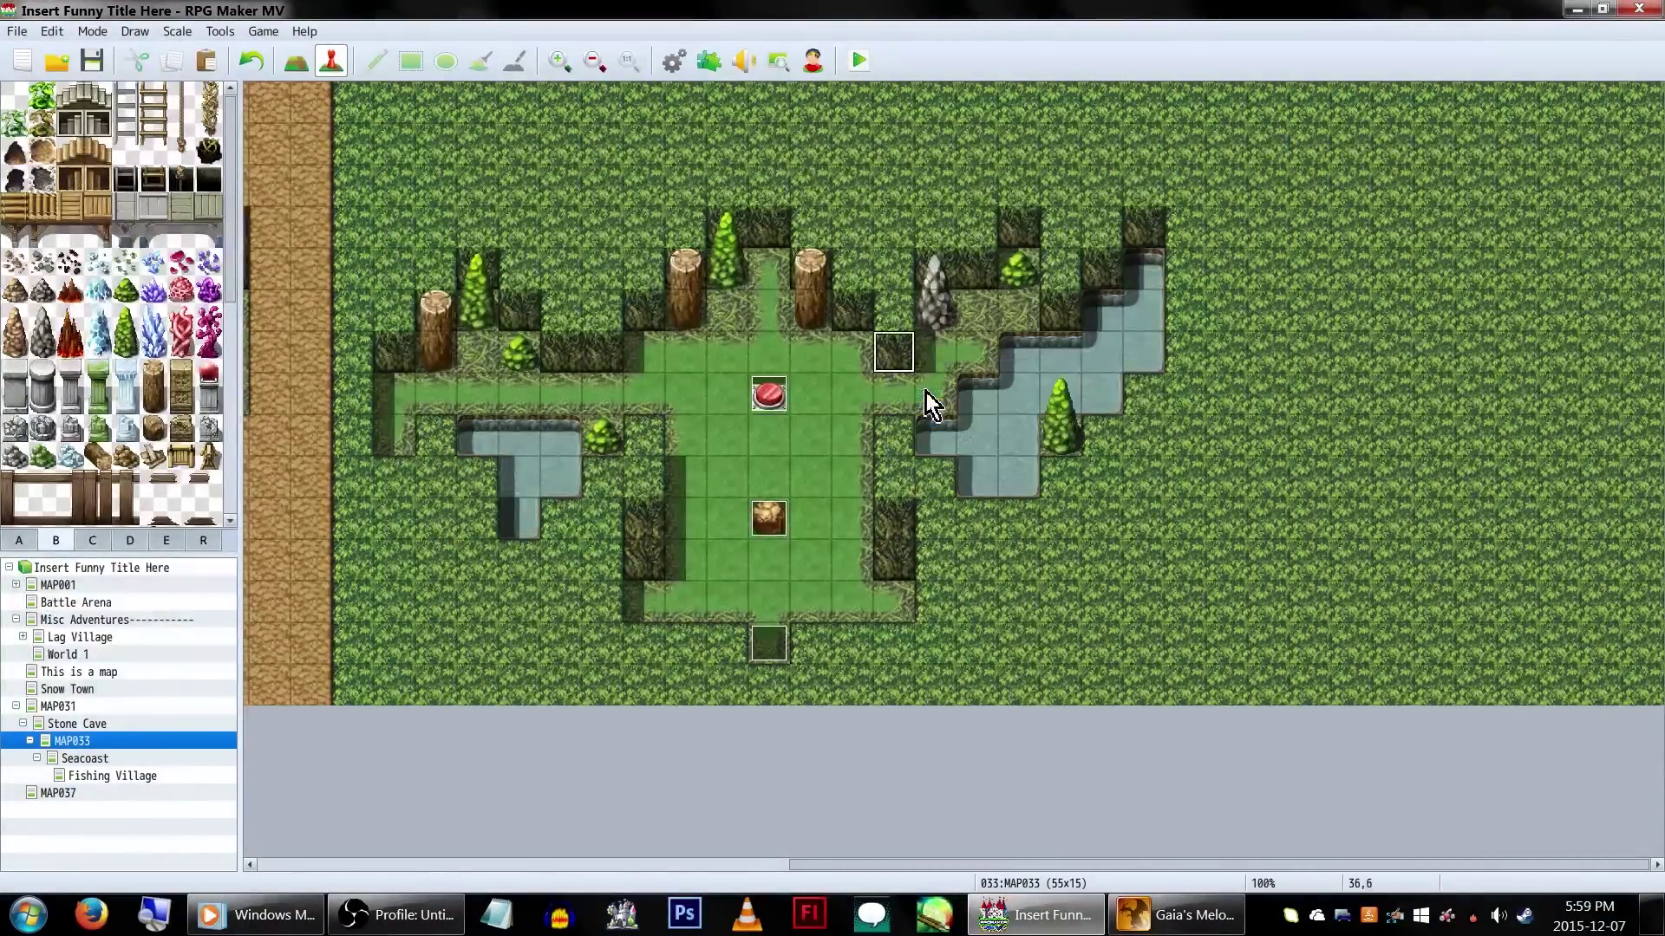
pyautogui.scroll(-4, 617, 692)
pyautogui.doubleClick(870, 338)
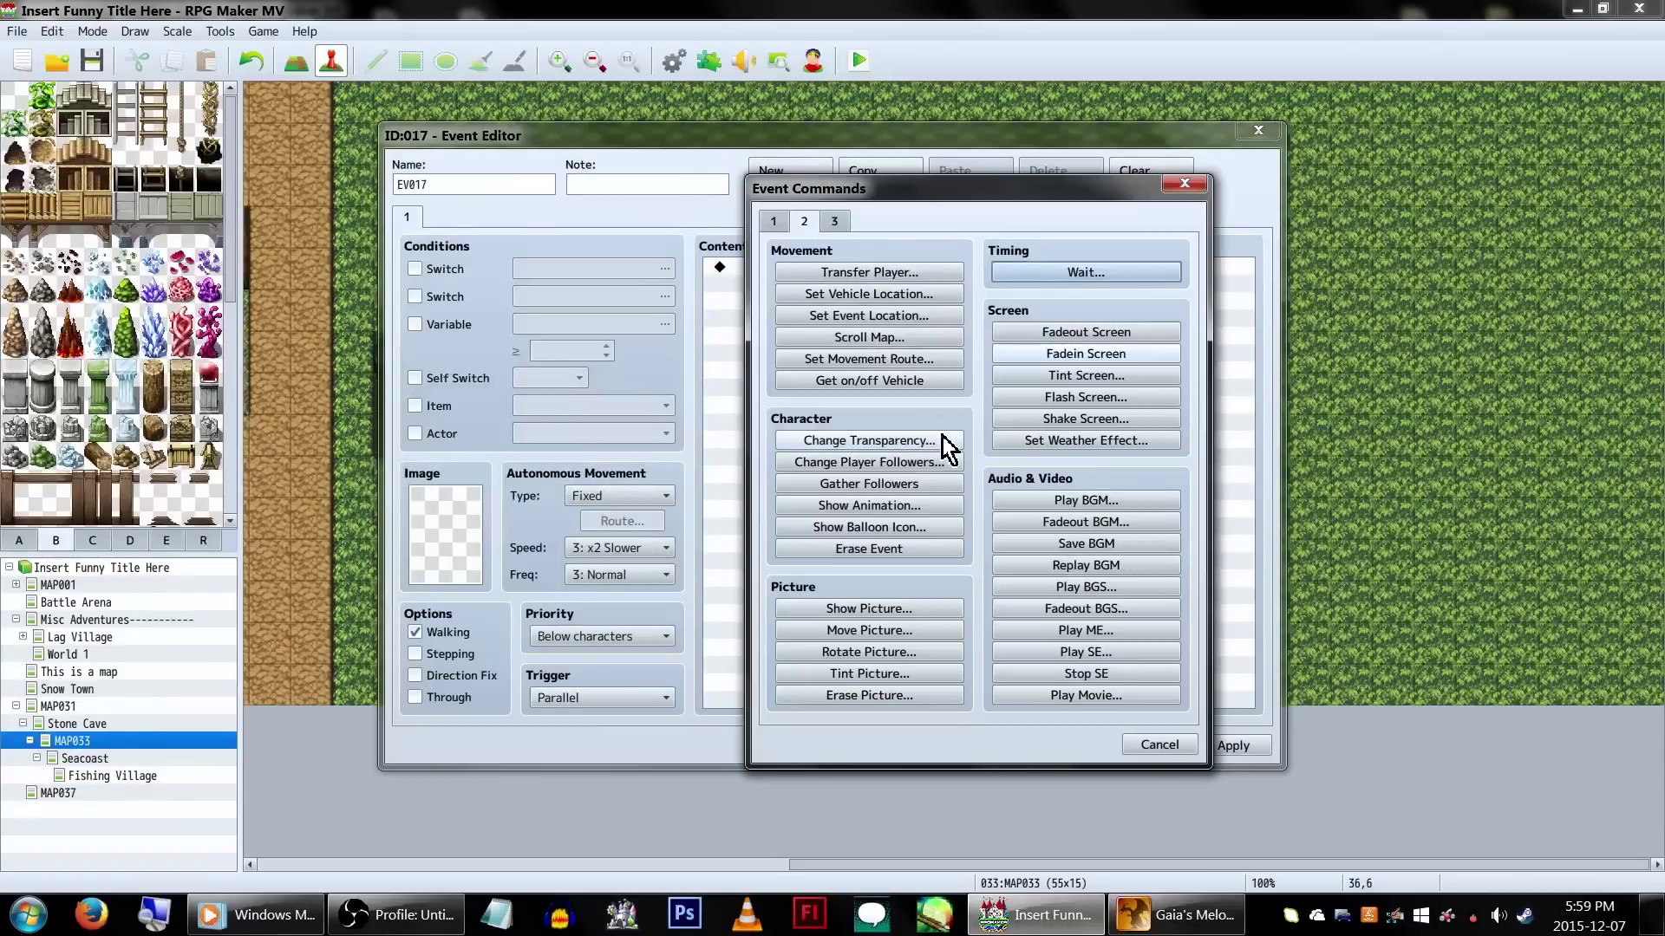
pyautogui.click(773, 221)
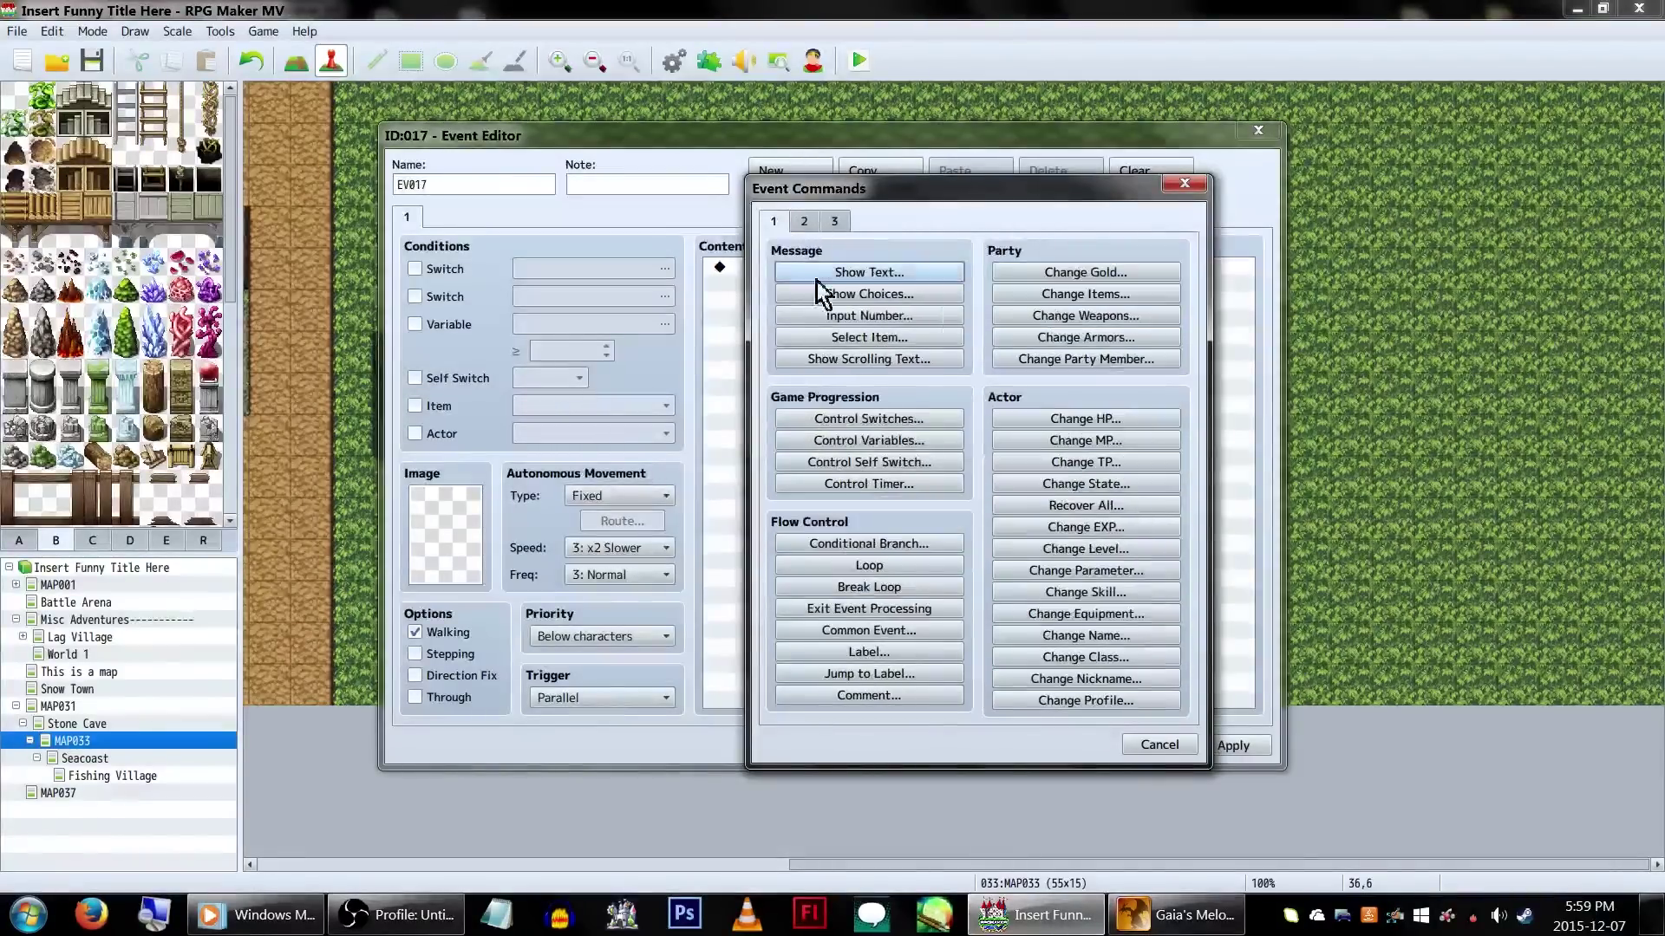
pyautogui.click(891, 440)
pyautogui.click(985, 350)
pyautogui.click(1054, 564)
pyautogui.click(1075, 646)
pyautogui.write('Event X')
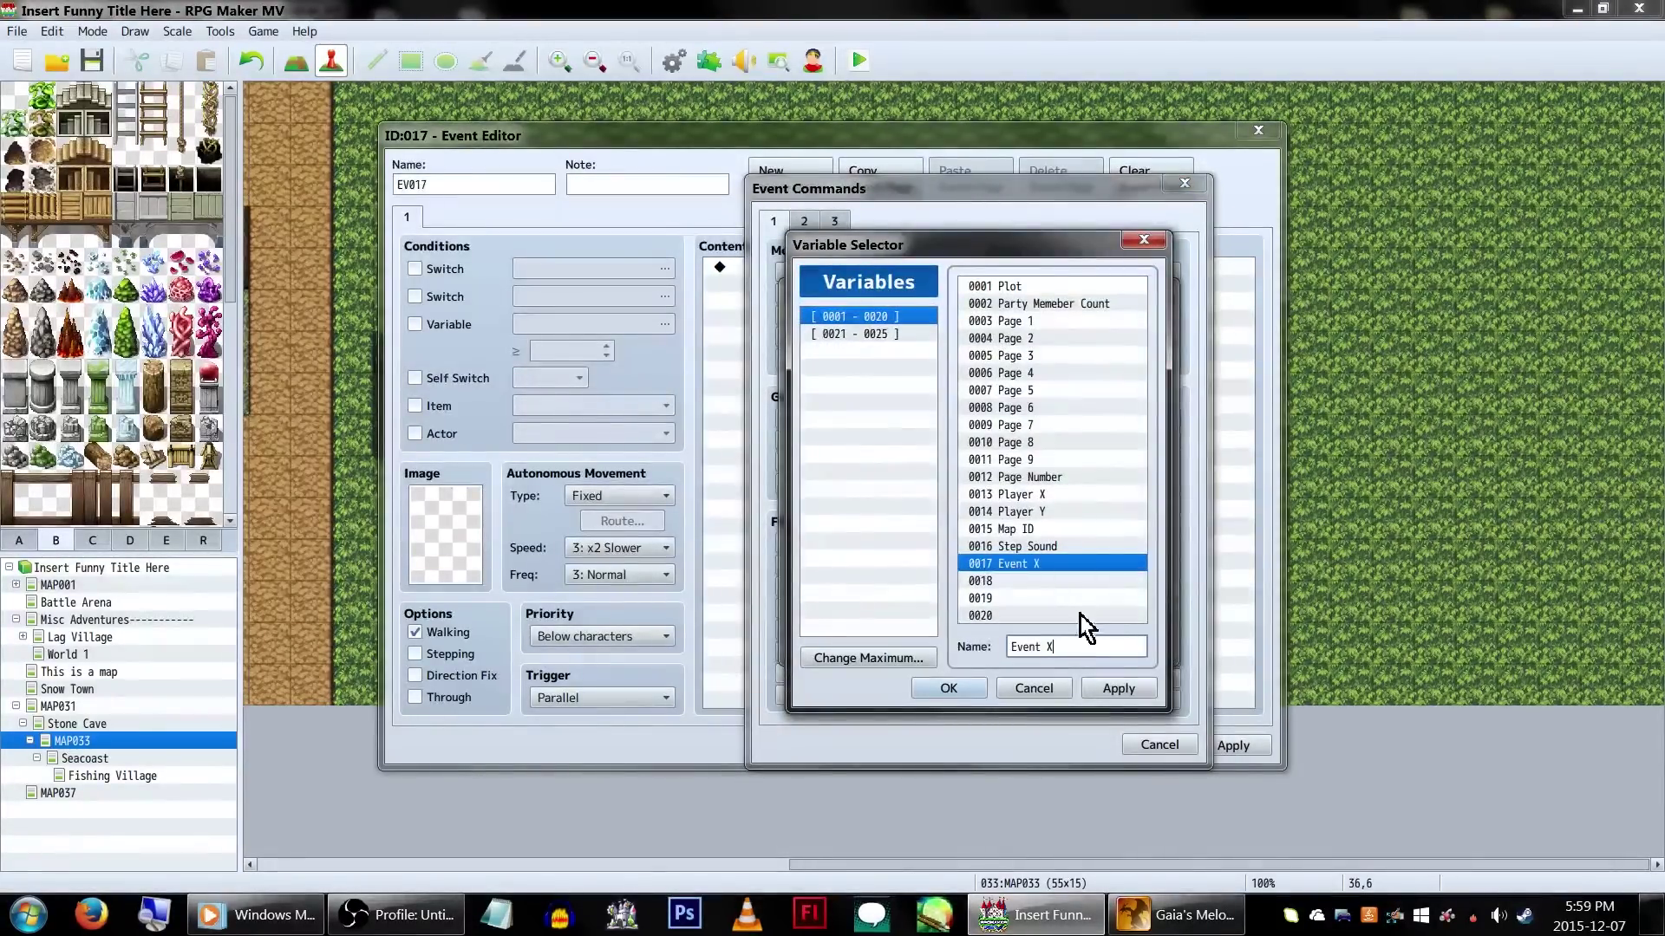
pyautogui.click(1076, 580)
pyautogui.click(1071, 648)
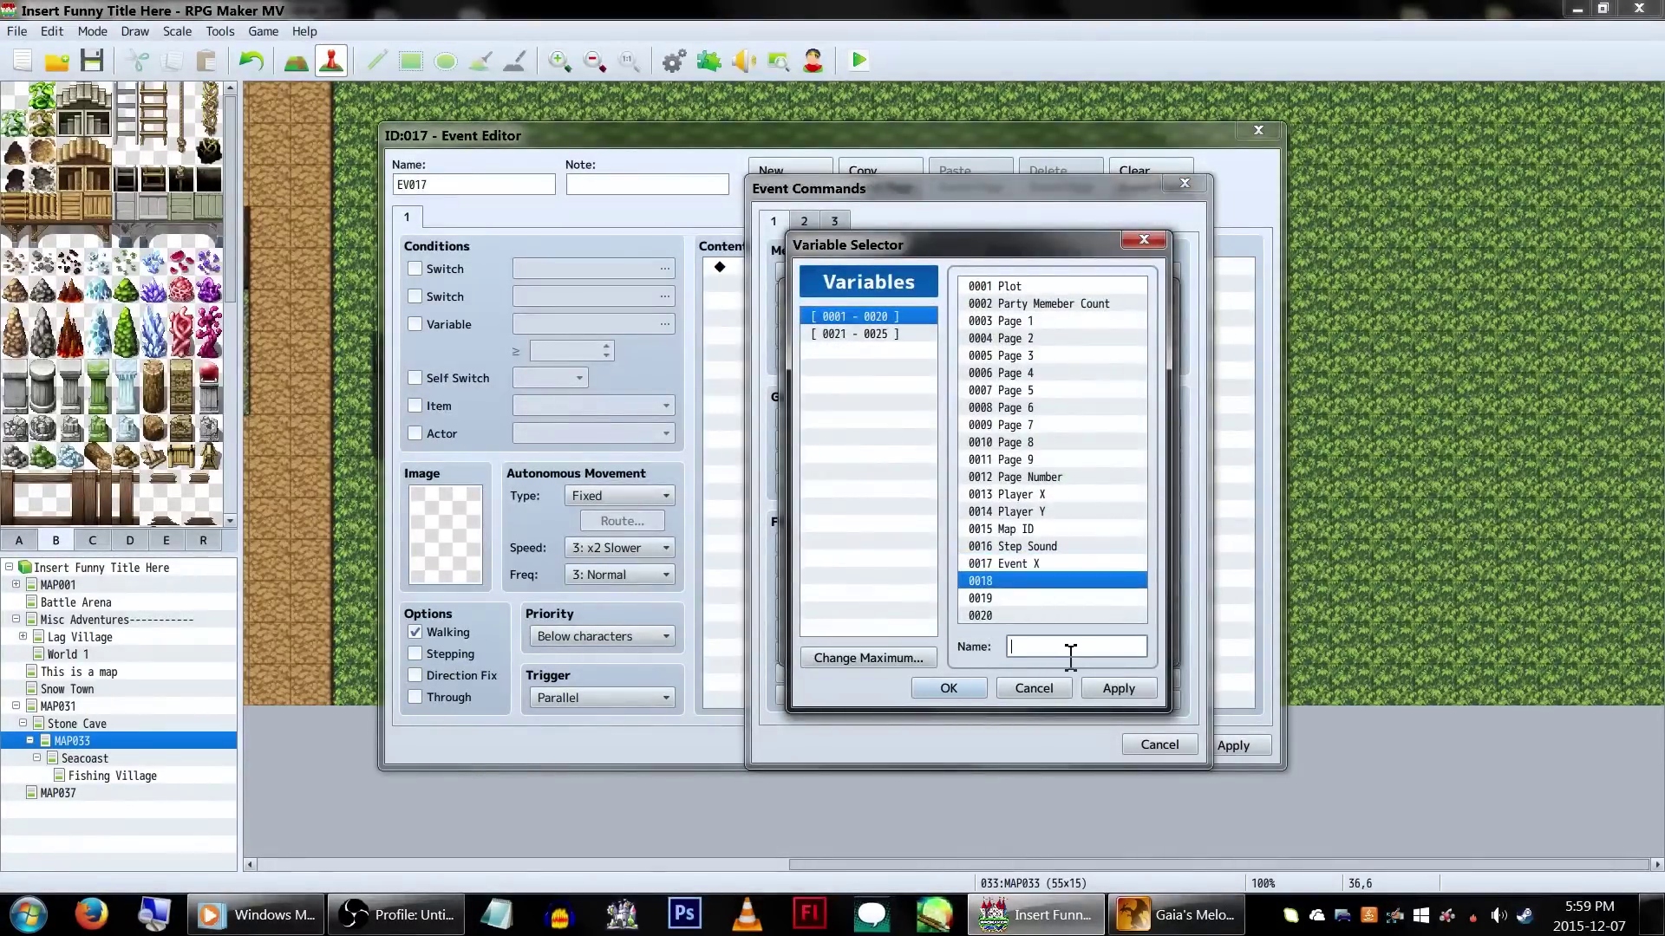
pyautogui.doubleClick(1072, 579)
# Set 0017 Event X to the Map X of the 'Push me i'm a rock!' event
pyautogui.click(867, 576)
pyautogui.click(976, 573)
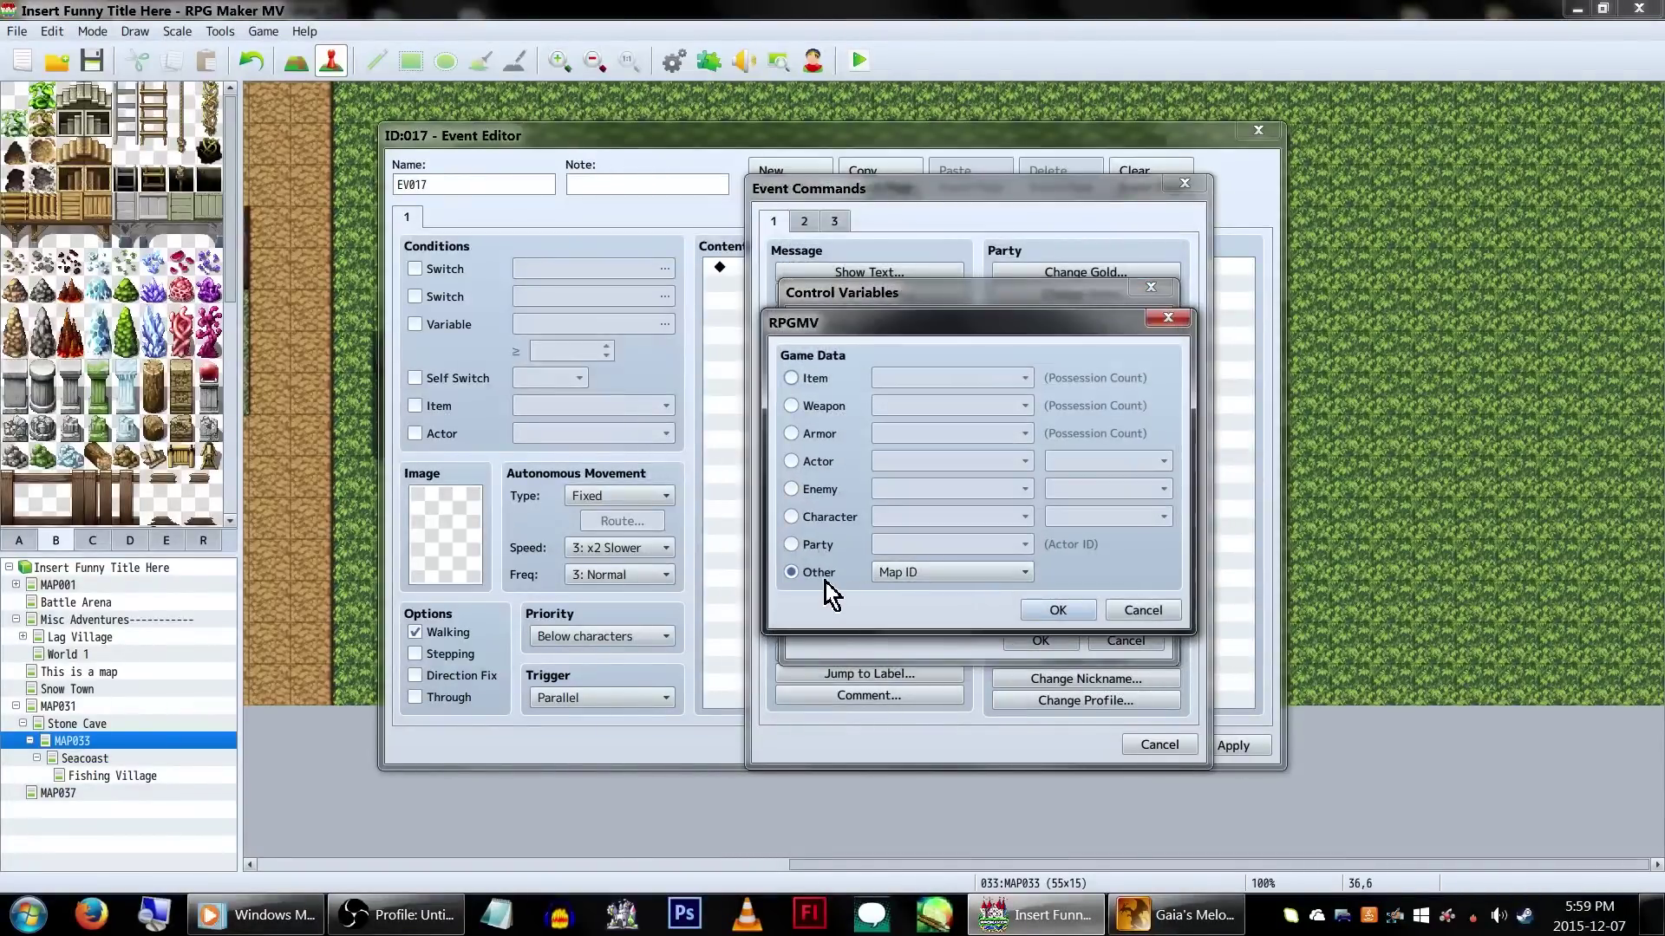
pyautogui.click(834, 518)
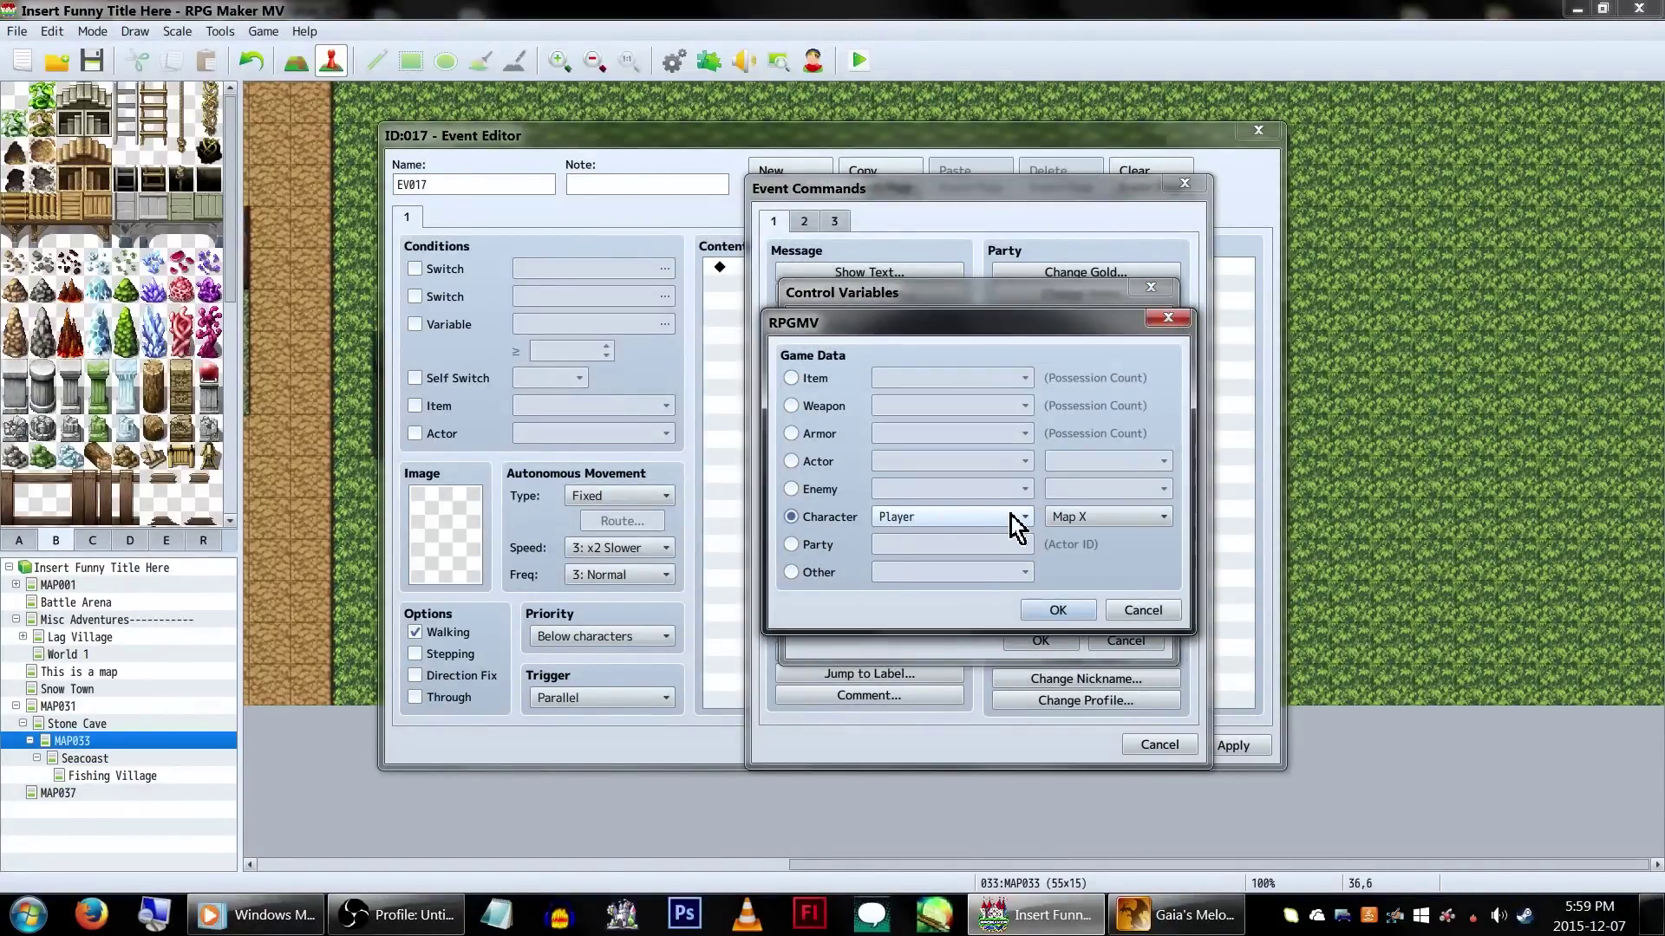
pyautogui.click(1013, 517)
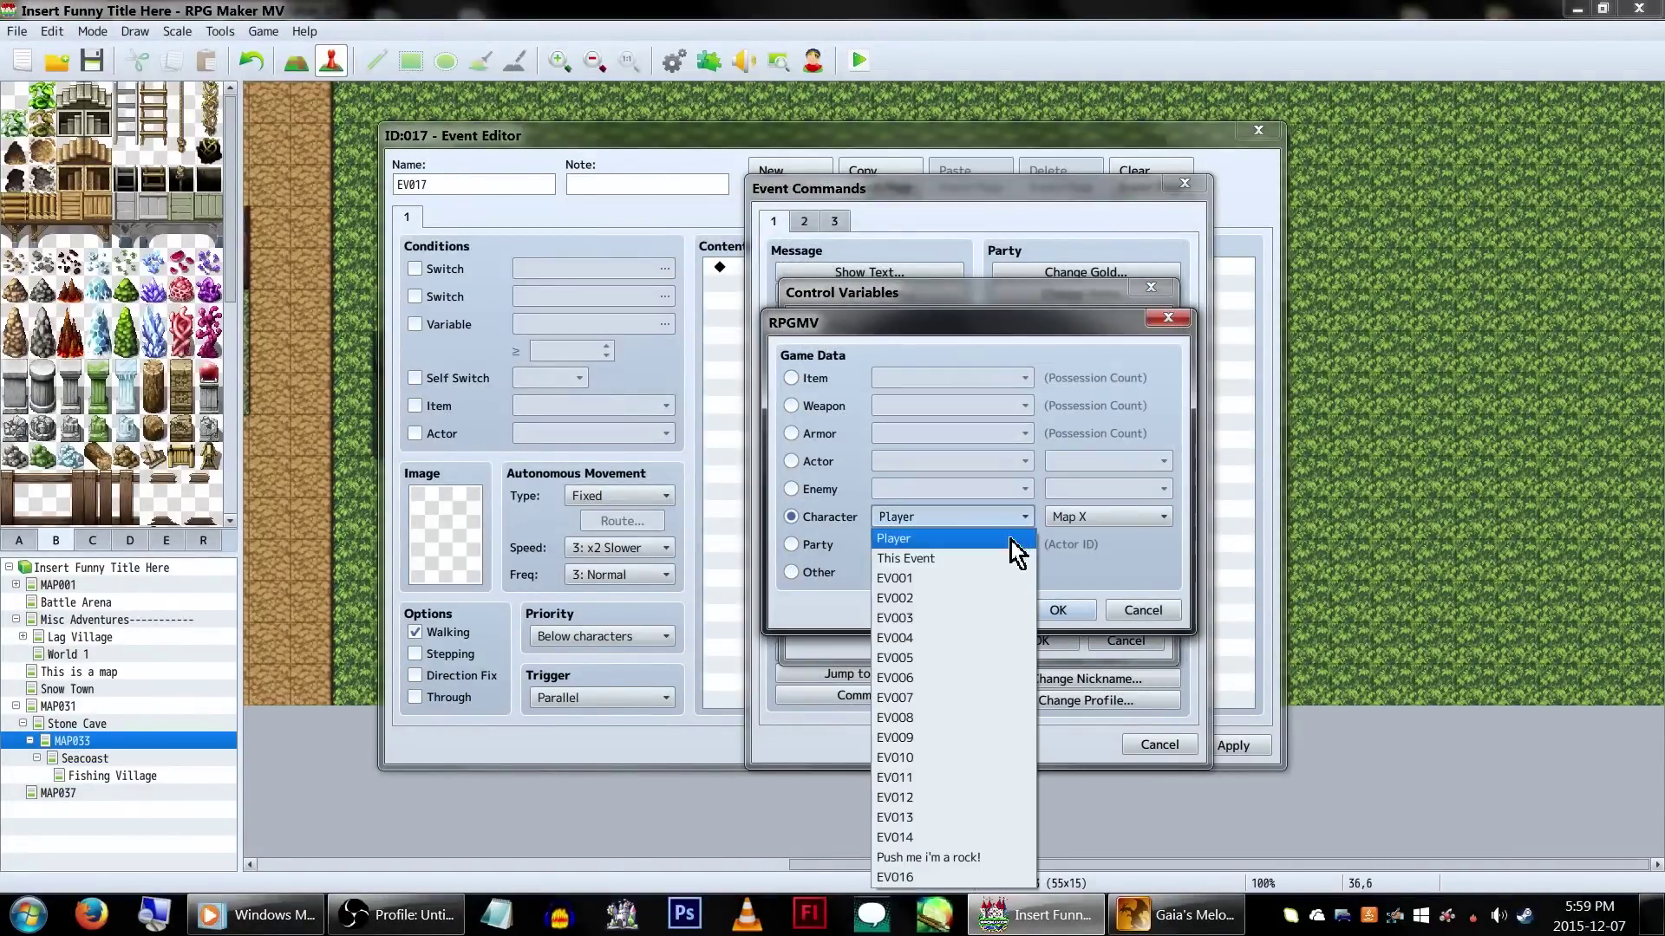
pyautogui.click(971, 858)
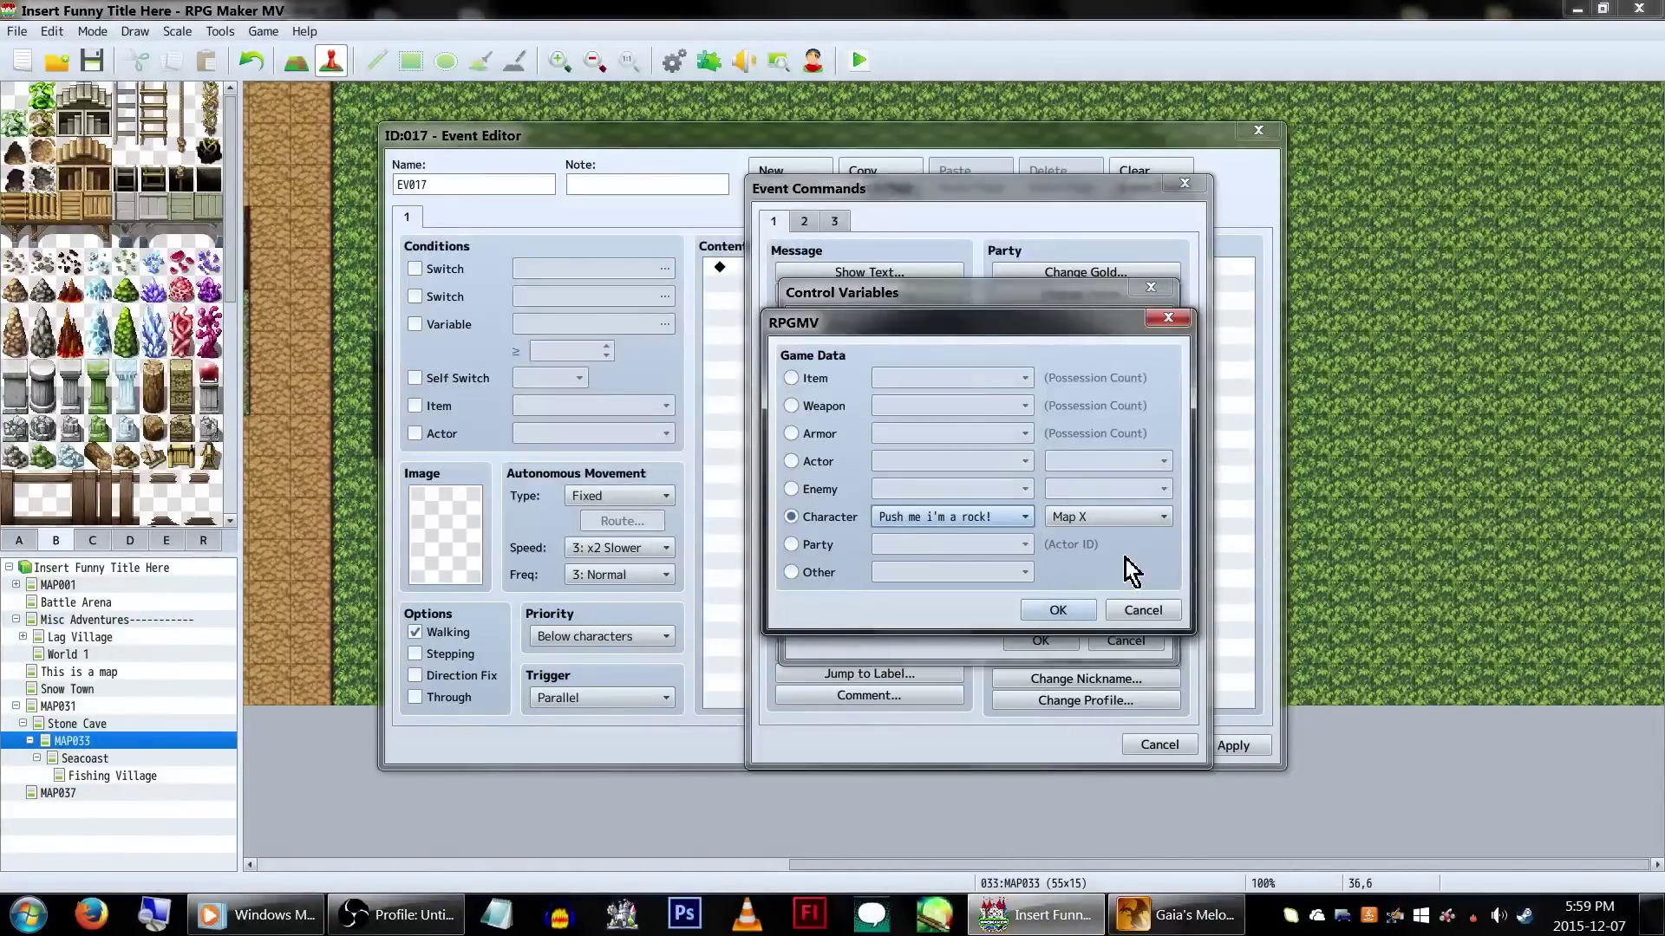
pyautogui.click(1137, 517)
pyautogui.click(1127, 535)
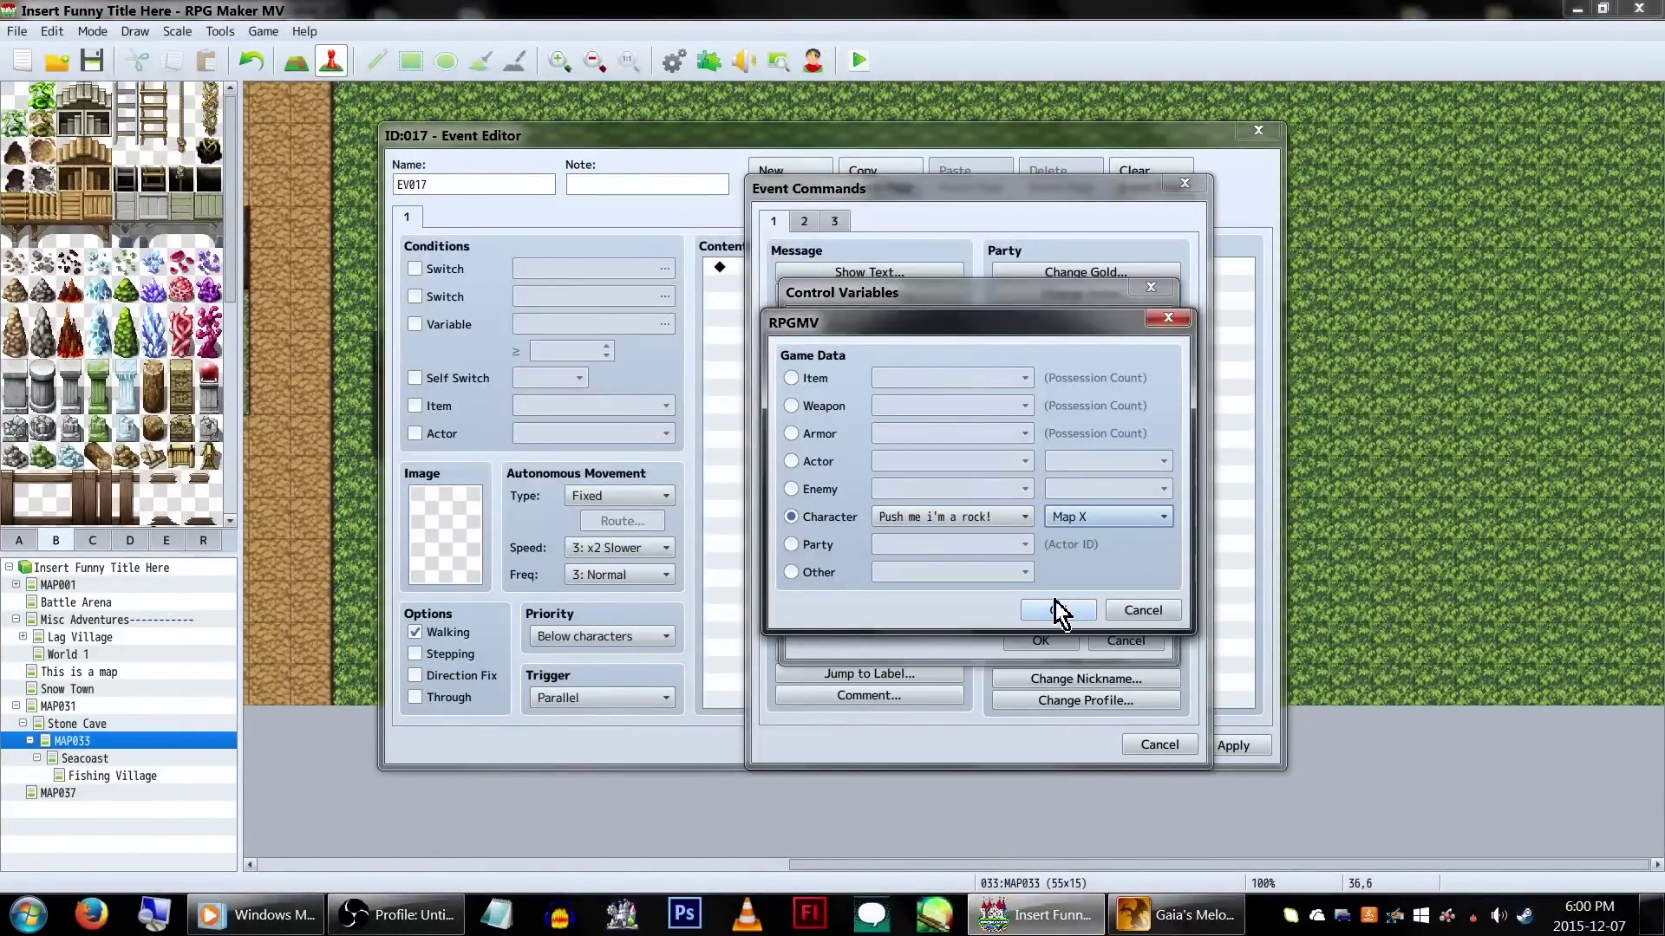
pyautogui.click(1054, 609)
pyautogui.press('Return')
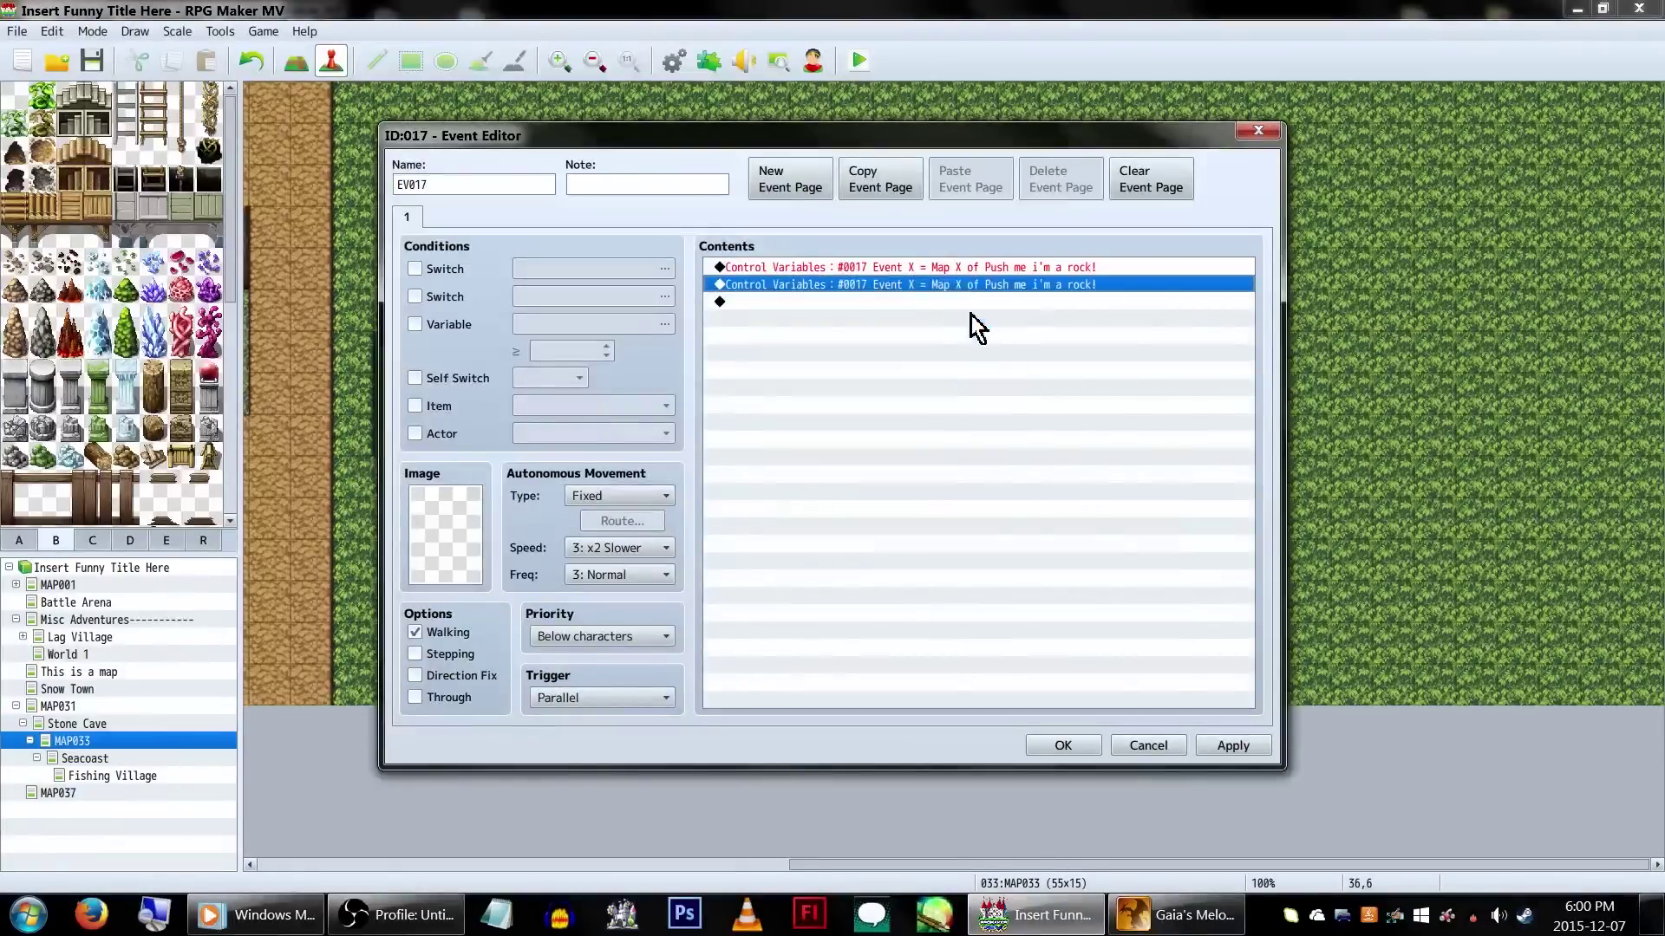
# Make the duplicated command set 0018 Event Y to the rock's Map Y, then save
pyautogui.doubleClick(971, 284)
pyautogui.click(1049, 348)
pyautogui.doubleClick(1048, 583)
pyautogui.click(1144, 575)
pyautogui.click(1085, 546)
pyautogui.click(1075, 565)
pyautogui.click(1059, 605)
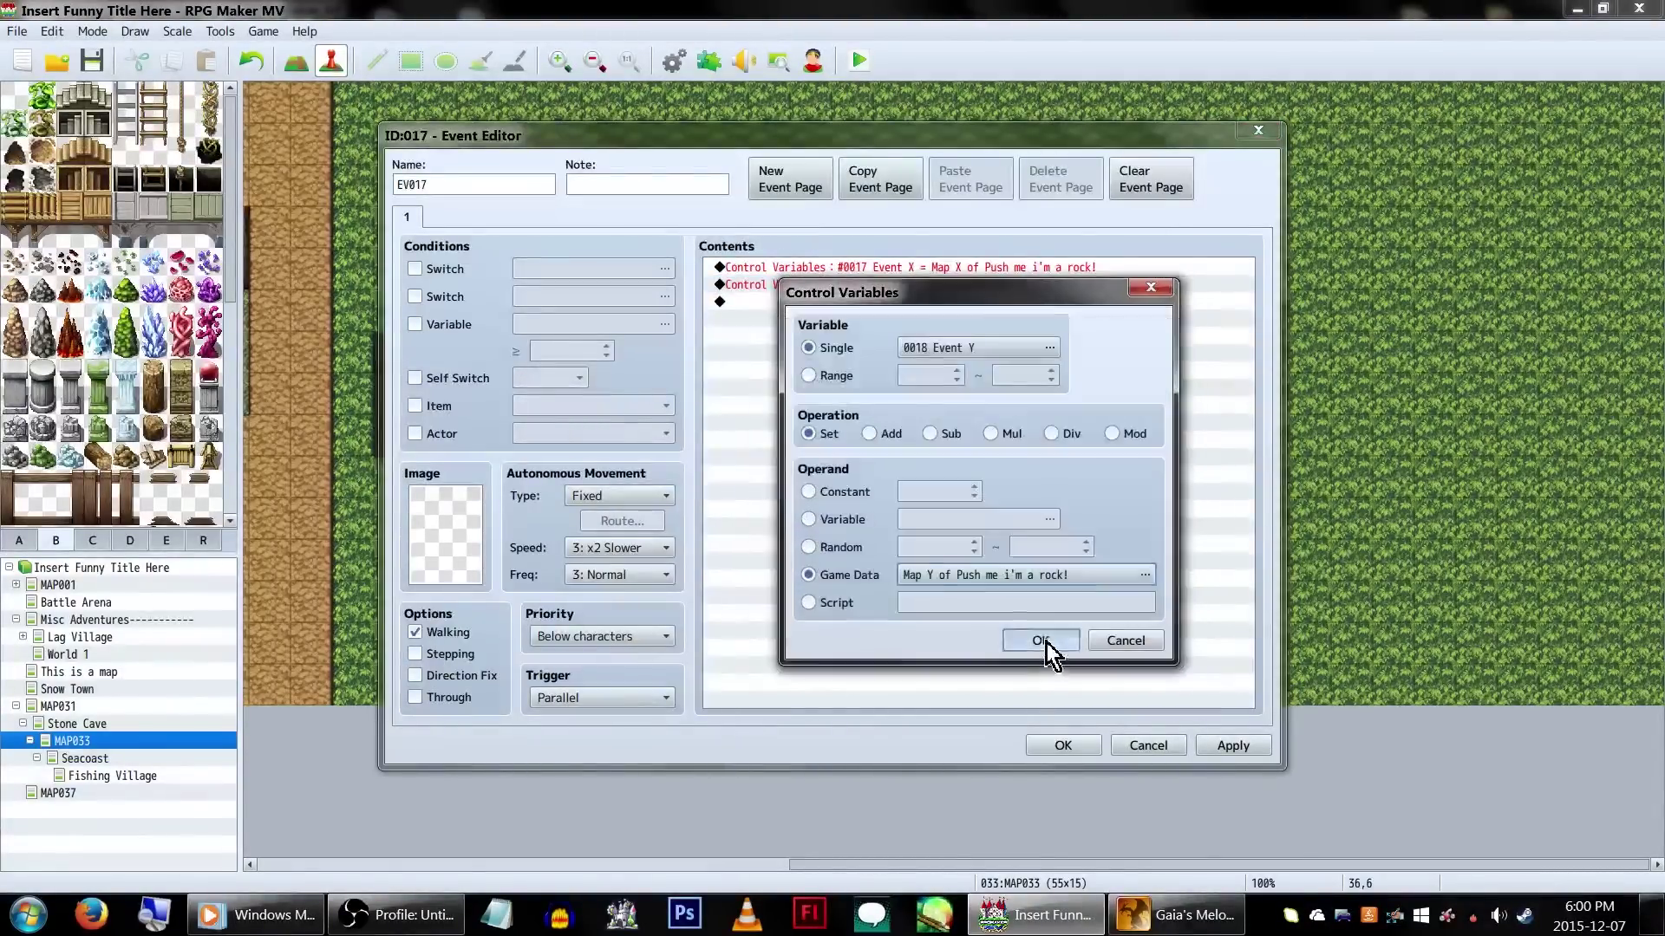
pyautogui.click(1044, 640)
pyautogui.moveTo(1068, 137); pyautogui.dragTo(1549, 104)
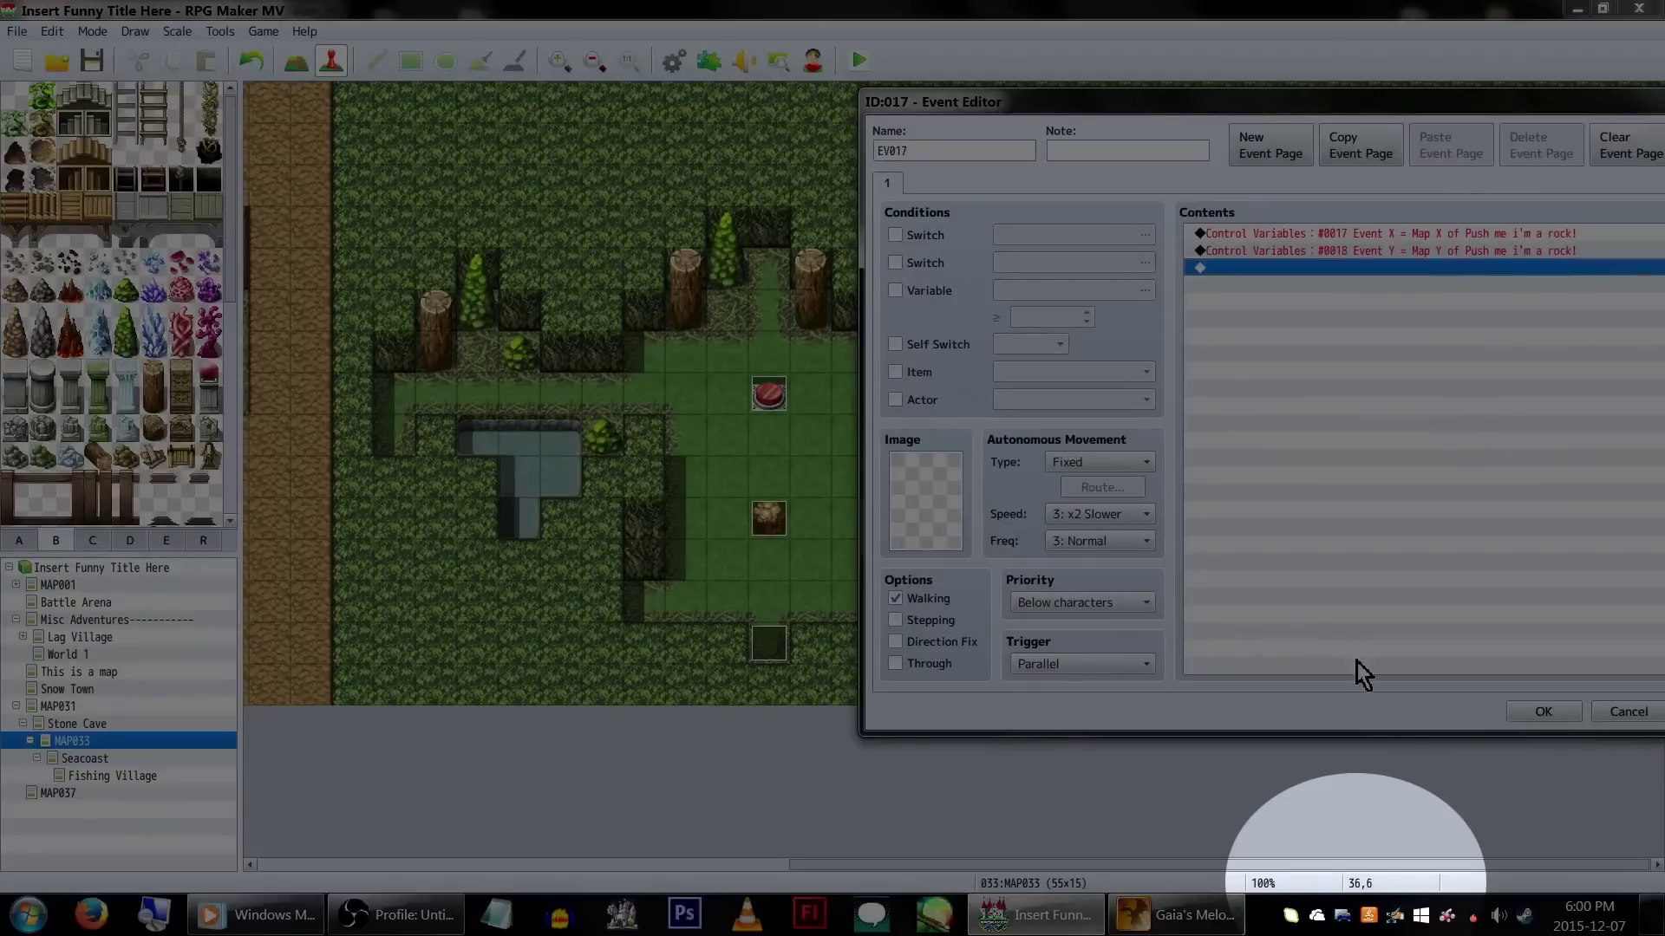
pyautogui.click(1543, 711)
# In EV017, add a Conditional Branch for variable 0017 Event X = 33
pyautogui.doubleClick(900, 349)
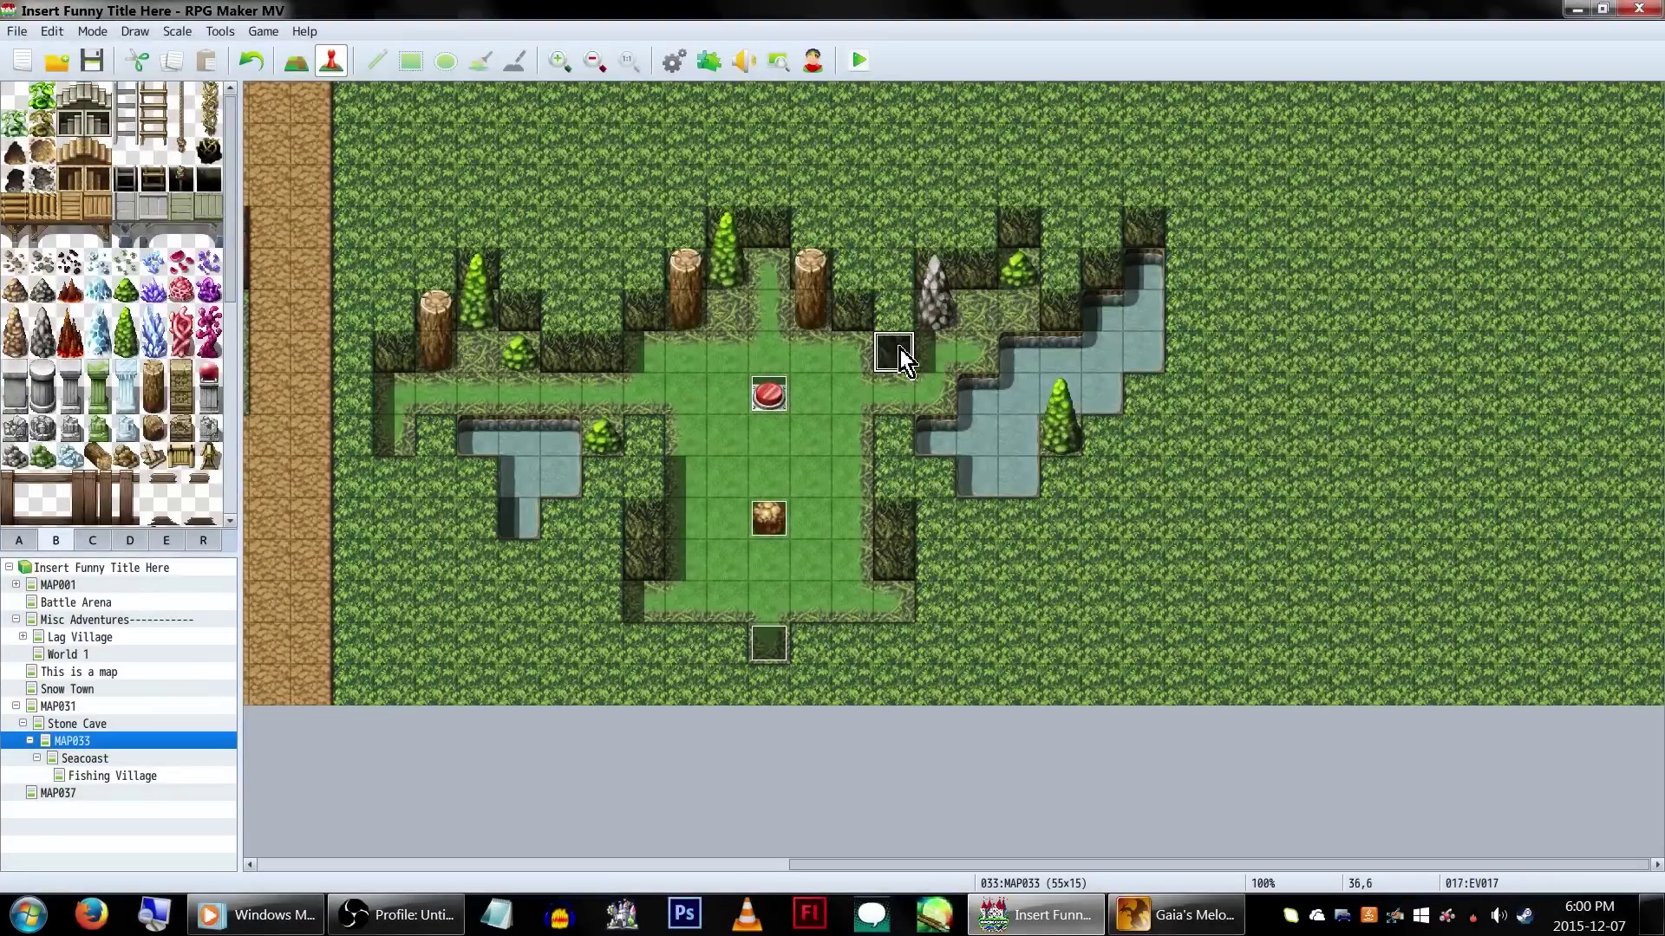
pyautogui.moveTo(893, 137); pyautogui.dragTo(1100, 231)
pyautogui.doubleClick(1241, 411)
pyautogui.click(1045, 578)
pyautogui.click(969, 433)
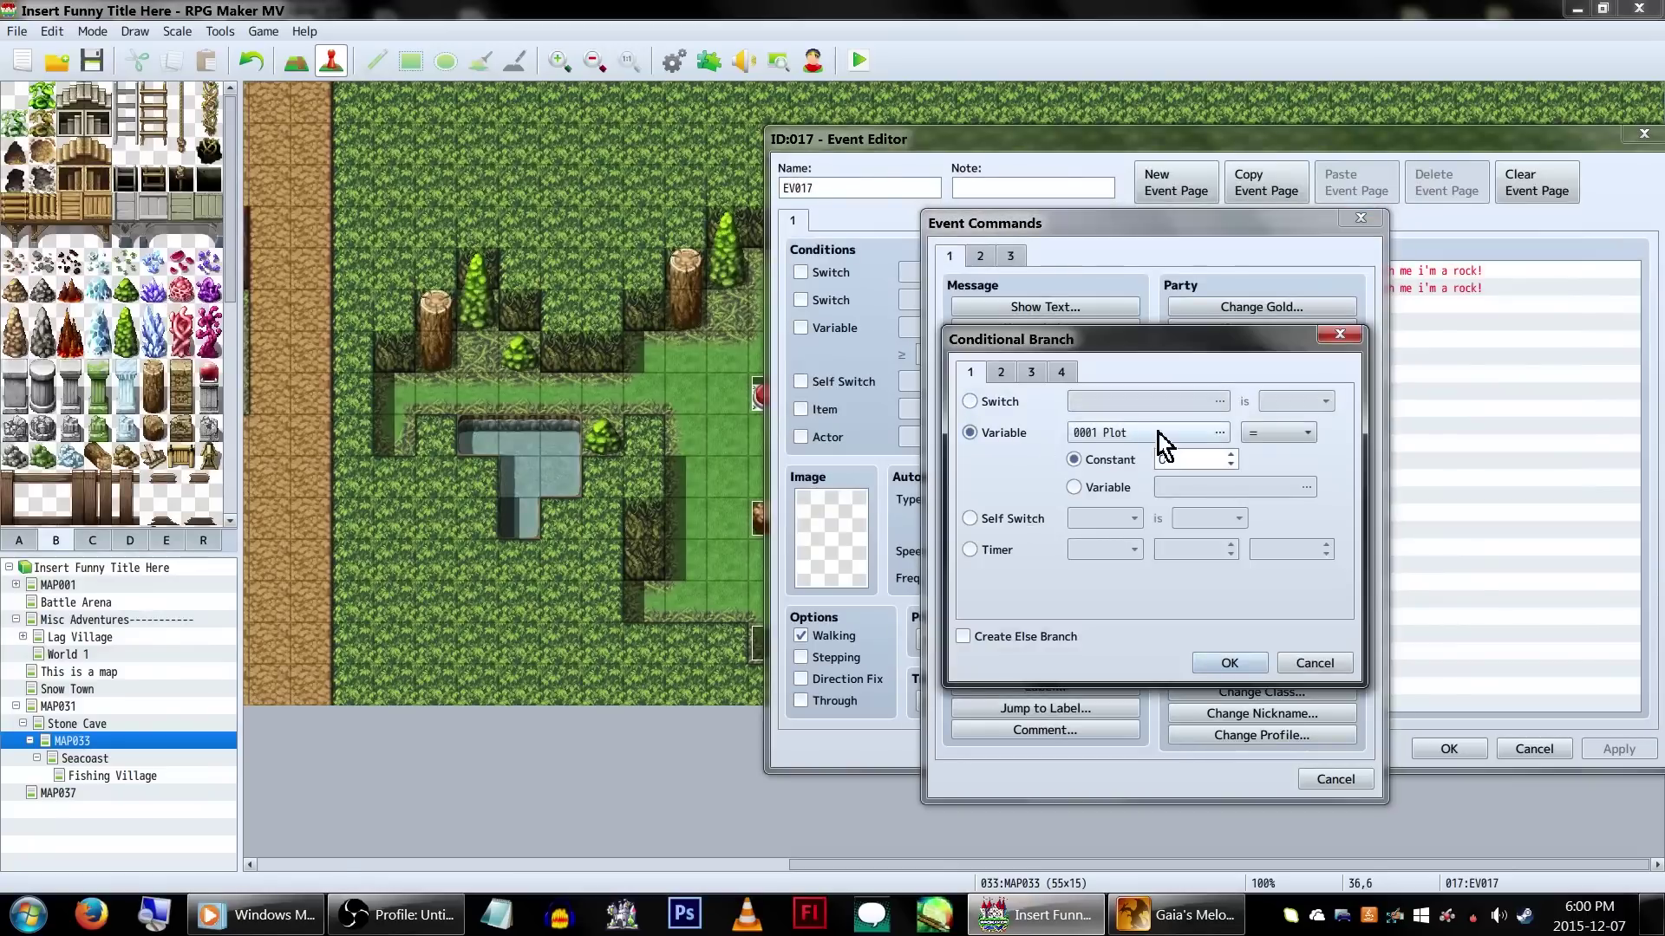
pyautogui.click(1163, 433)
pyautogui.doubleClick(1245, 652)
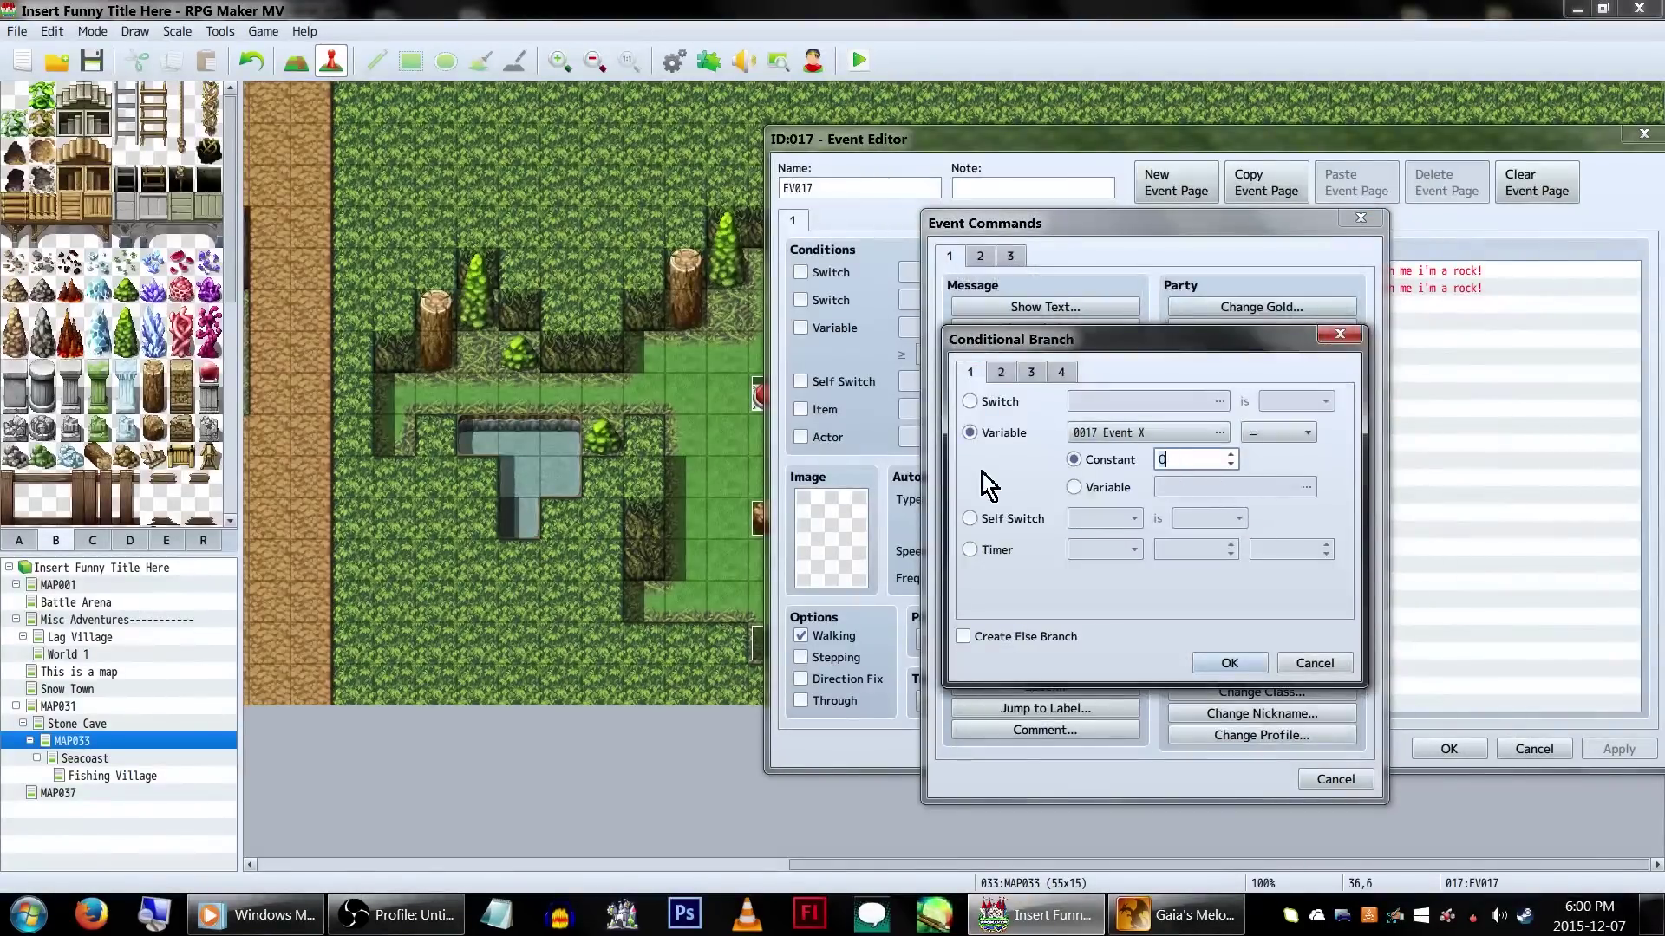
pyautogui.write('33')
pyautogui.click(1253, 663)
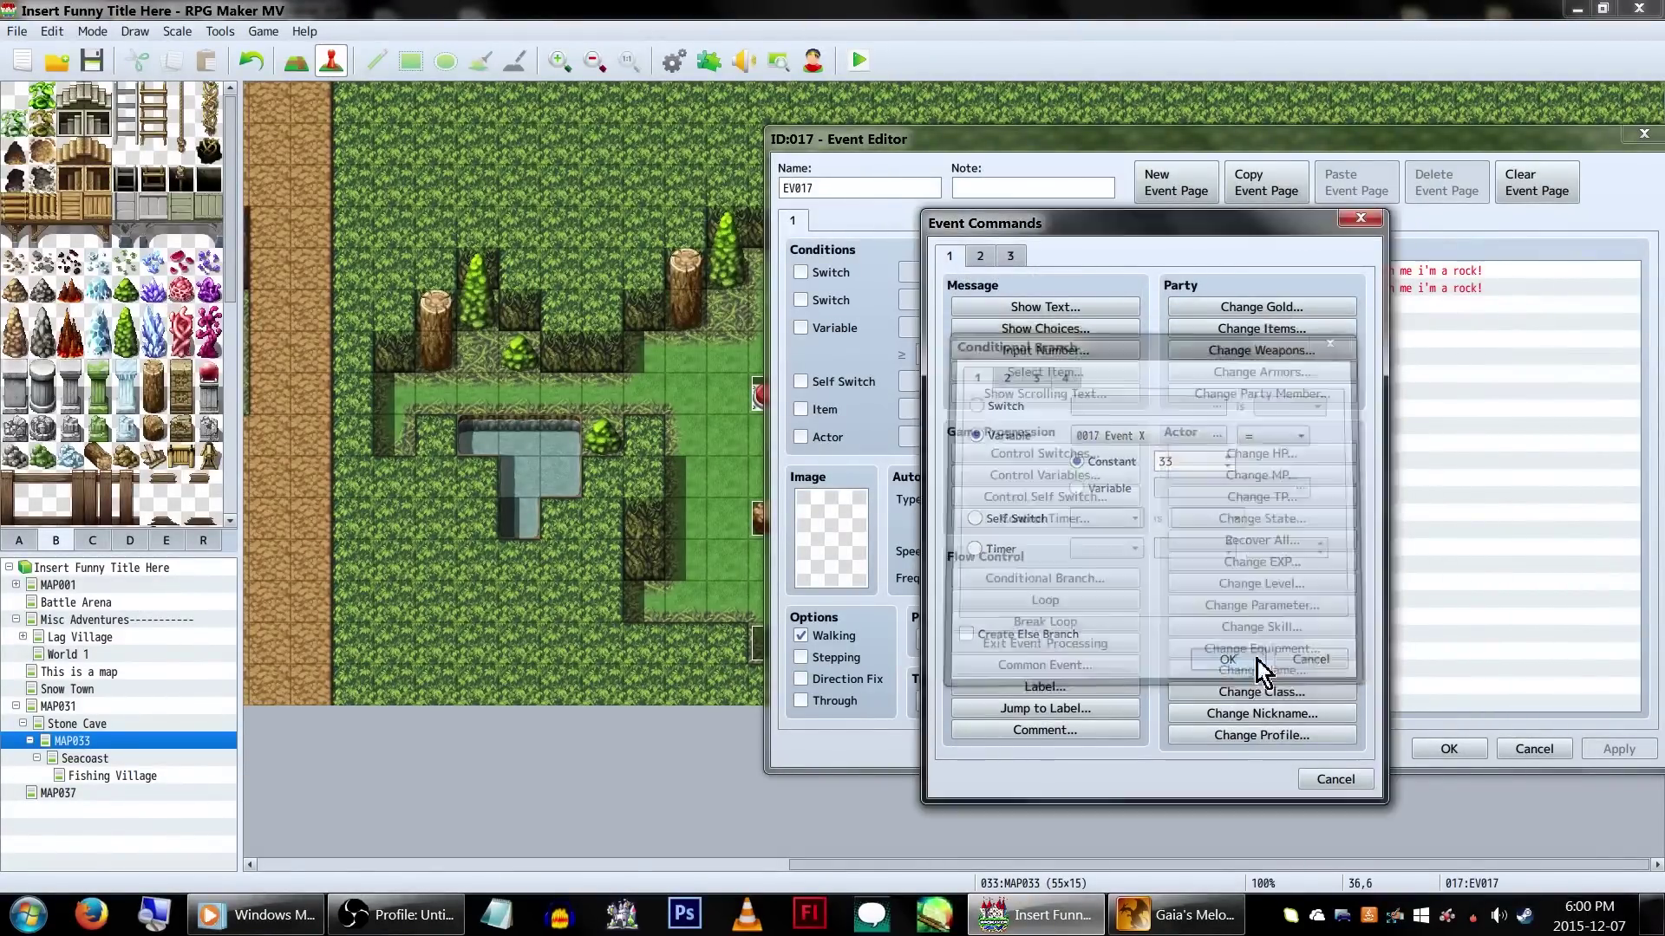
# Nest a second Conditional Branch inside it for 0018 Event Y = 7
pyautogui.doubleClick(1191, 325)
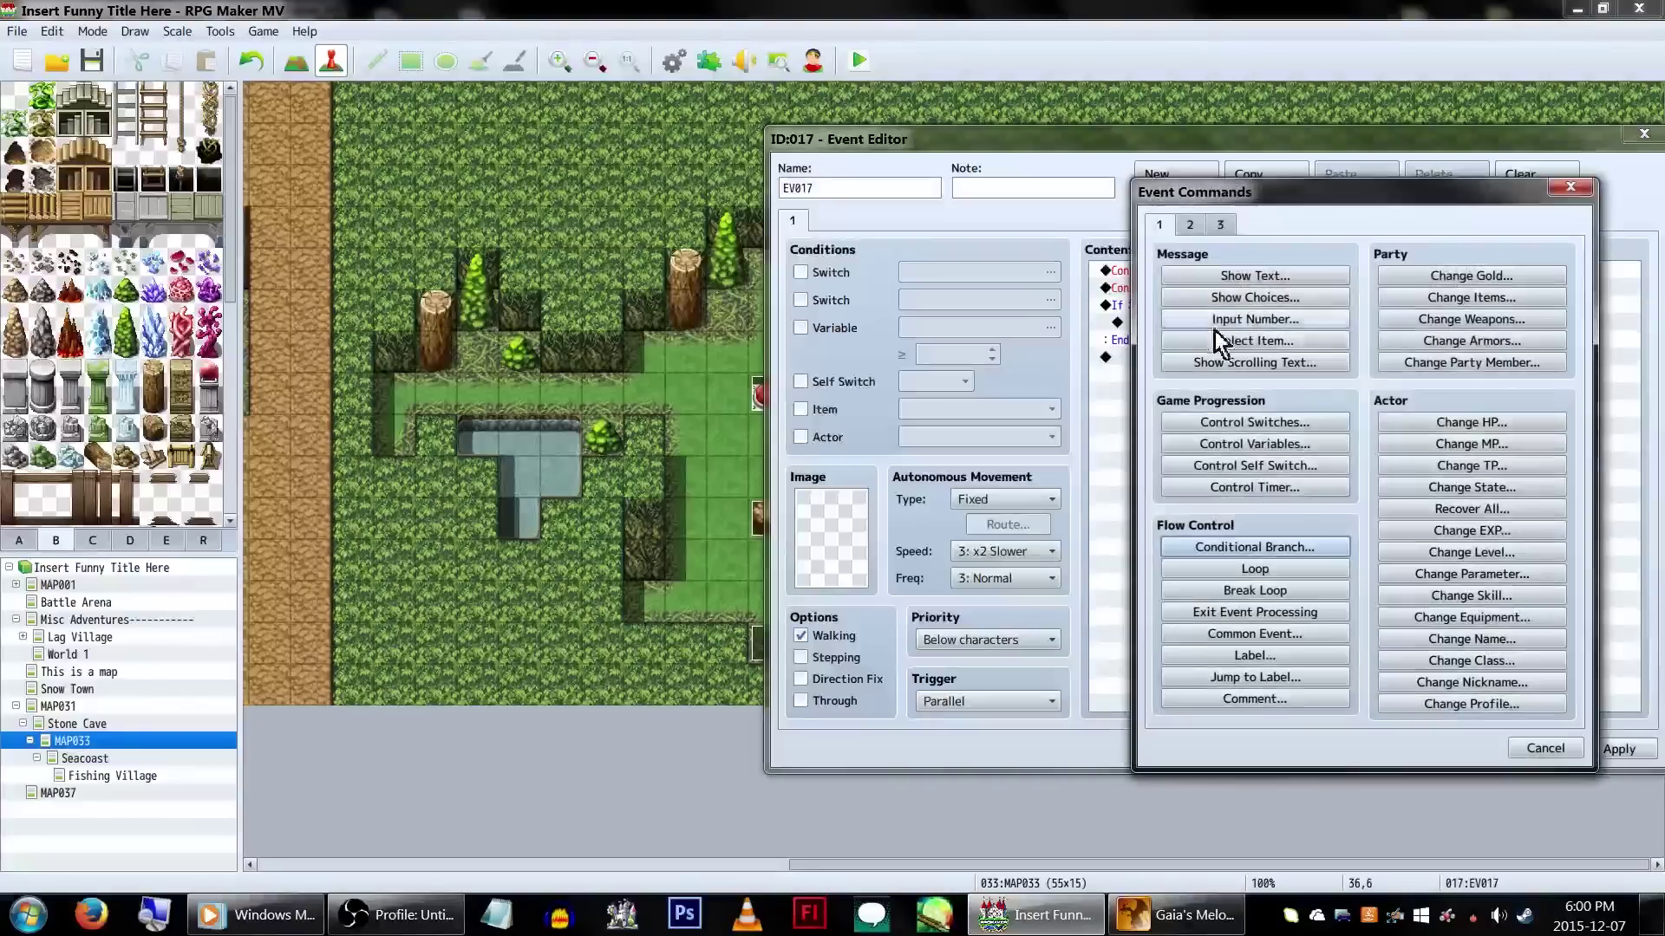
pyautogui.click(1309, 549)
pyautogui.click(1198, 416)
pyautogui.click(1356, 416)
pyautogui.doubleClick(1396, 584)
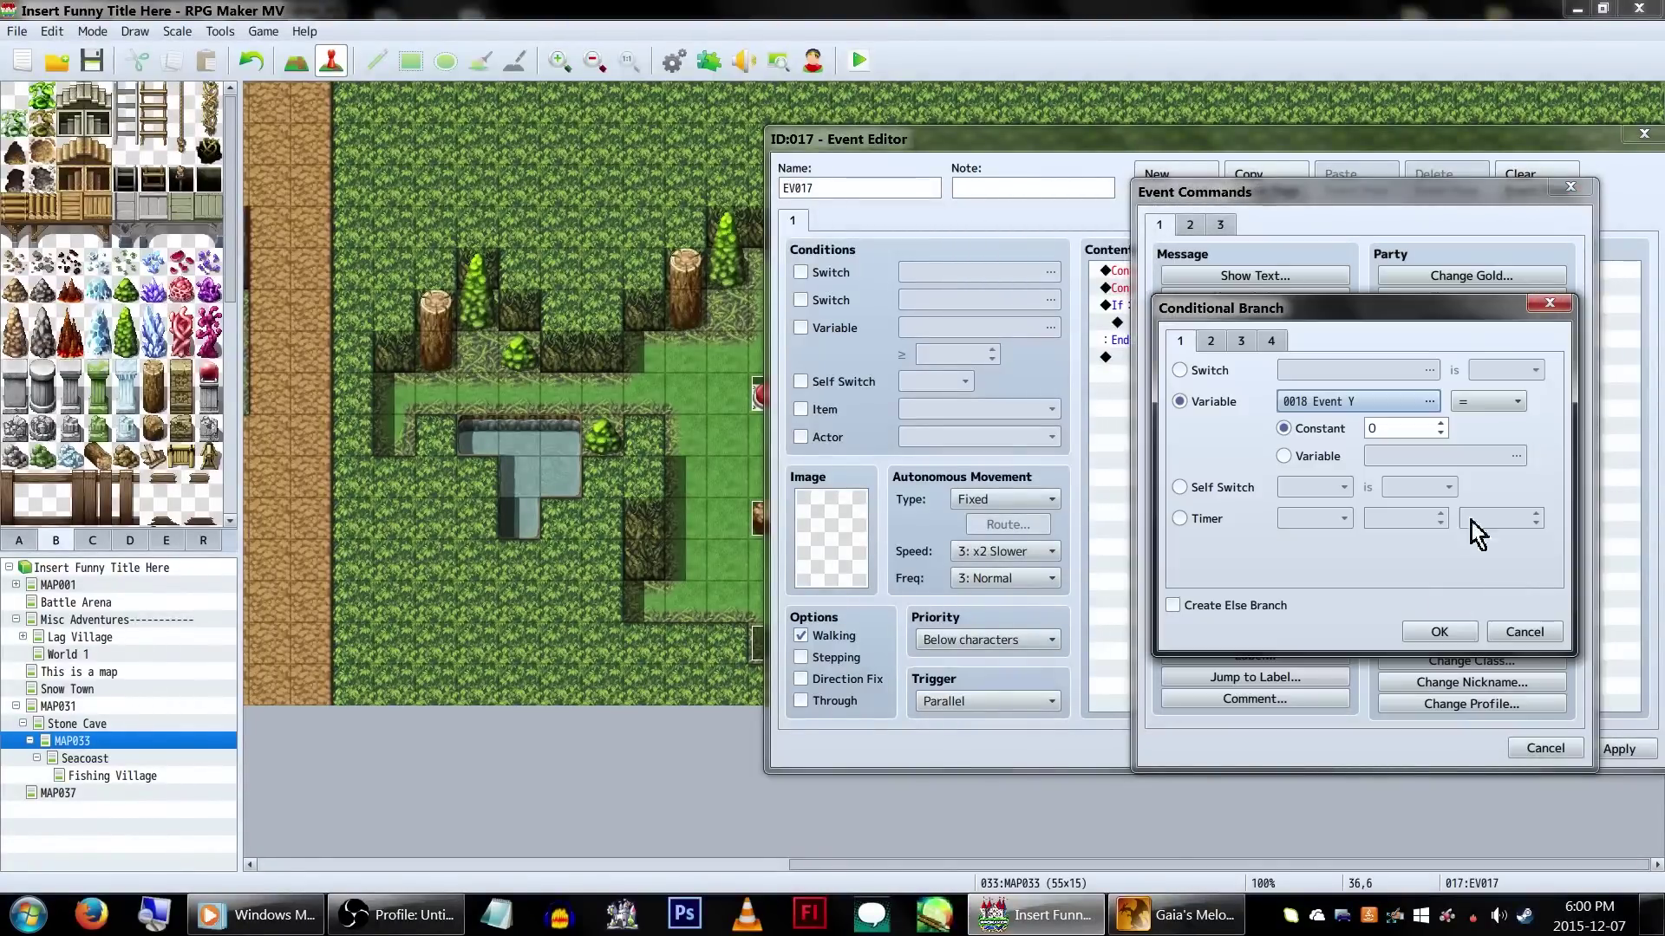
pyautogui.write('7')
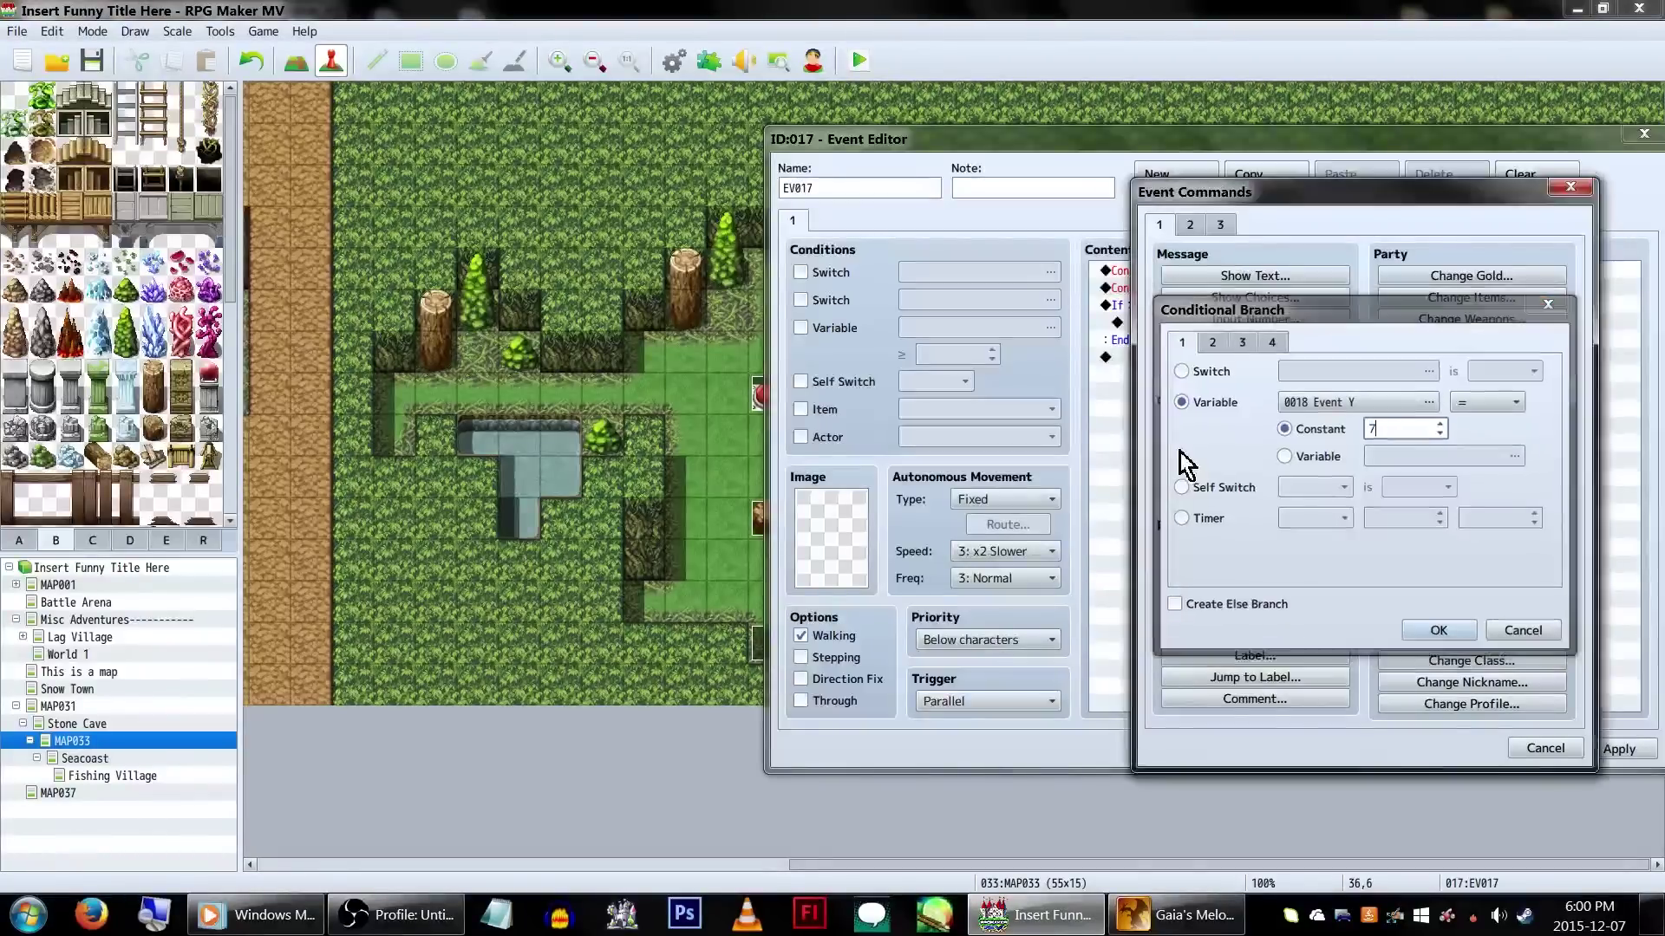
pyautogui.press('Return')
# Add Show Text 'You unlocked a secret exit somewhere!' inside the nested branch
pyautogui.doubleClick(1266, 341)
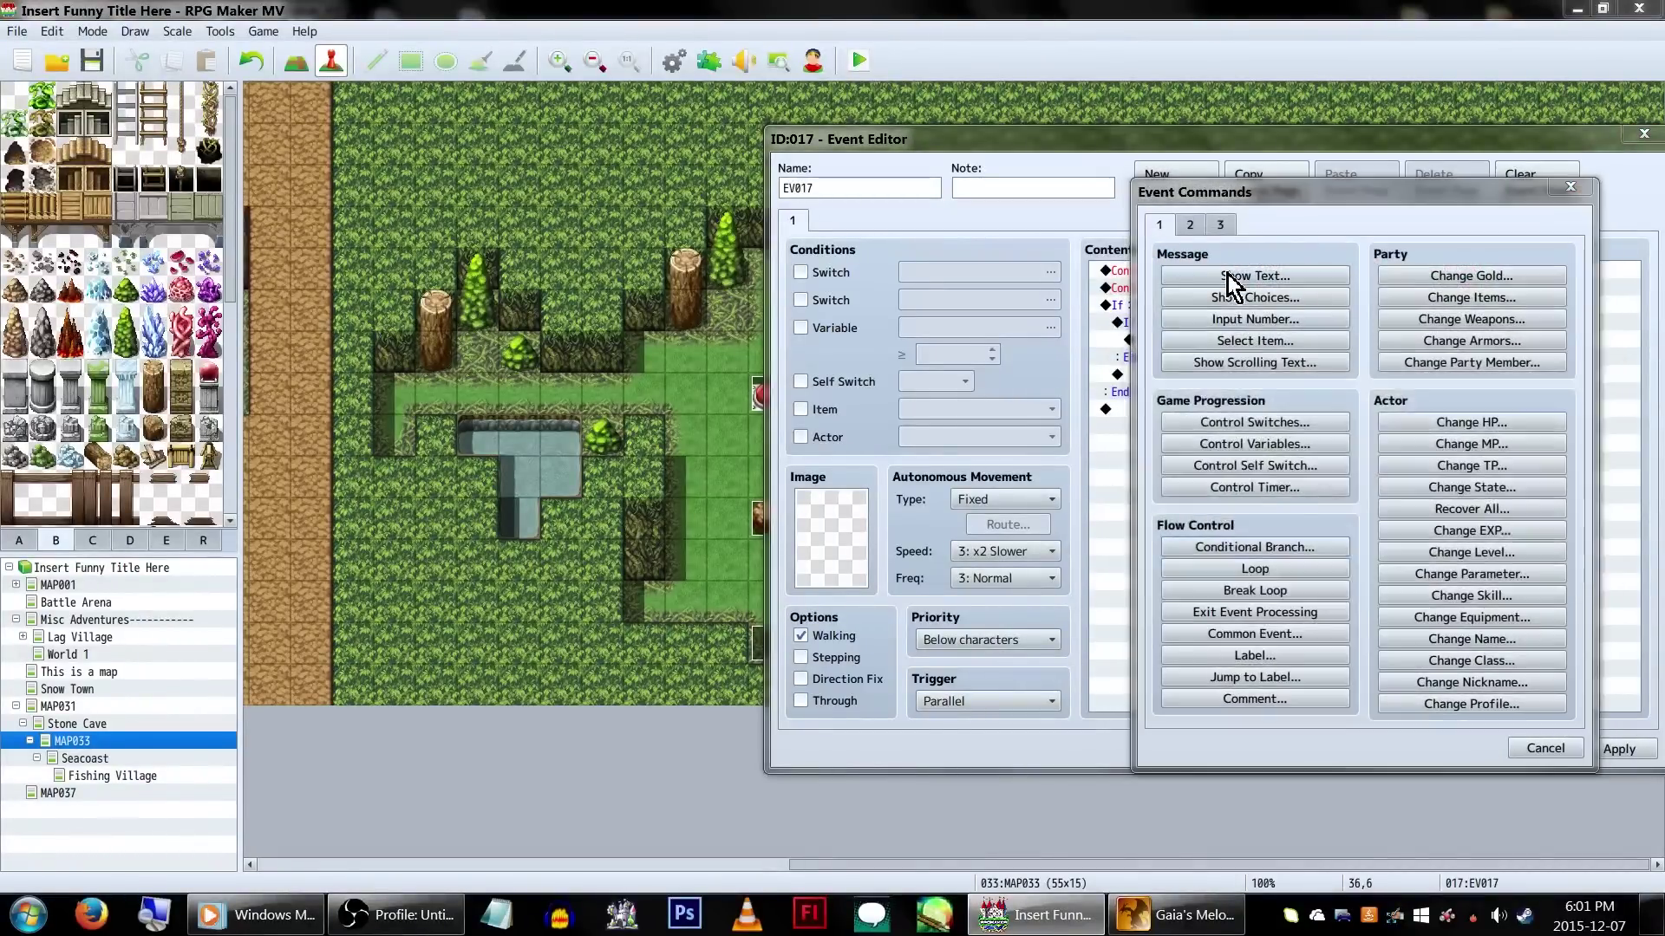
pyautogui.click(1229, 276)
pyautogui.write('You')
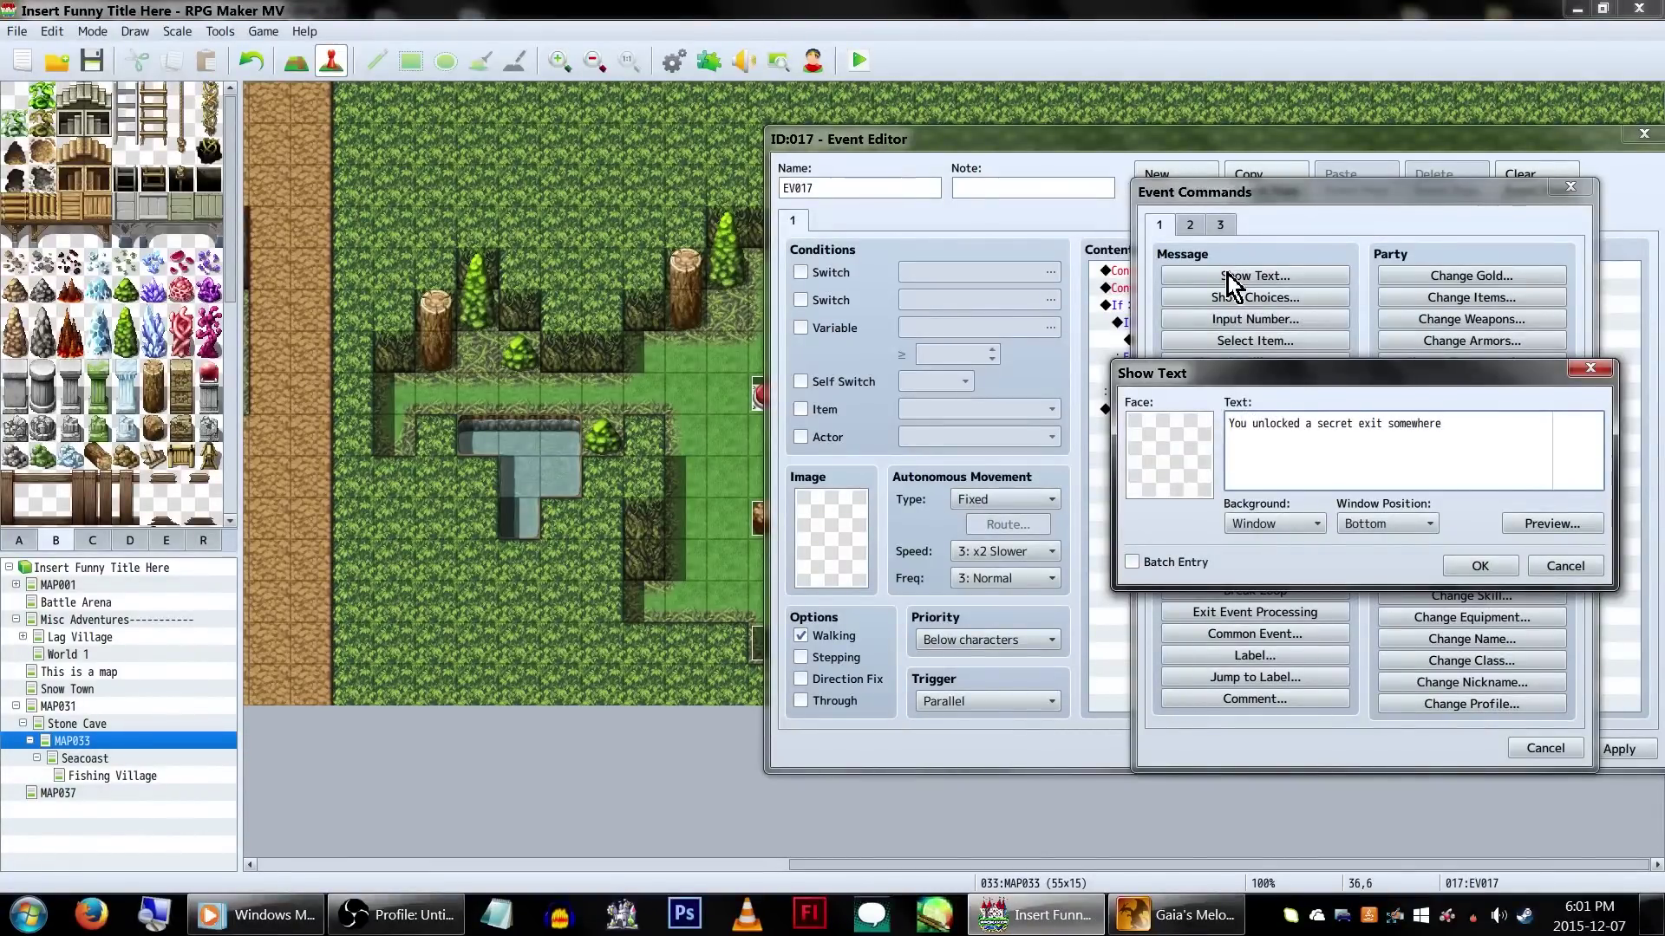
pyautogui.click(1480, 565)
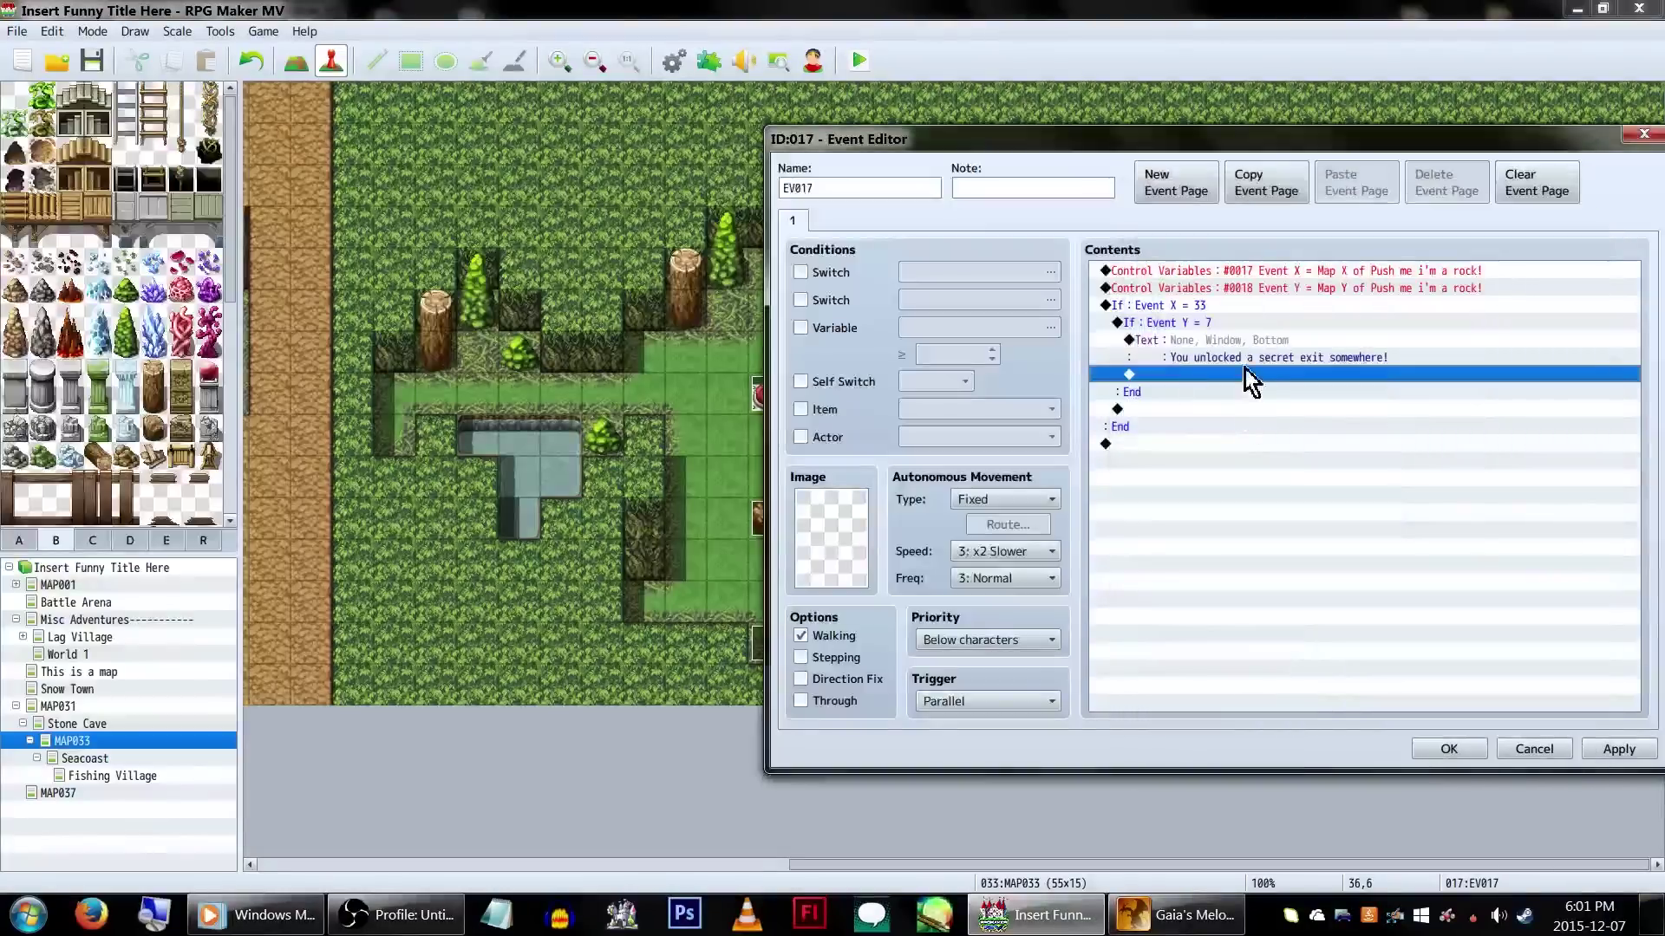
pyautogui.doubleClick(1236, 368)
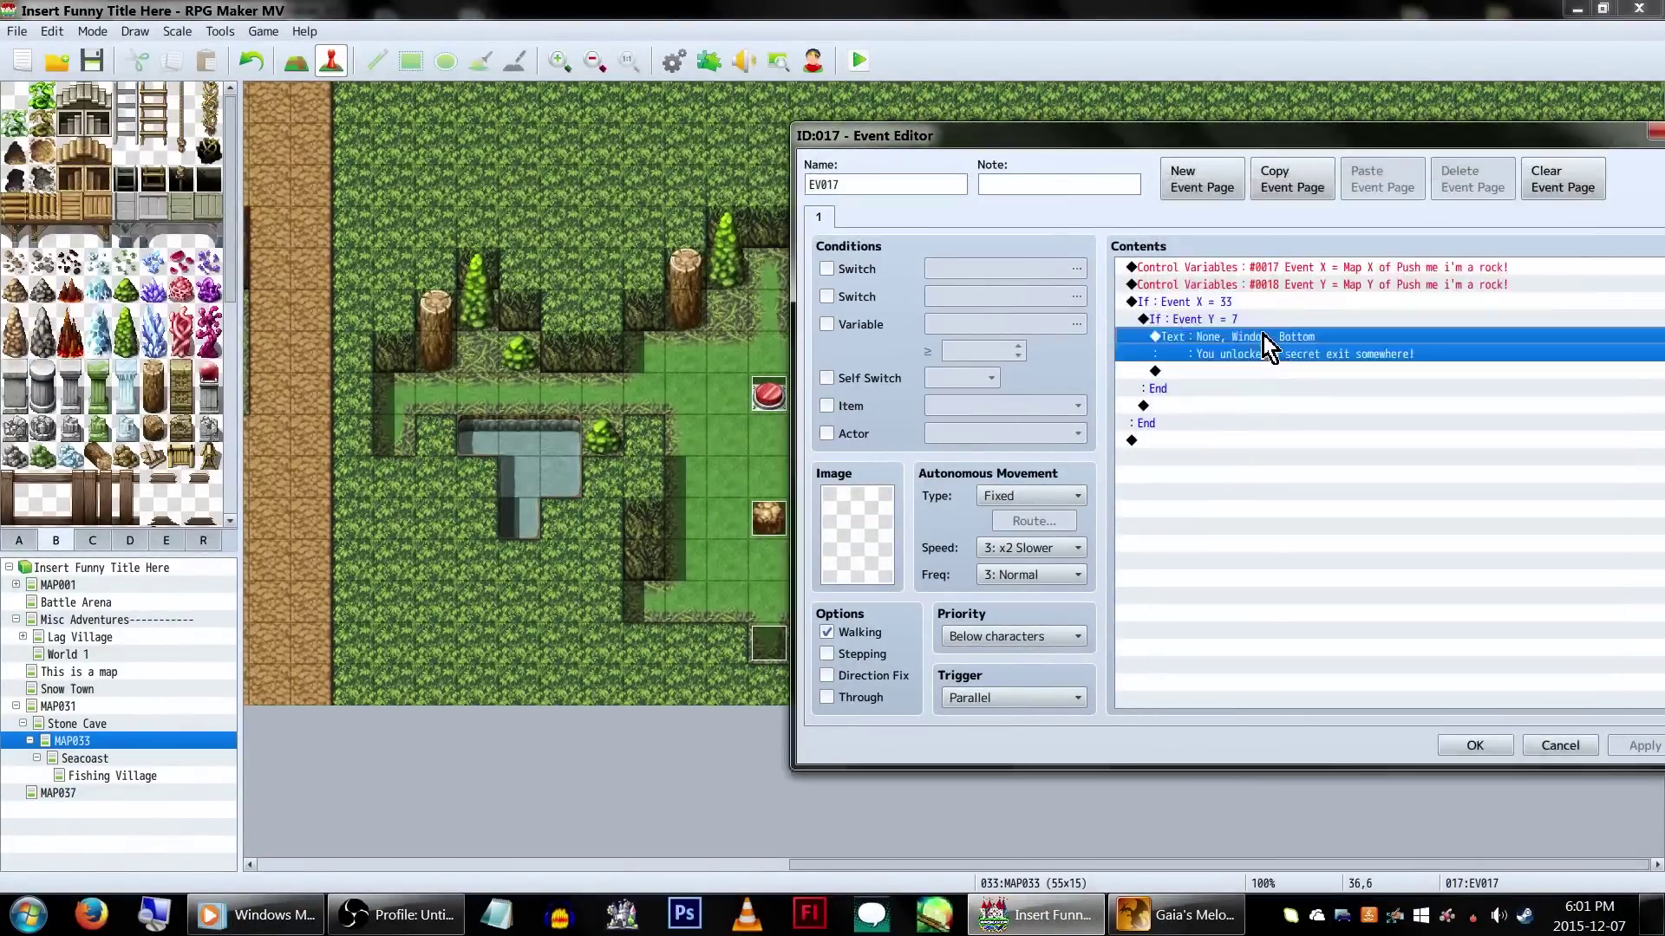
# Start a movement route for the switch event with turn left, turn right and a 20-frame wait
pyautogui.doubleClick(1263, 338)
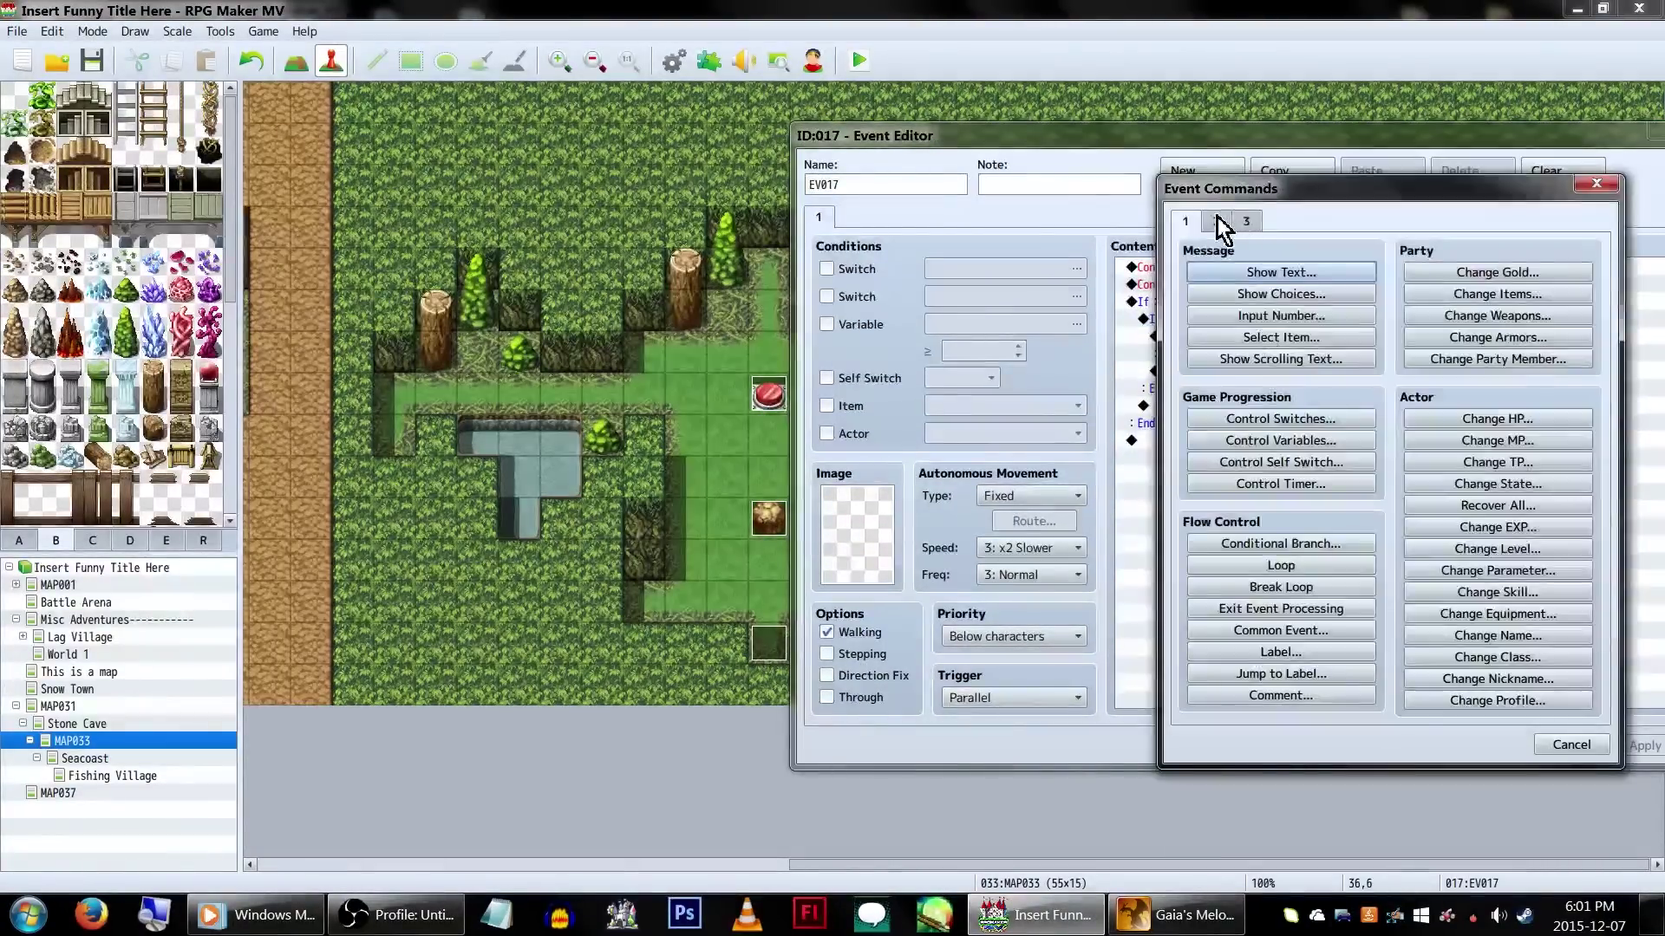
pyautogui.click(1216, 221)
pyautogui.click(1335, 368)
pyautogui.click(1086, 302)
pyautogui.click(1033, 666)
pyautogui.click(1430, 345)
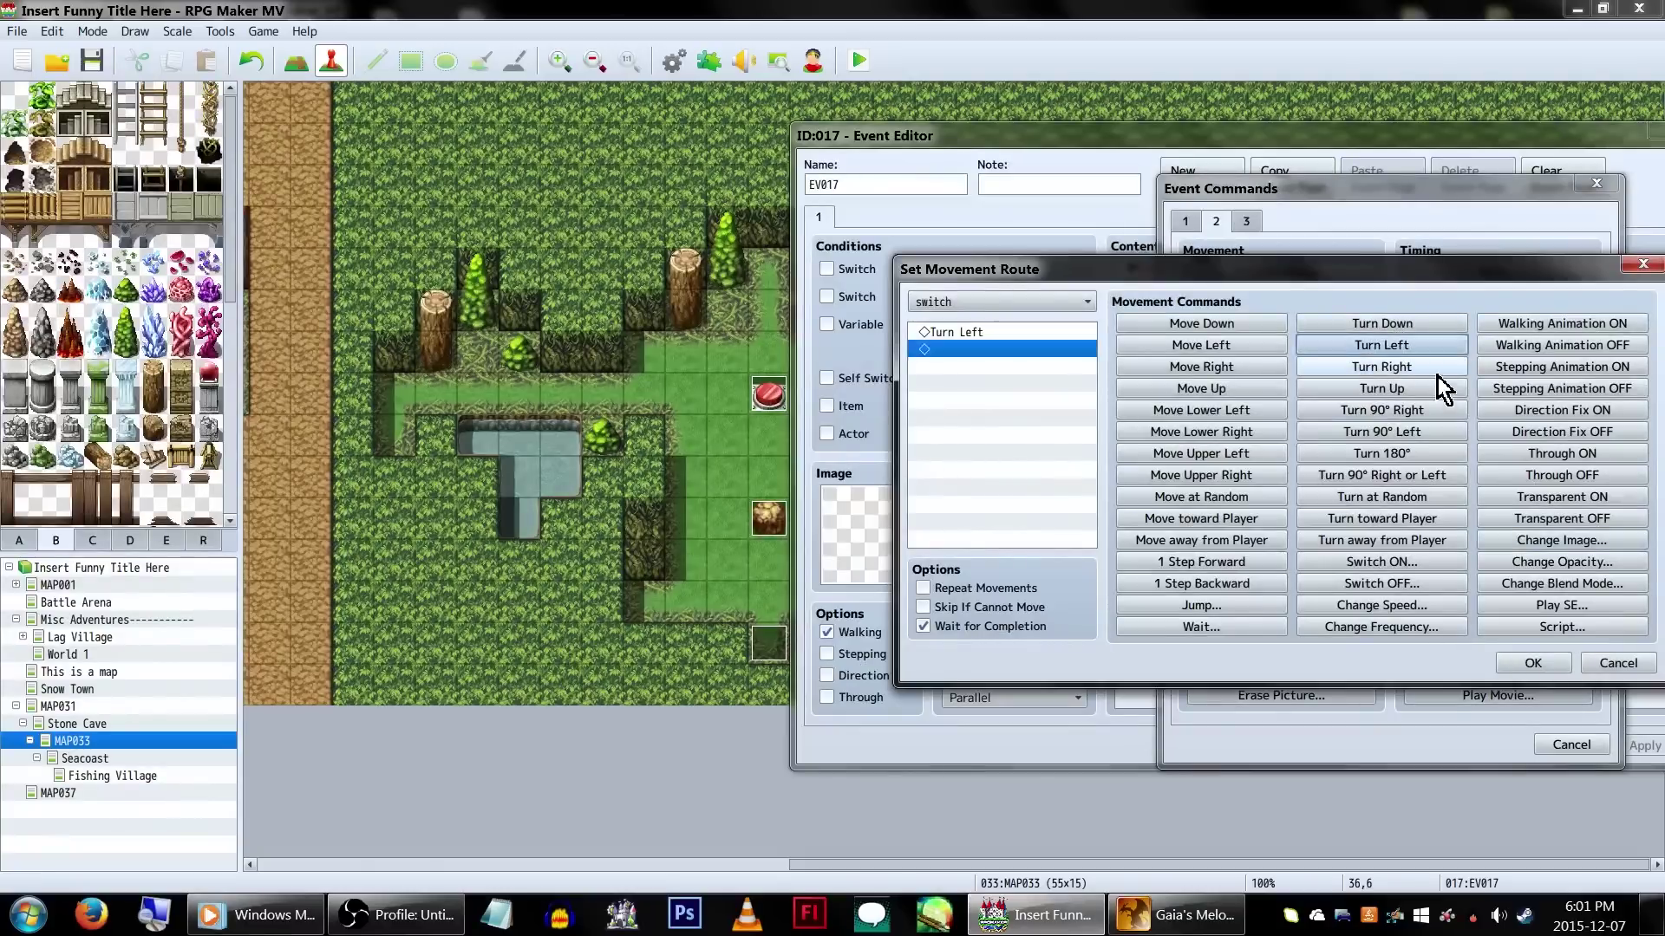
pyautogui.click(1435, 367)
pyautogui.click(1382, 388)
pyautogui.click(1201, 627)
pyautogui.press('Return')
# Add a turn up, a second 20-frame wait and a Play SE sound to the route
pyautogui.click(1000, 352)
pyautogui.hotkey('ctrl', 'c')
pyautogui.click(1001, 384)
pyautogui.hotkey('ctrl', 'v')
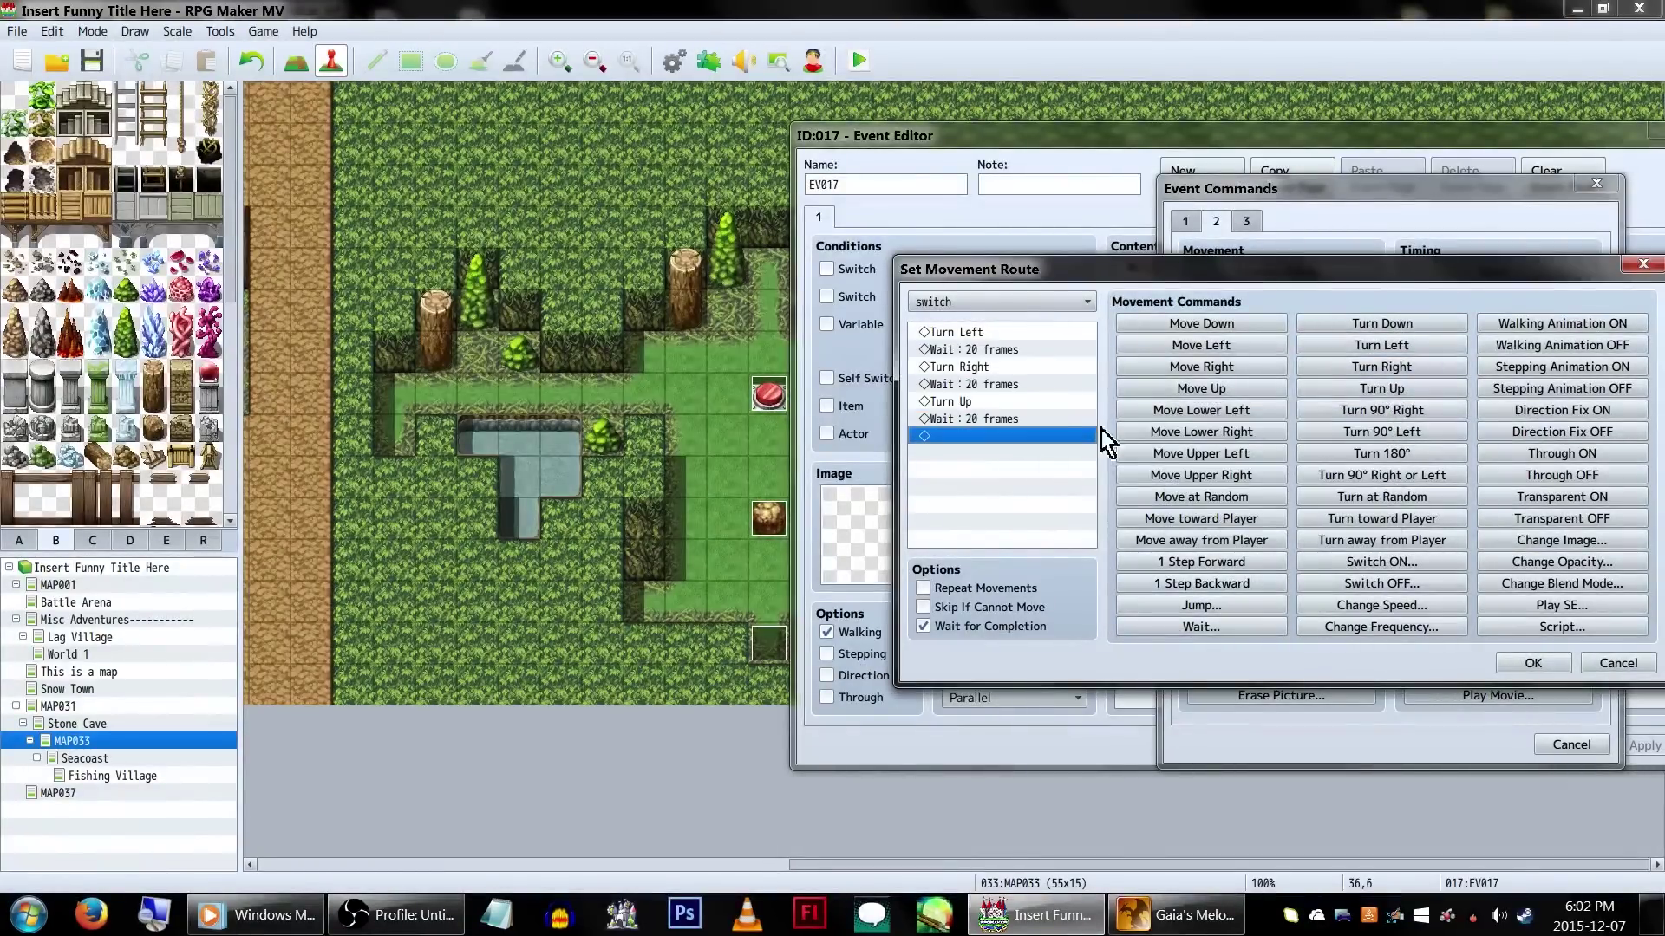
pyautogui.click(1562, 605)
pyautogui.scroll(-3, 1278, 451)
pyautogui.click(1214, 478)
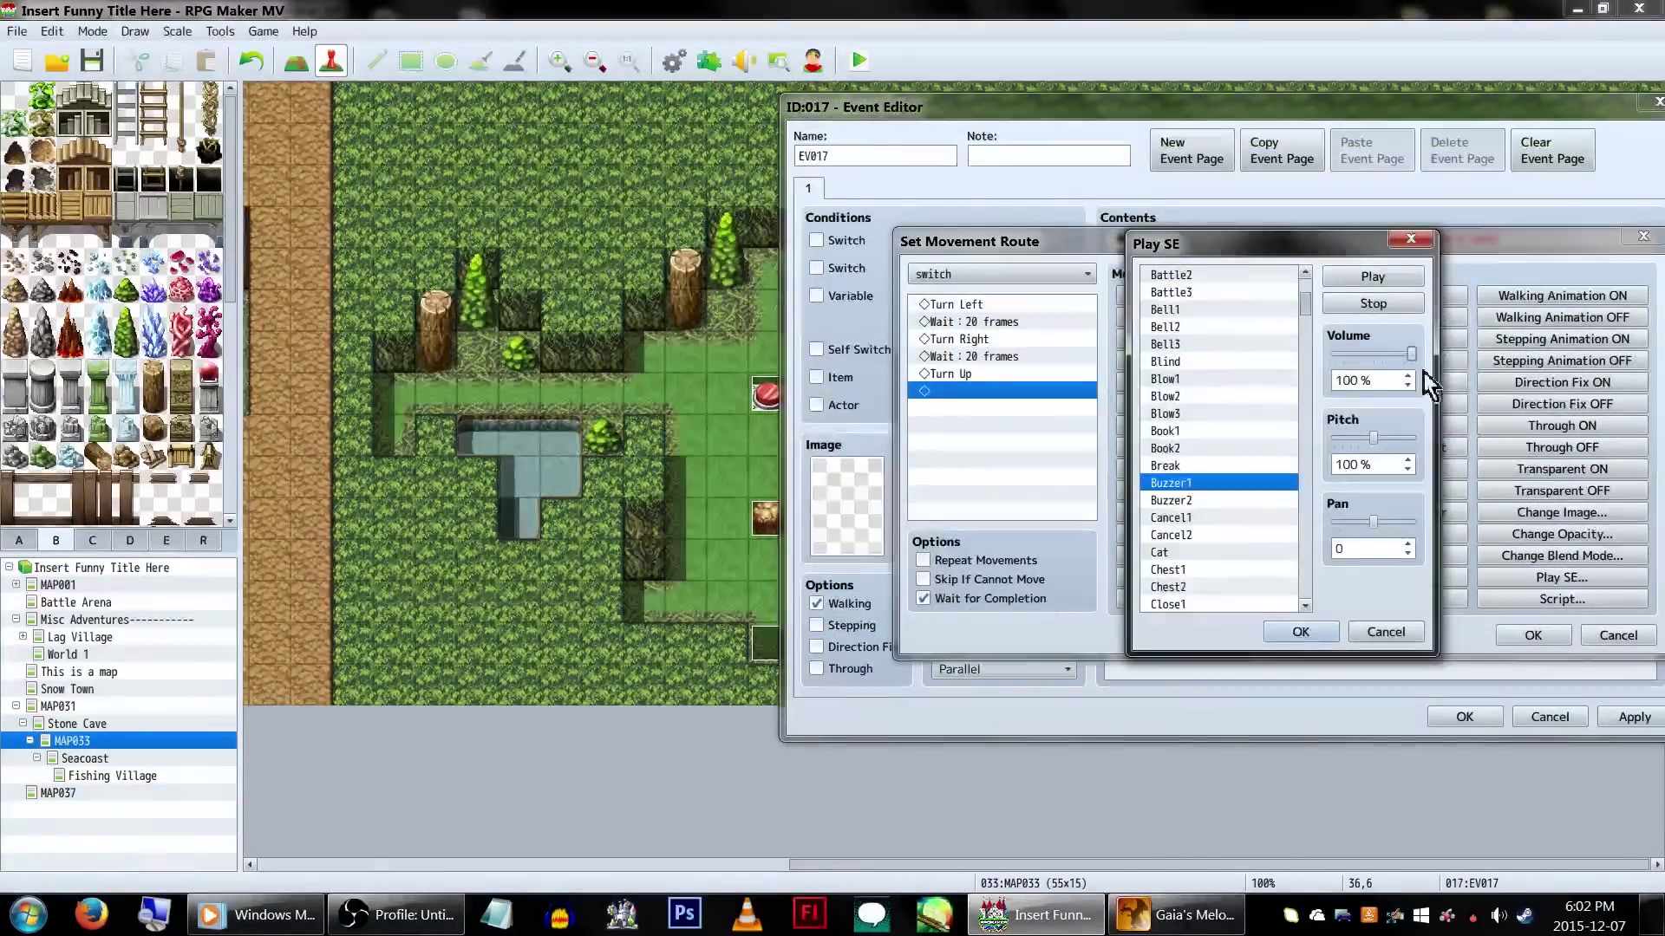
pyautogui.click(1297, 632)
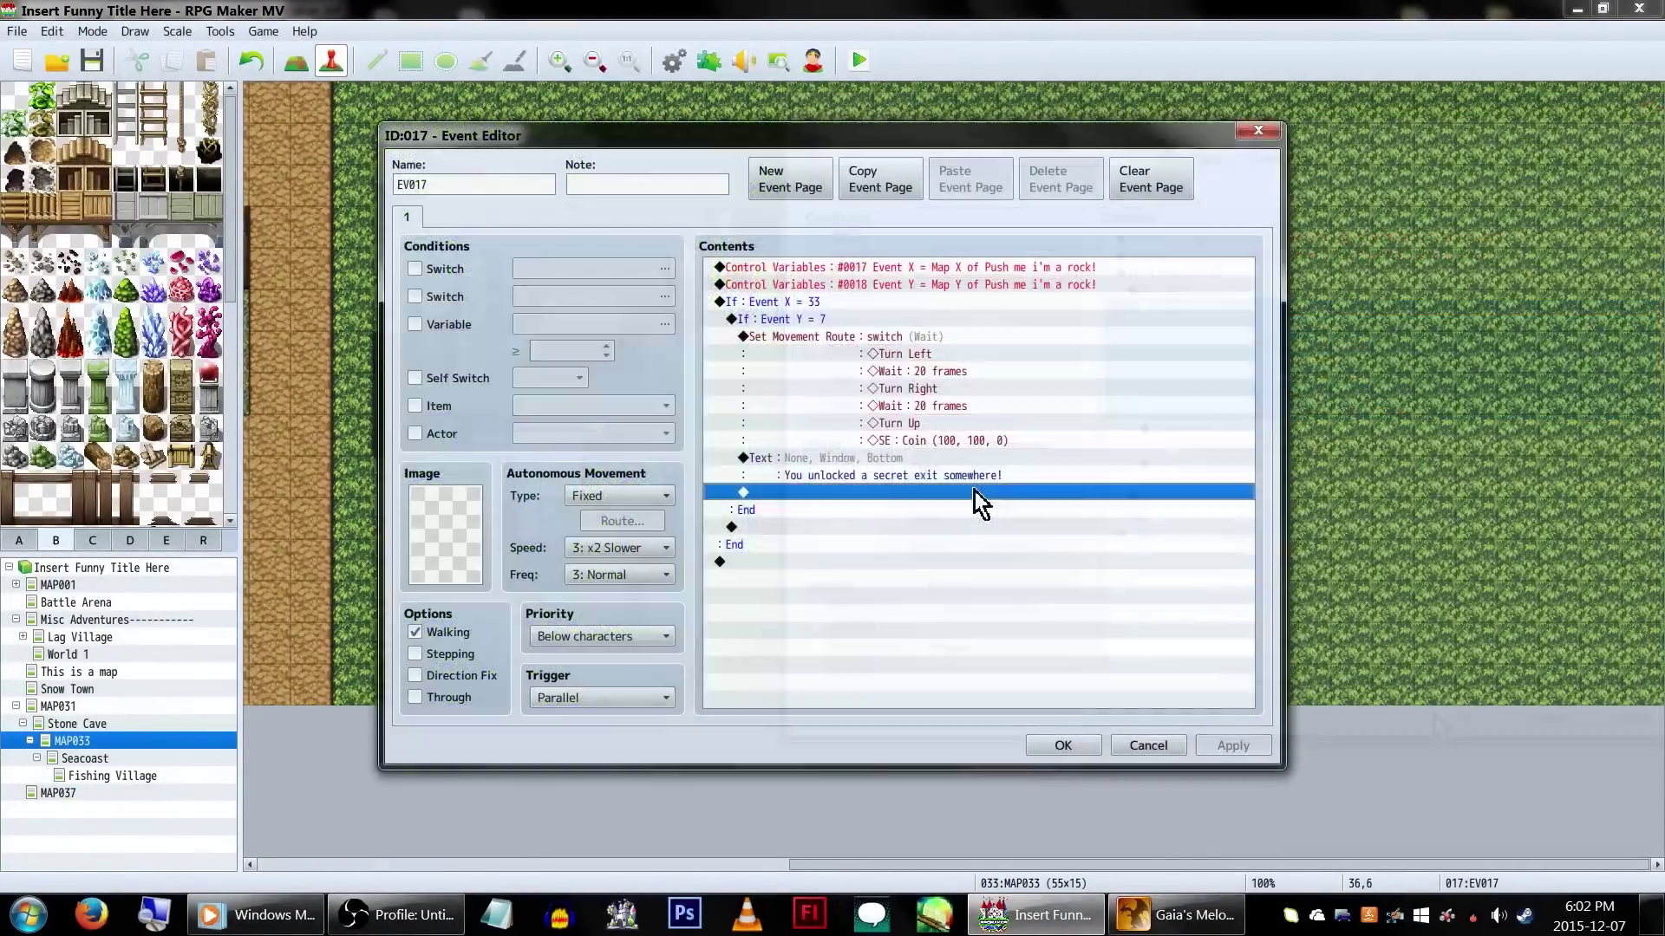
# Add Control Self Switch A = ON after the movement route
pyautogui.doubleClick(975, 490)
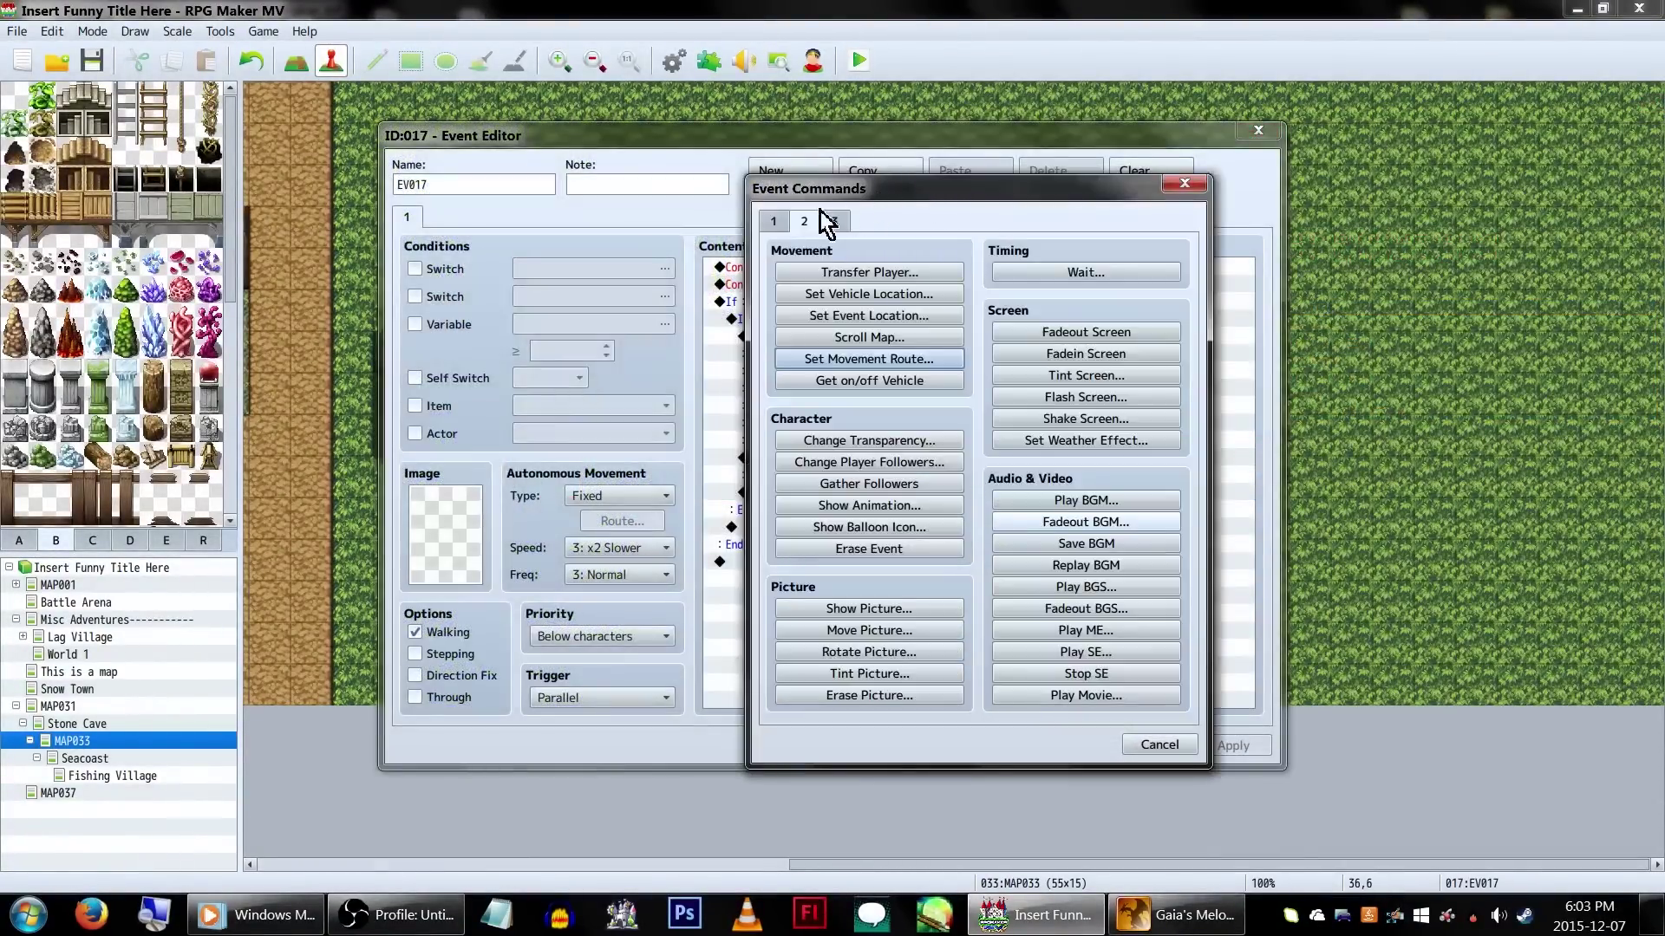
pyautogui.click(774, 221)
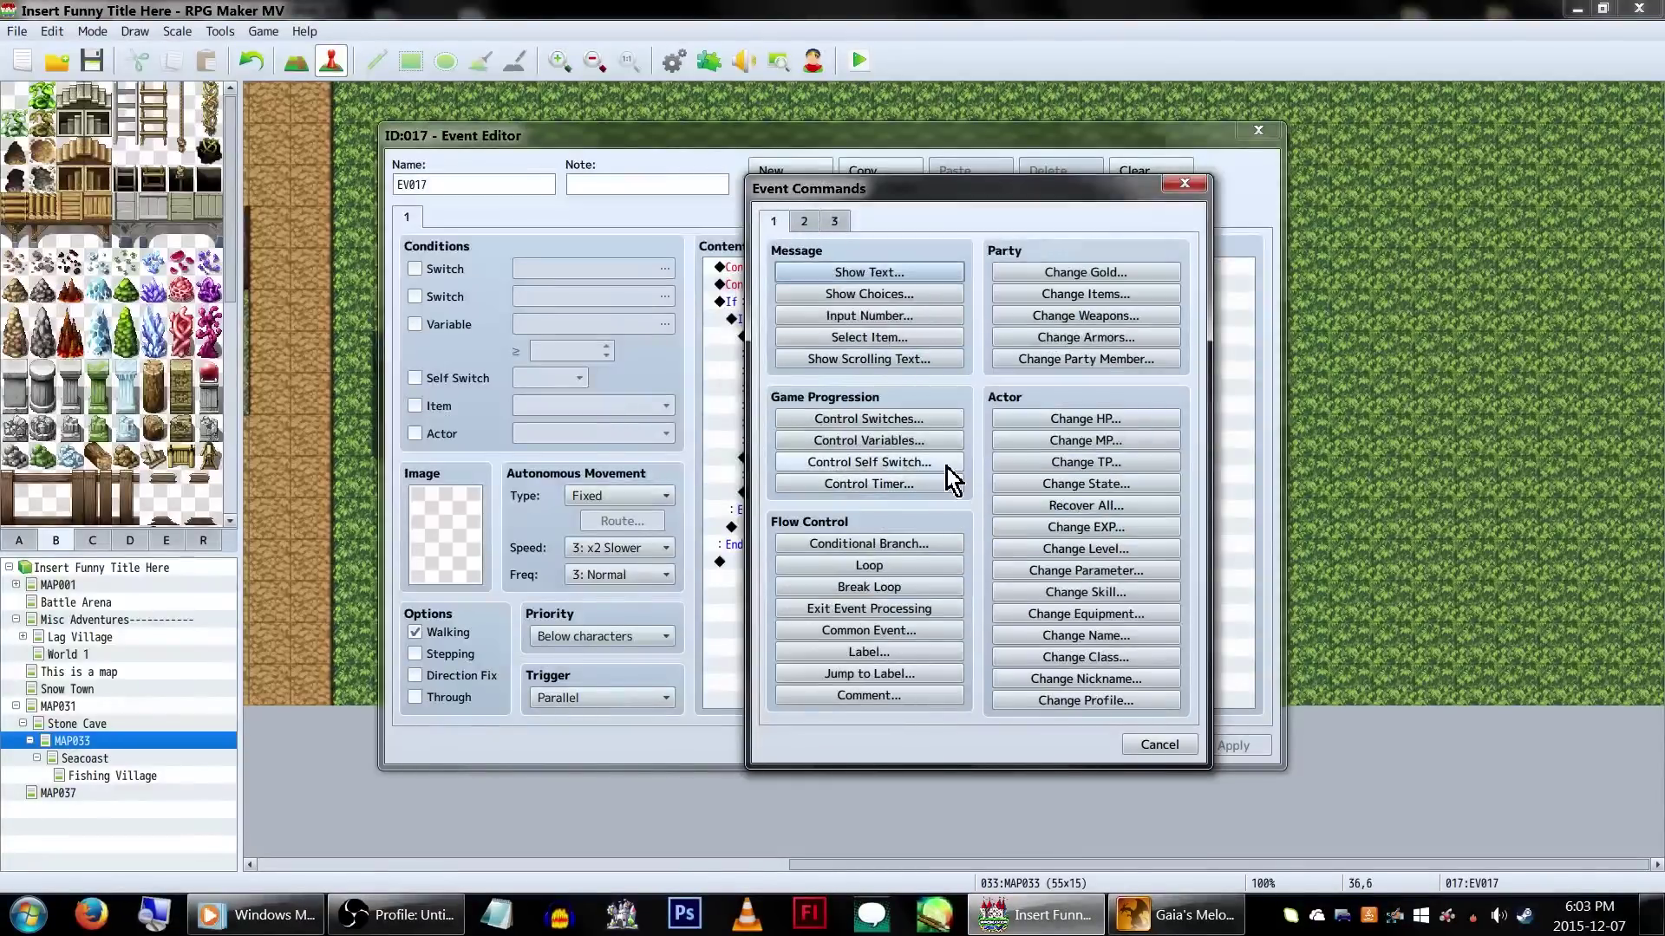
pyautogui.click(947, 464)
pyautogui.press('Return')
# Add a second event page requiring Self Switch A and save the project
pyautogui.click(785, 186)
pyautogui.click(464, 379)
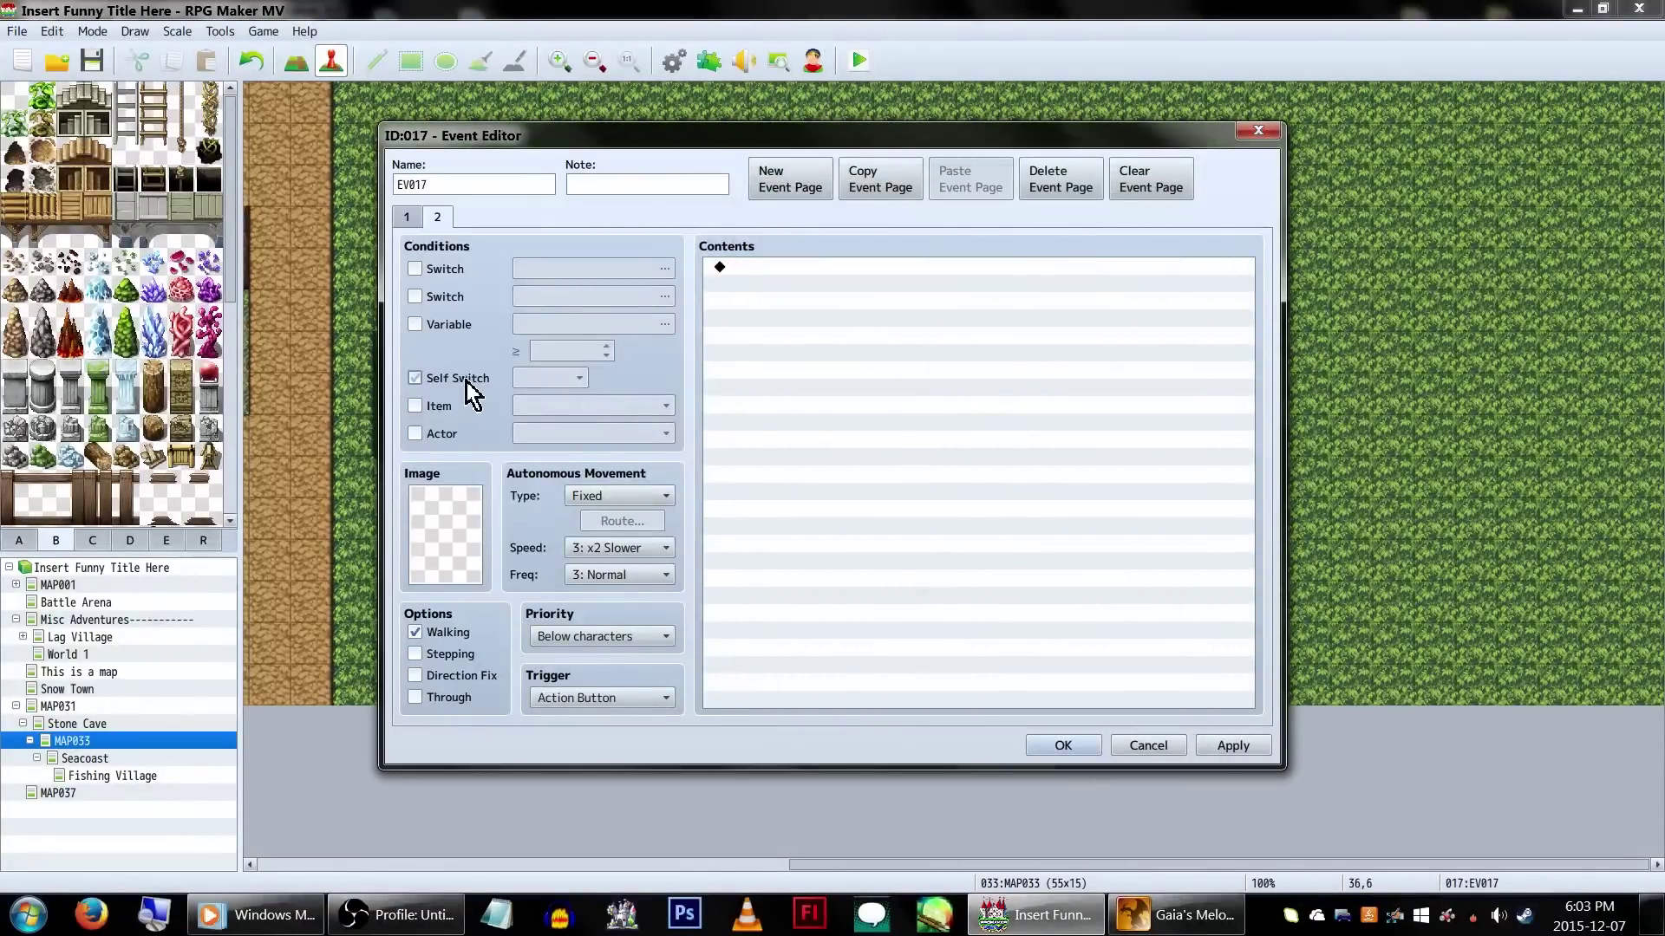
pyautogui.click(1063, 746)
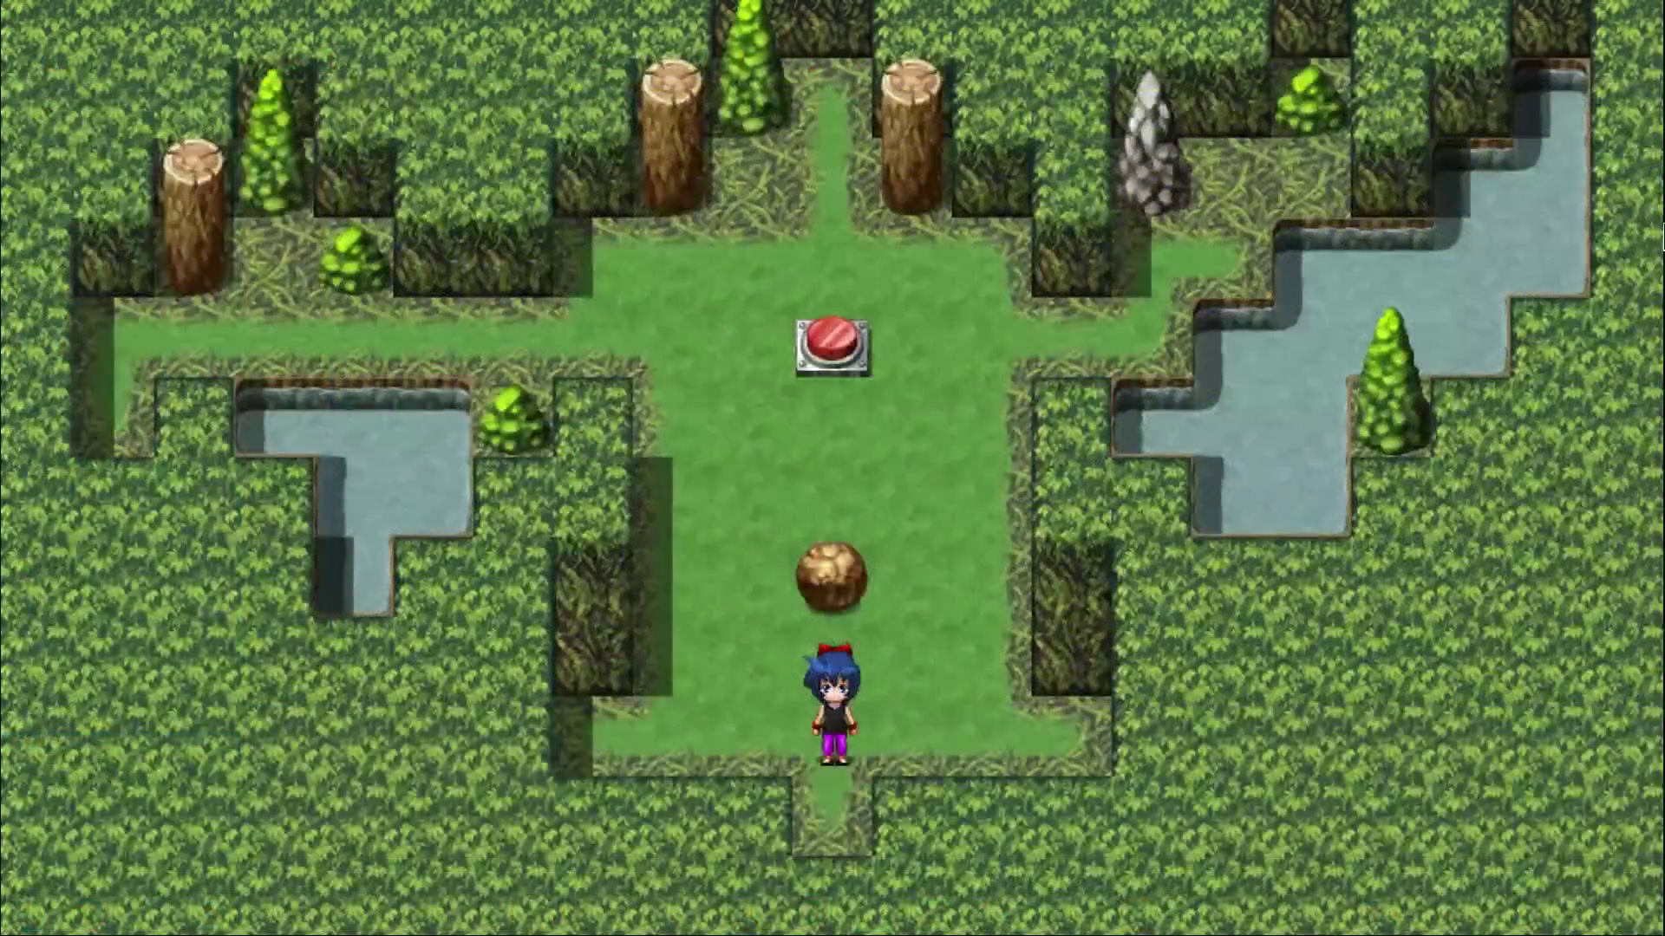
# Playtest by pushing the boulder onto the red button and dismissing the secret-exit message
pyautogui.press('Up')
pyautogui.press('Up')
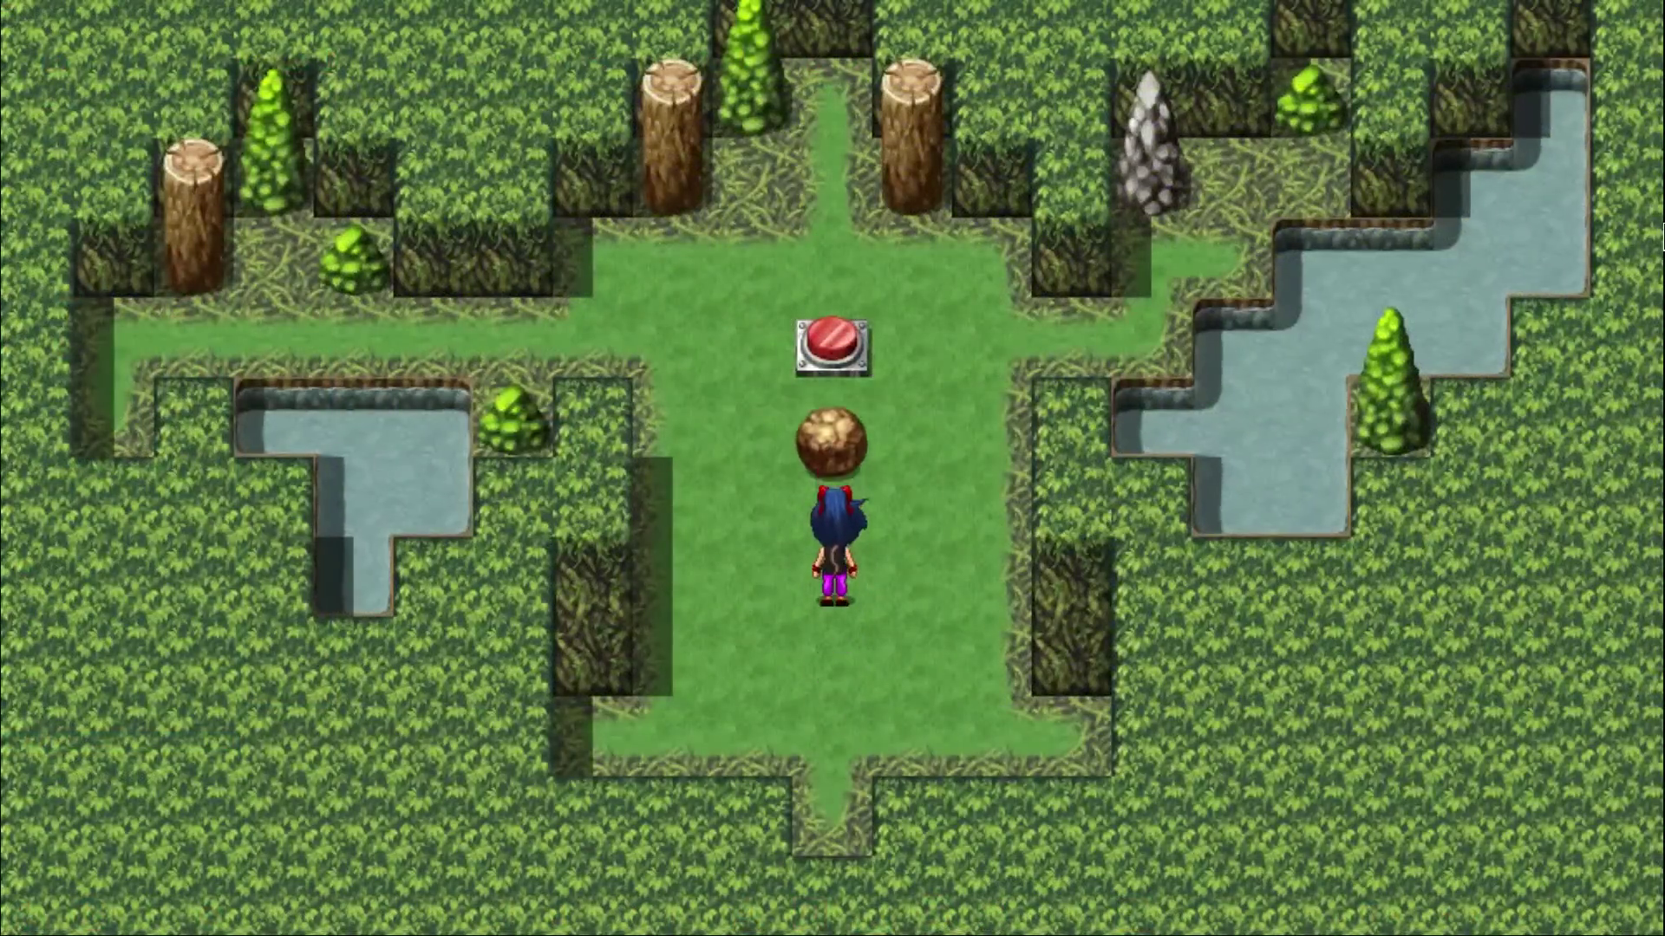
pyautogui.press('Up')
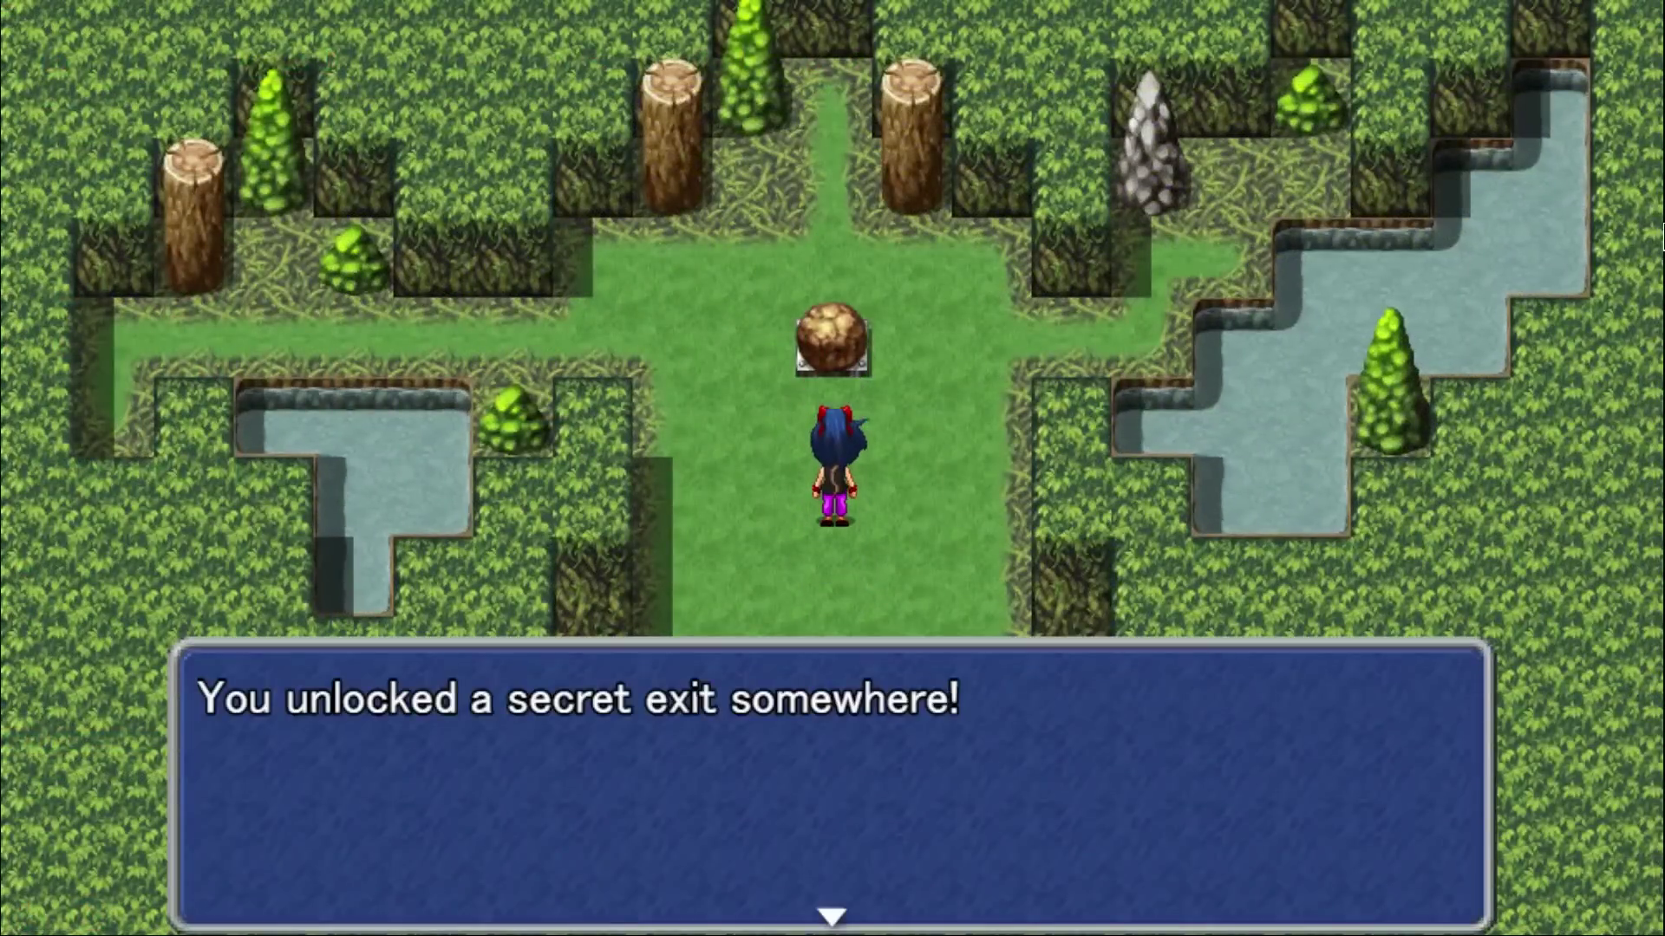
pyautogui.press('Return')
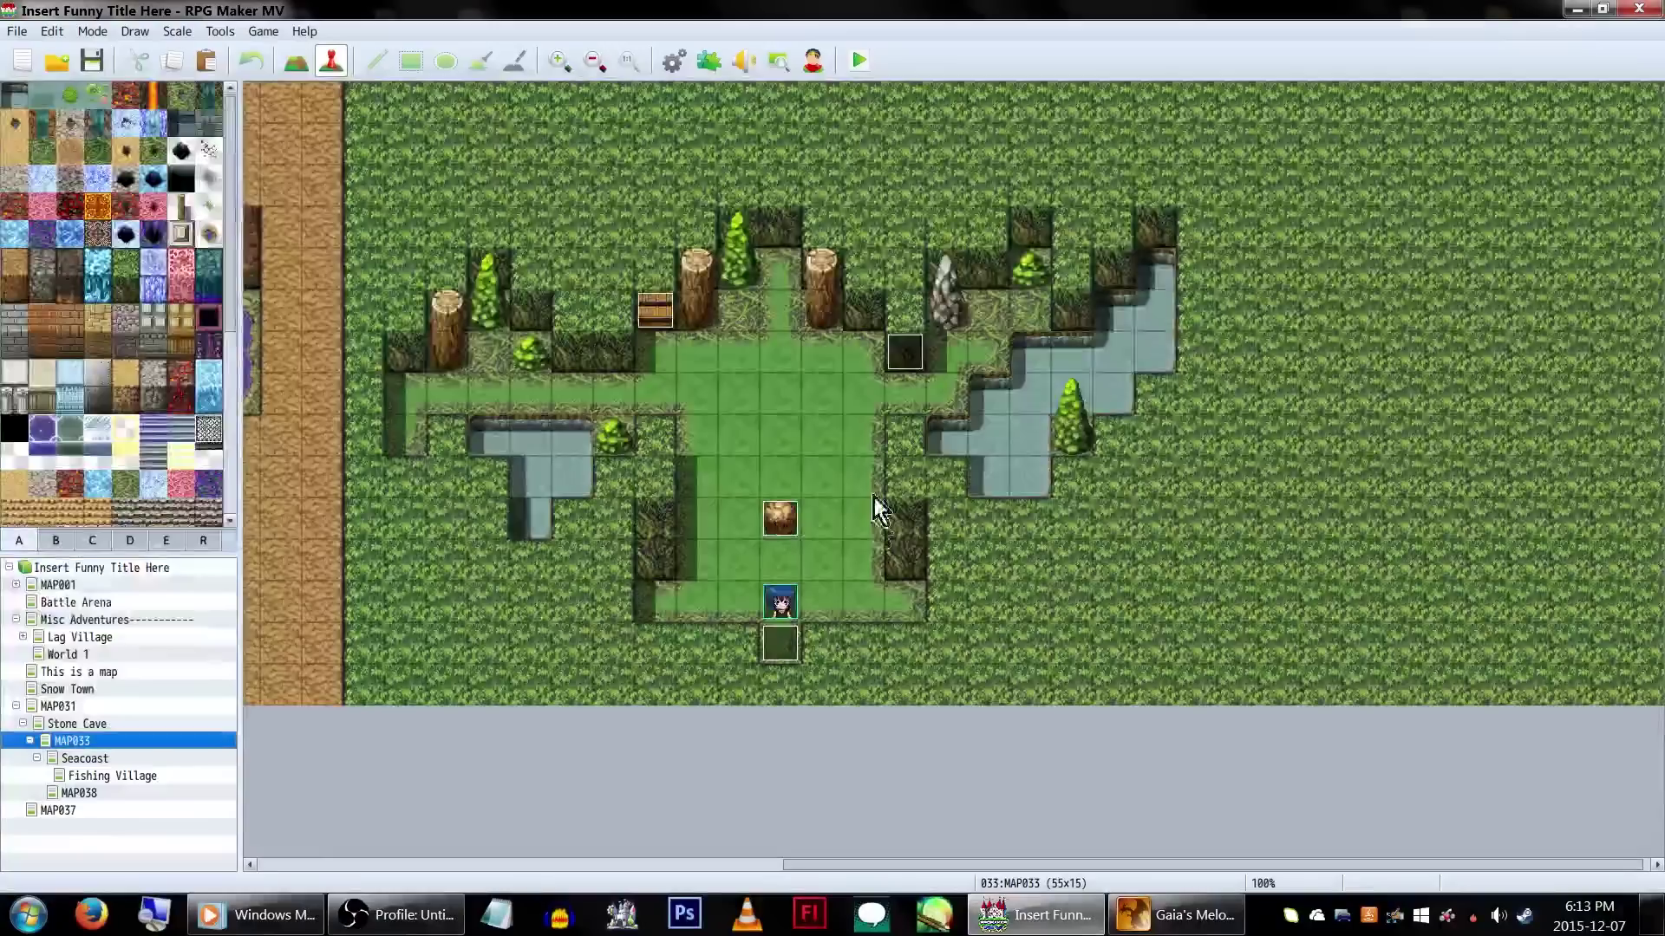
# Create event EV018 above the boulder with the hole image, Through on and Action Button trigger
pyautogui.doubleClick(874, 497)
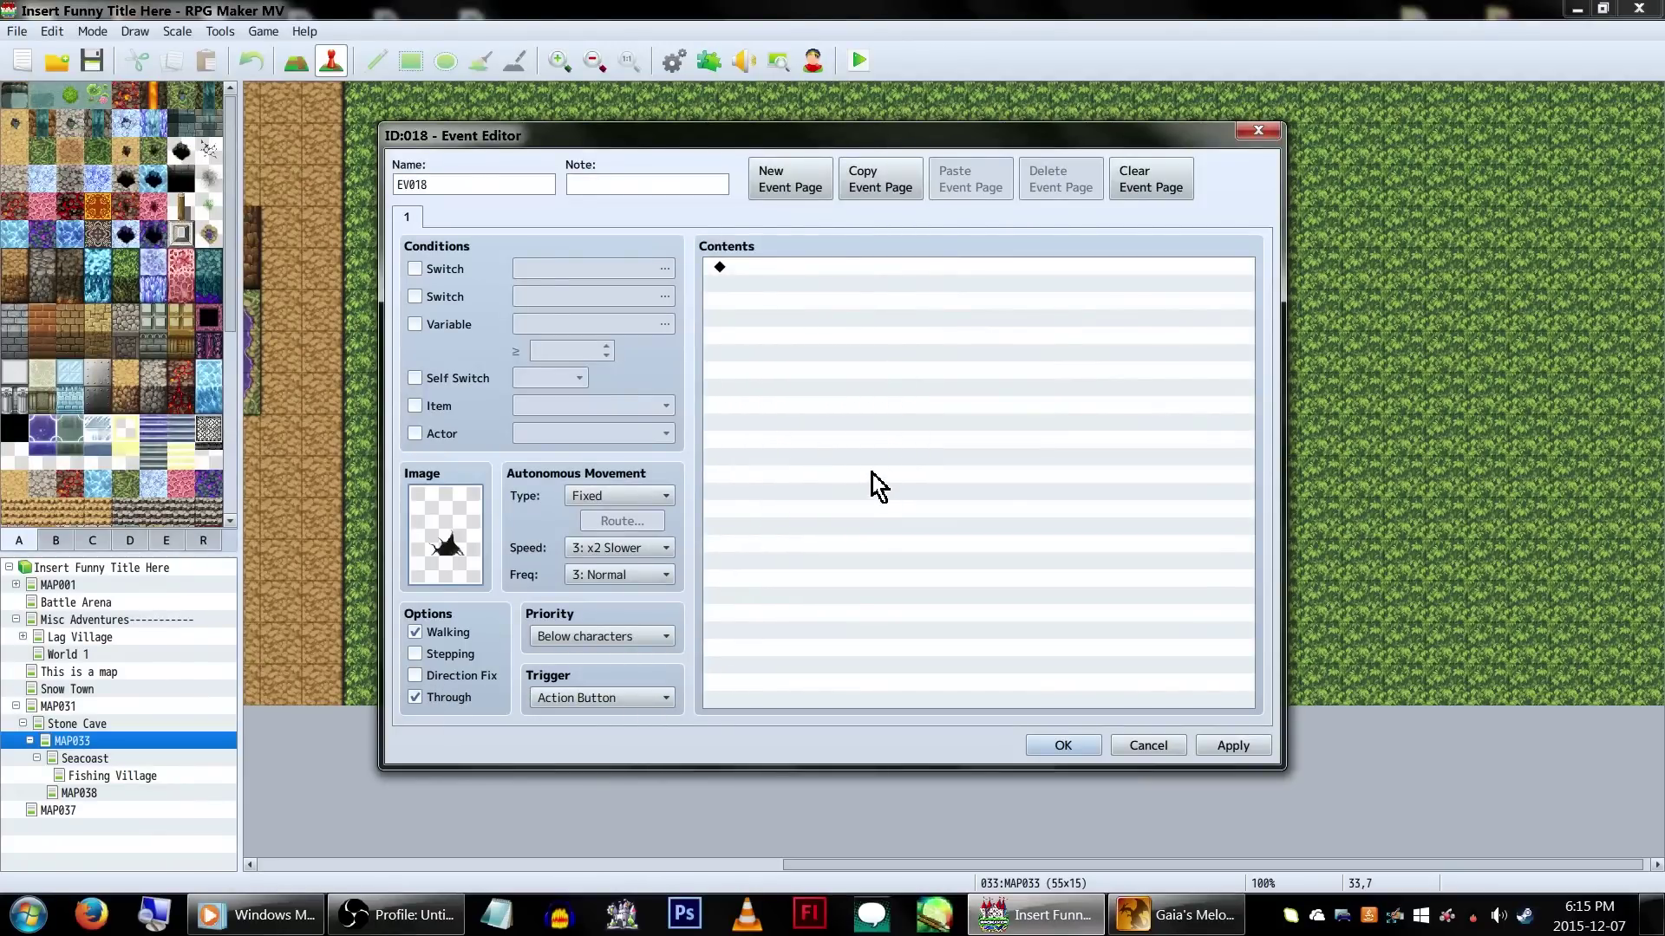
pyautogui.click(1055, 750)
# Review EV017's movement route, including the Collapse1 sound step, without making changes
pyautogui.doubleClick(907, 356)
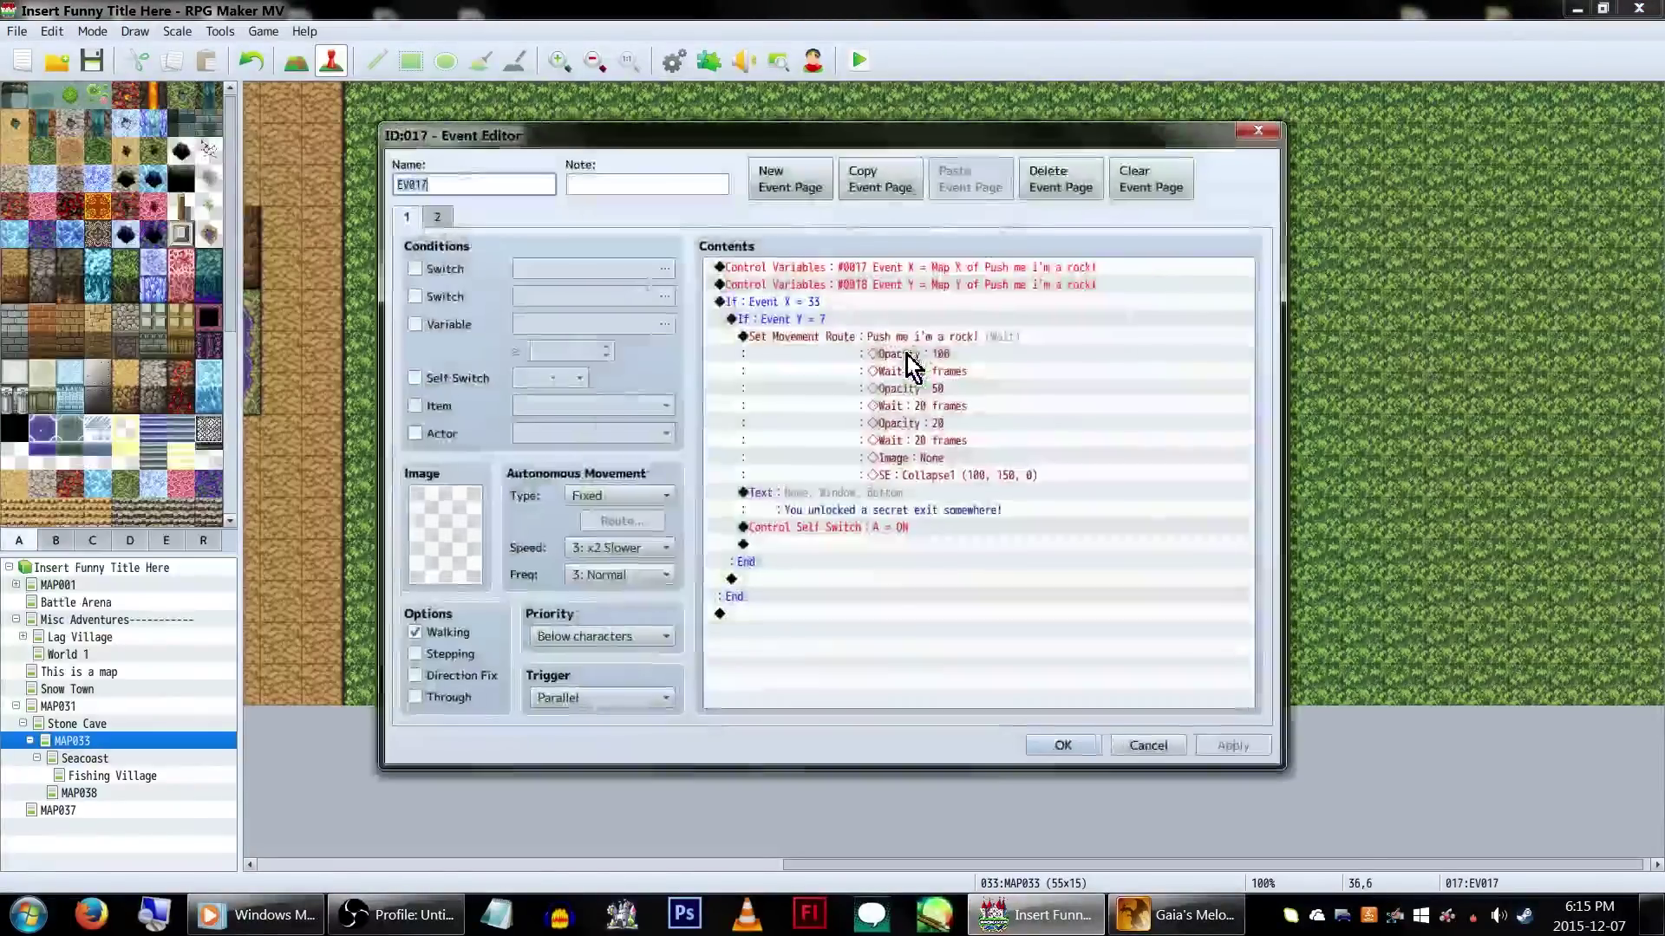
pyautogui.click(909, 357)
pyautogui.rightClick(918, 336)
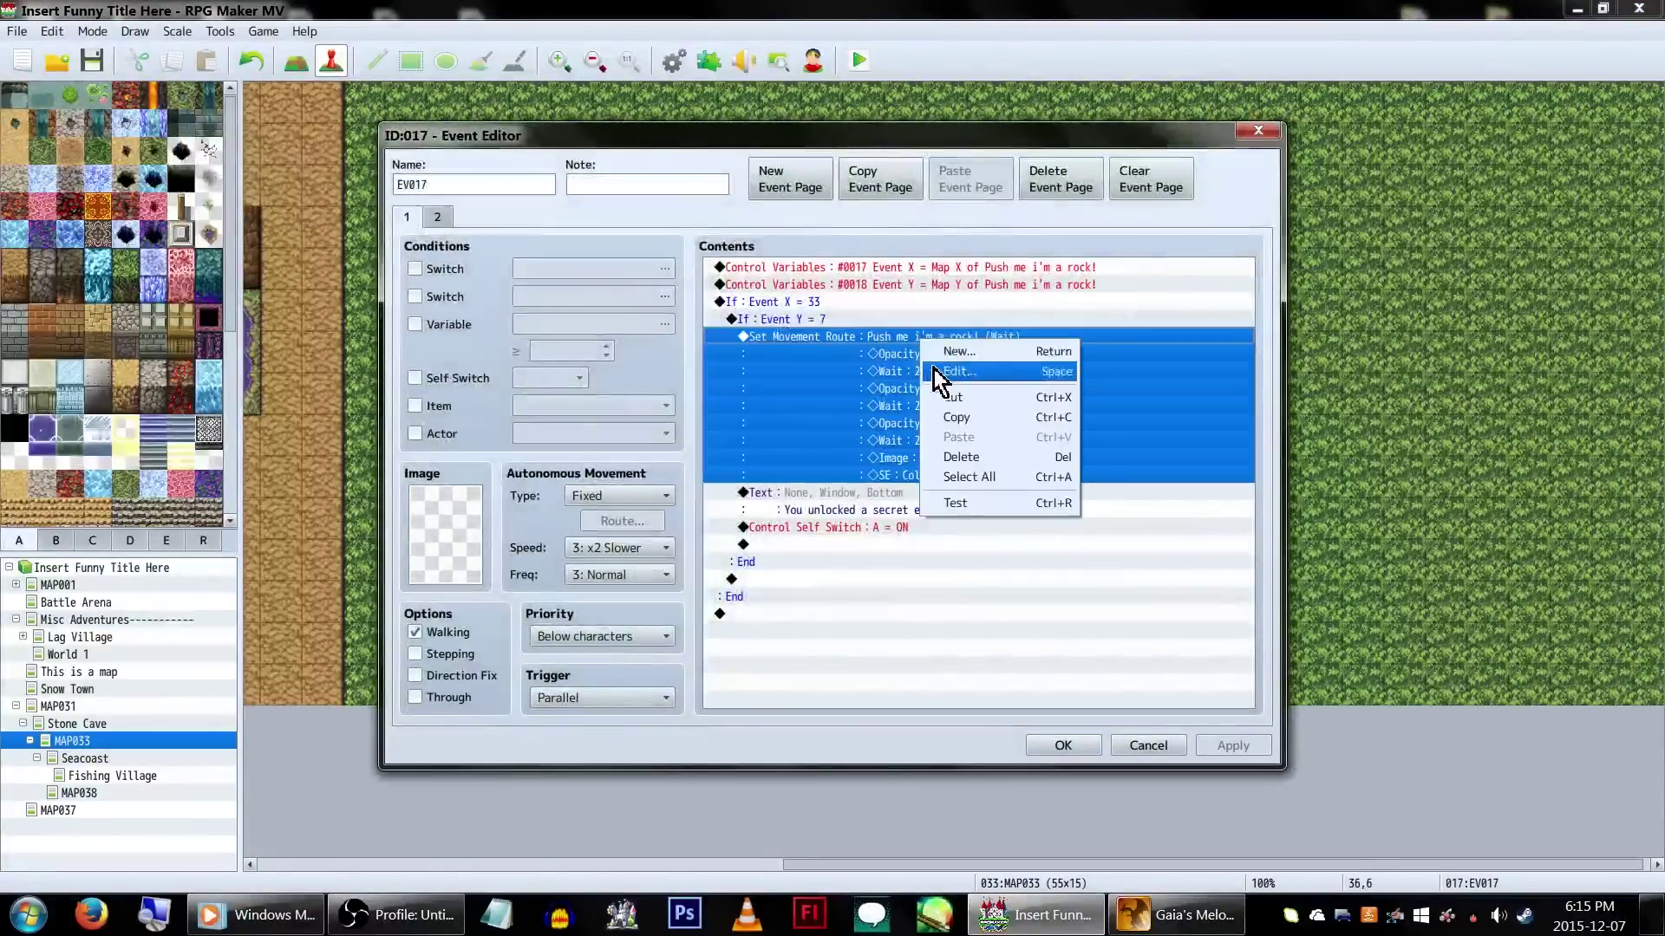
pyautogui.click(934, 367)
pyautogui.doubleClick(934, 367)
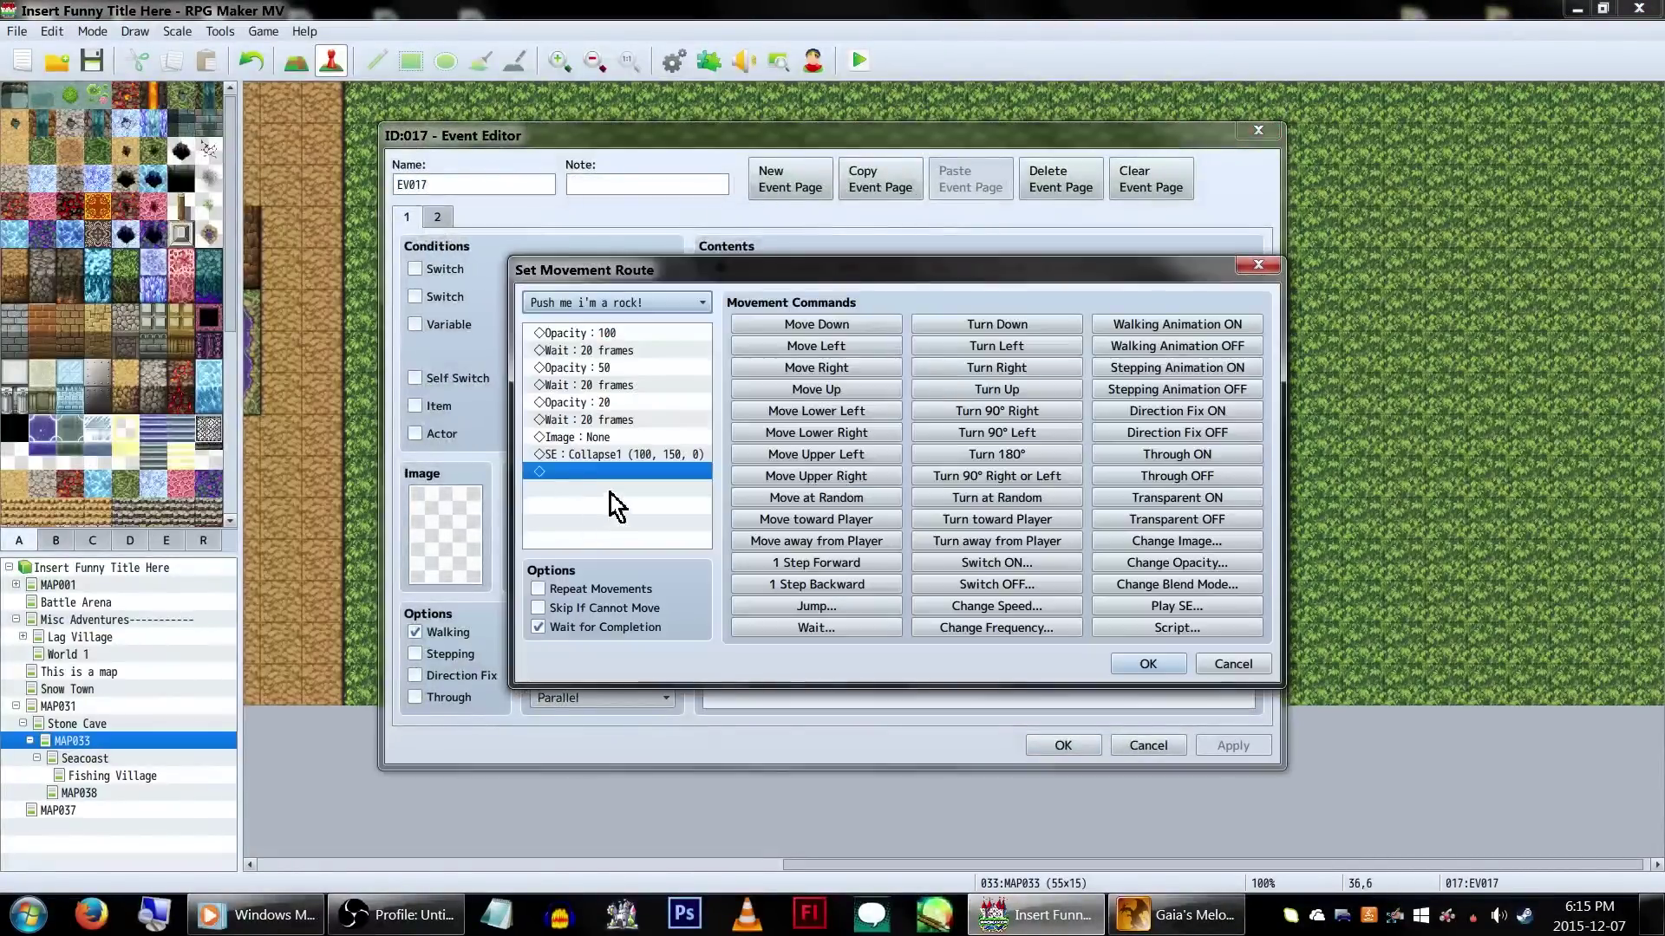
pyautogui.rightClick(640, 456)
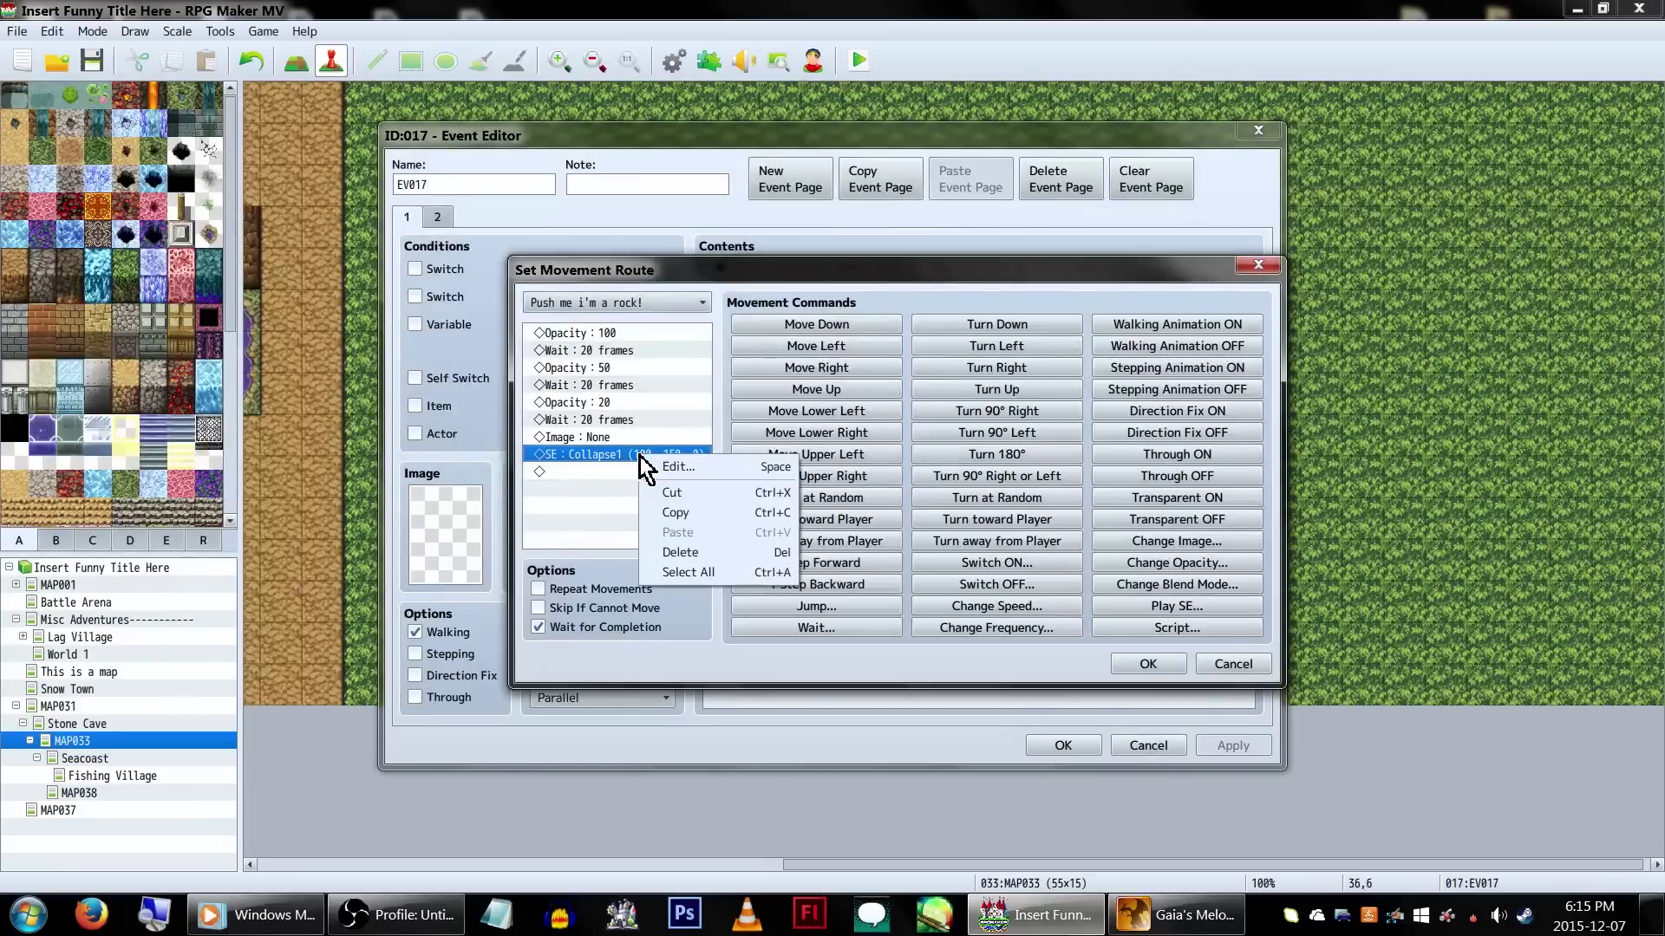
pyautogui.click(621, 456)
pyautogui.click(1145, 664)
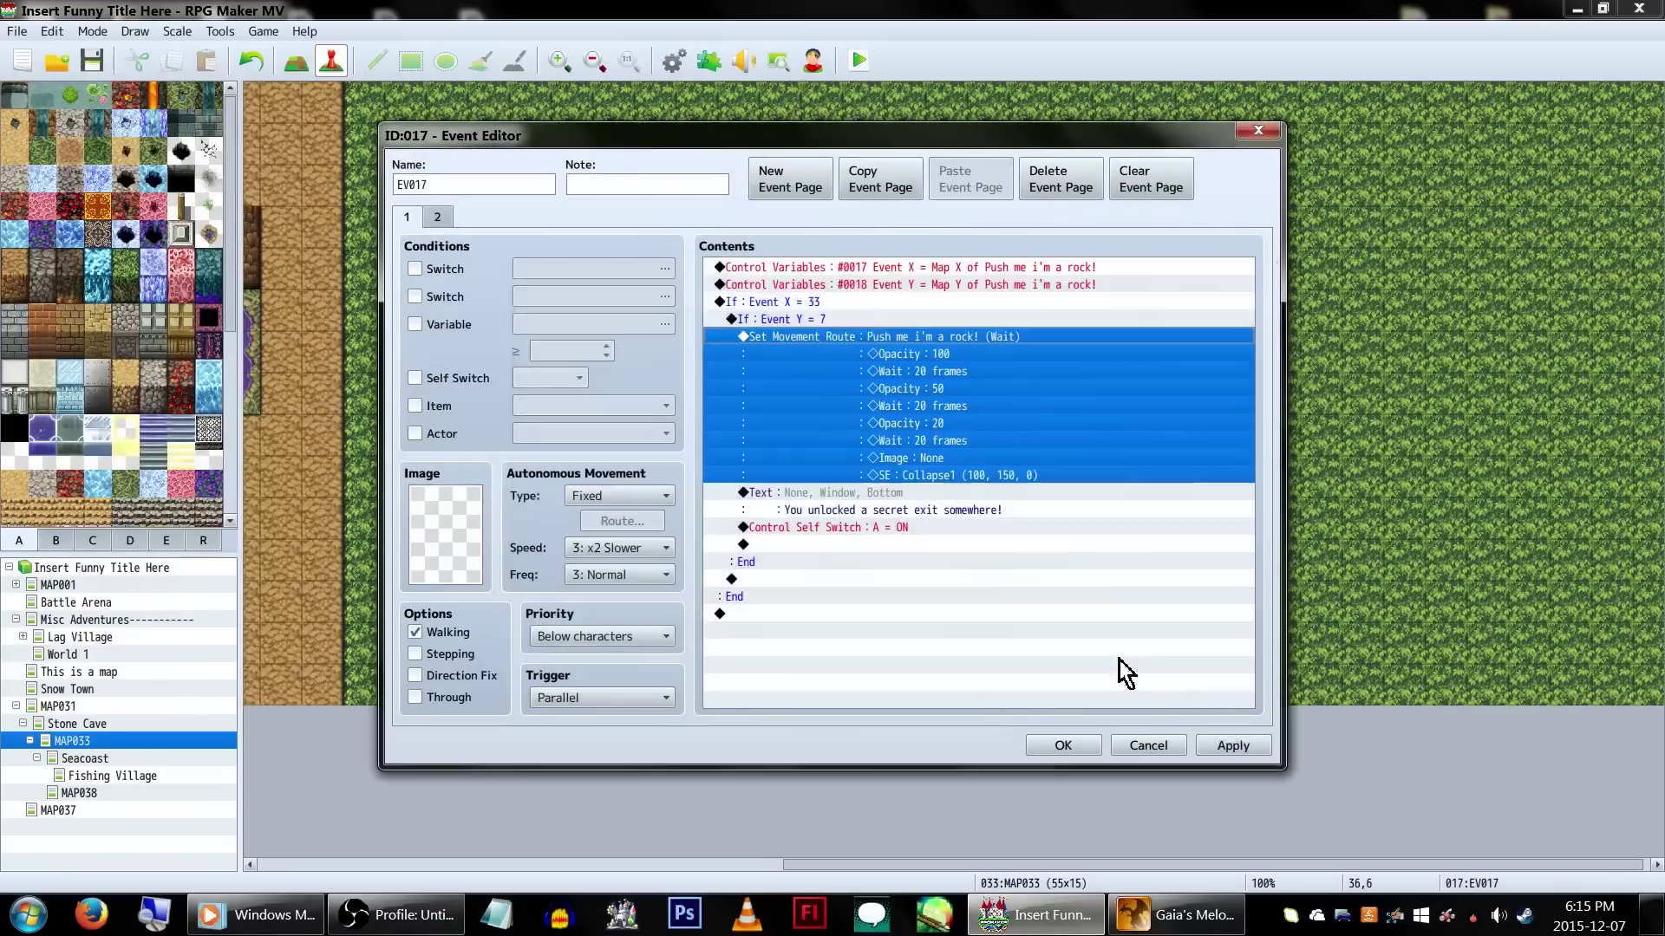
# Insert Control Switches before the message, naming switch 0006 'Pushed Boulder A' and setting it ON
pyautogui.click(881, 504)
pyautogui.doubleClick(881, 504)
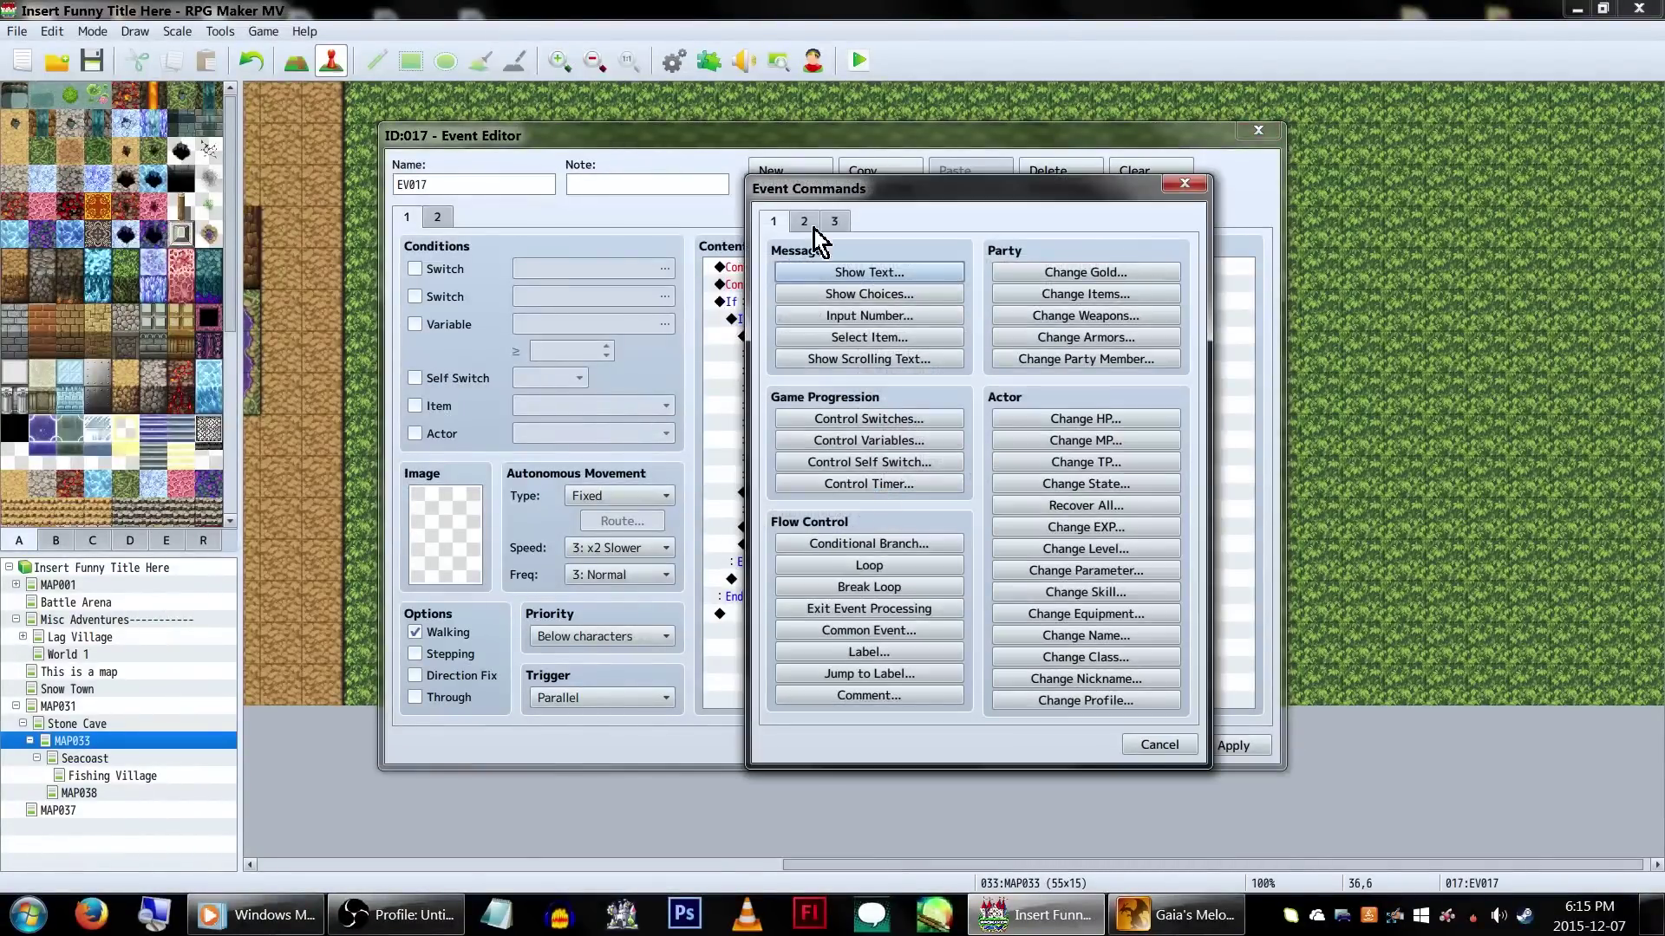
pyautogui.click(803, 222)
pyautogui.click(773, 222)
pyautogui.click(901, 418)
pyautogui.click(1117, 408)
pyautogui.click(1088, 646)
pyautogui.write('Pushed Boulder A')
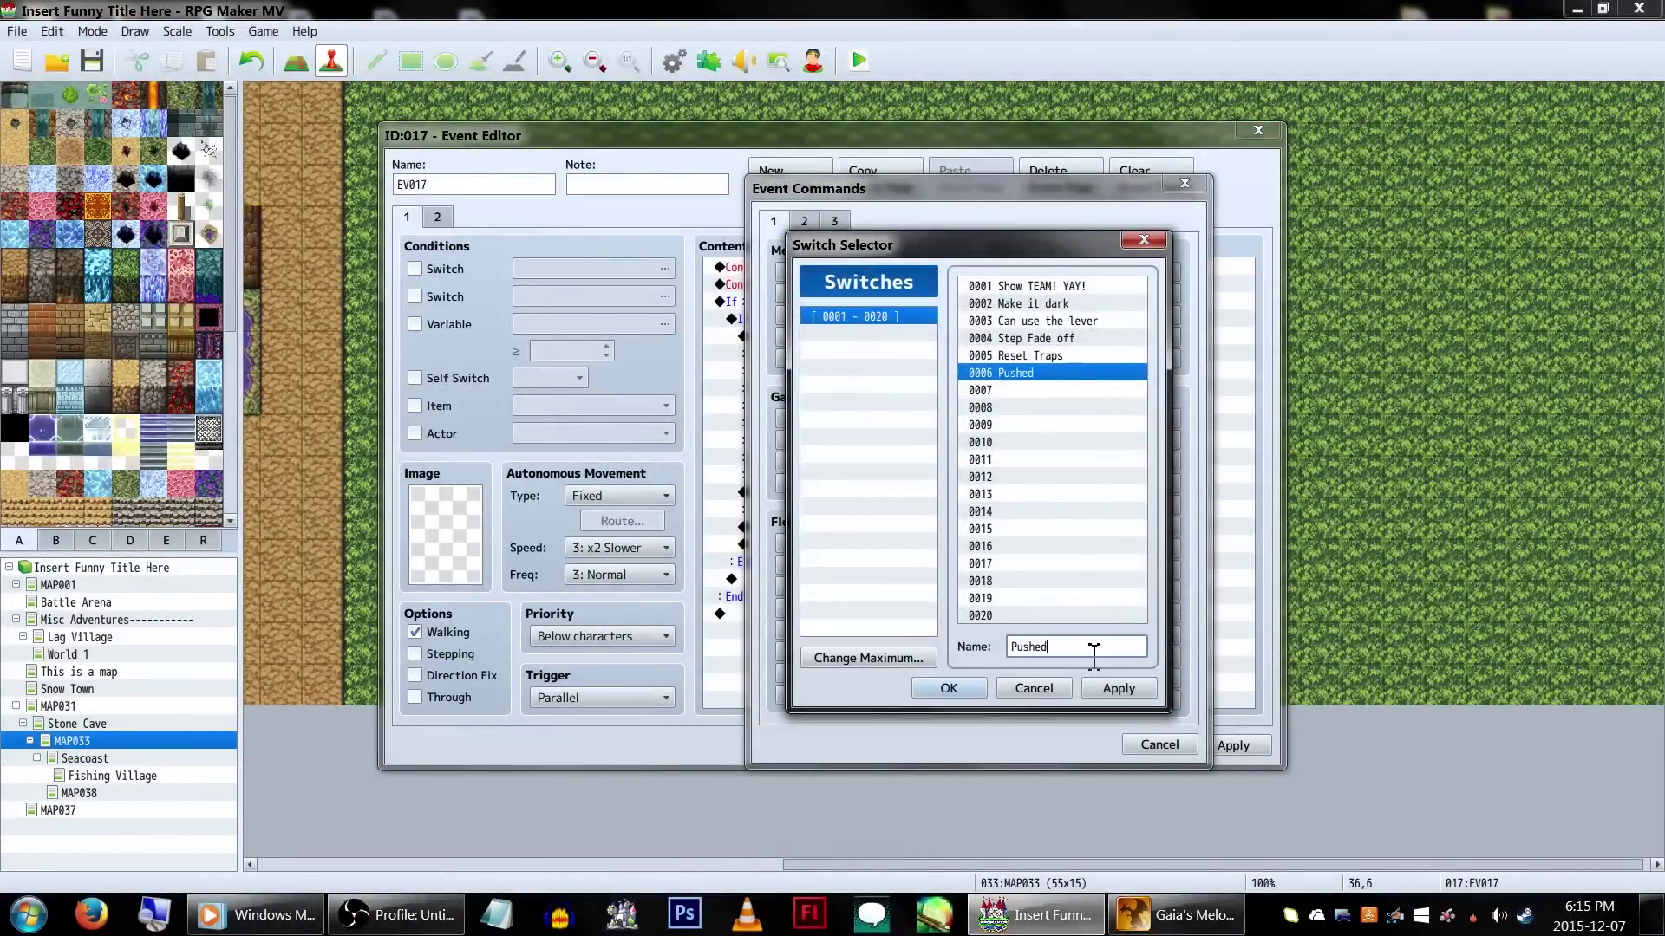
pyautogui.press('Return')
pyautogui.click(1045, 546)
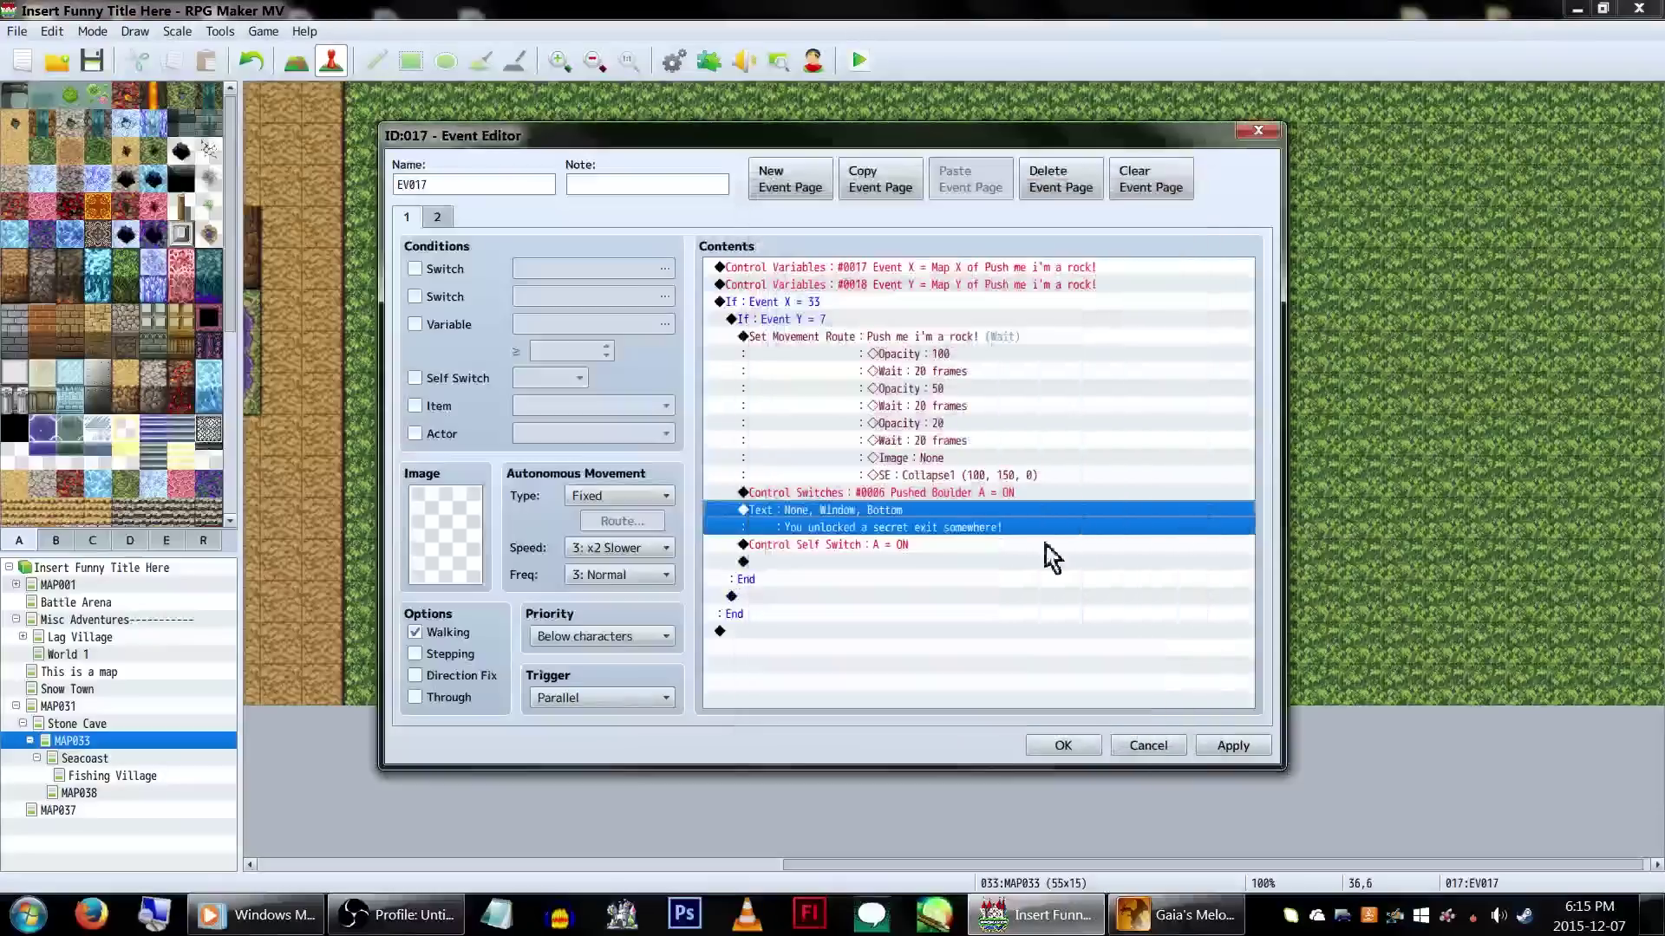
pyautogui.click(1063, 745)
# Set the rock event's page 2 condition to switch 0006 Pushed Boulder A
pyautogui.doubleClick(780, 513)
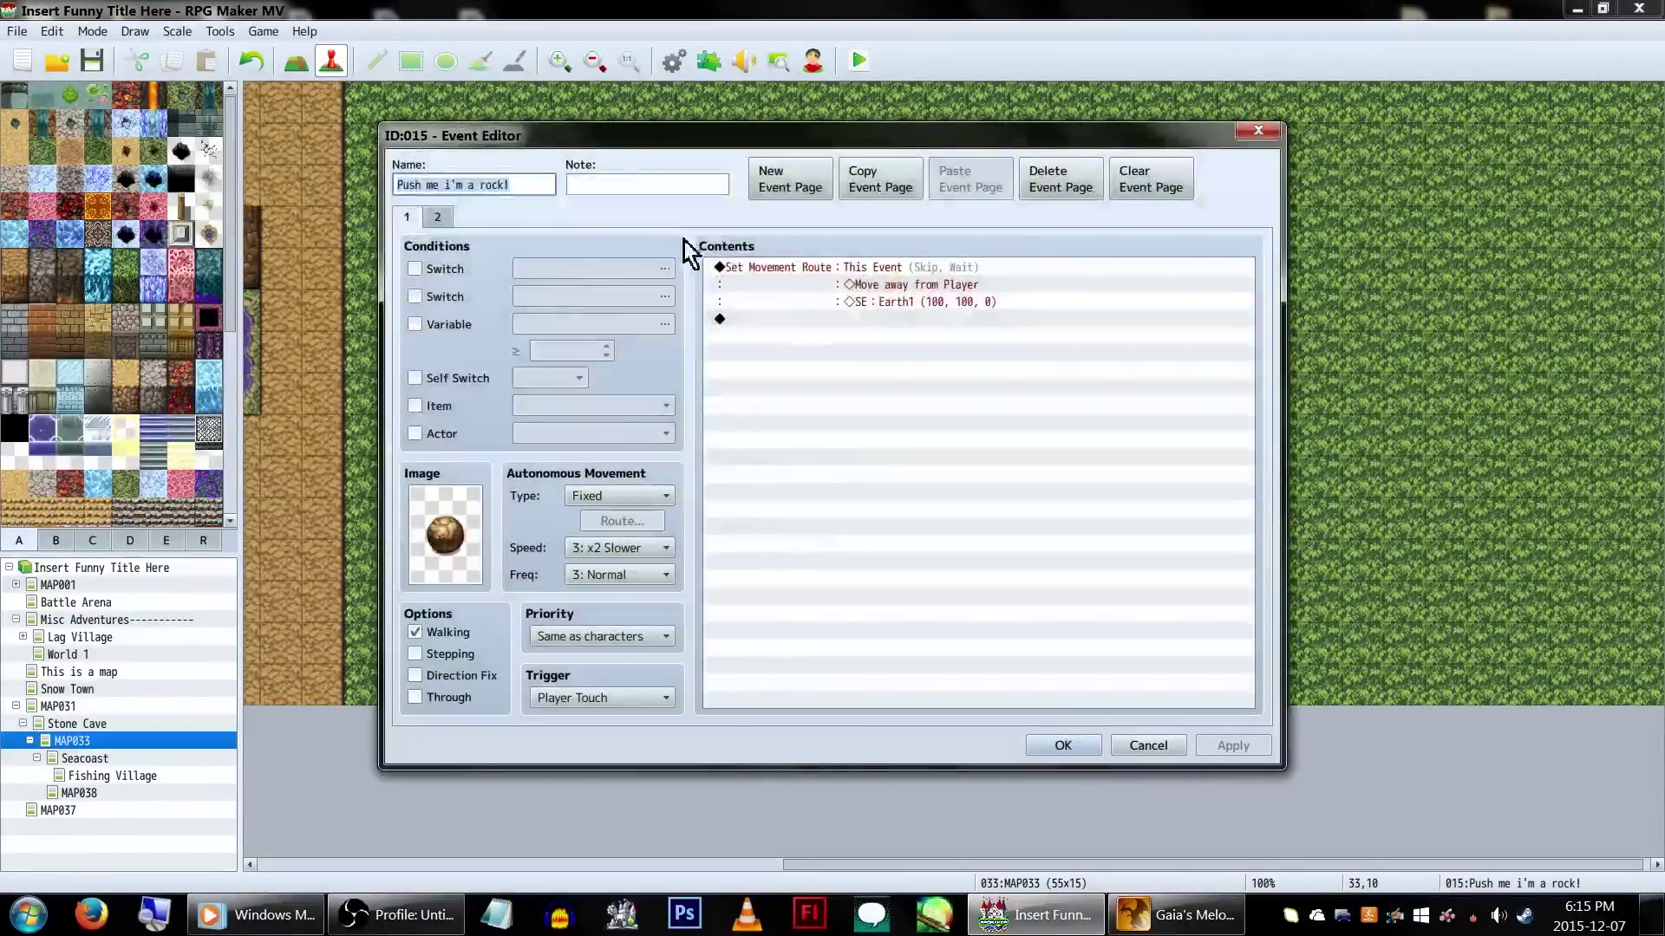
pyautogui.click(632, 279)
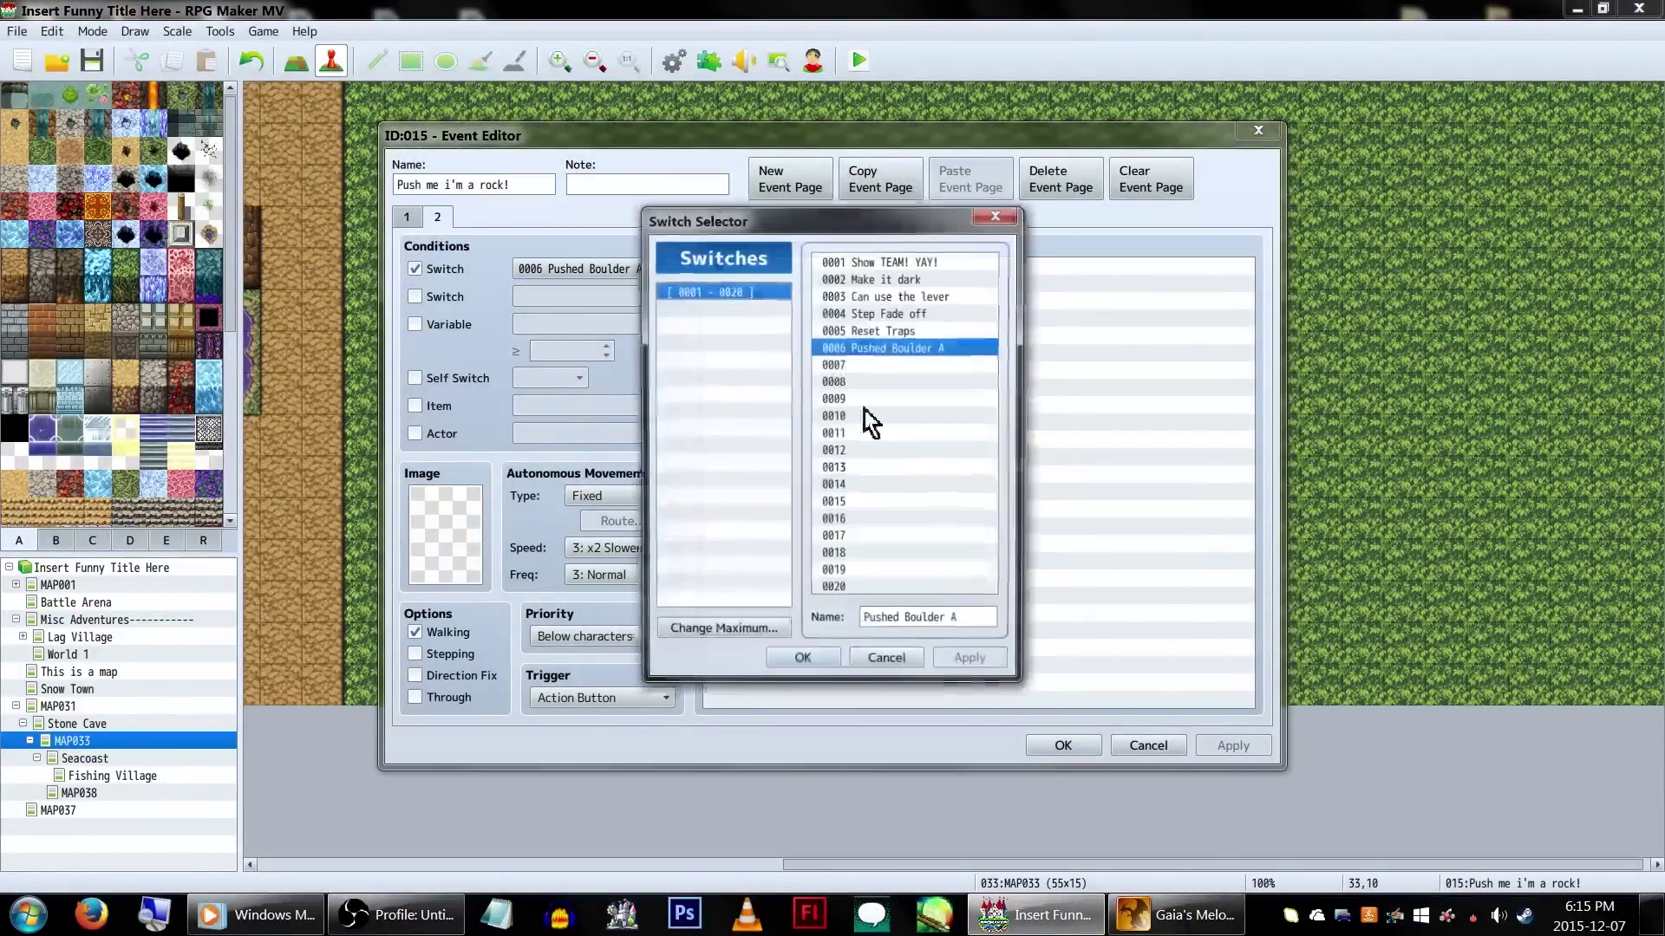
pyautogui.click(803, 670)
pyautogui.click(1061, 744)
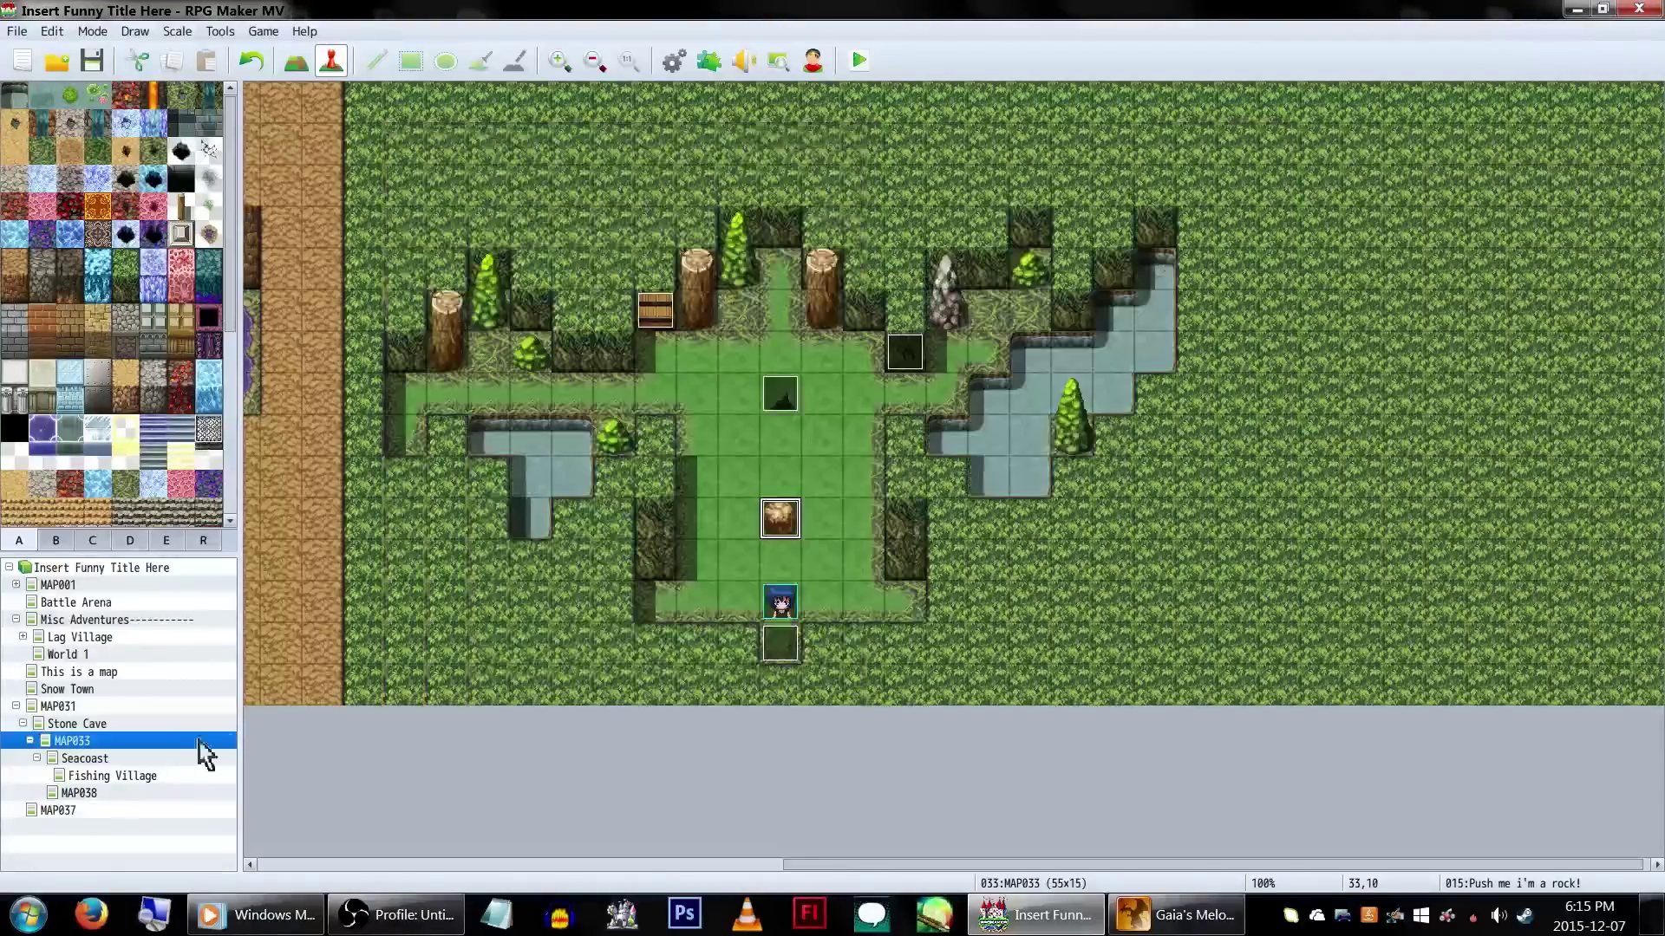
# Review the boulder event's hole message on MAP038, leaving it unchanged
pyautogui.click(132, 793)
pyautogui.doubleClick(792, 395)
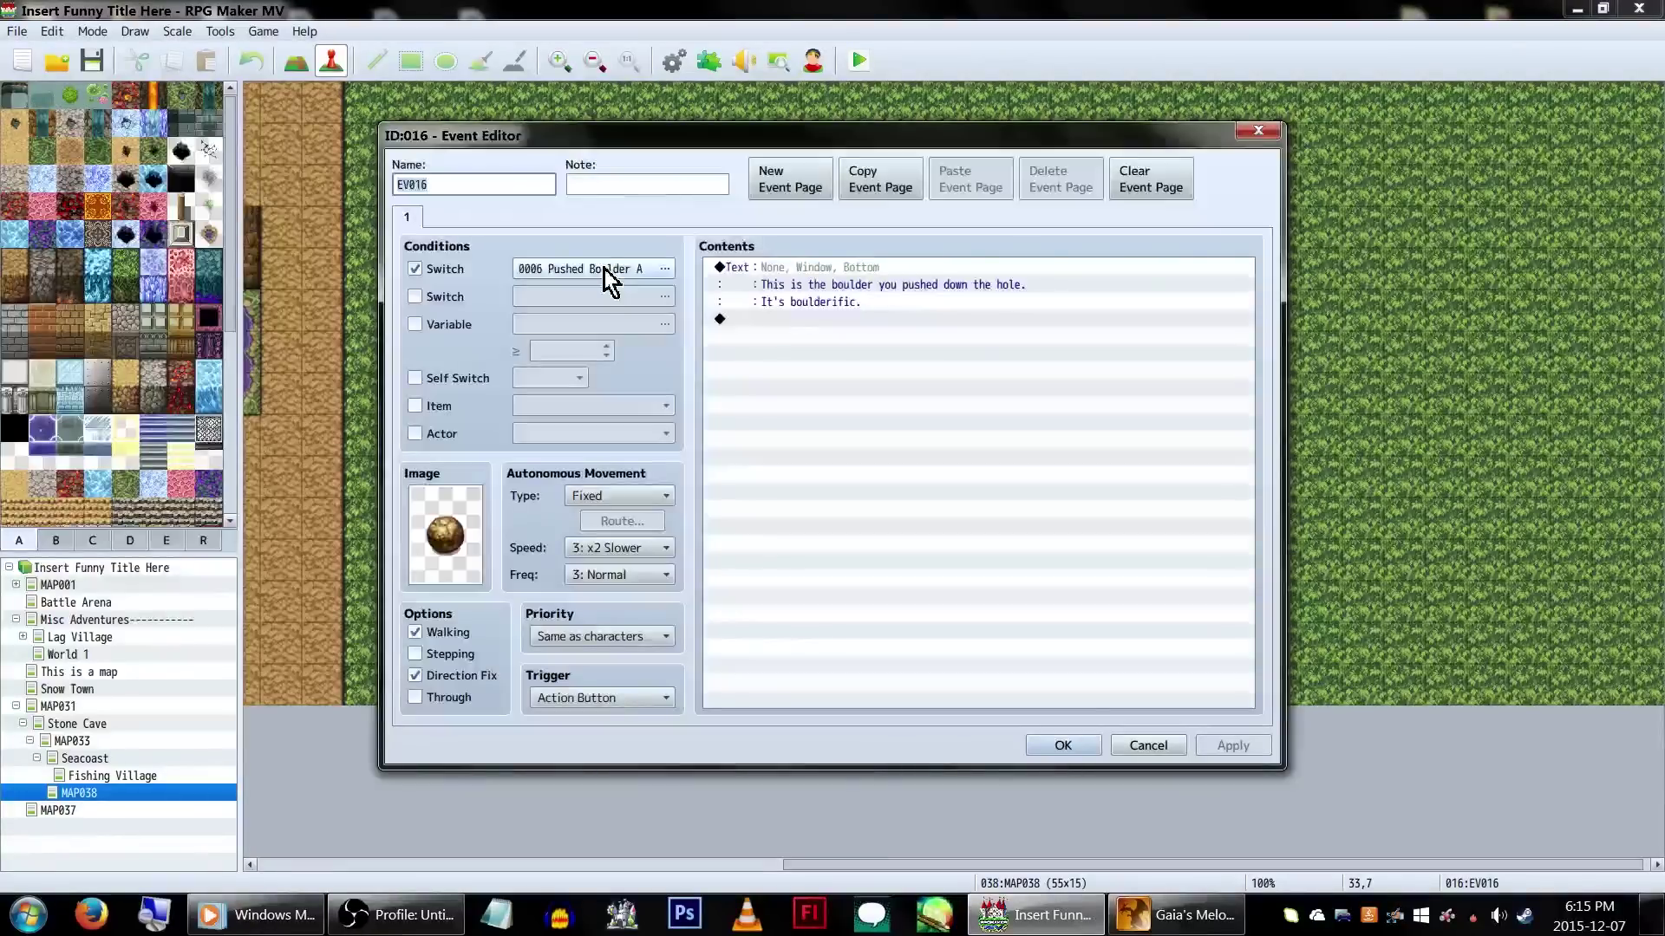
pyautogui.rightClick(838, 276)
pyautogui.click(861, 300)
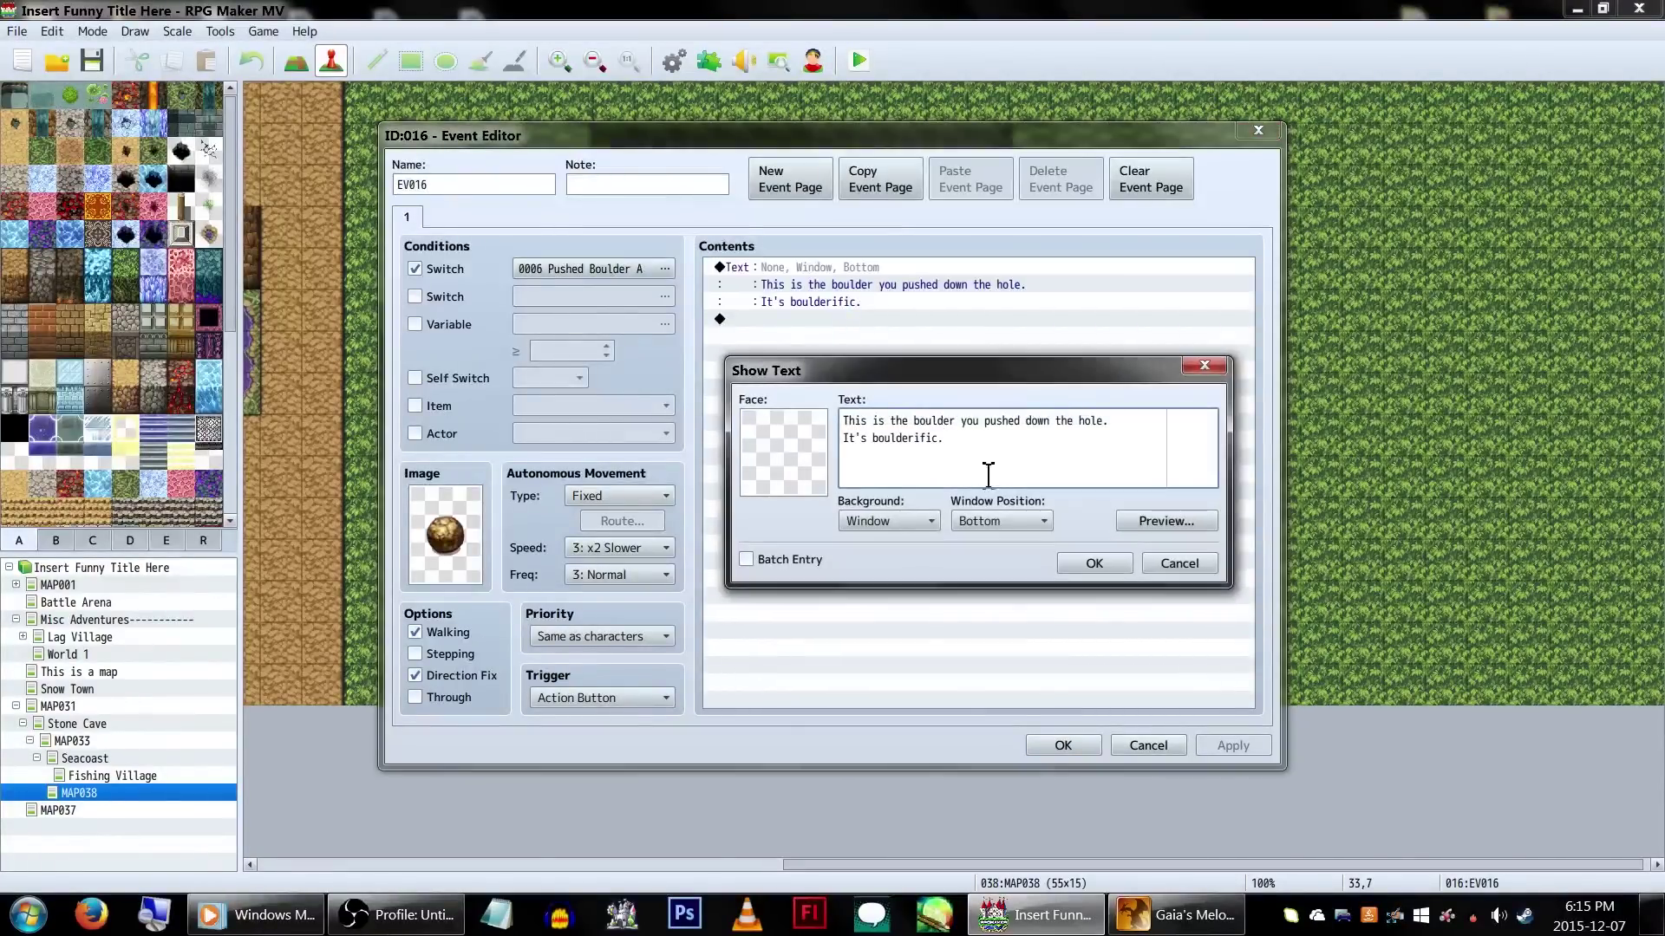
pyautogui.click(1094, 563)
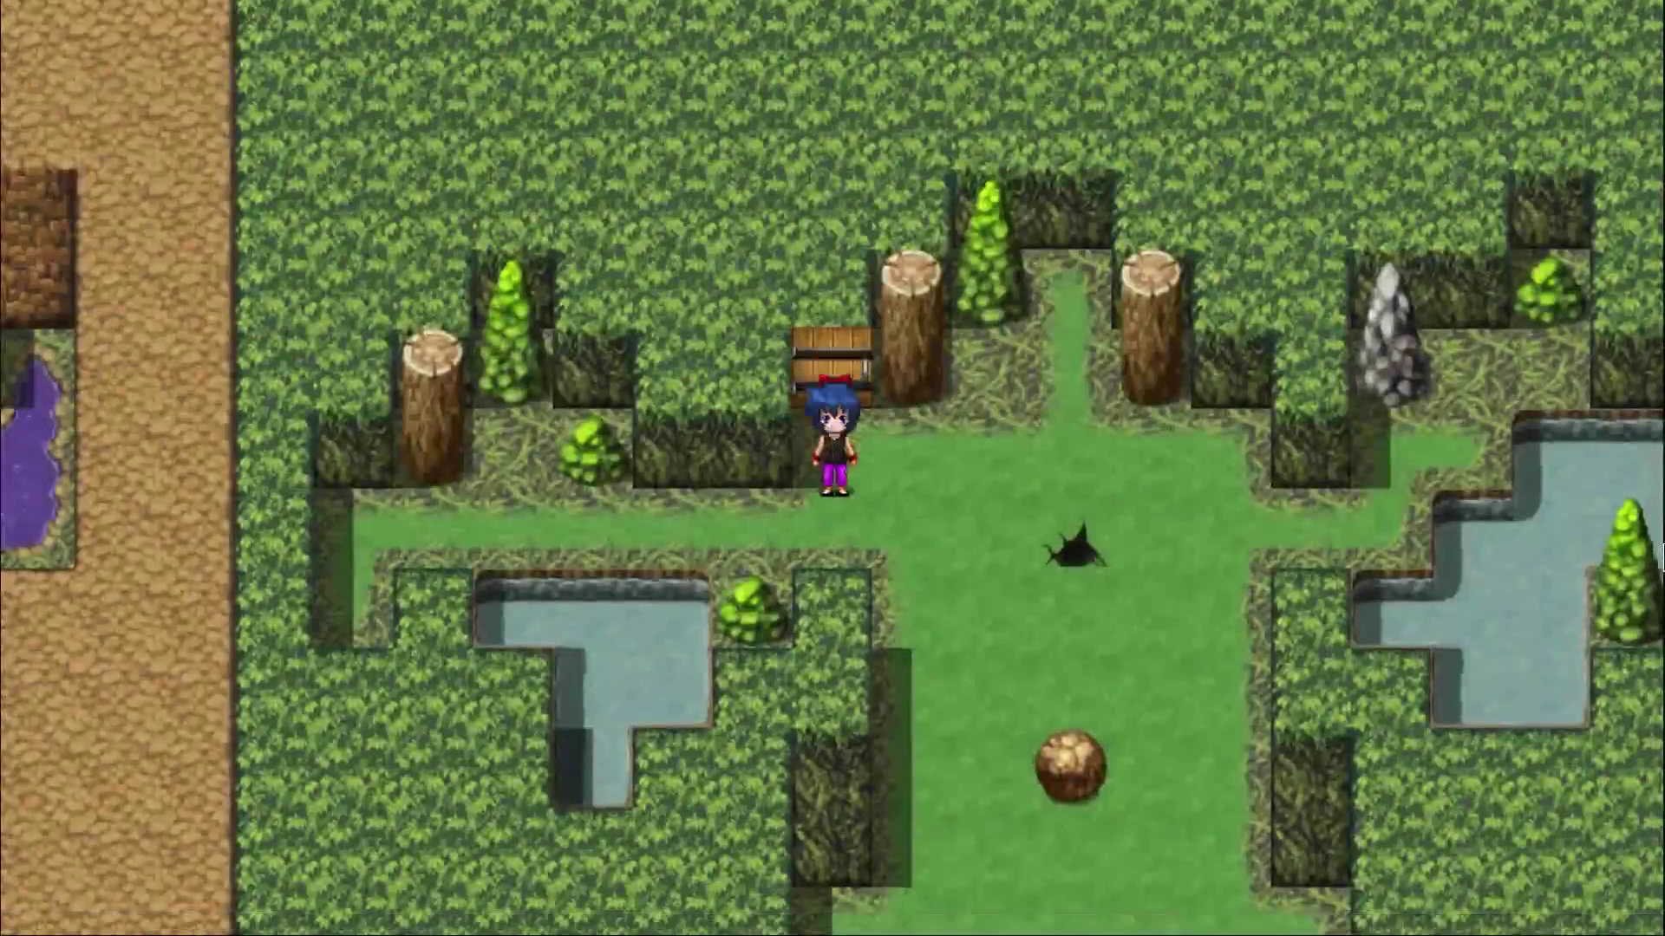
# Walk behind the boulder and push it into the hole, dismissing the message
pyautogui.press('Down')
pyautogui.press('Right')
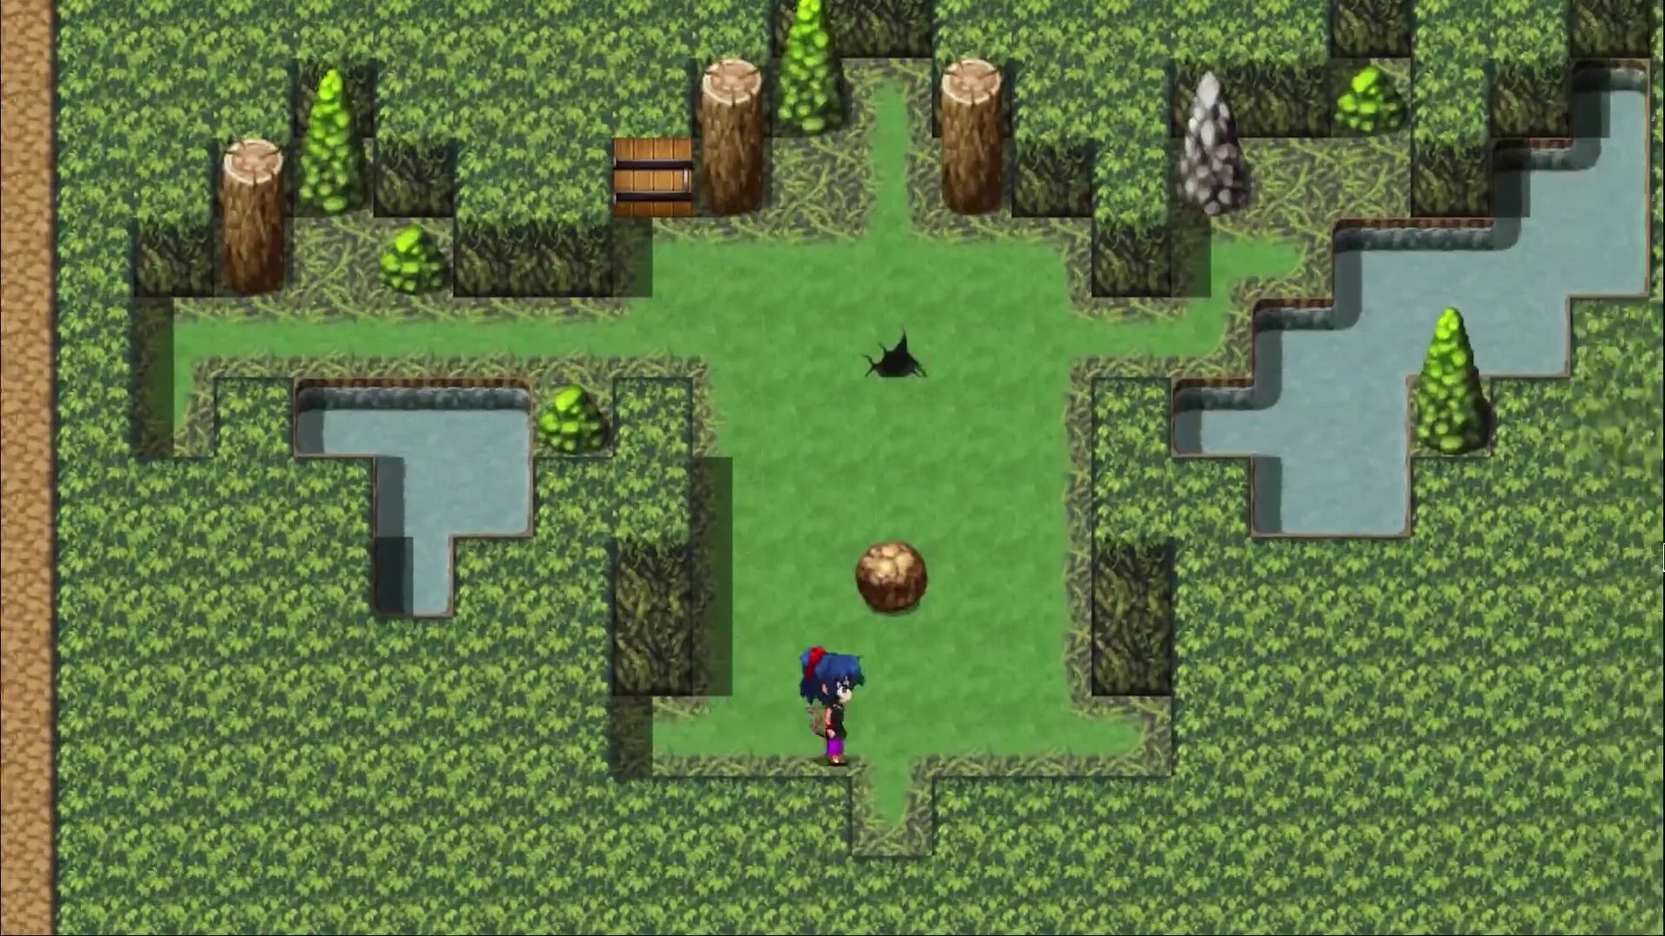
pyautogui.press('Up')
pyautogui.press('Up')
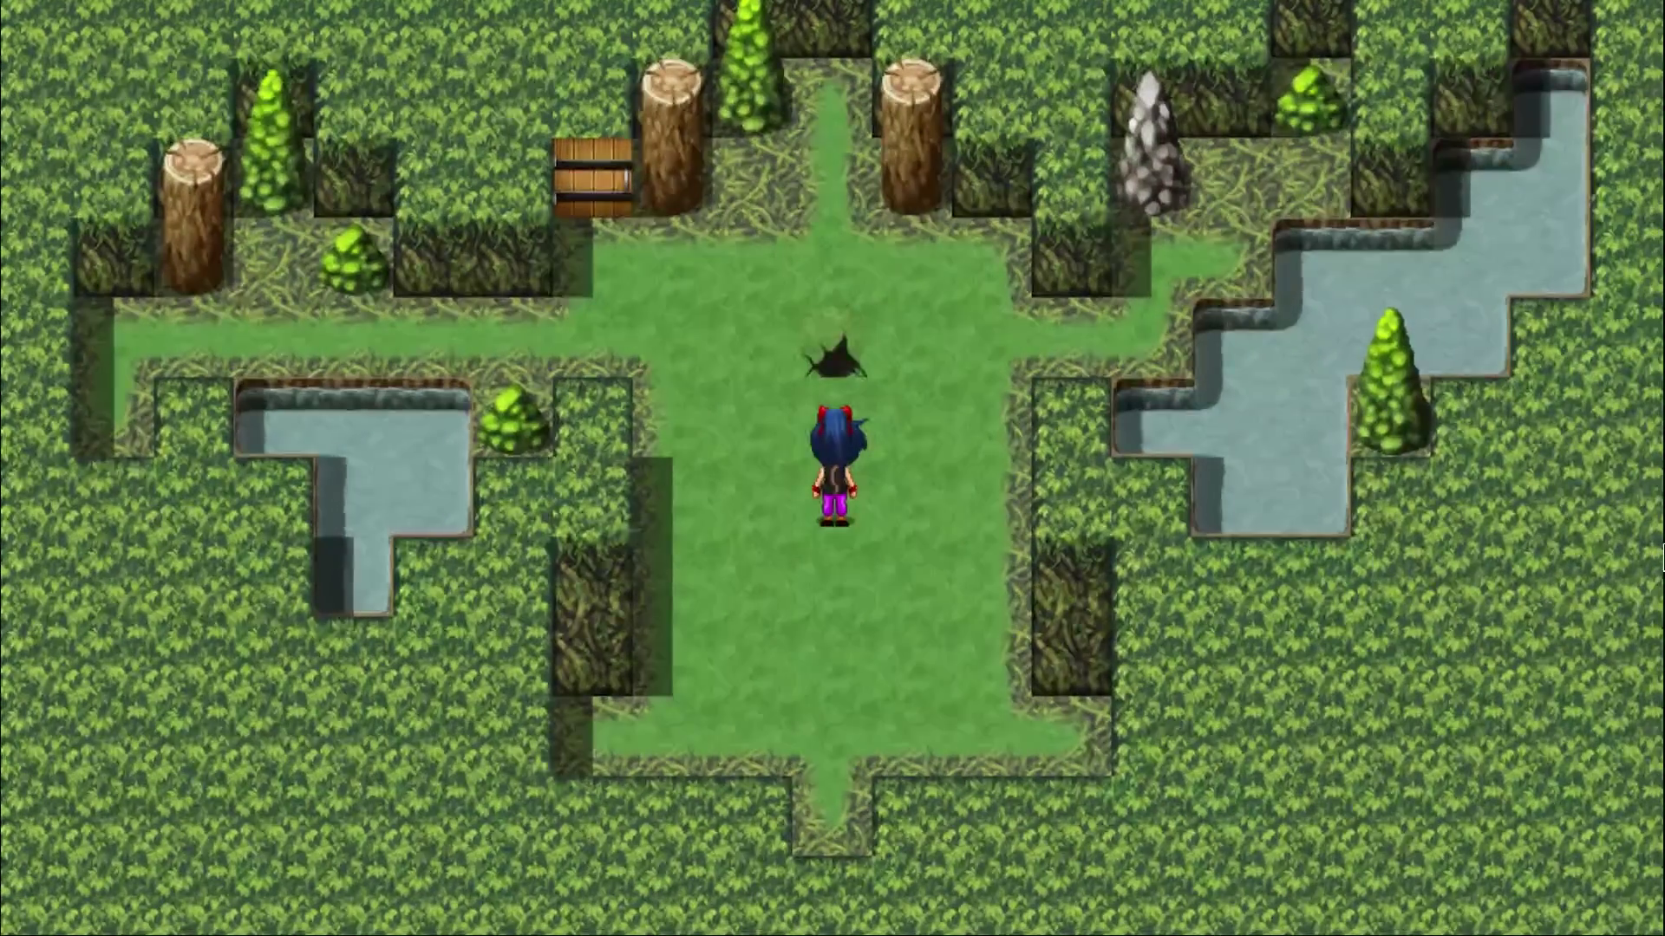
pyautogui.press('Return')
# Walk through the unlocked gate and inspect the boulder on the next map
pyautogui.press('Up')
pyautogui.press('Left')
pyautogui.press('Up')
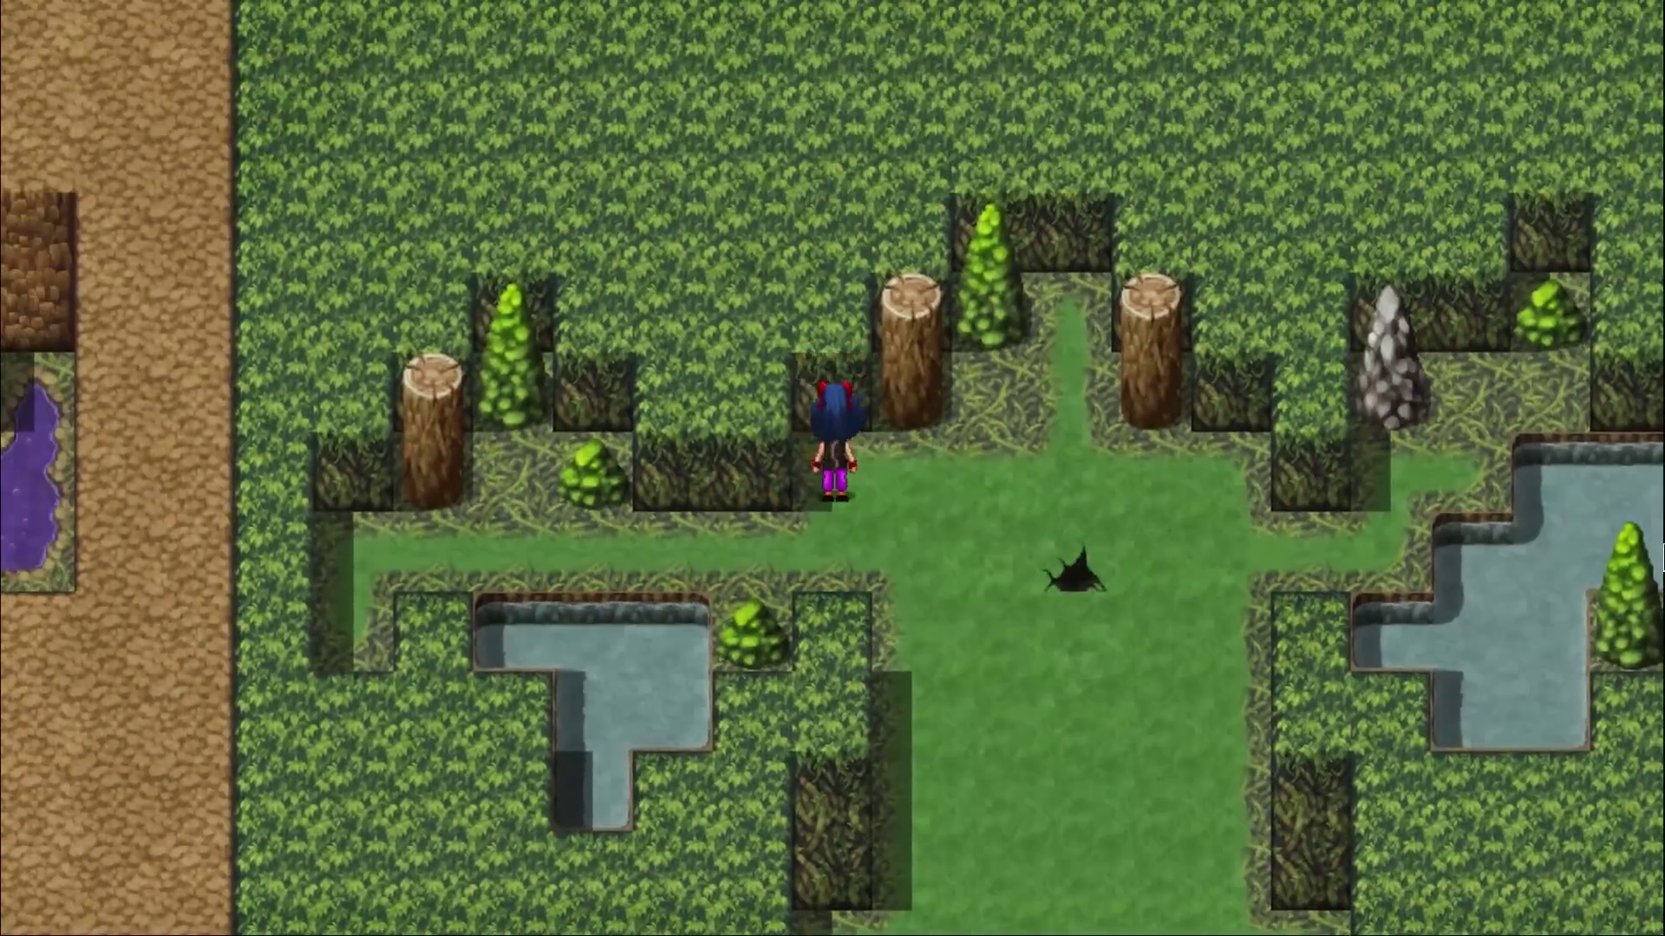
pyautogui.press('Right')
pyautogui.press('Return')
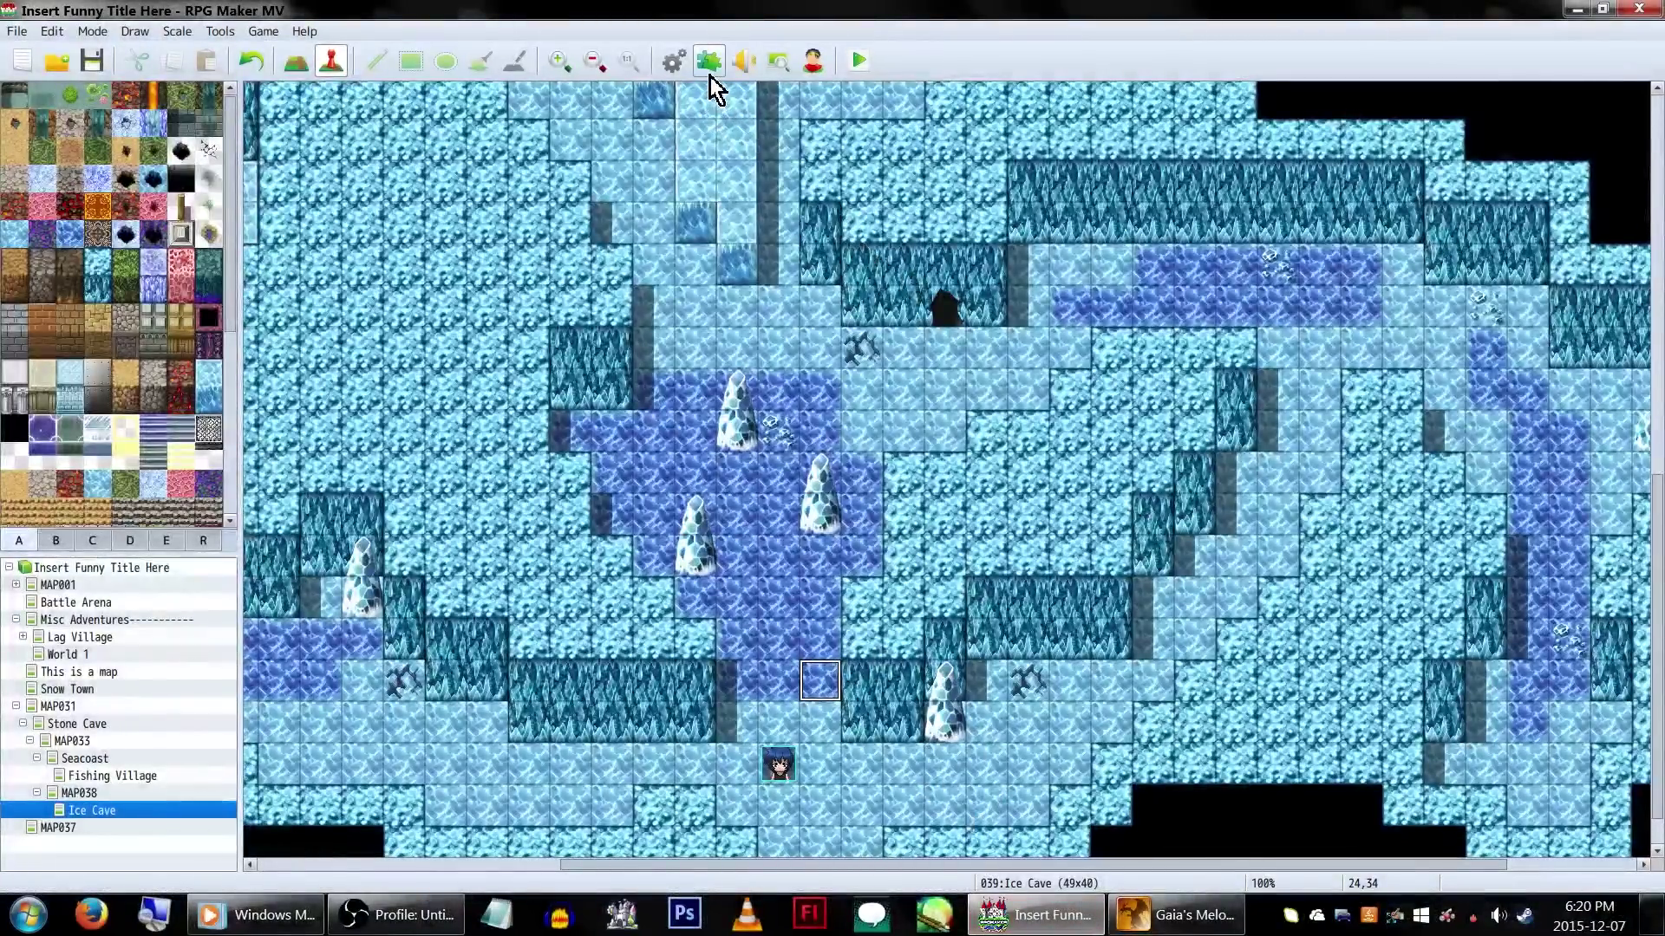
# Change the YEP_RegionEvents Region 3 parameter from common event 5 to 6
pyautogui.click(710, 77)
pyautogui.scroll(-5, 796, 510)
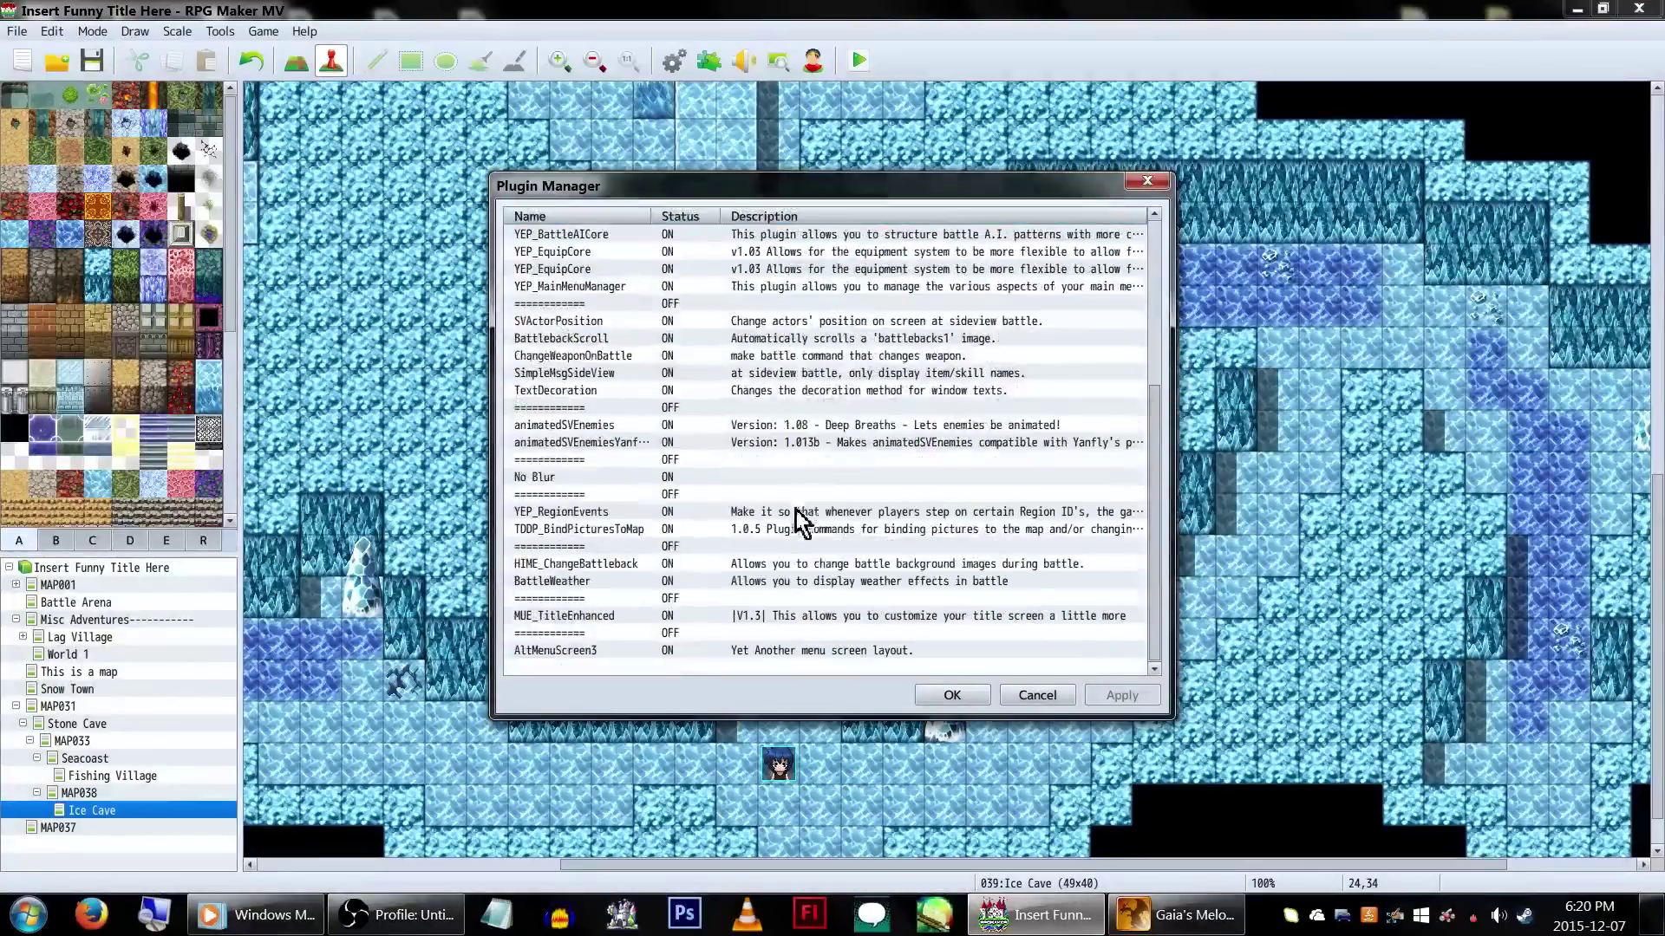
pyautogui.doubleClick(647, 514)
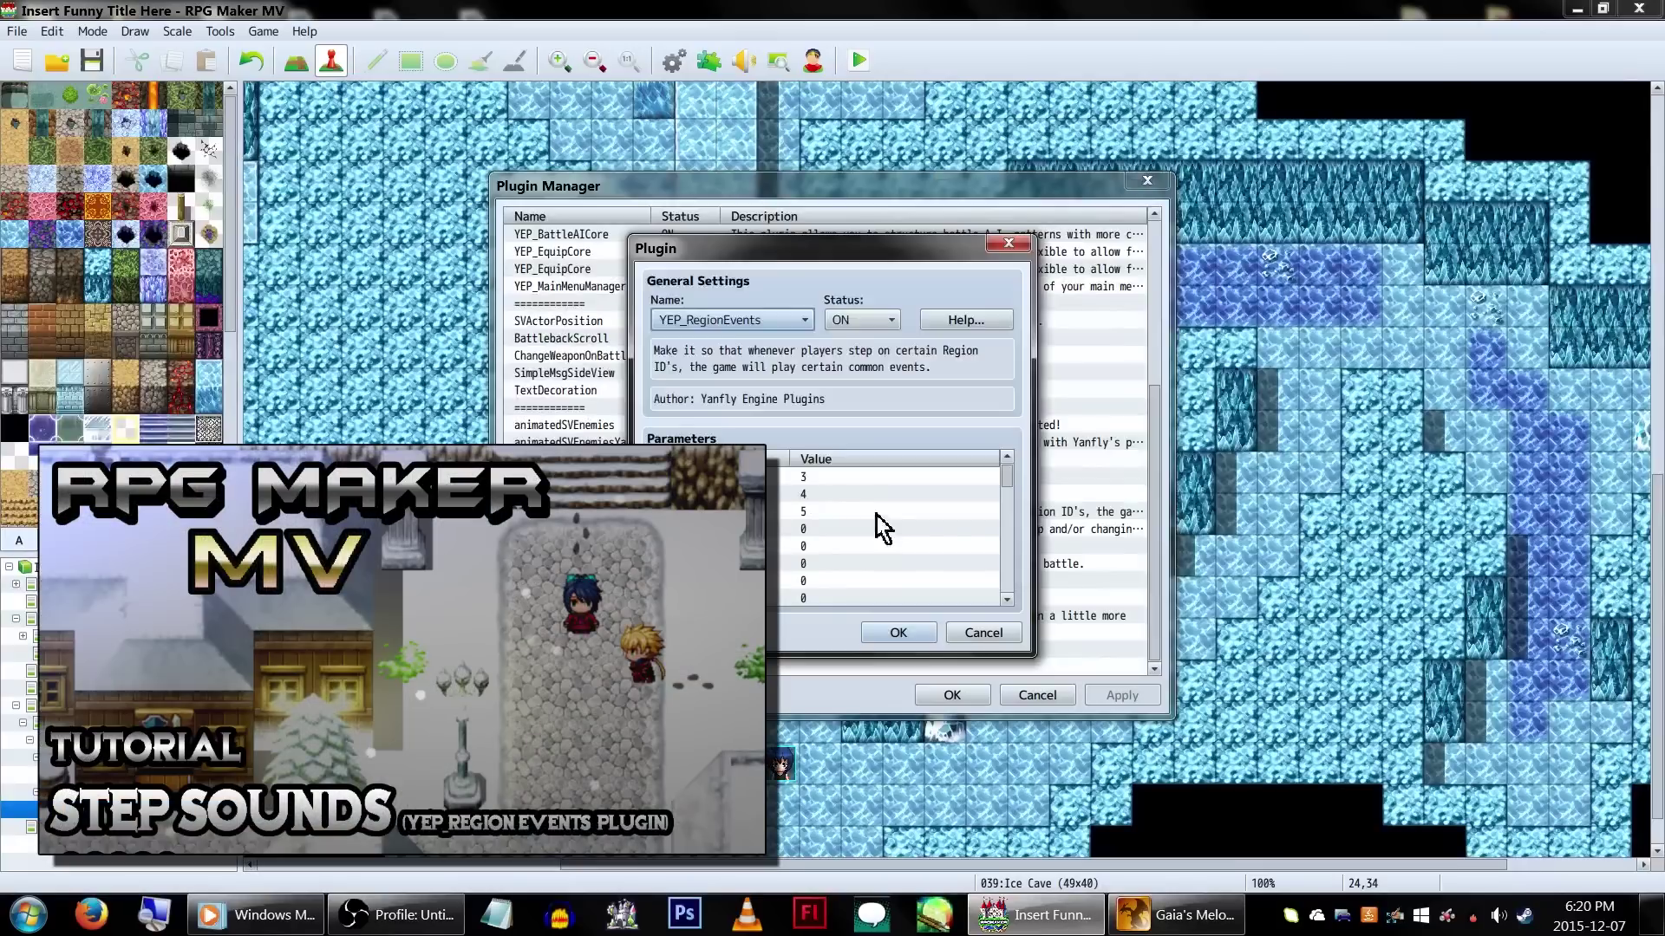
pyautogui.doubleClick(878, 515)
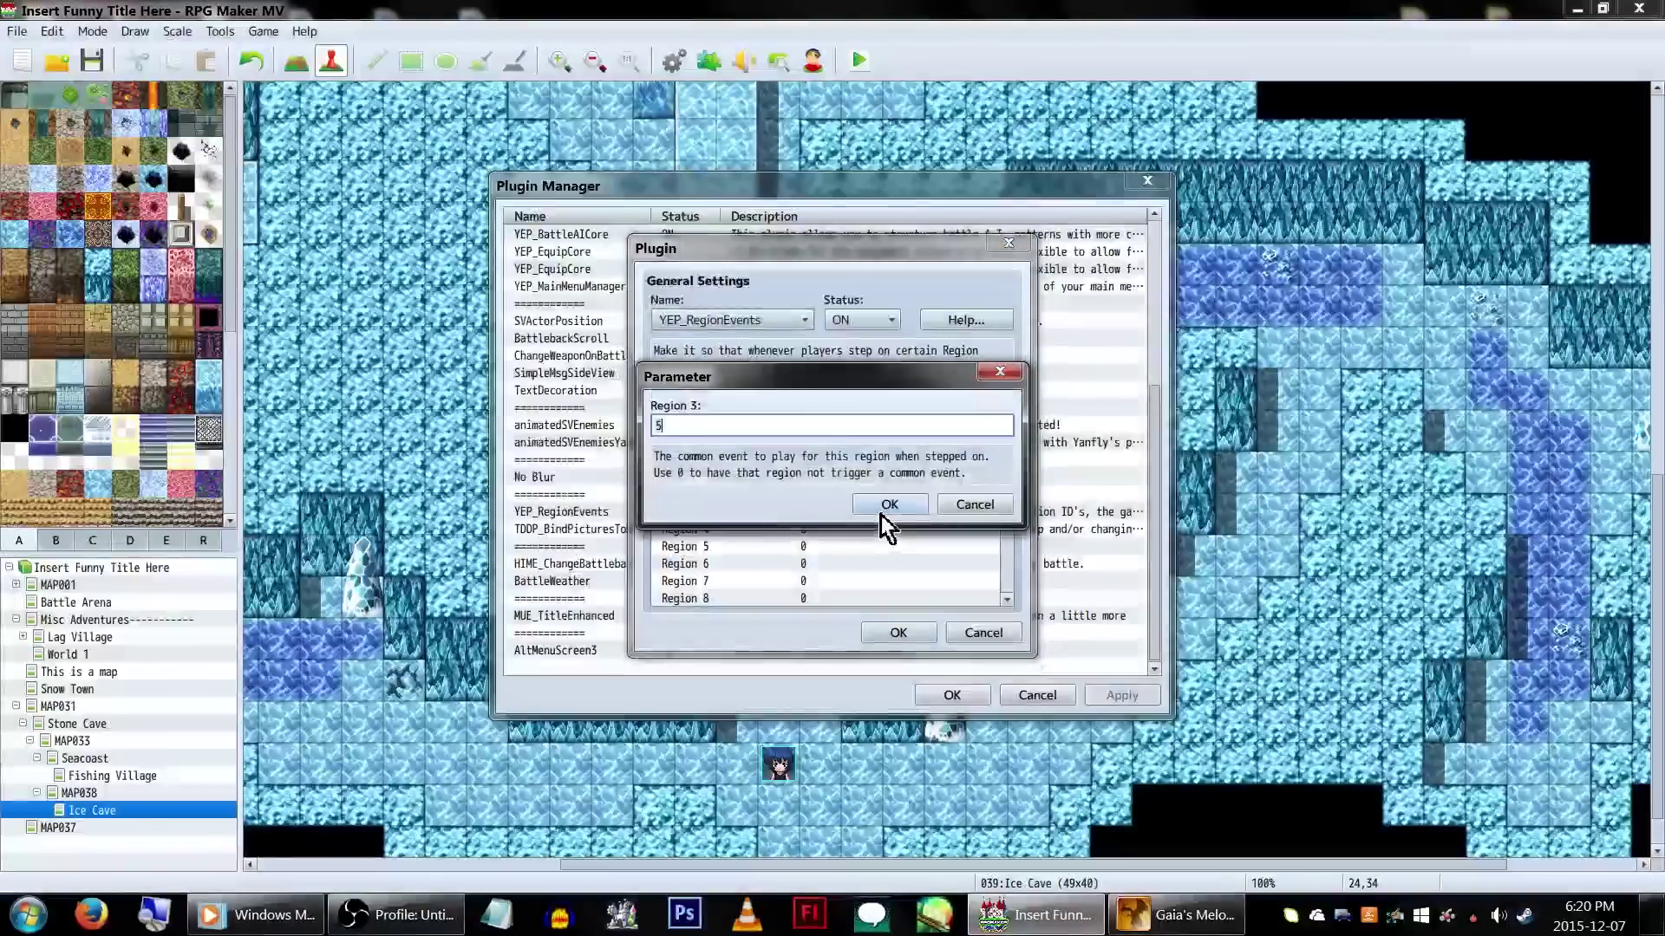
pyautogui.press('BackSpace')
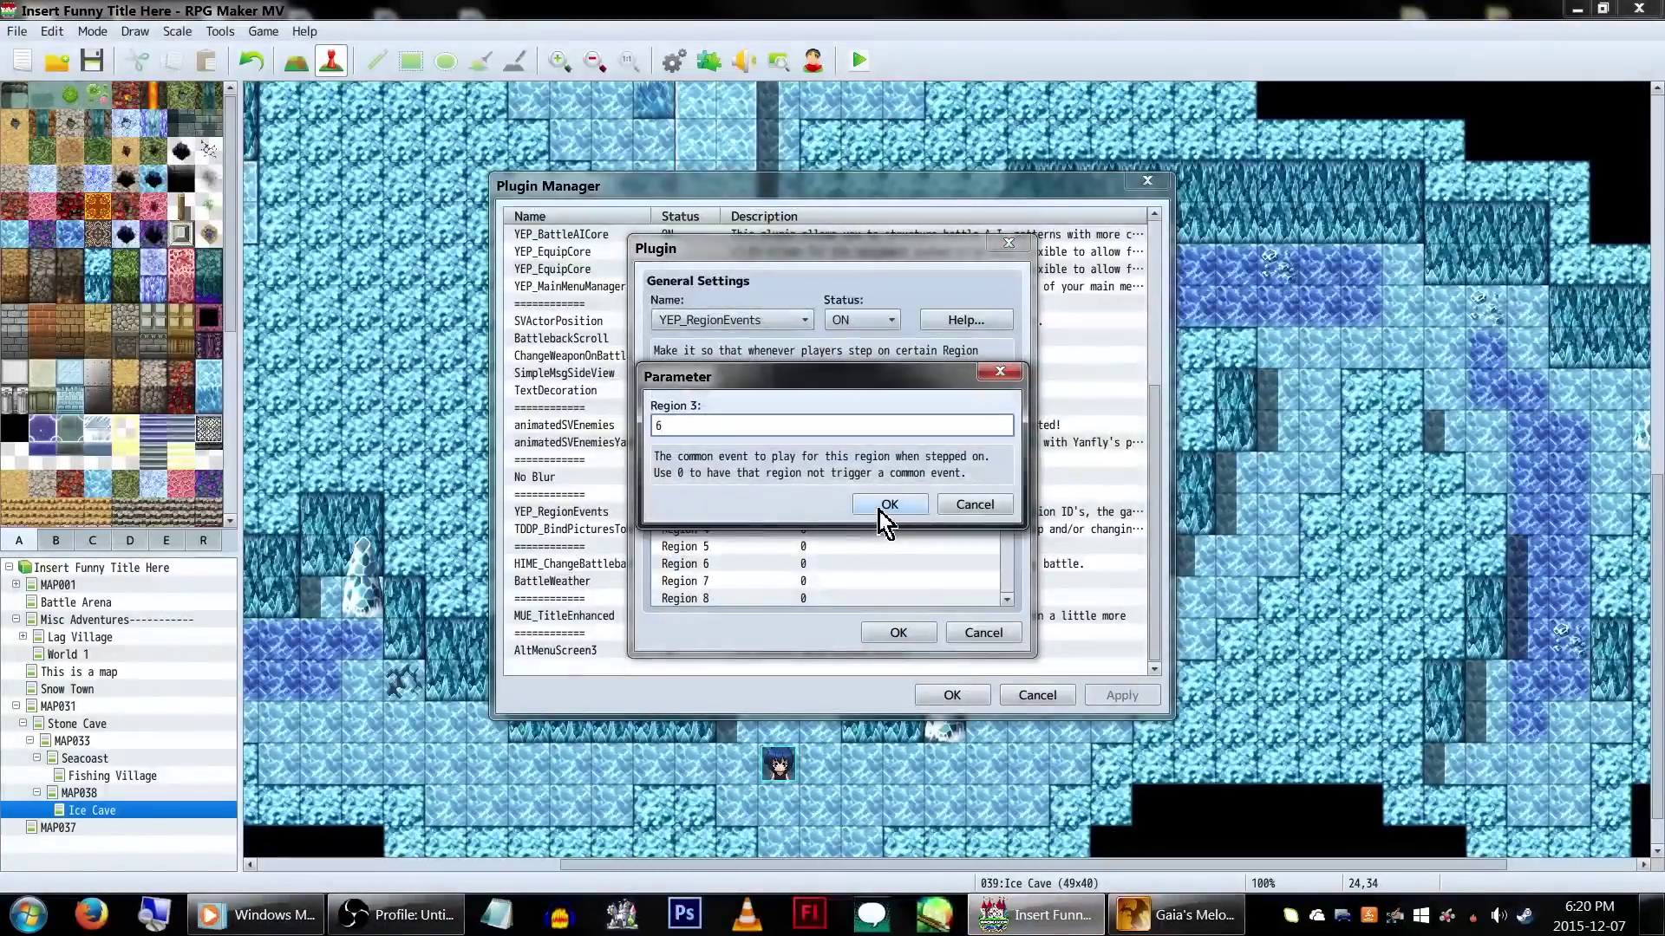
pyautogui.click(880, 507)
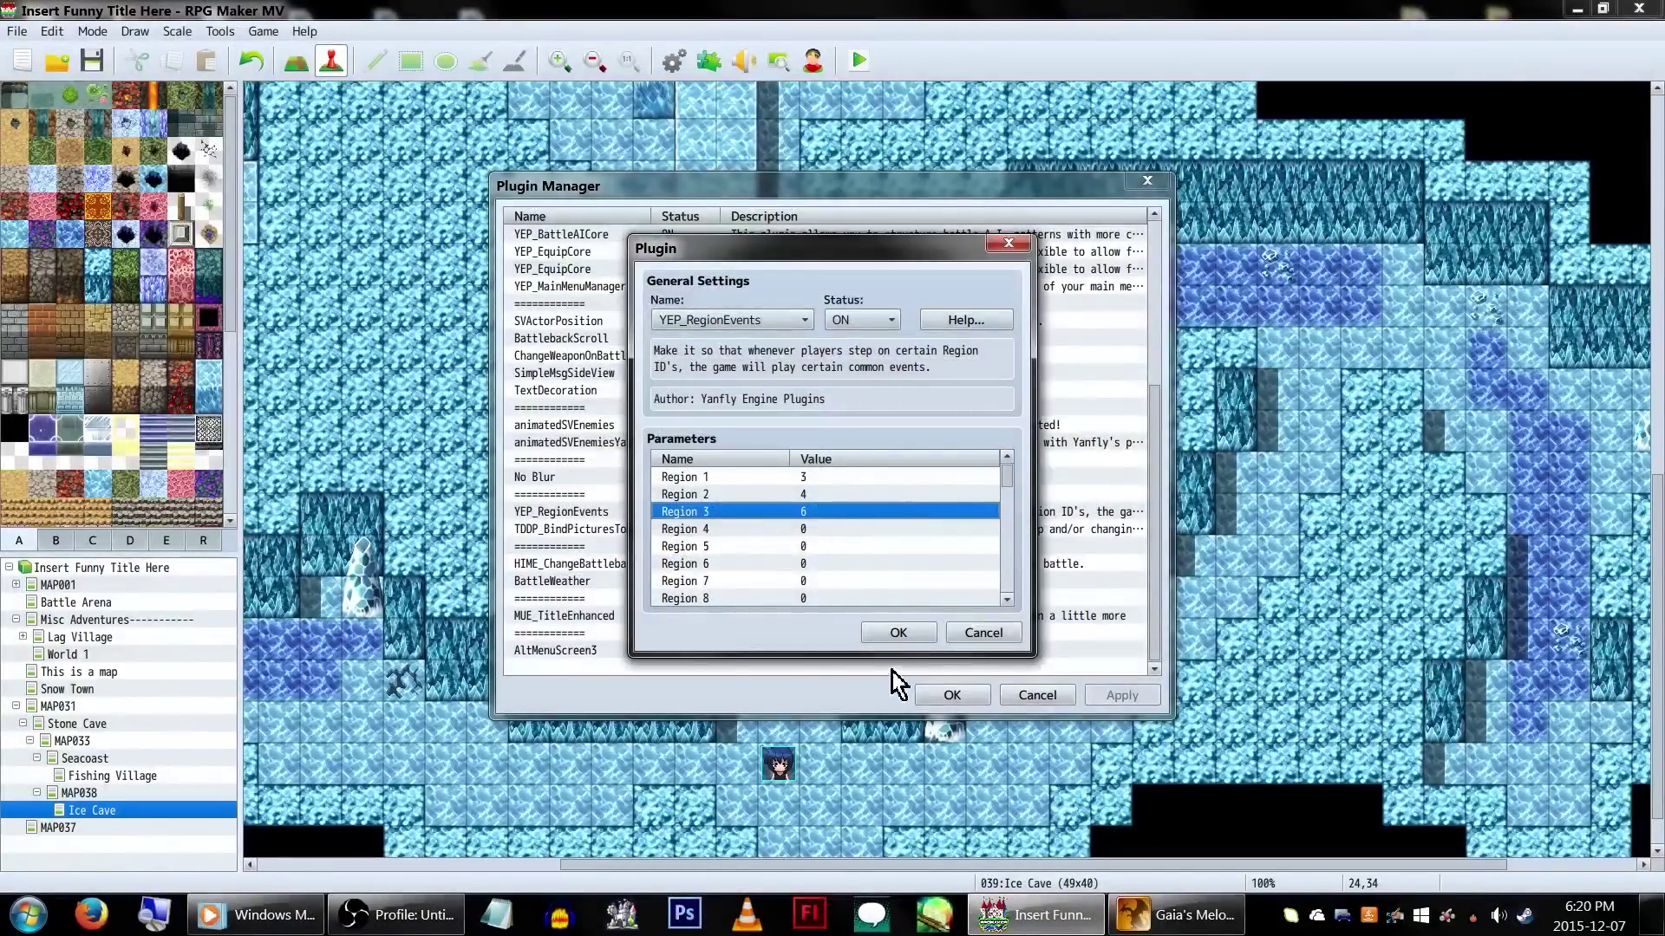
# Apply the plugin settings and add common event slot 0006 in the Database
pyautogui.click(897, 632)
pyautogui.click(944, 698)
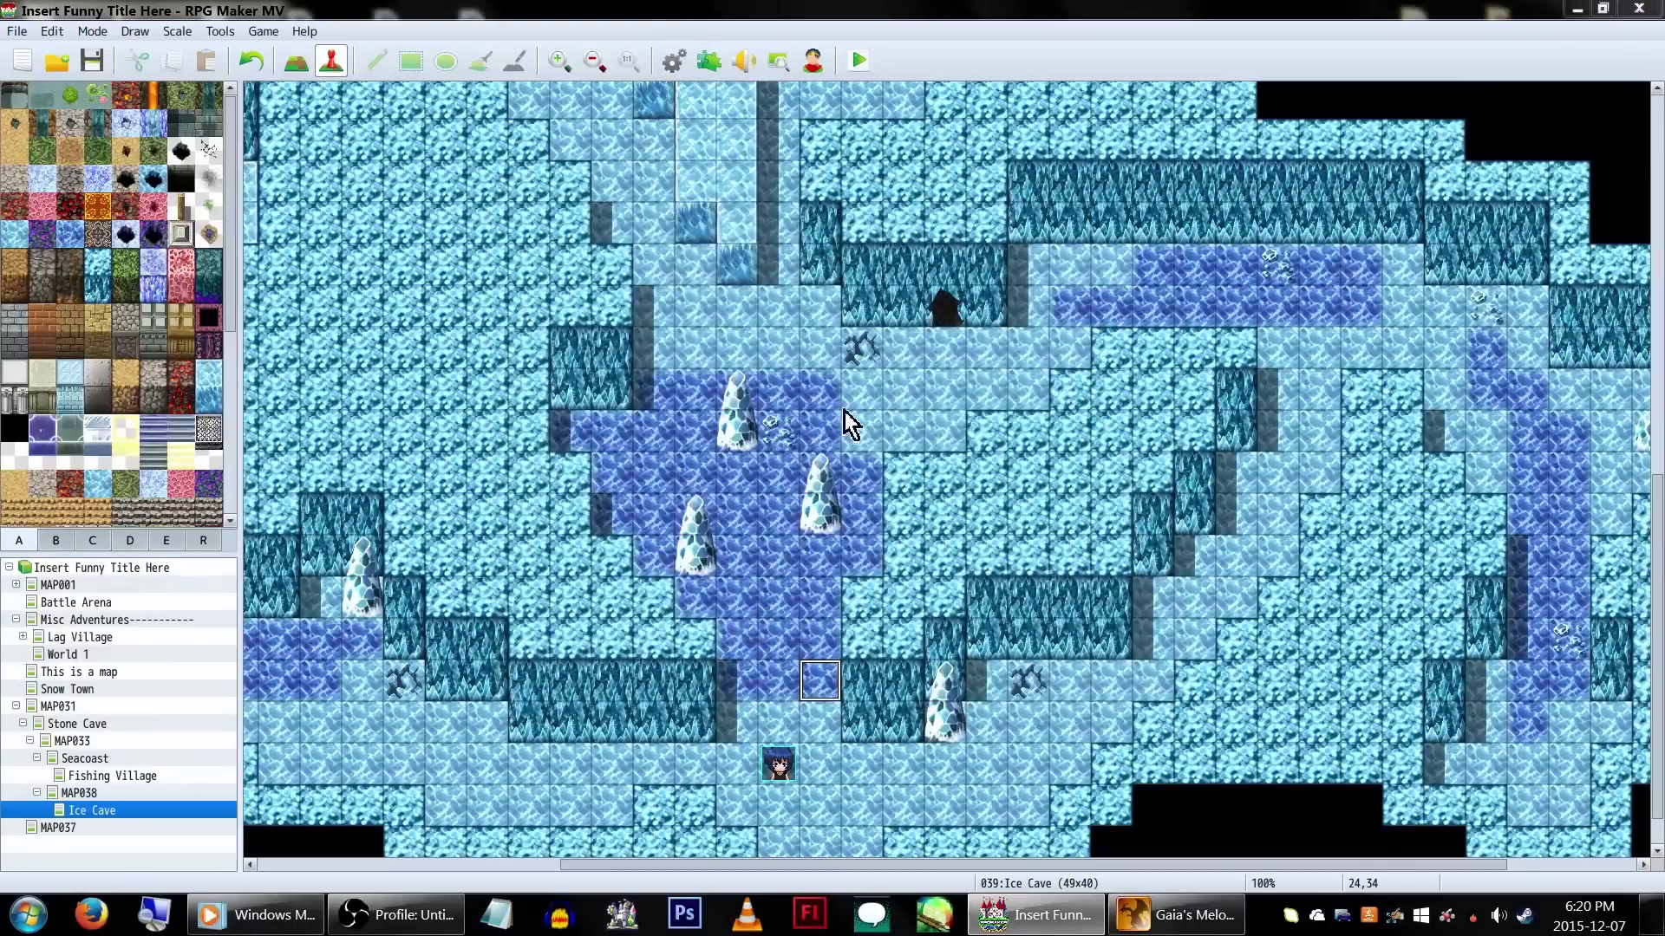
pyautogui.press('F9')
pyautogui.click(598, 716)
pyautogui.click(501, 737)
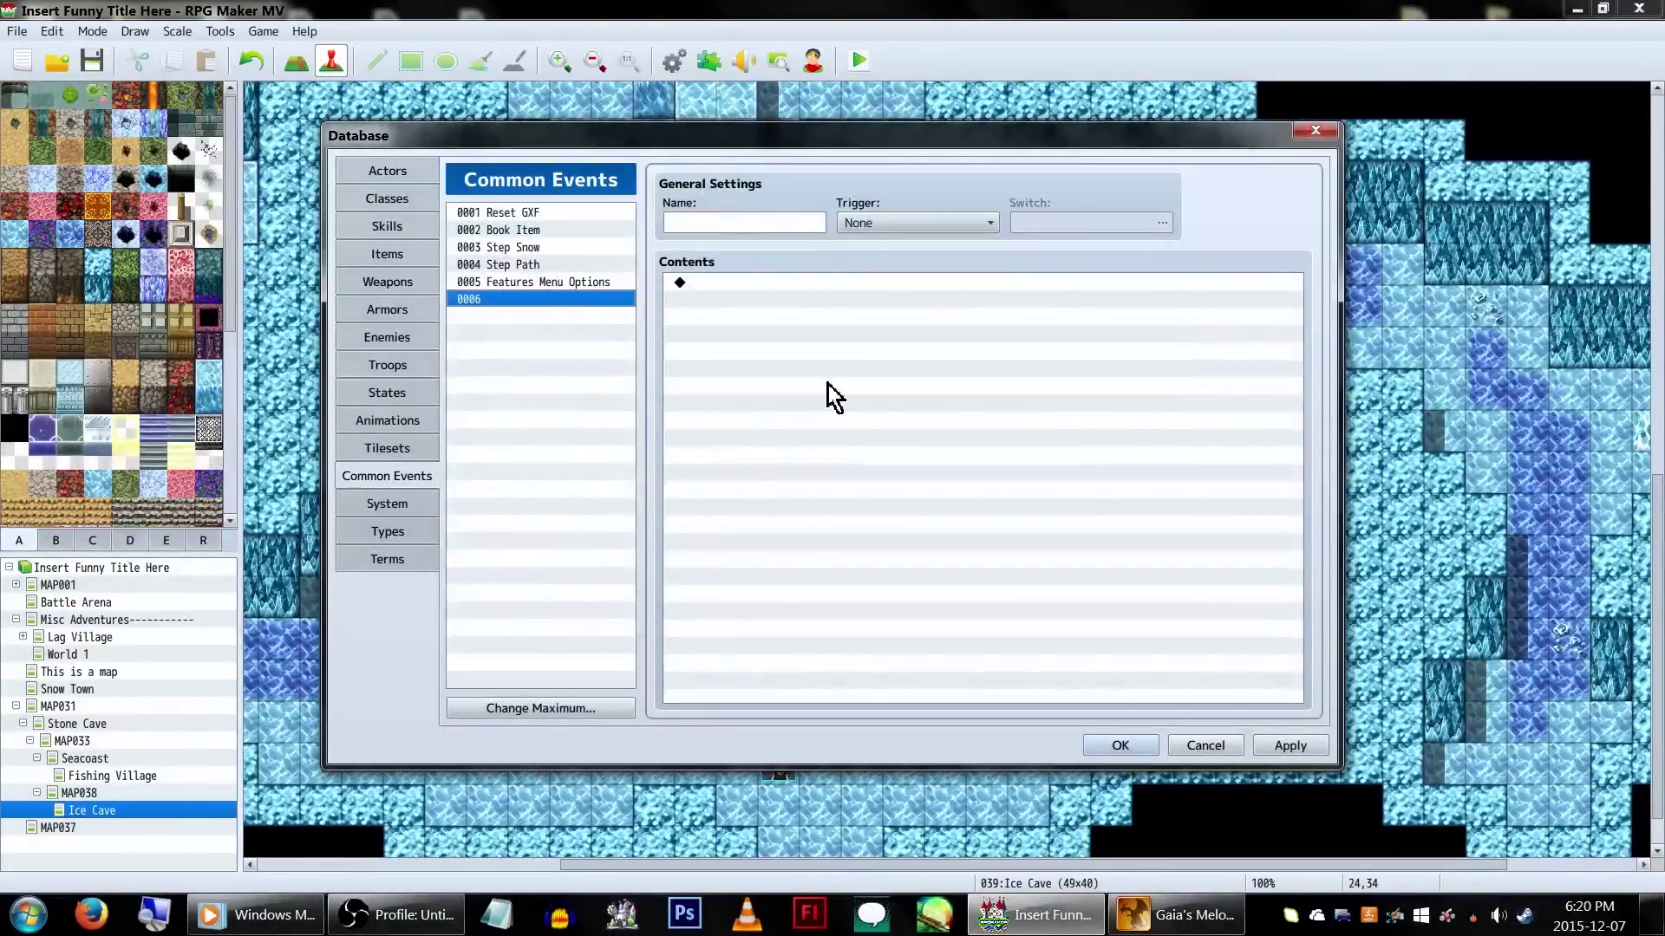
# Give it a player movement route: Walking Animation OFF, 1 Step Forward, Skip If Cannot Move
pyautogui.doubleClick(829, 283)
pyautogui.click(808, 222)
pyautogui.click(876, 361)
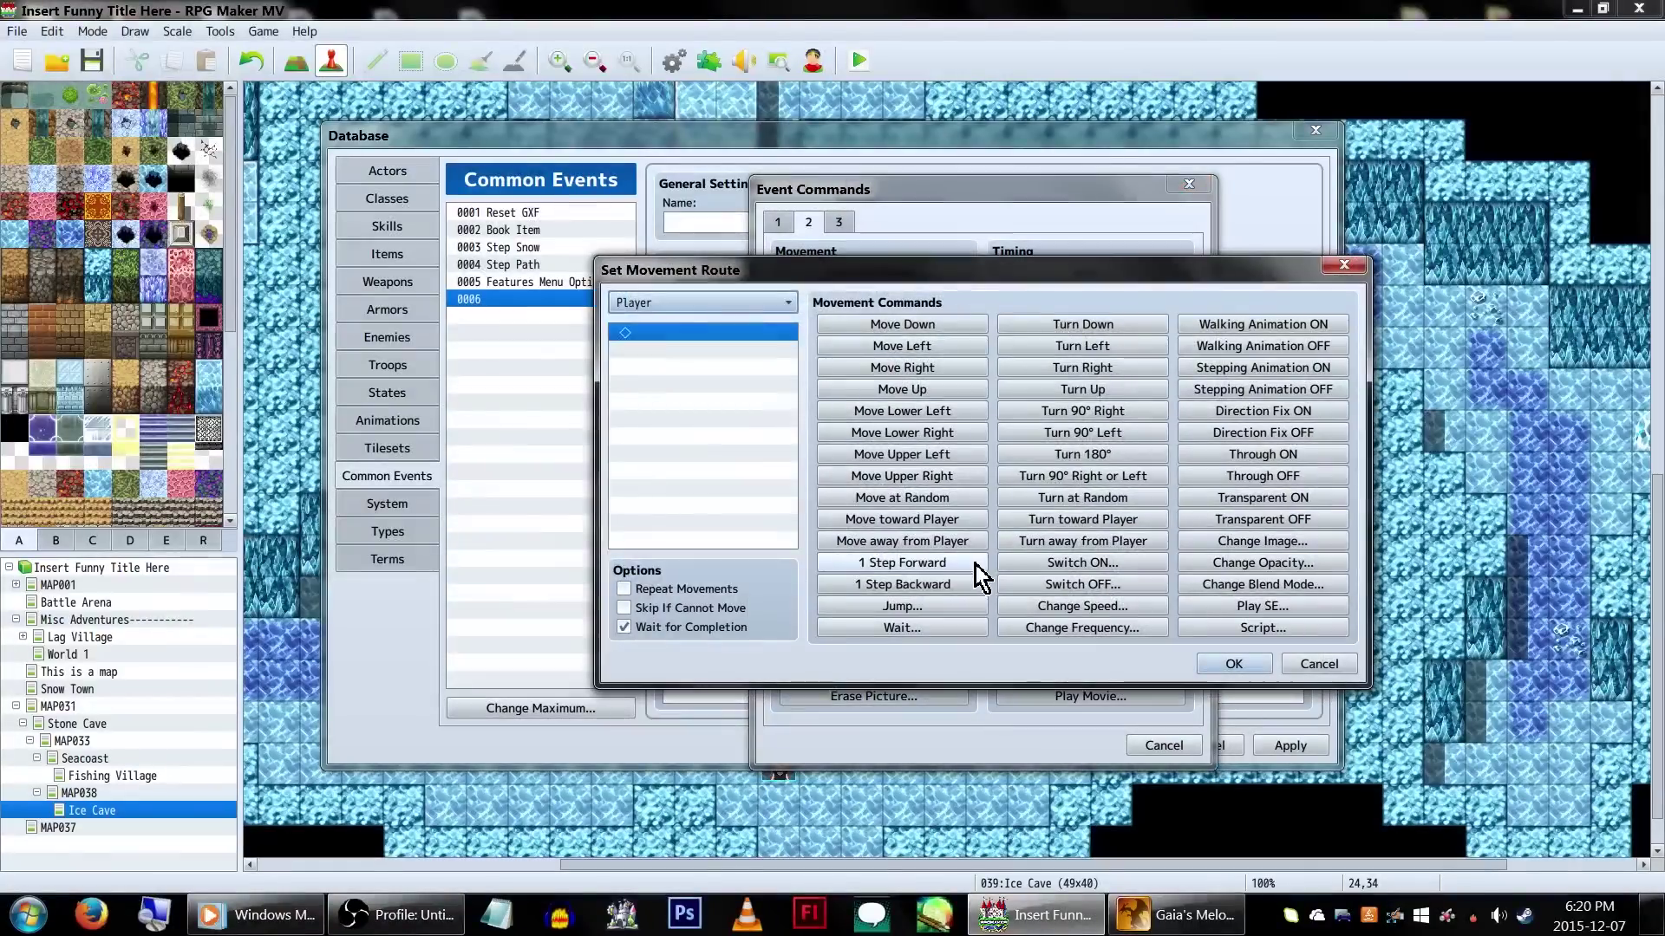
pyautogui.click(945, 564)
pyautogui.click(710, 610)
pyautogui.click(704, 627)
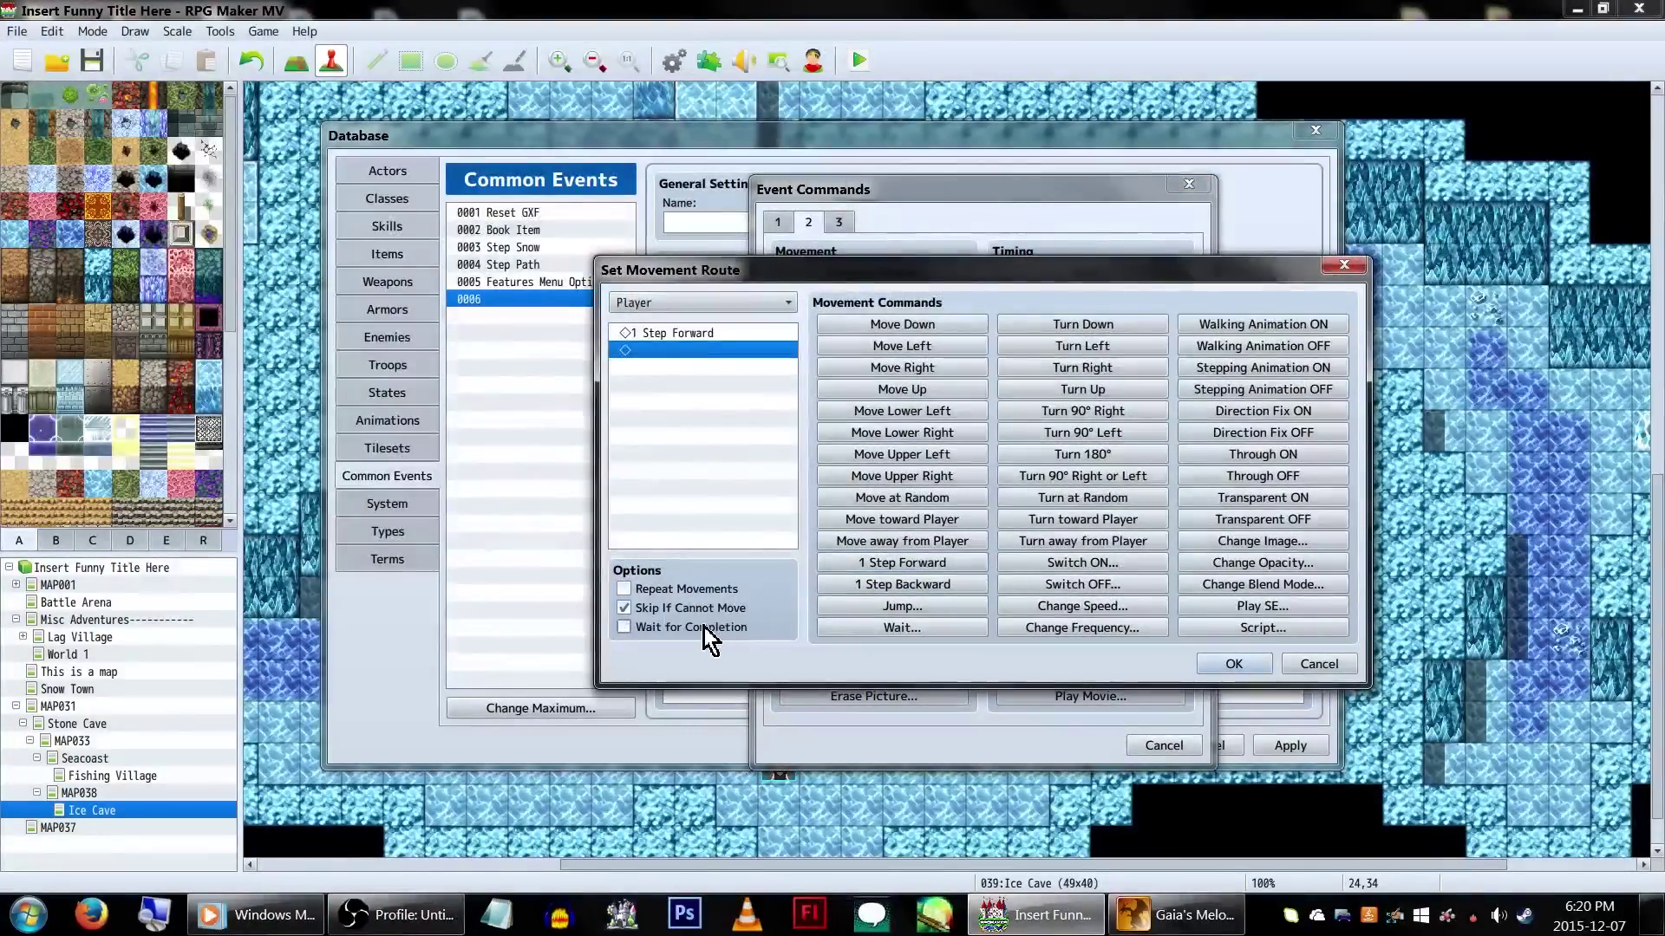
pyautogui.click(685, 333)
pyautogui.click(1259, 347)
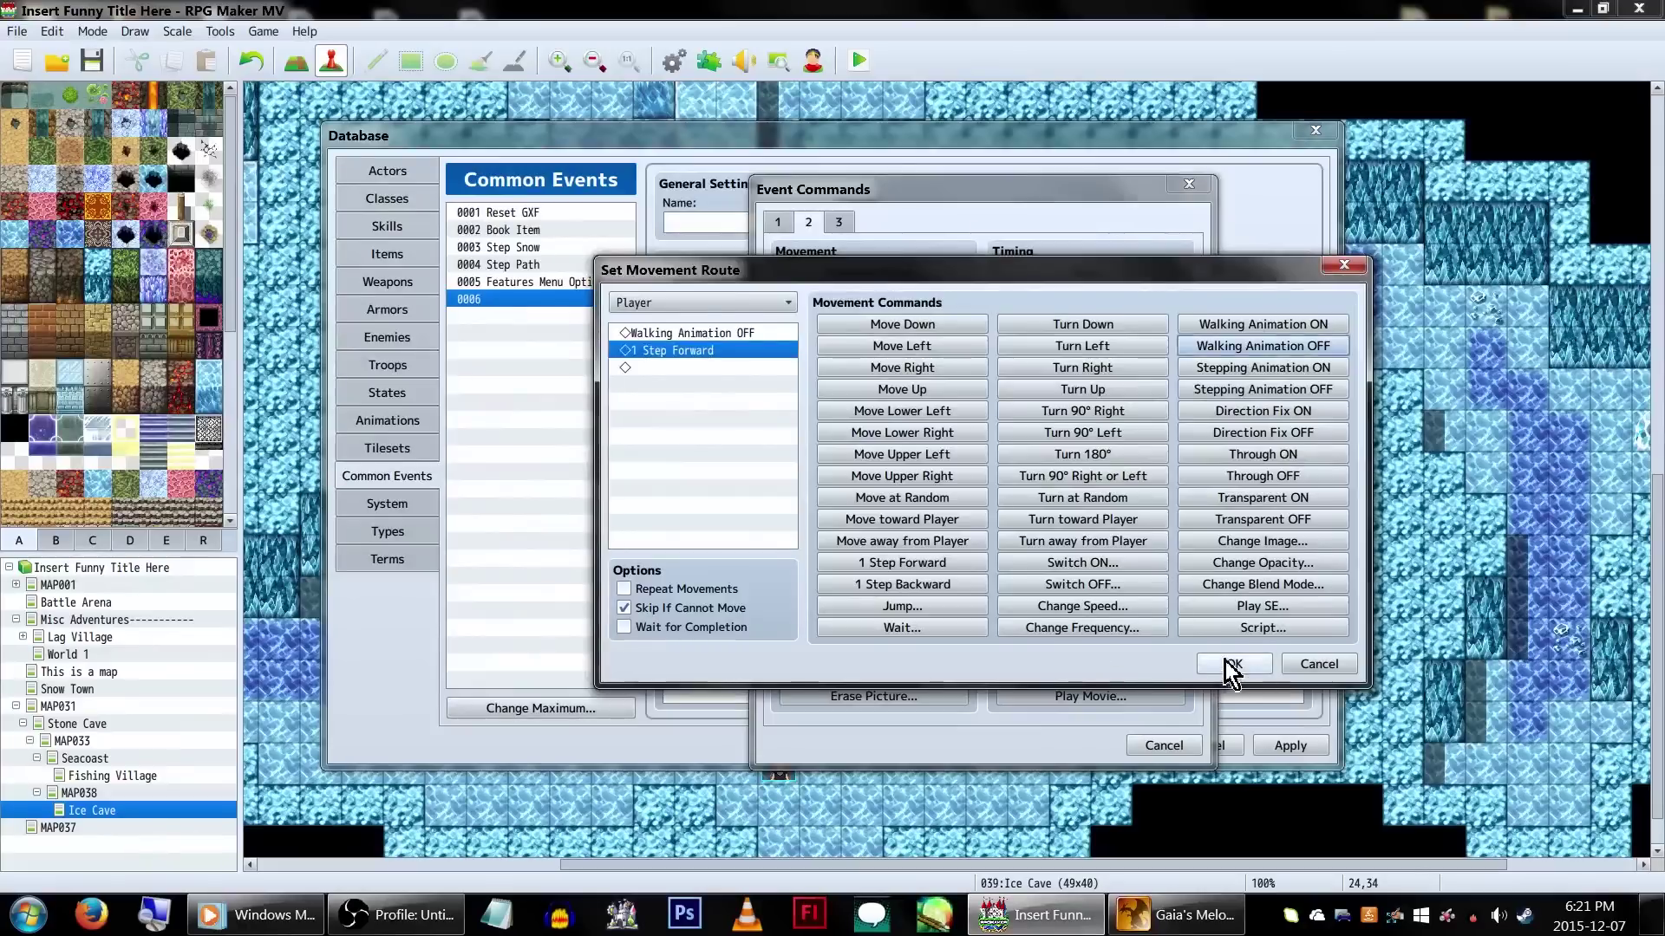
pyautogui.click(1565, 869)
# Name common event 0006 'We be on ICE!' and save the Database
pyautogui.click(780, 223)
pyautogui.write('We be on OCE')
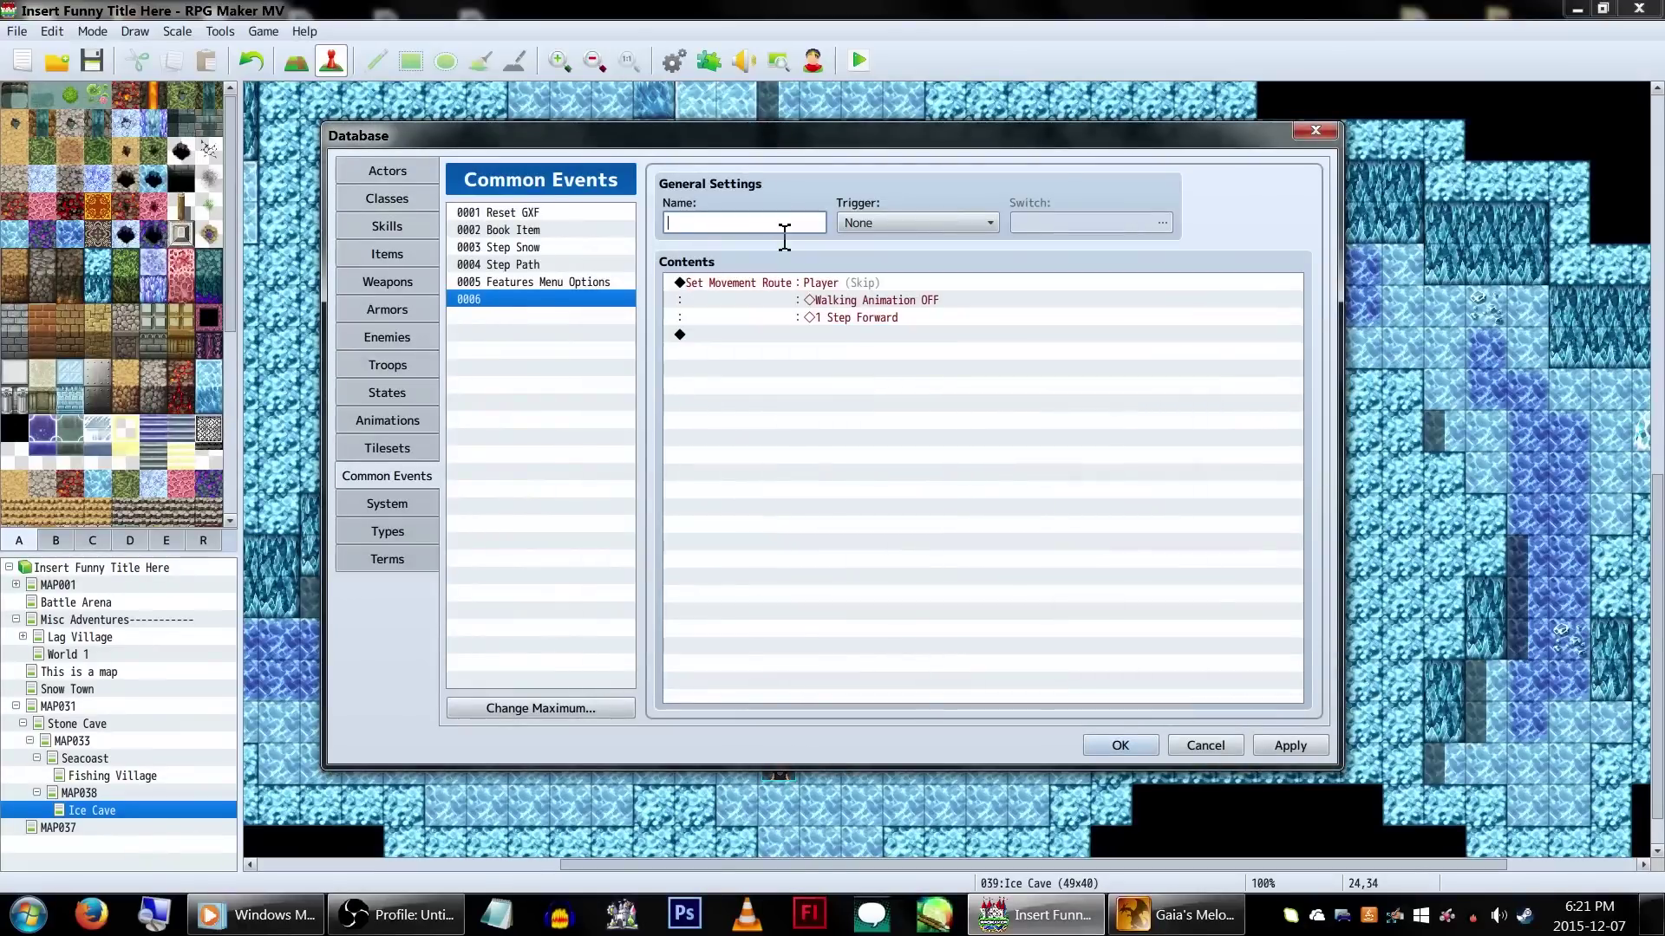
pyautogui.click(1119, 746)
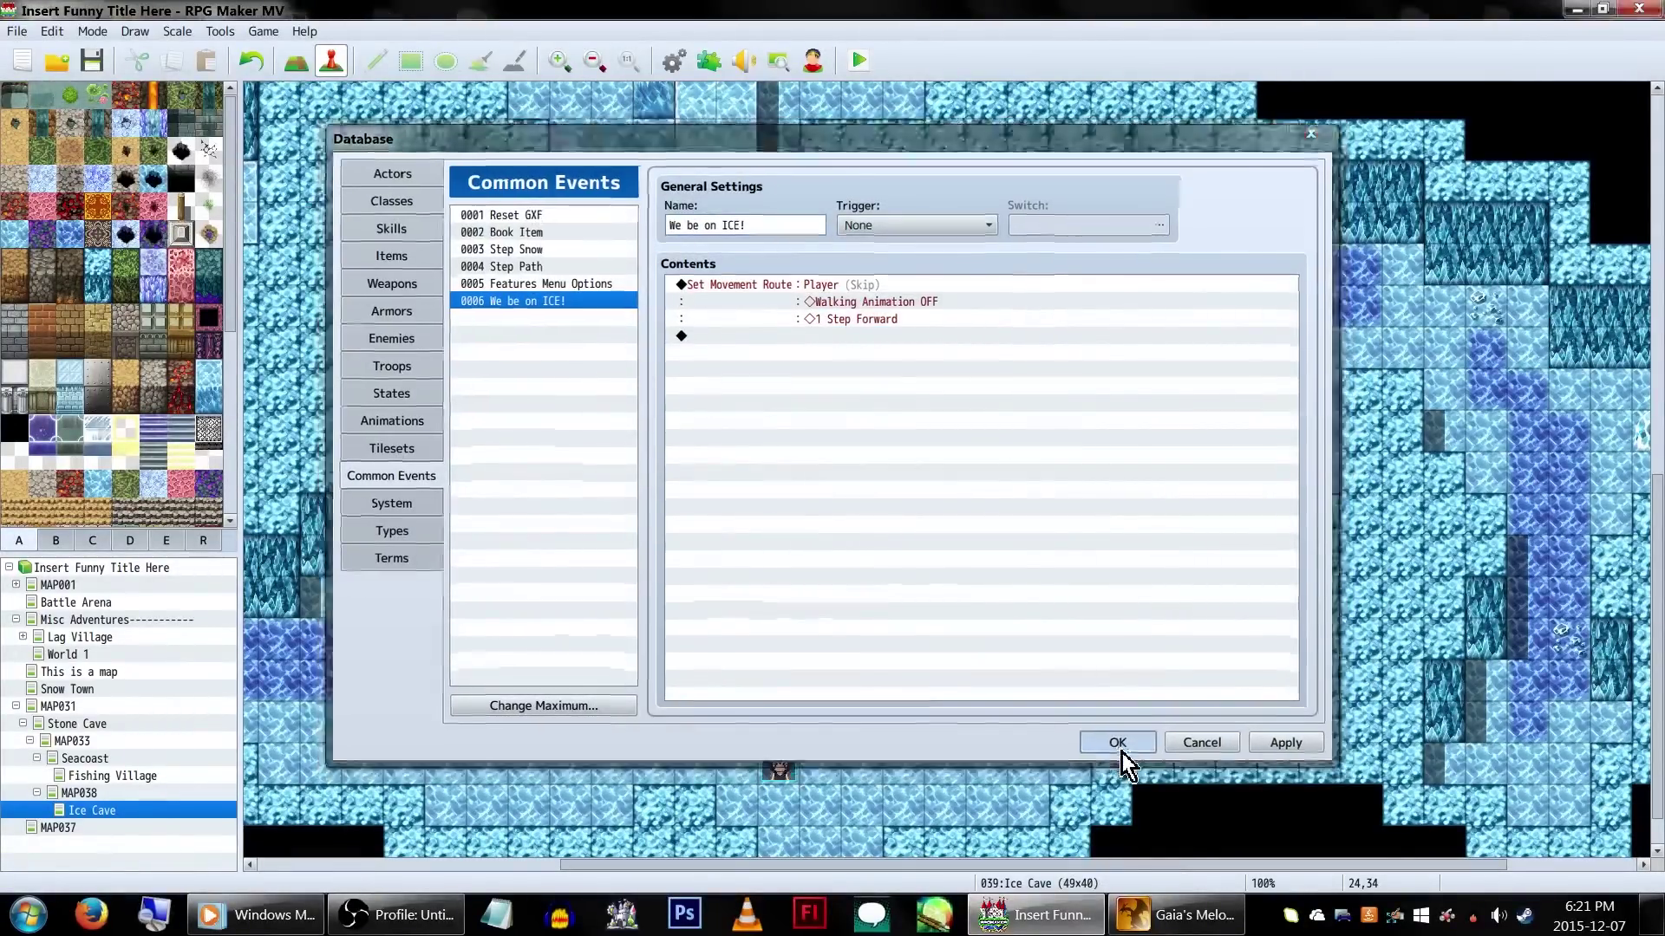
# Set the YEP_RegionEvents Region 4 parameter to common event 7
pyautogui.click(709, 60)
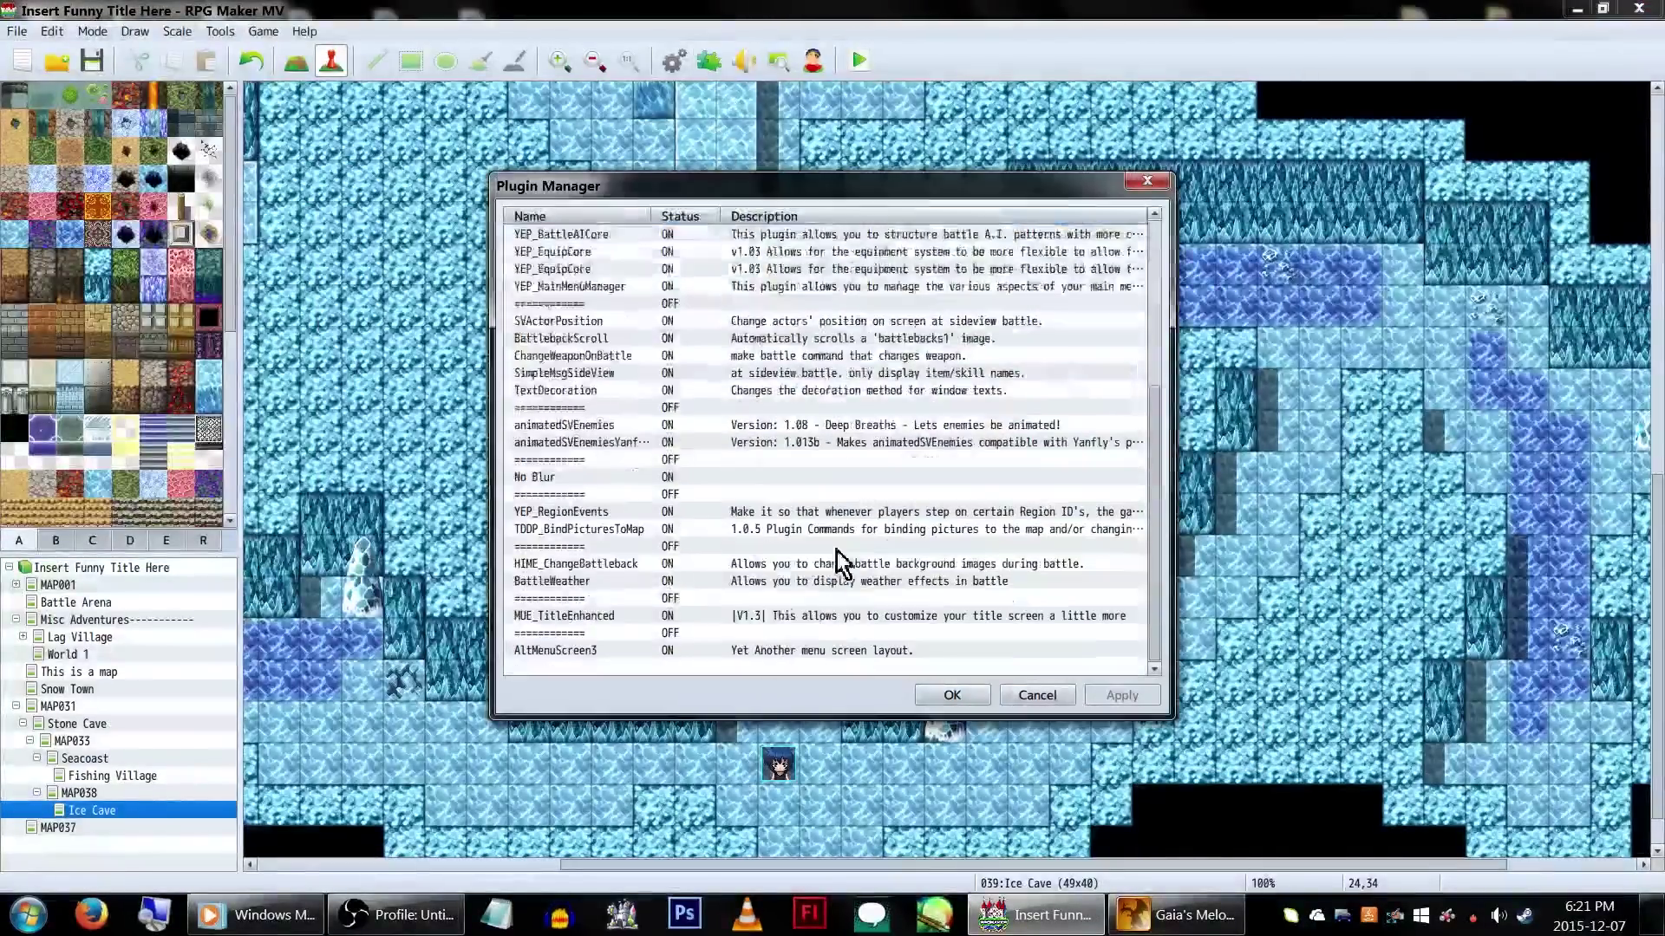
pyautogui.doubleClick(663, 512)
pyautogui.doubleClick(837, 529)
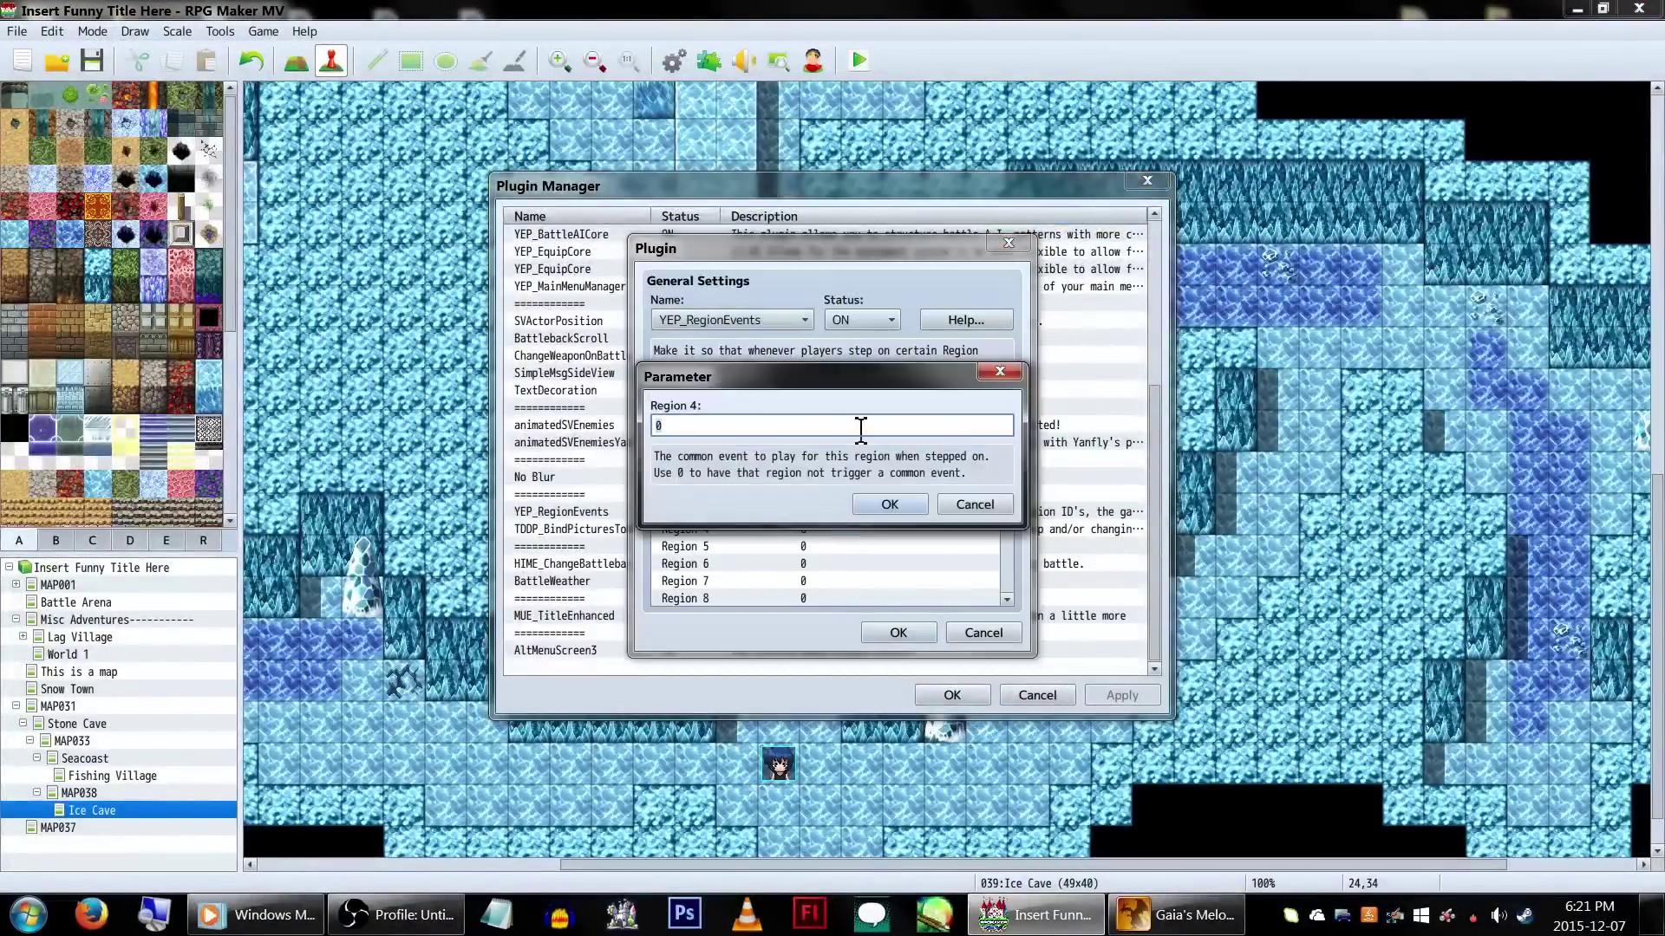
pyautogui.write('7')
pyautogui.click(871, 510)
pyautogui.click(898, 633)
pyautogui.click(952, 695)
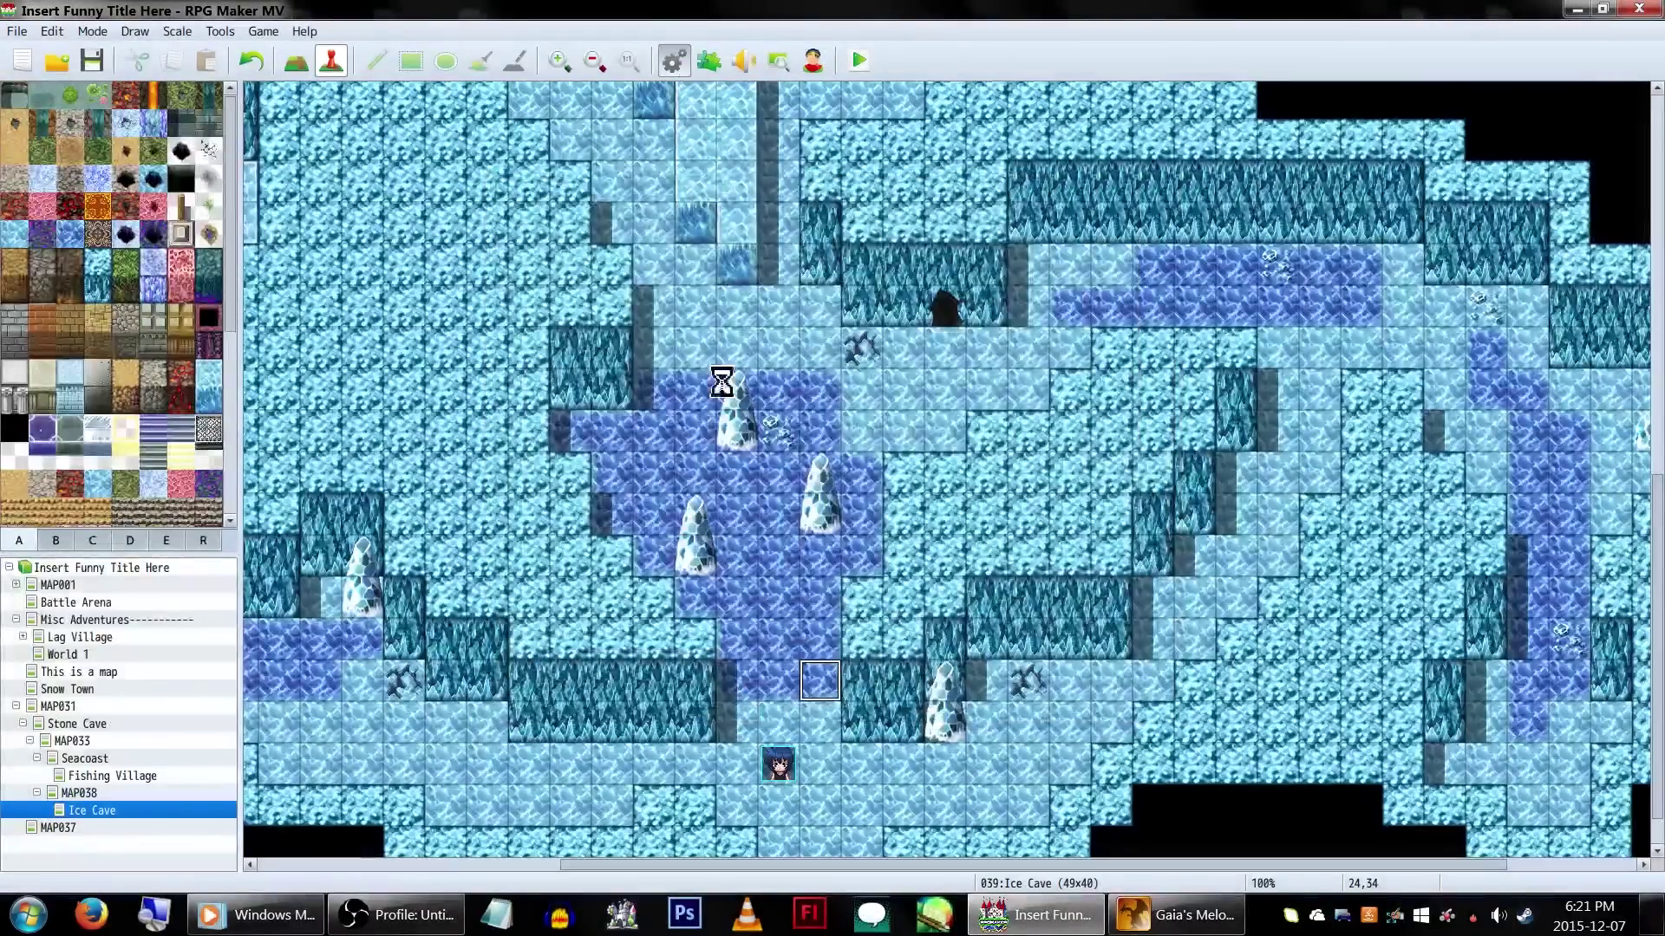
# Raise the common event count to 7 and name entry 0007 'We be OFF ICE!'
pyautogui.click(673, 60)
pyautogui.click(555, 709)
pyautogui.write('7')
pyautogui.click(494, 732)
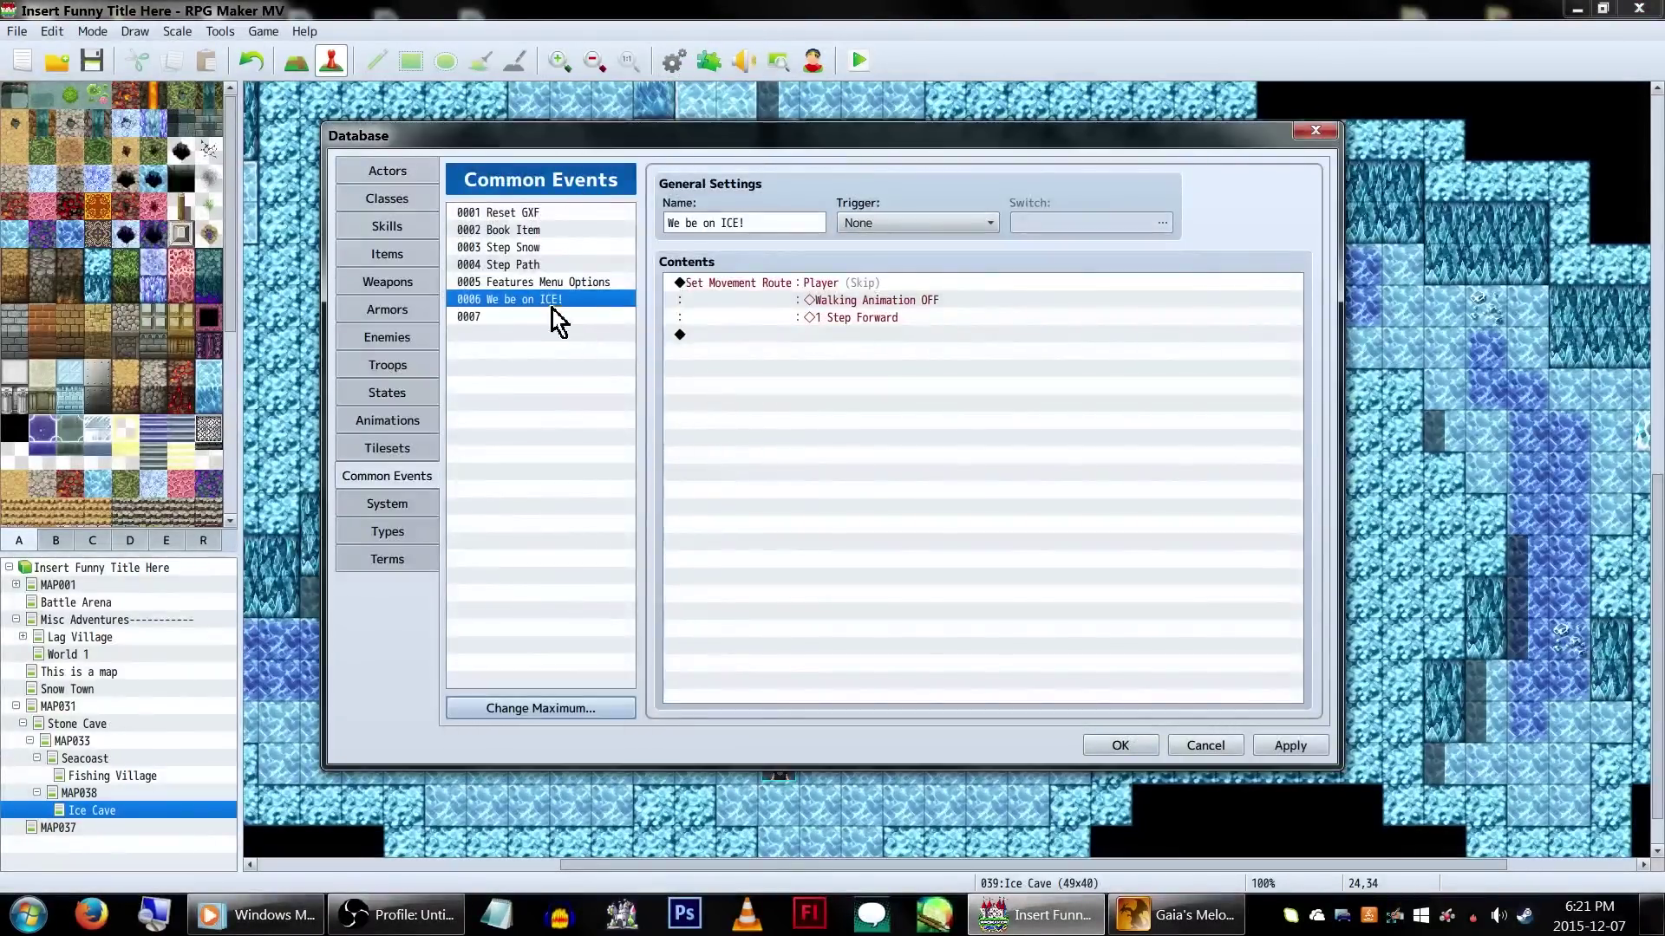
pyautogui.click(485, 316)
pyautogui.click(706, 226)
pyautogui.write('We be OFF ICE!')
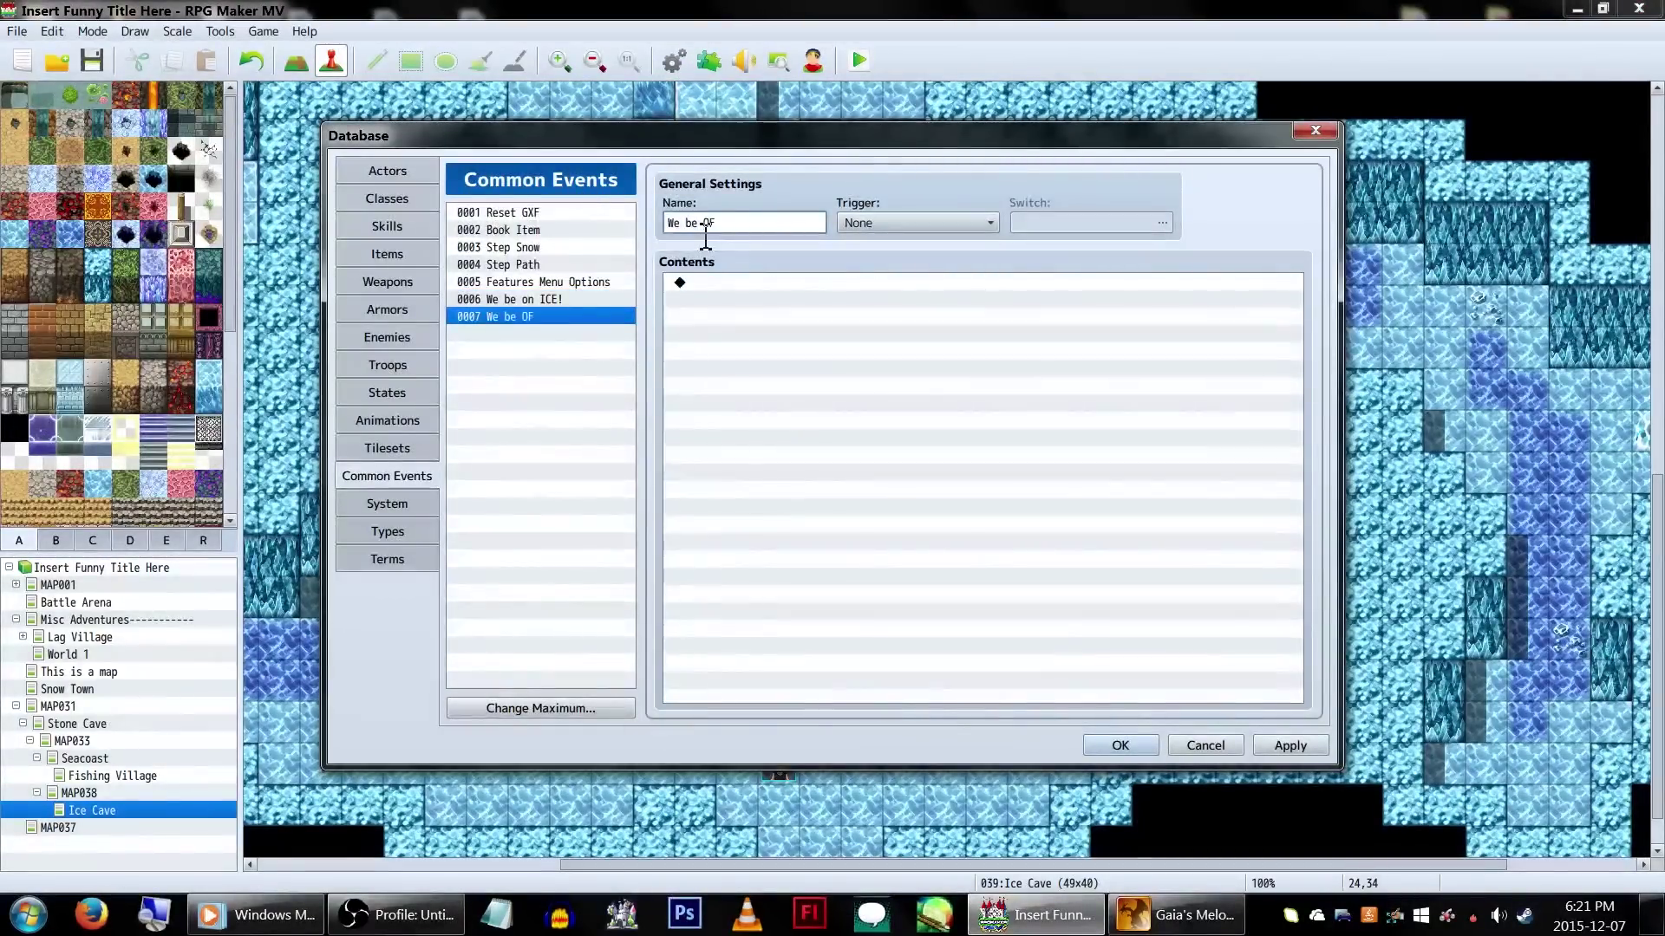
# Give event 0007 a player movement route turning Walking Animation ON
pyautogui.doubleClick(866, 382)
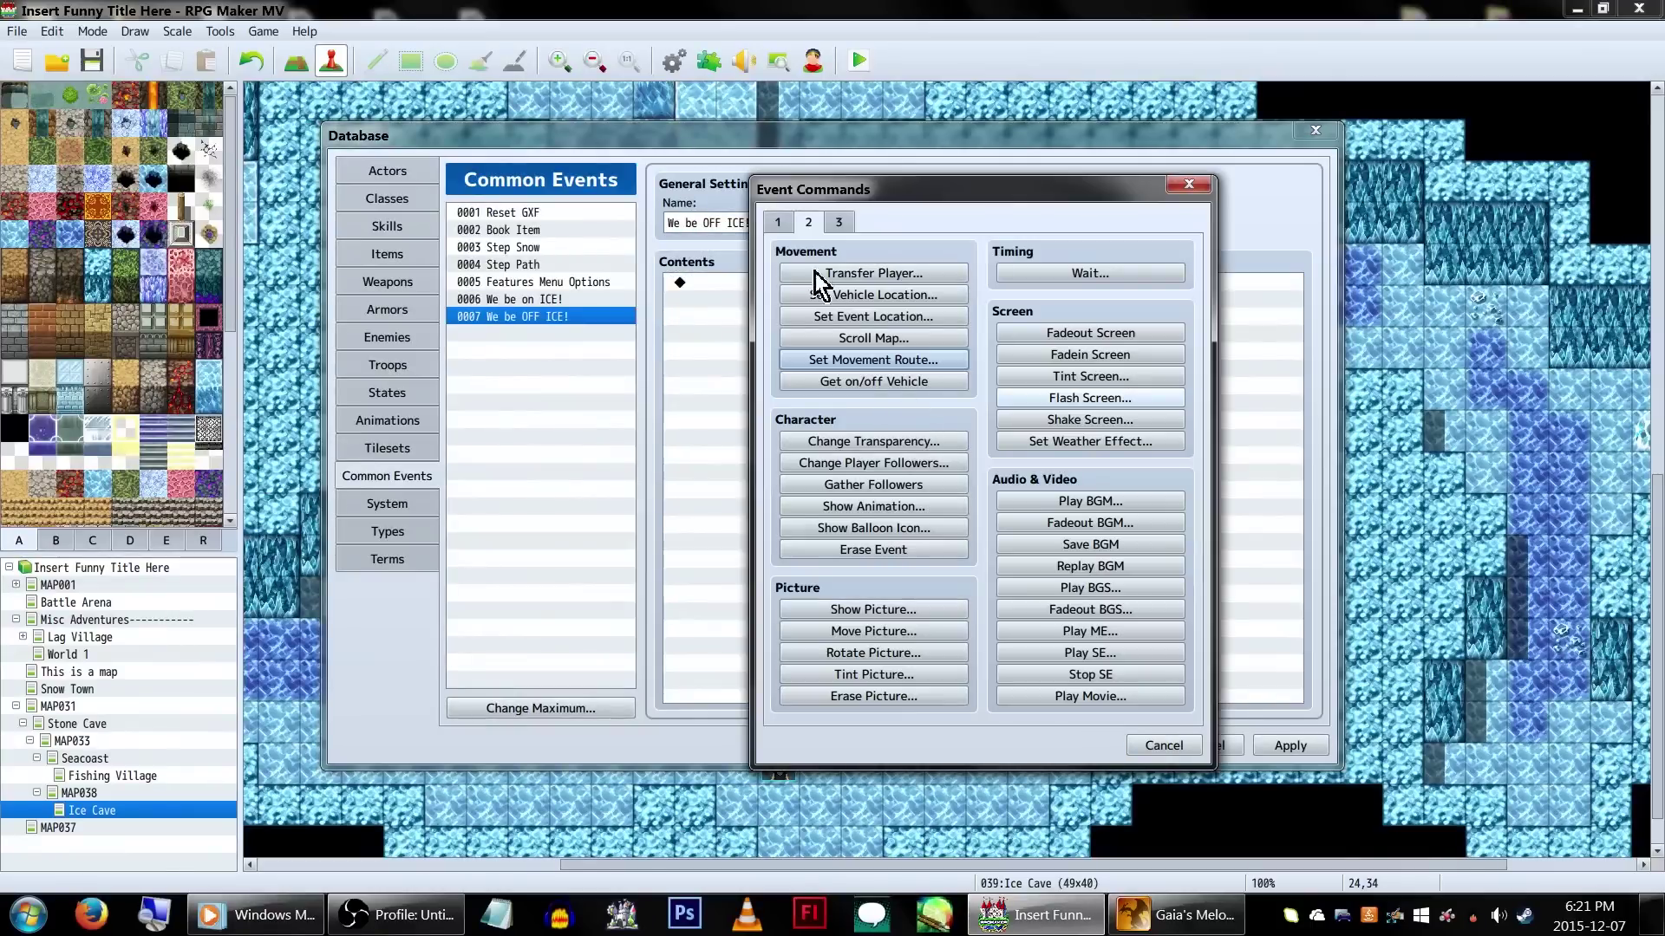
pyautogui.click(819, 362)
pyautogui.click(1298, 329)
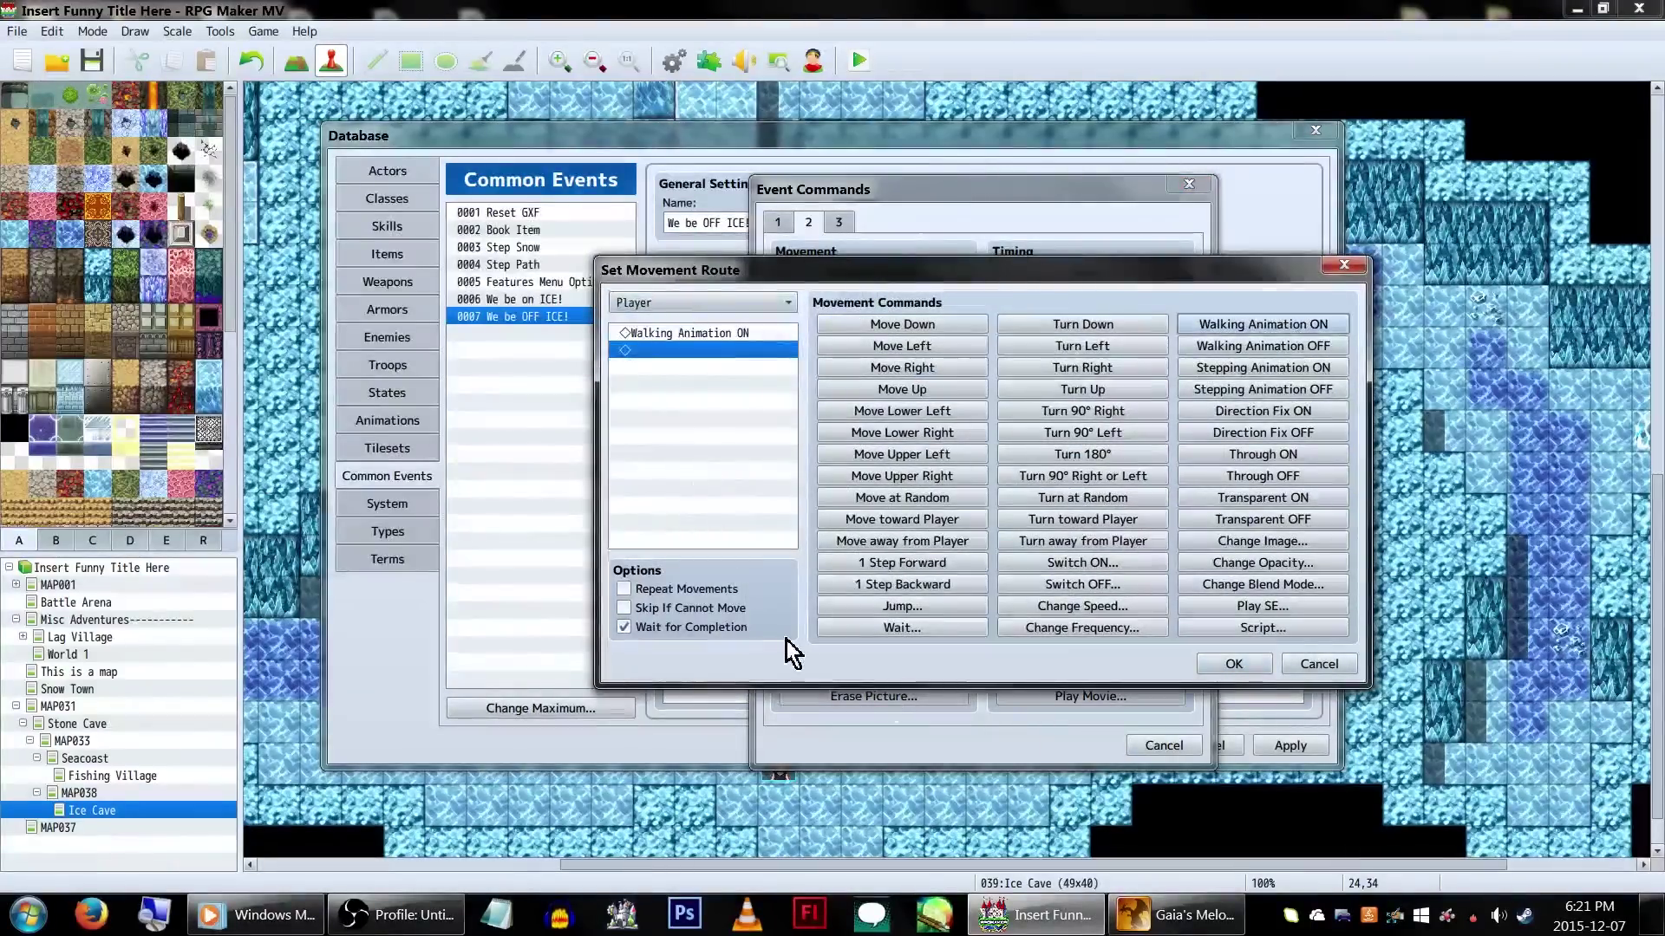
pyautogui.click(1228, 665)
# Save the Database and paint region 3 over the ice pool in Region mode
pyautogui.click(1108, 751)
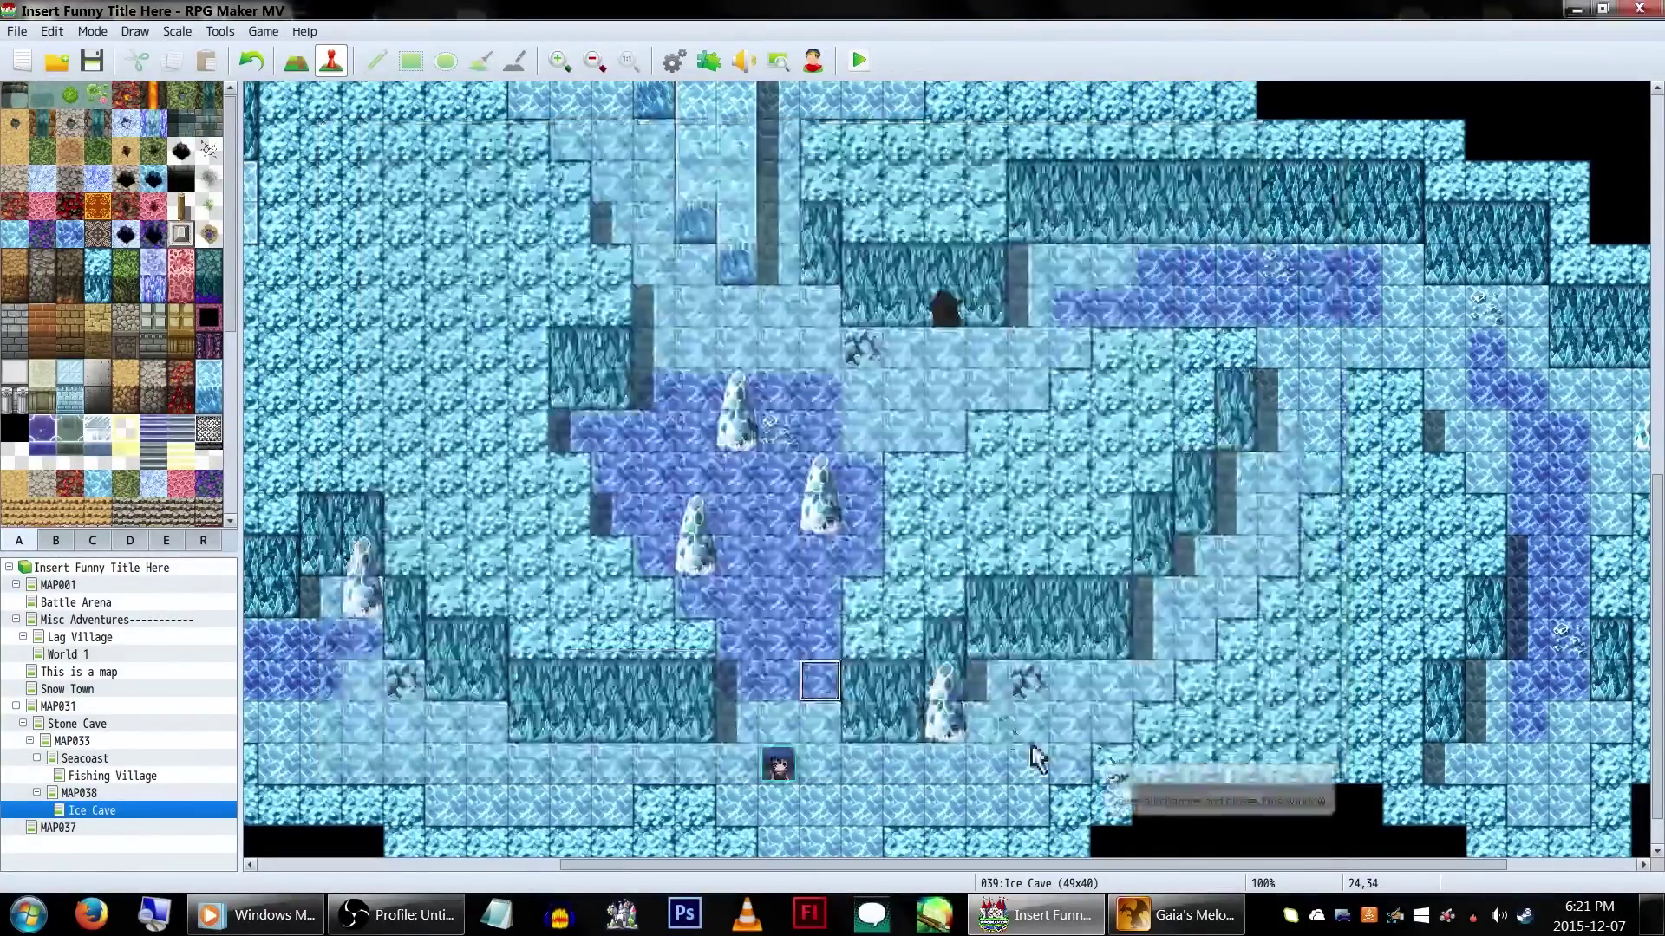
pyautogui.click(296, 64)
pyautogui.click(203, 541)
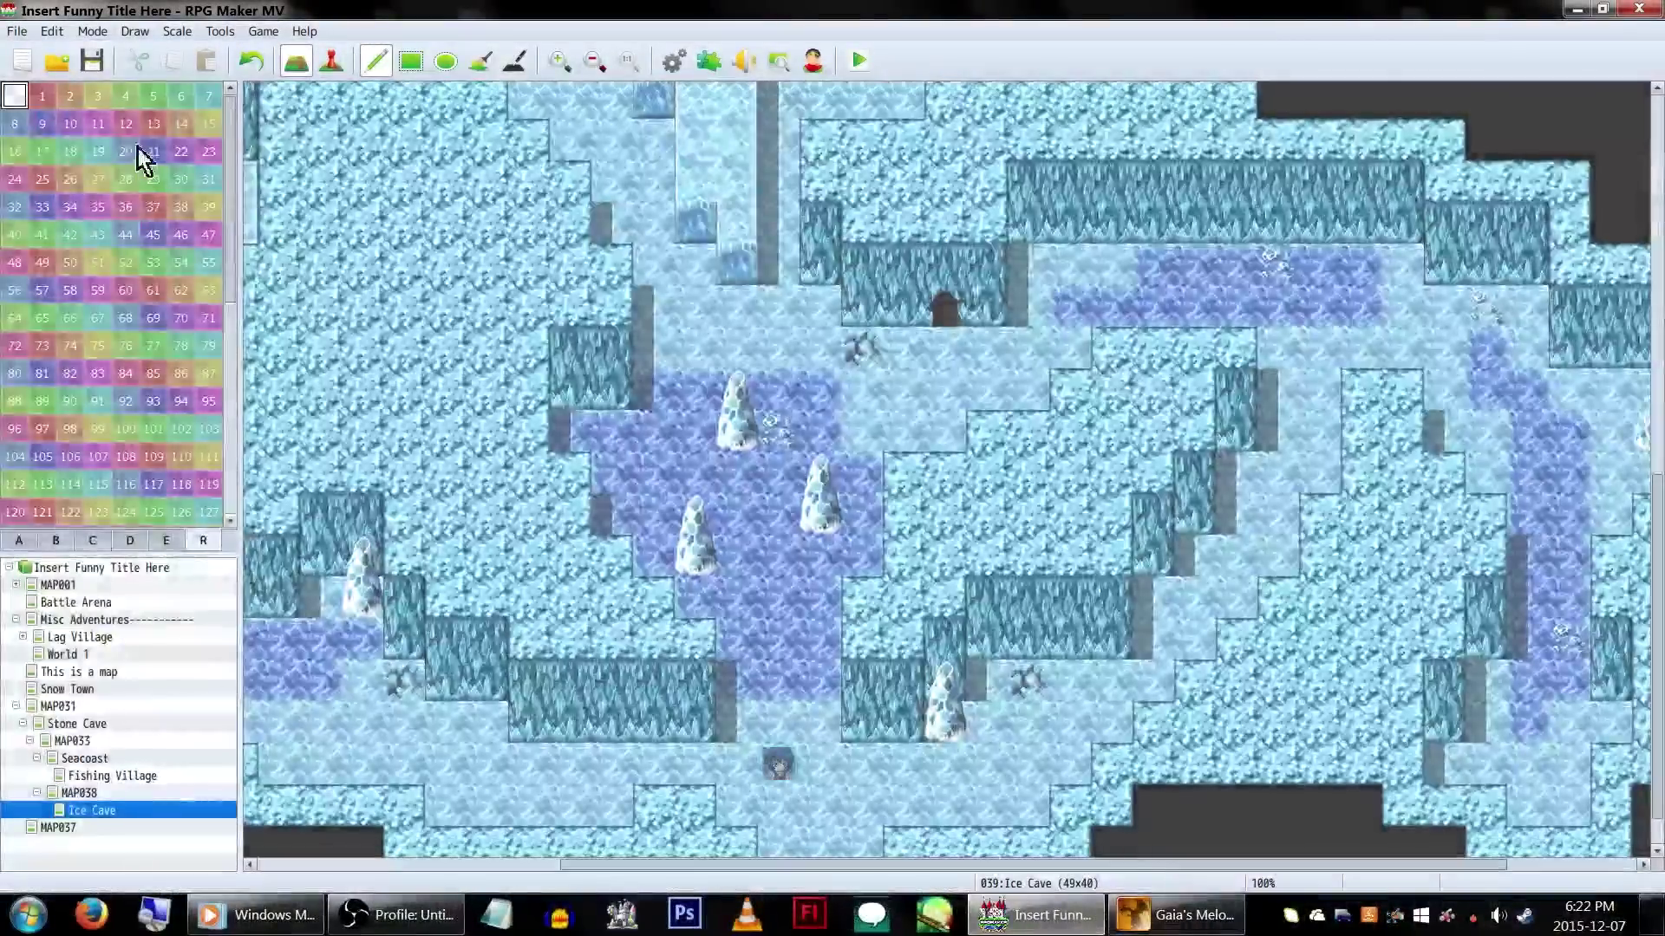
pyautogui.click(97, 96)
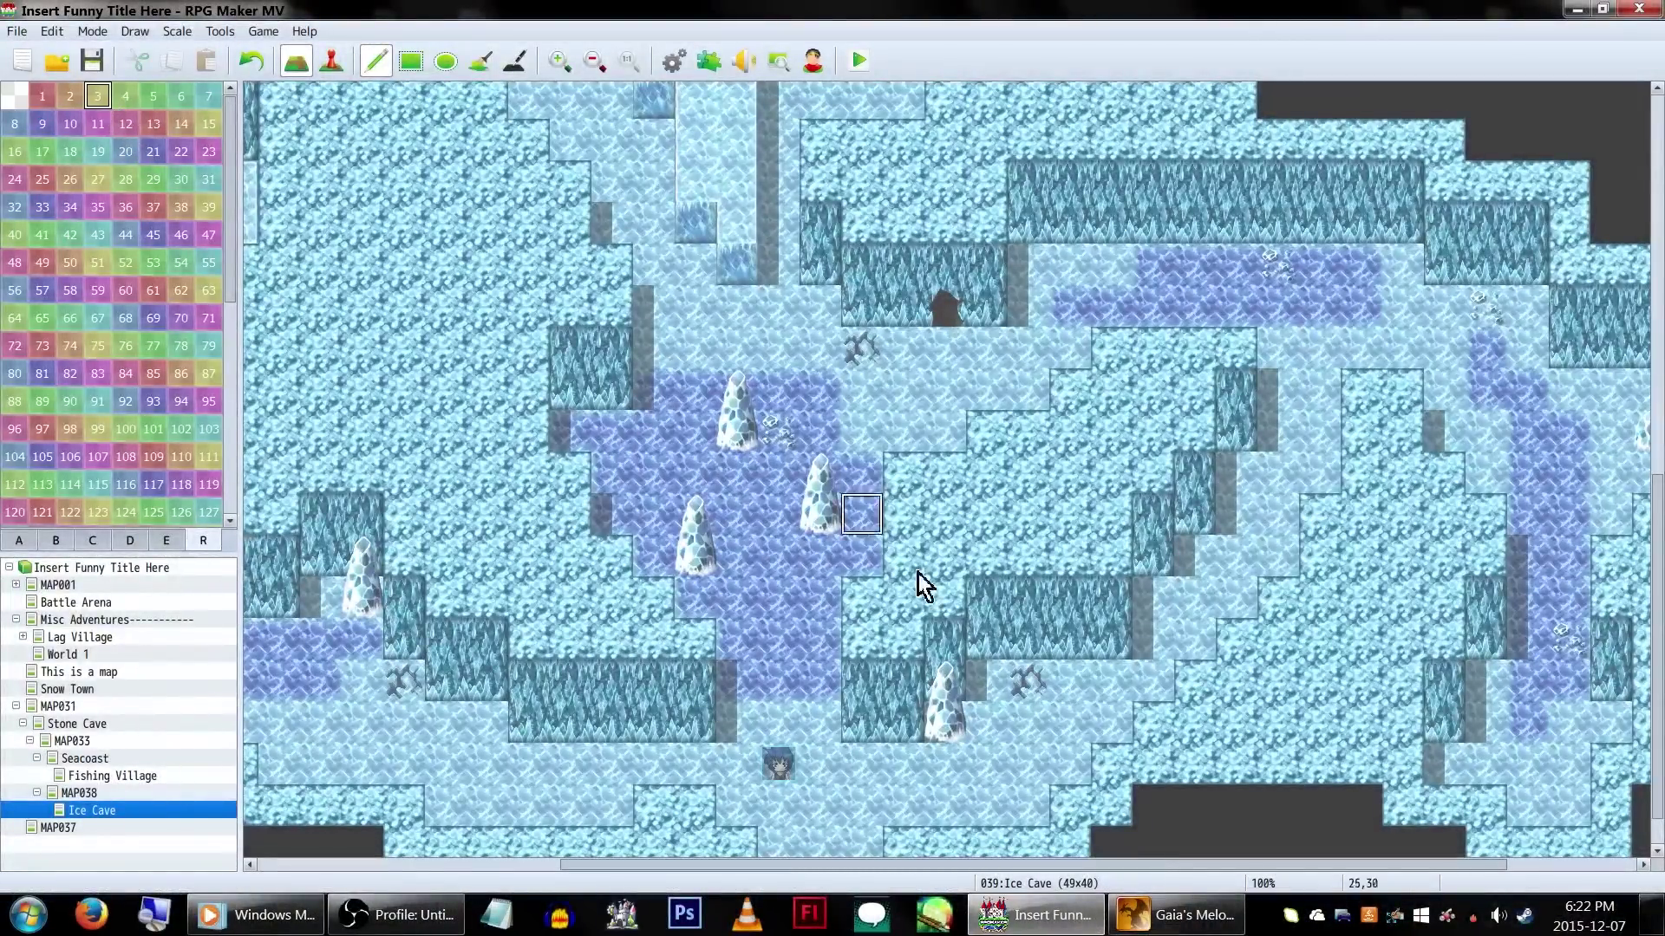
pyautogui.moveTo(736, 682)
pyautogui.mouseDown()
pyautogui.moveTo(774, 636)
pyautogui.moveTo(814, 641)
pyautogui.moveTo(717, 586)
pyautogui.moveTo(814, 596)
pyautogui.moveTo(871, 561)
pyautogui.moveTo(764, 516)
pyautogui.moveTo(813, 390)
pyautogui.moveTo(633, 485)
pyautogui.moveTo(586, 427)
pyautogui.moveTo(763, 737)
pyautogui.mouseUp()
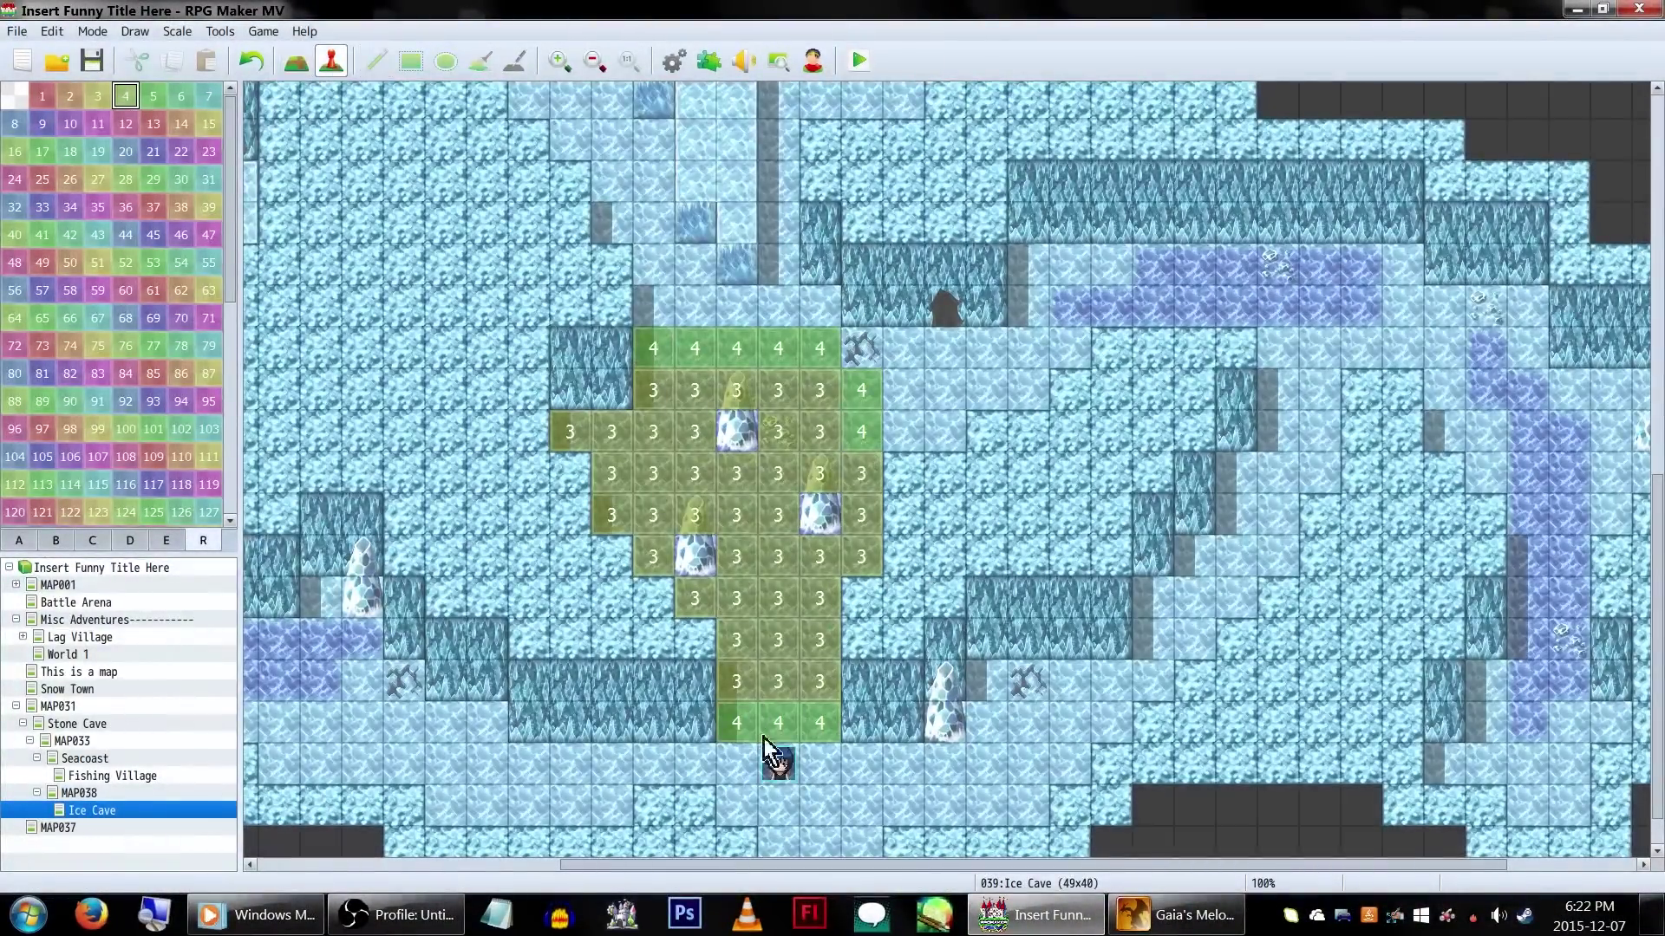
# Playtest by walking the character up across the ice and around the cave
pyautogui.scroll(-1, 1315, 584)
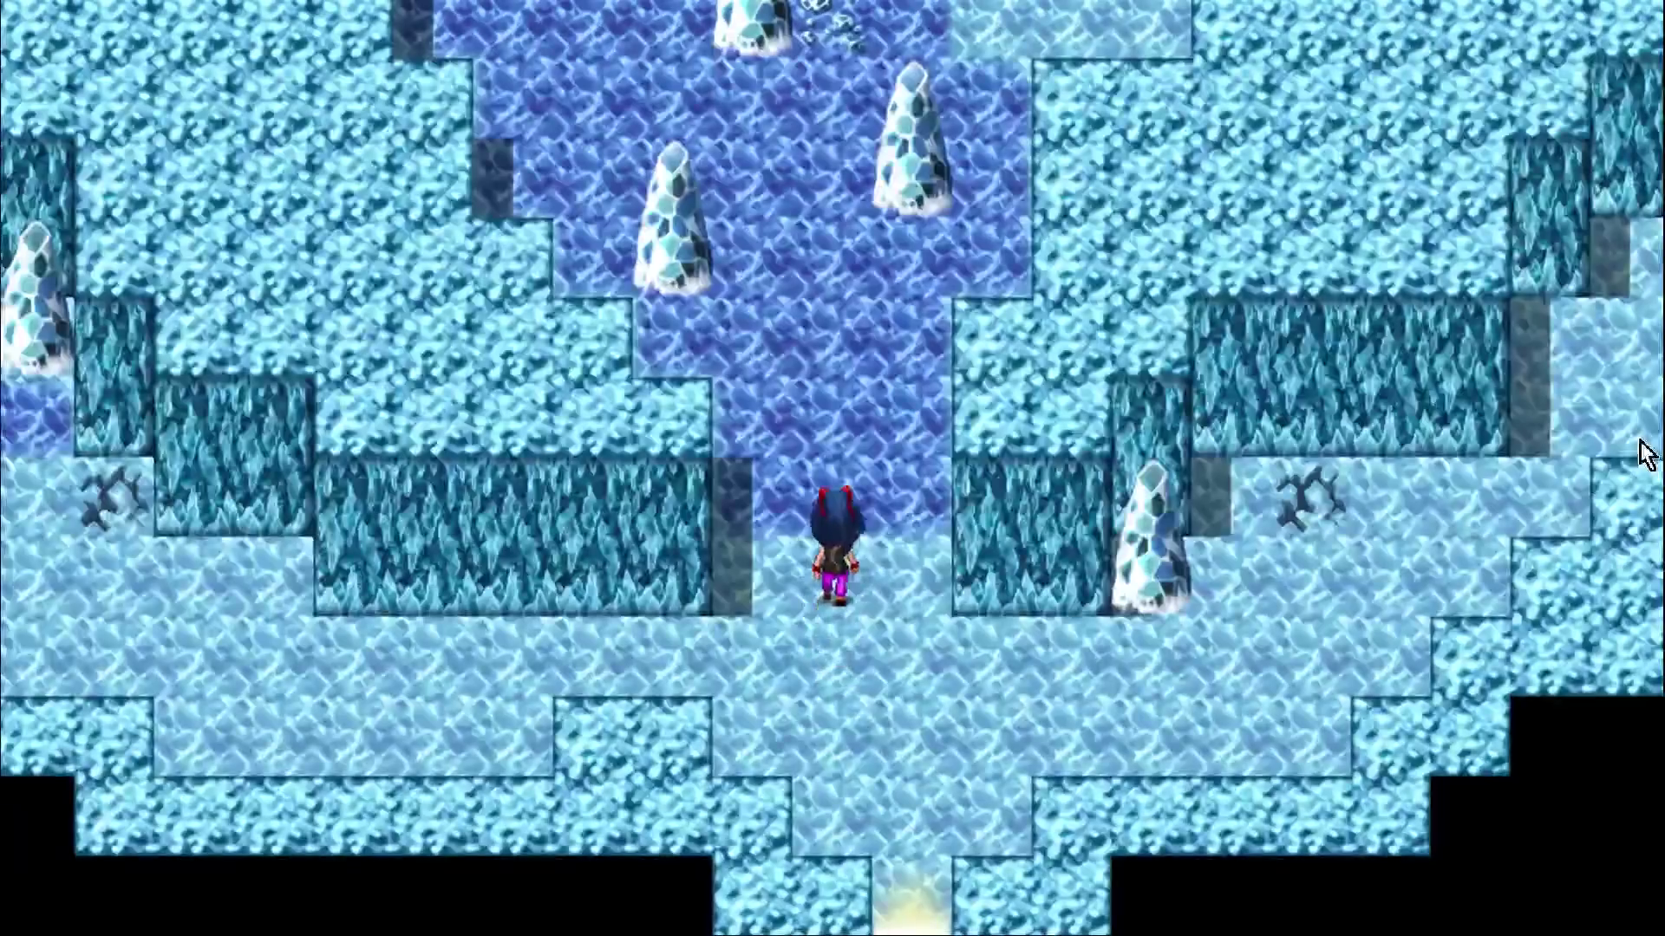
pyautogui.press('Up')
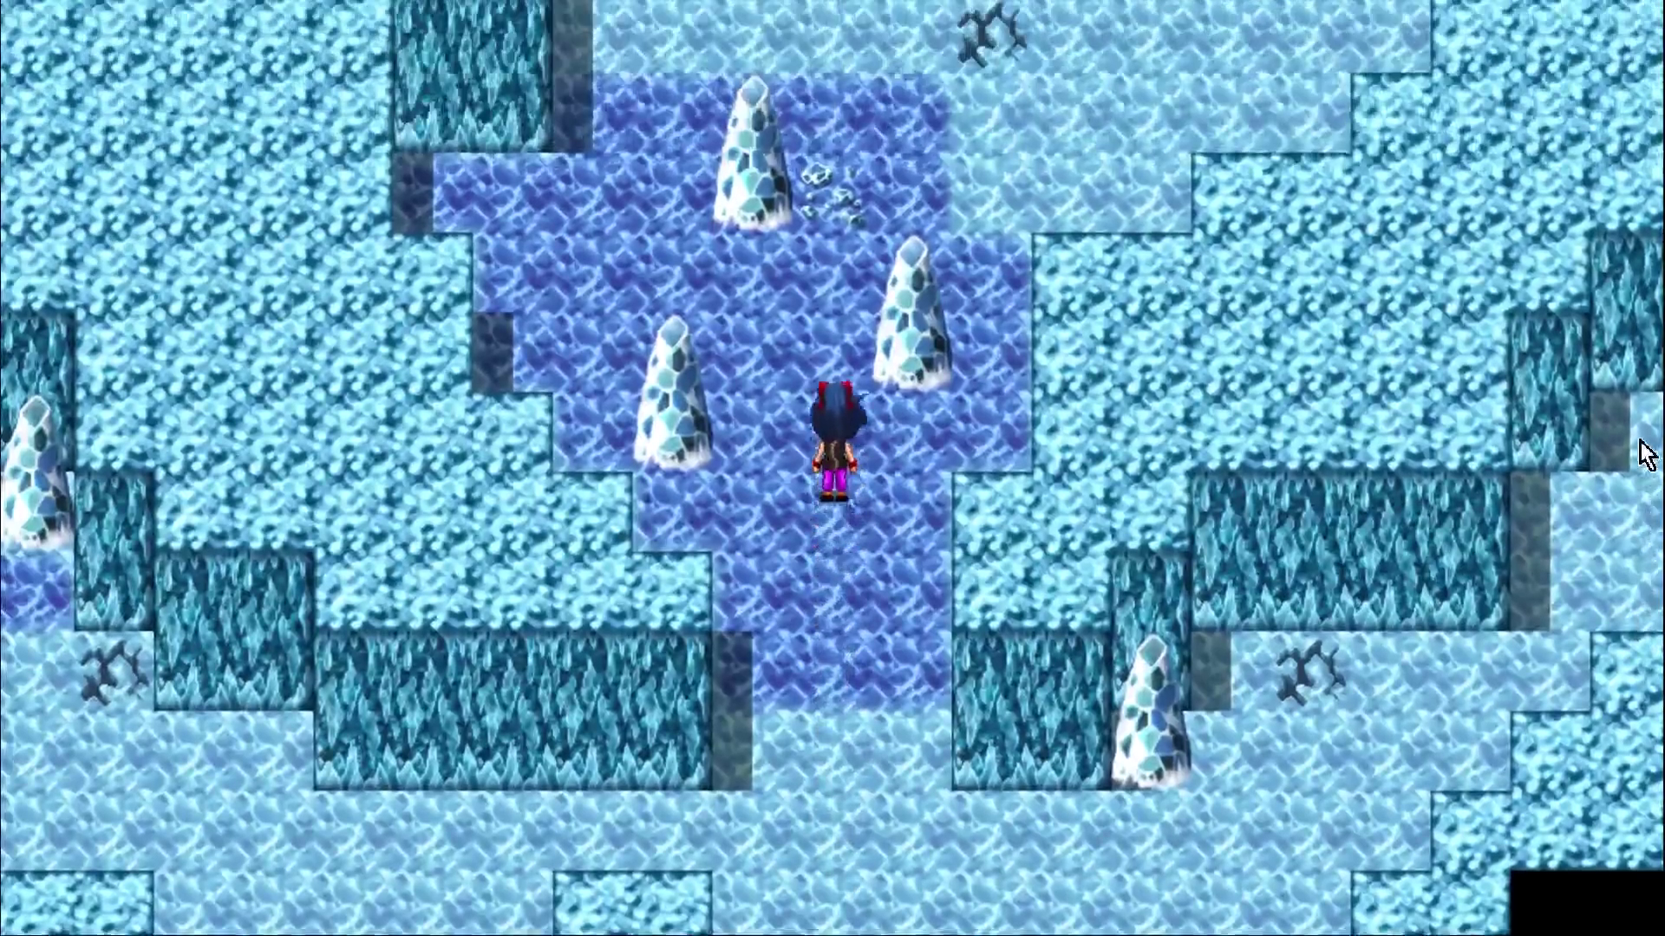
pyautogui.press('Up')
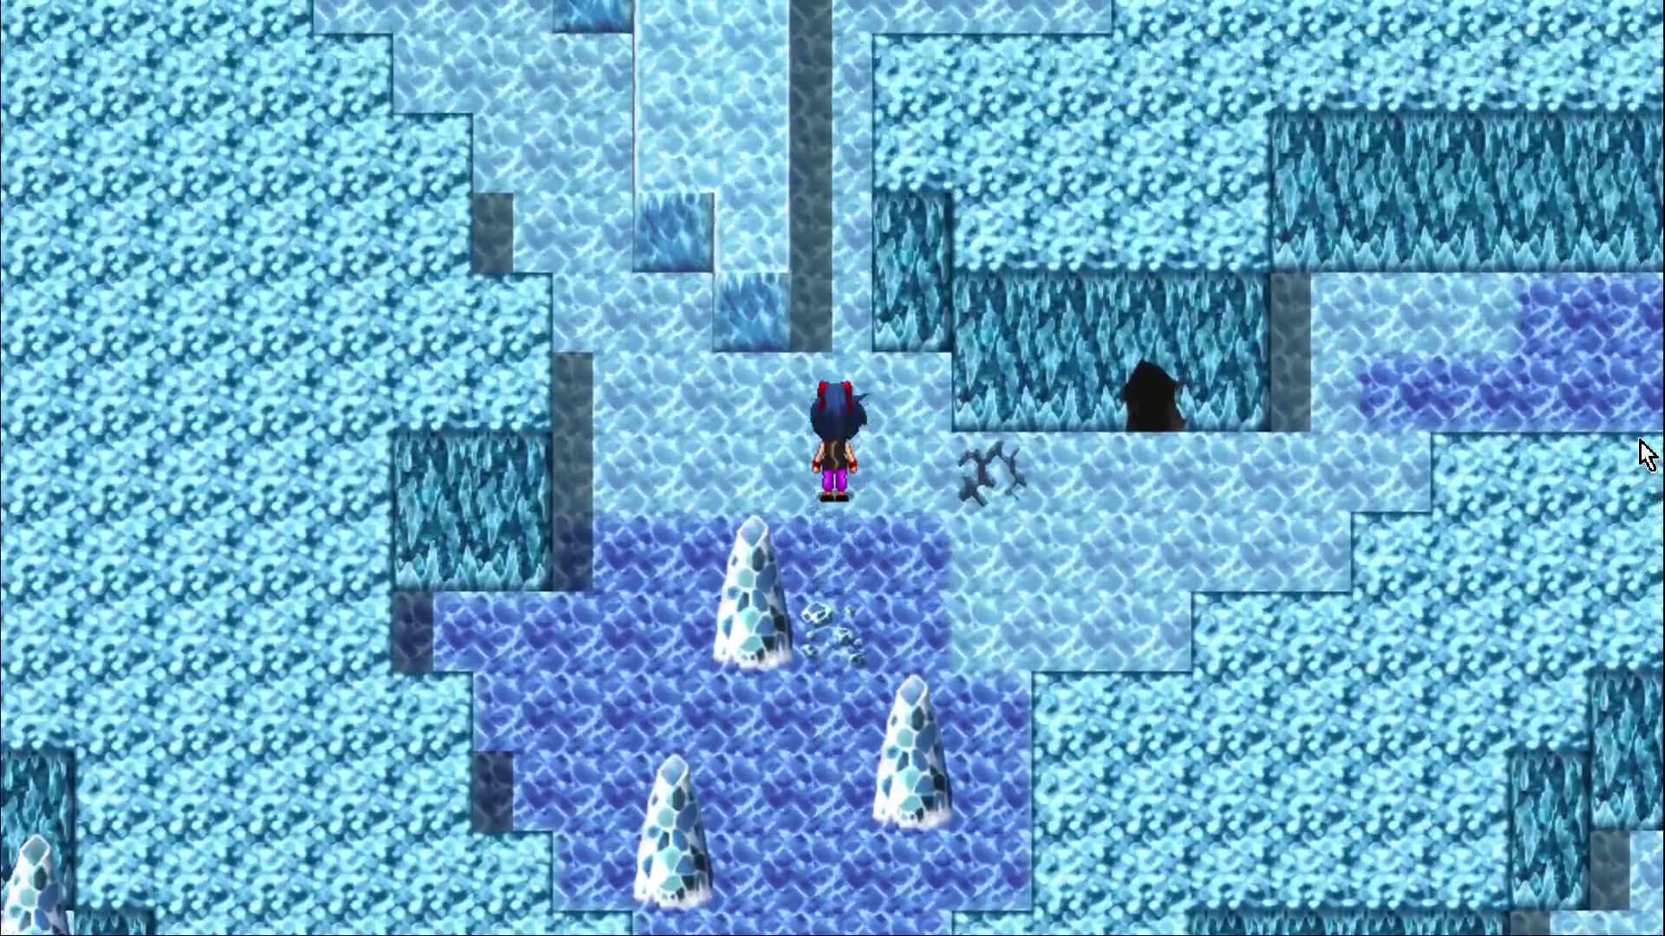
pyautogui.press('Right')
pyautogui.press('Down')
pyautogui.press('Down')
pyautogui.press('Left')
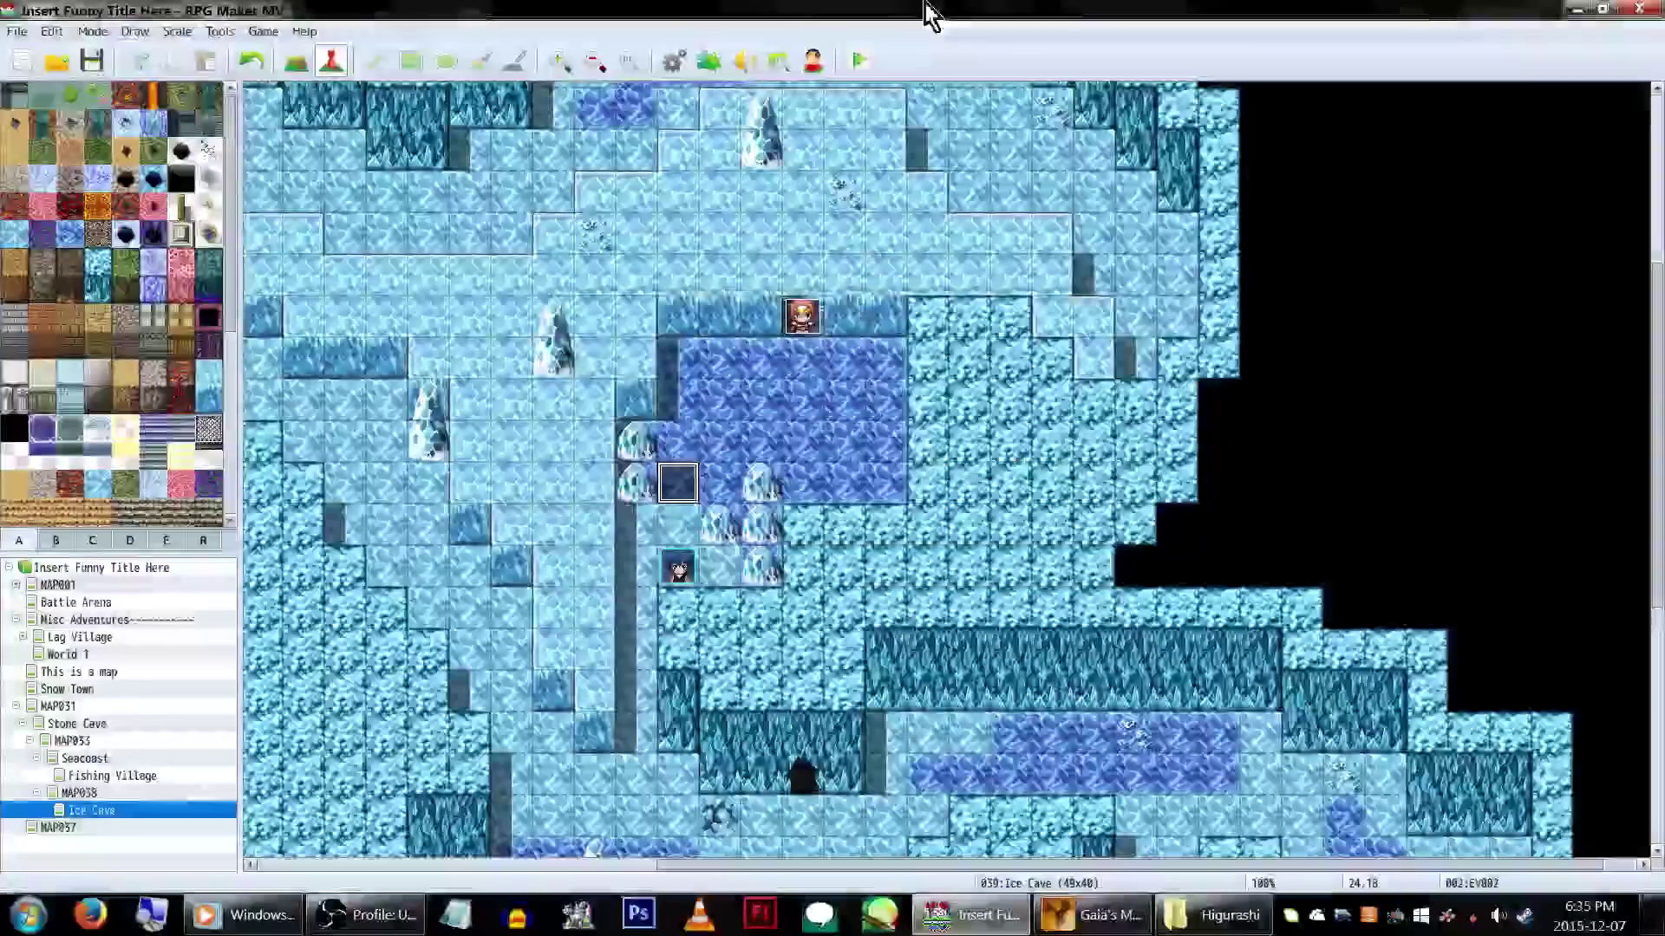
pyautogui.doubleClick(803, 326)
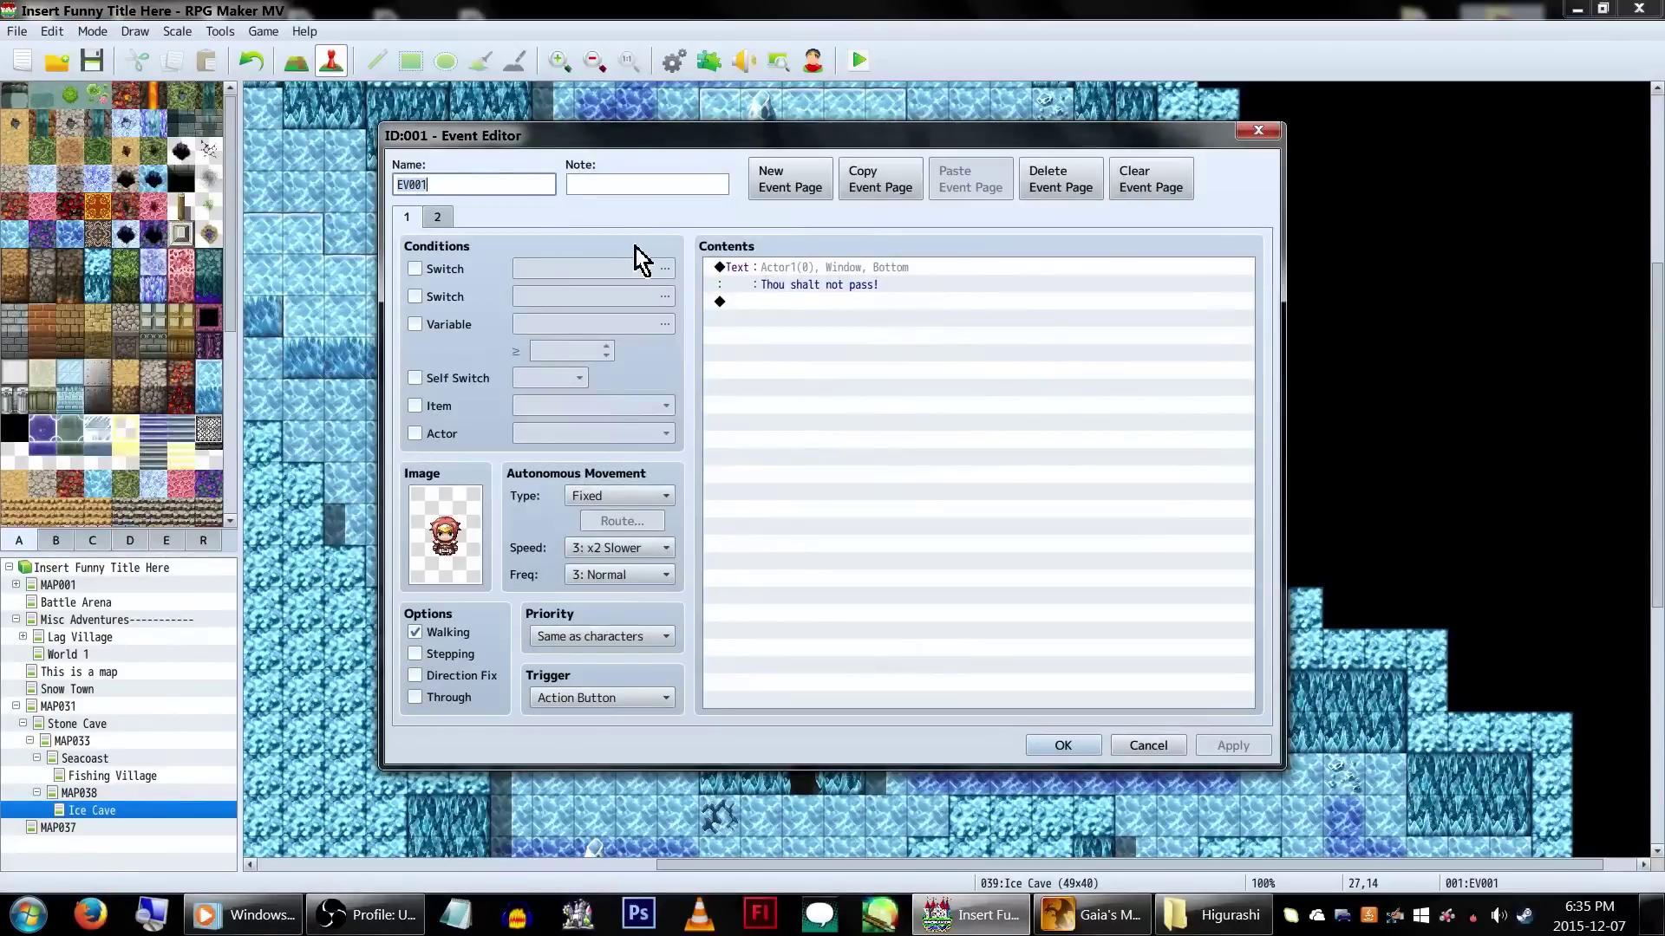
# Check that the guard's page 2 condition uses the 'Steps on all the icies!' variable
pyautogui.click(439, 217)
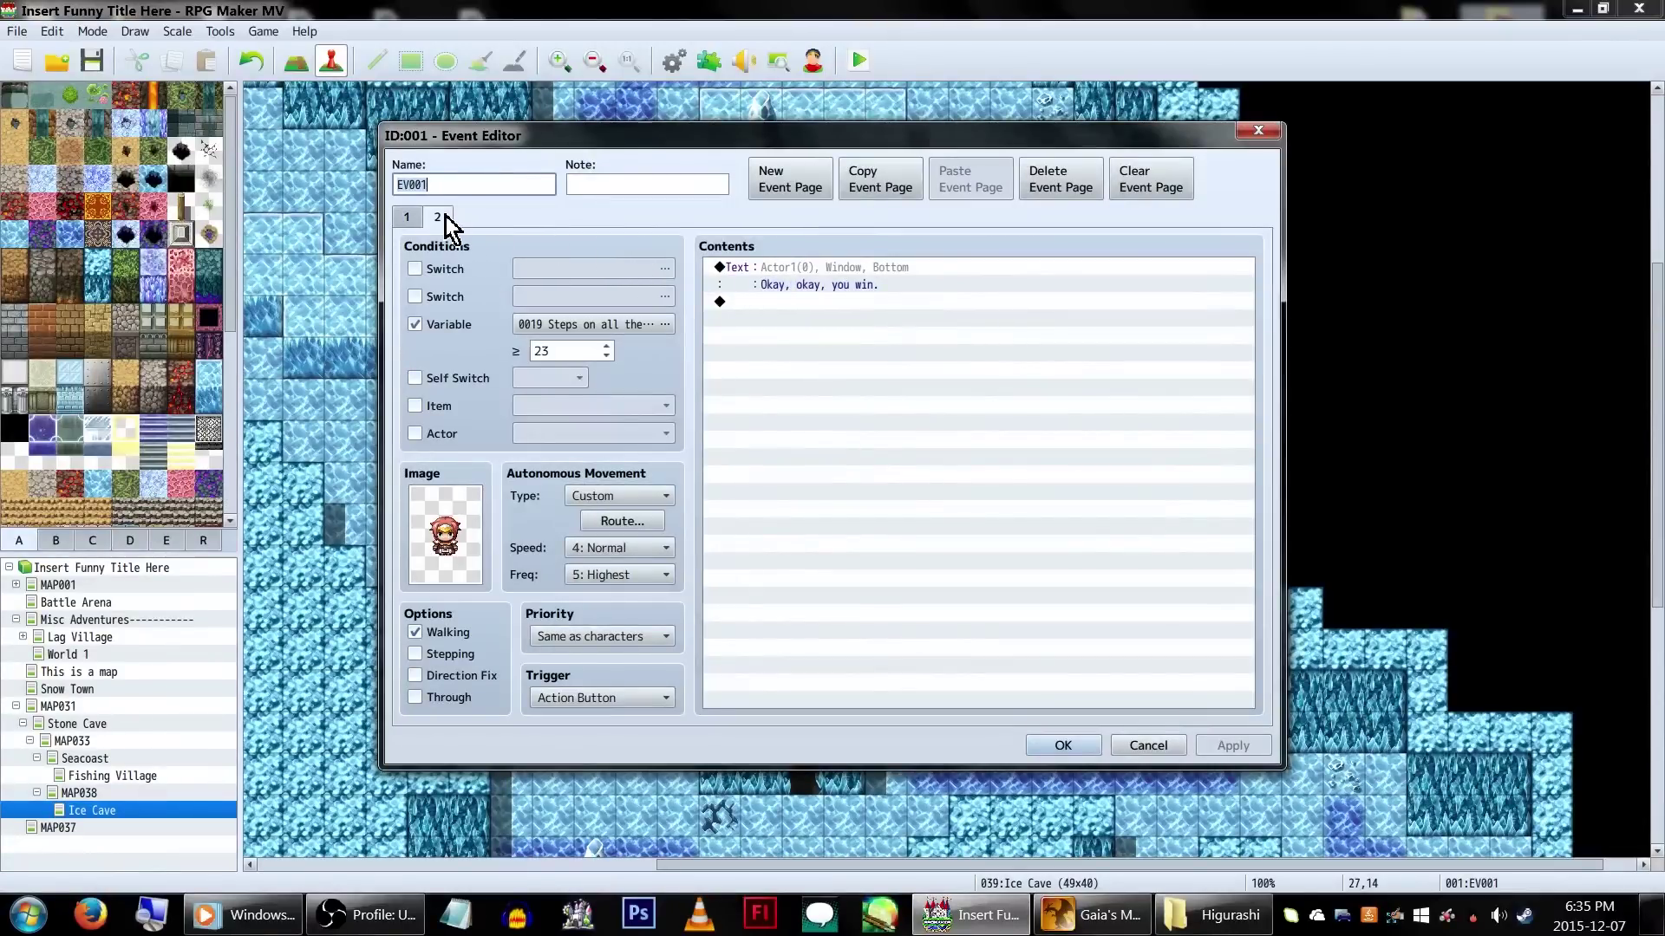
pyautogui.click(596, 329)
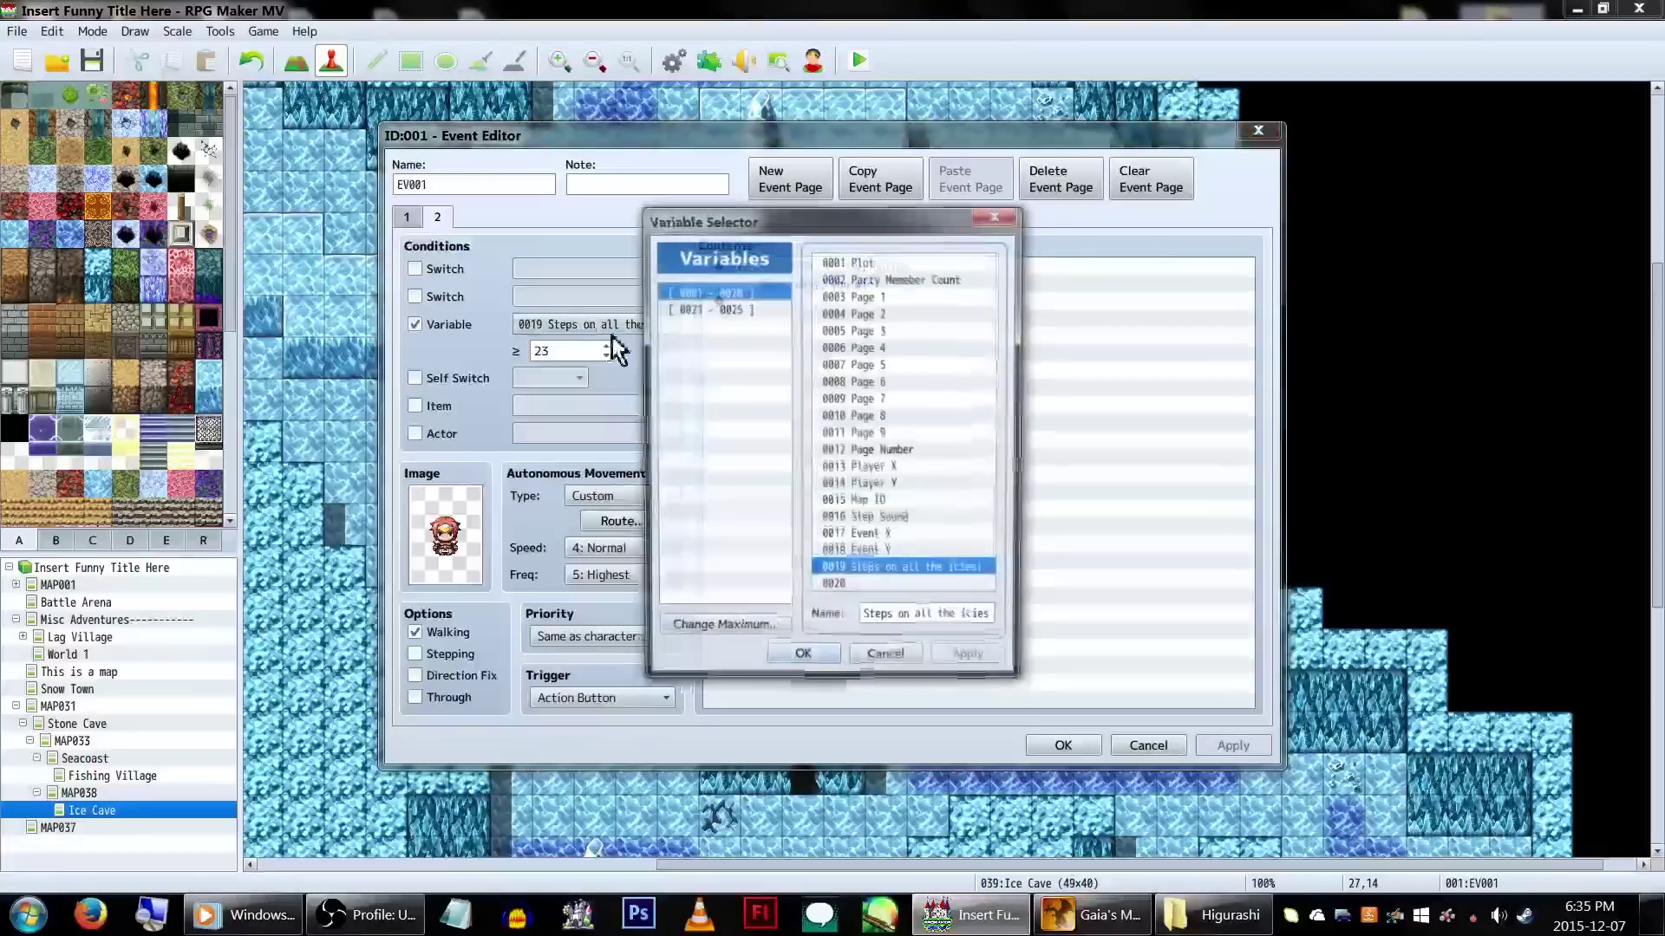
pyautogui.doubleClick(966, 574)
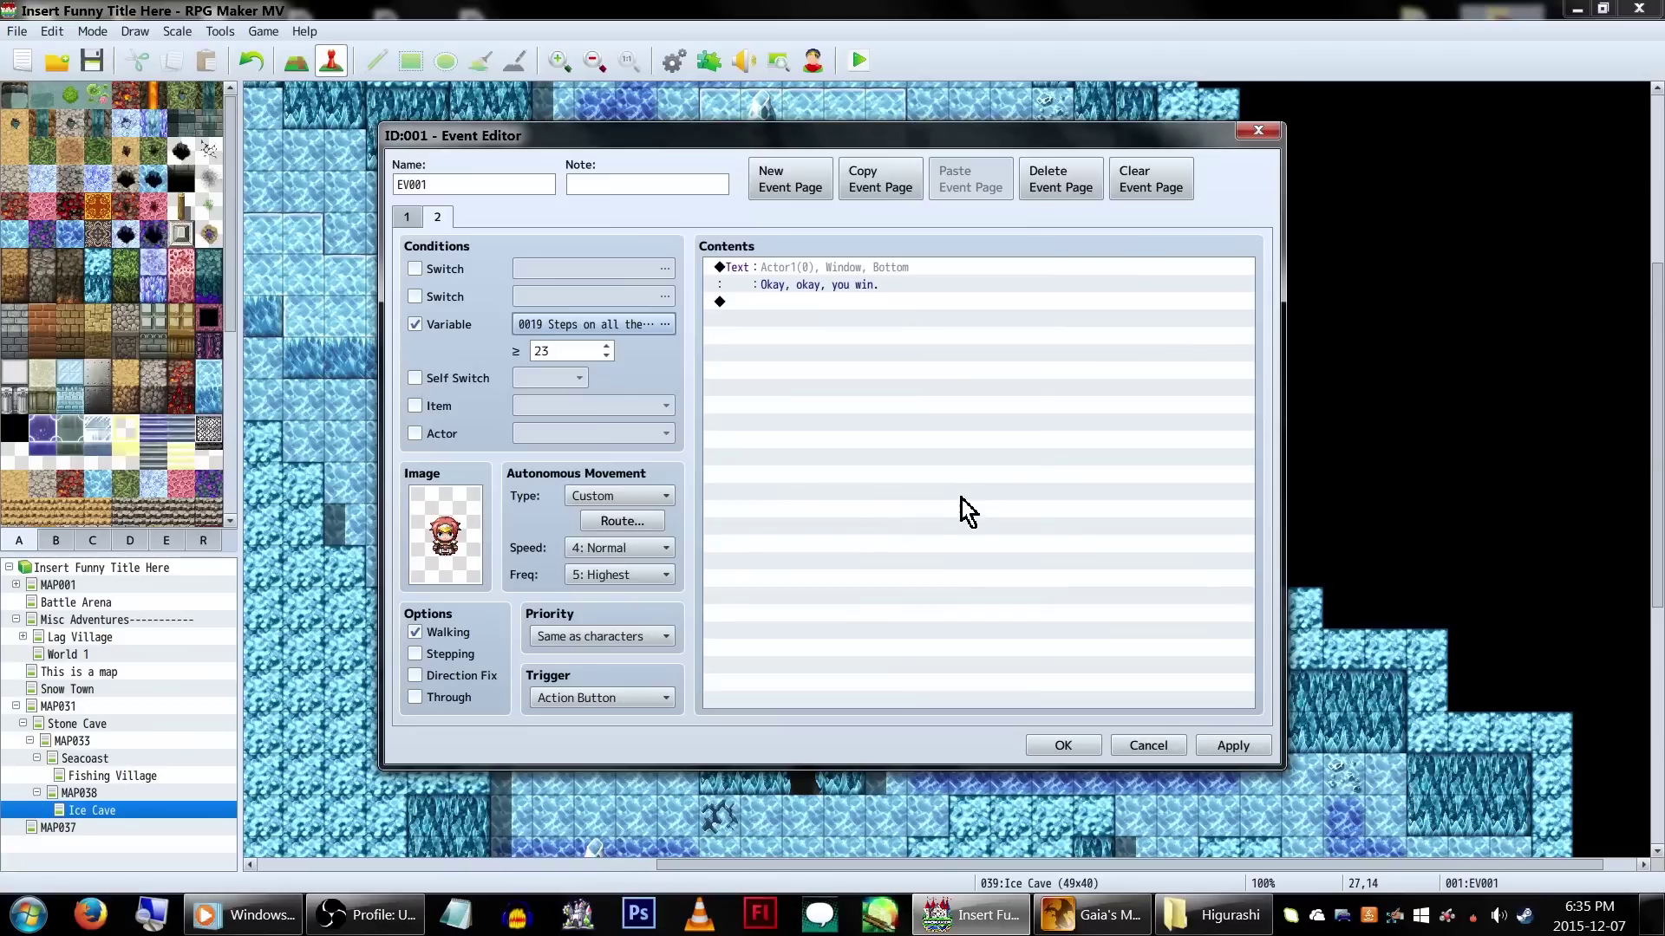
# Confirm the guard's custom movement route and close EV001, keeping its changes
pyautogui.click(633, 518)
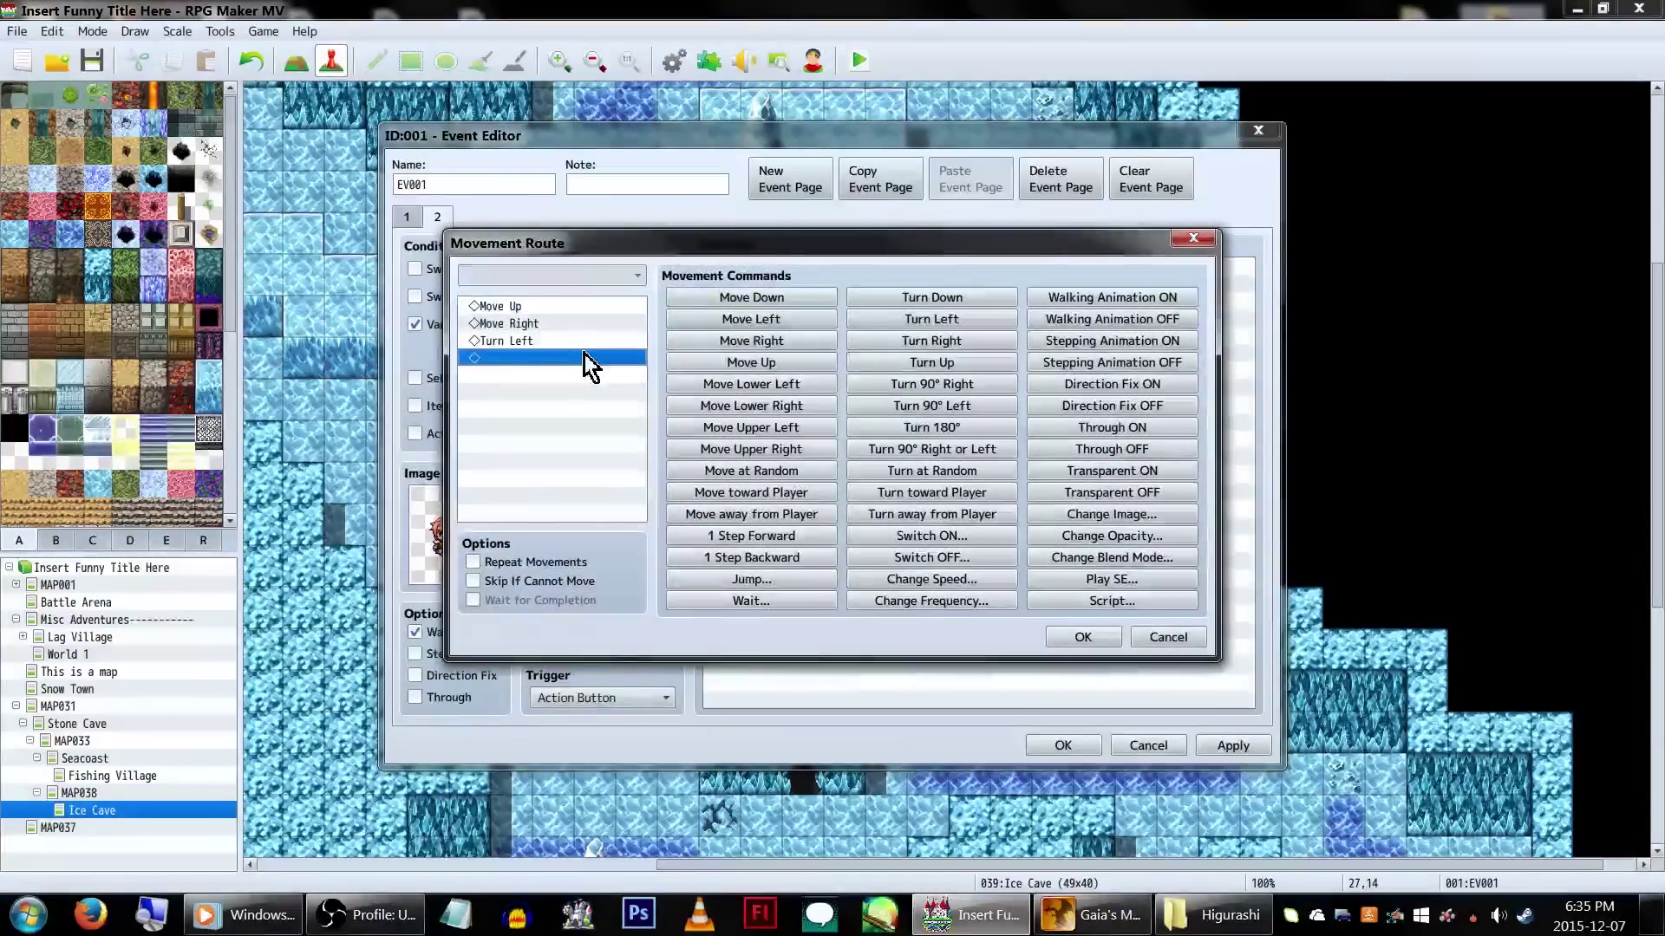
pyautogui.click(1099, 642)
pyautogui.click(1063, 746)
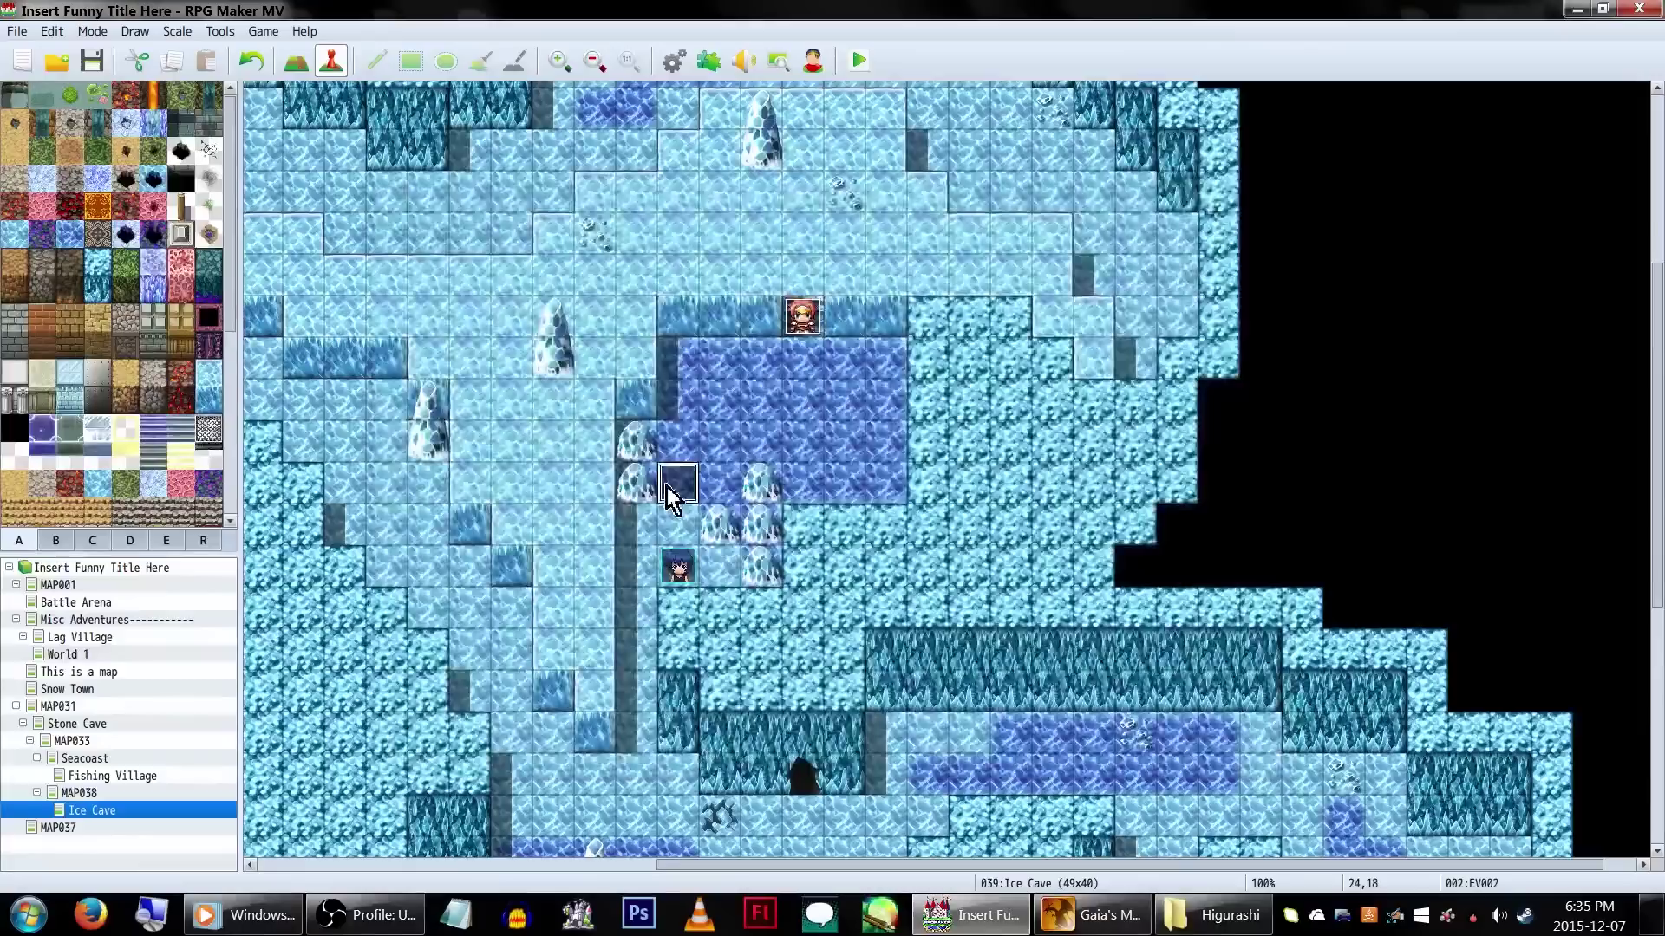
# Open the EV002 ice tile event and inspect page 1's step-count and ice Play SE commands
pyautogui.doubleClick(676, 483)
pyautogui.click(976, 267)
pyautogui.click(989, 284)
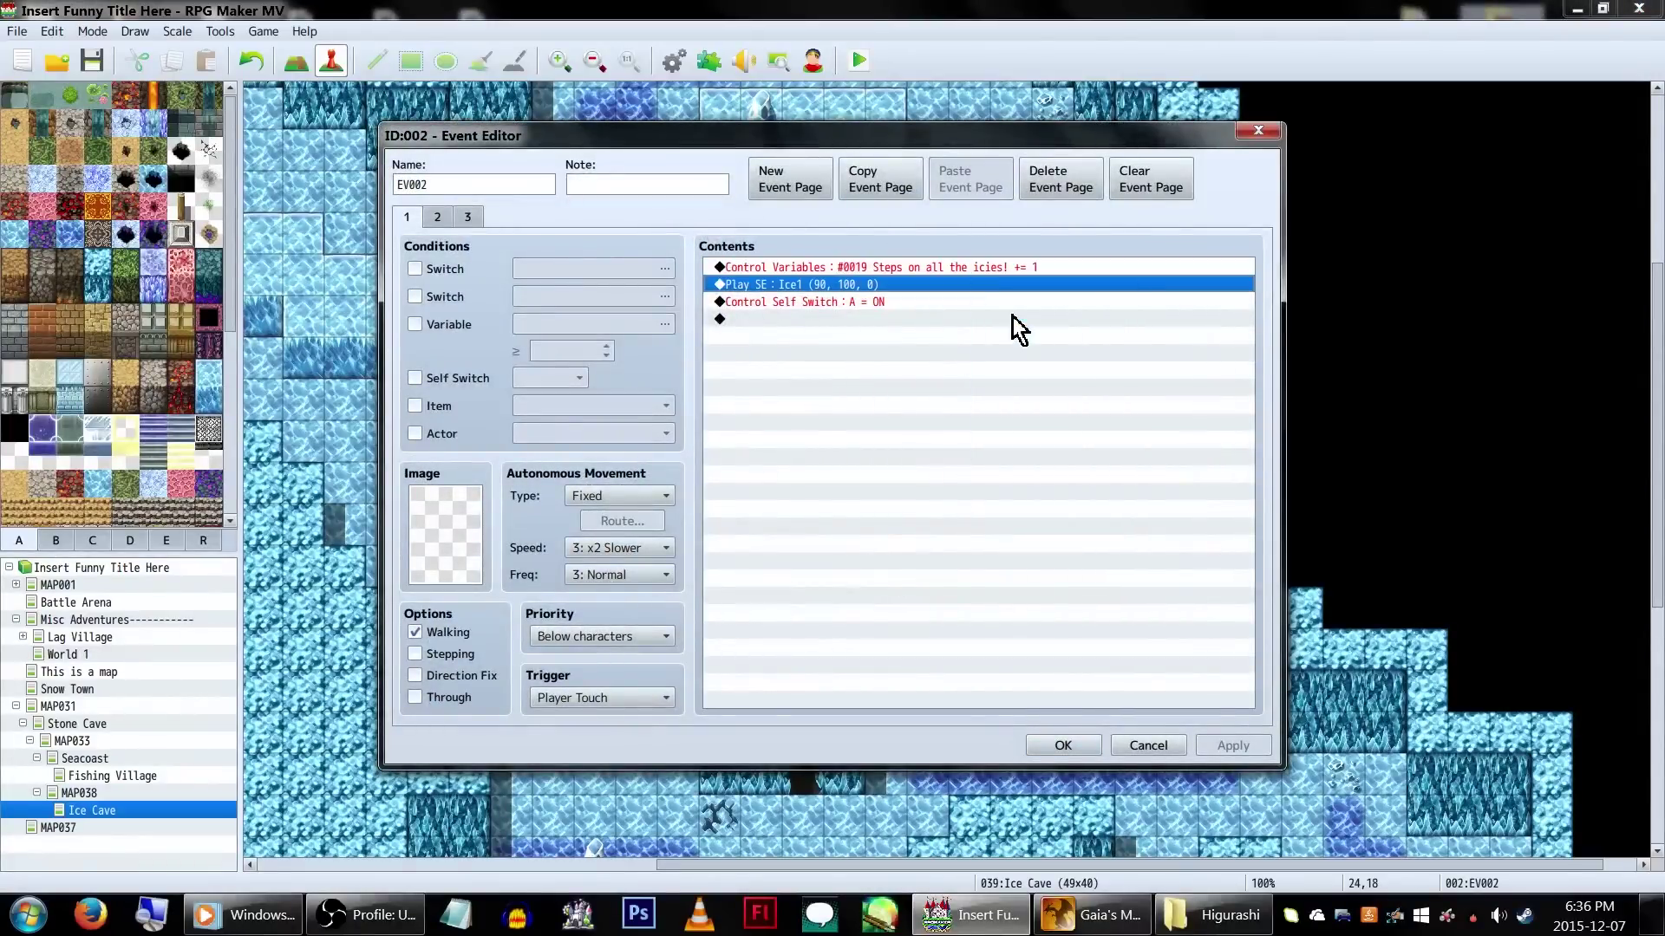
pyautogui.press('Return')
pyautogui.click(996, 666)
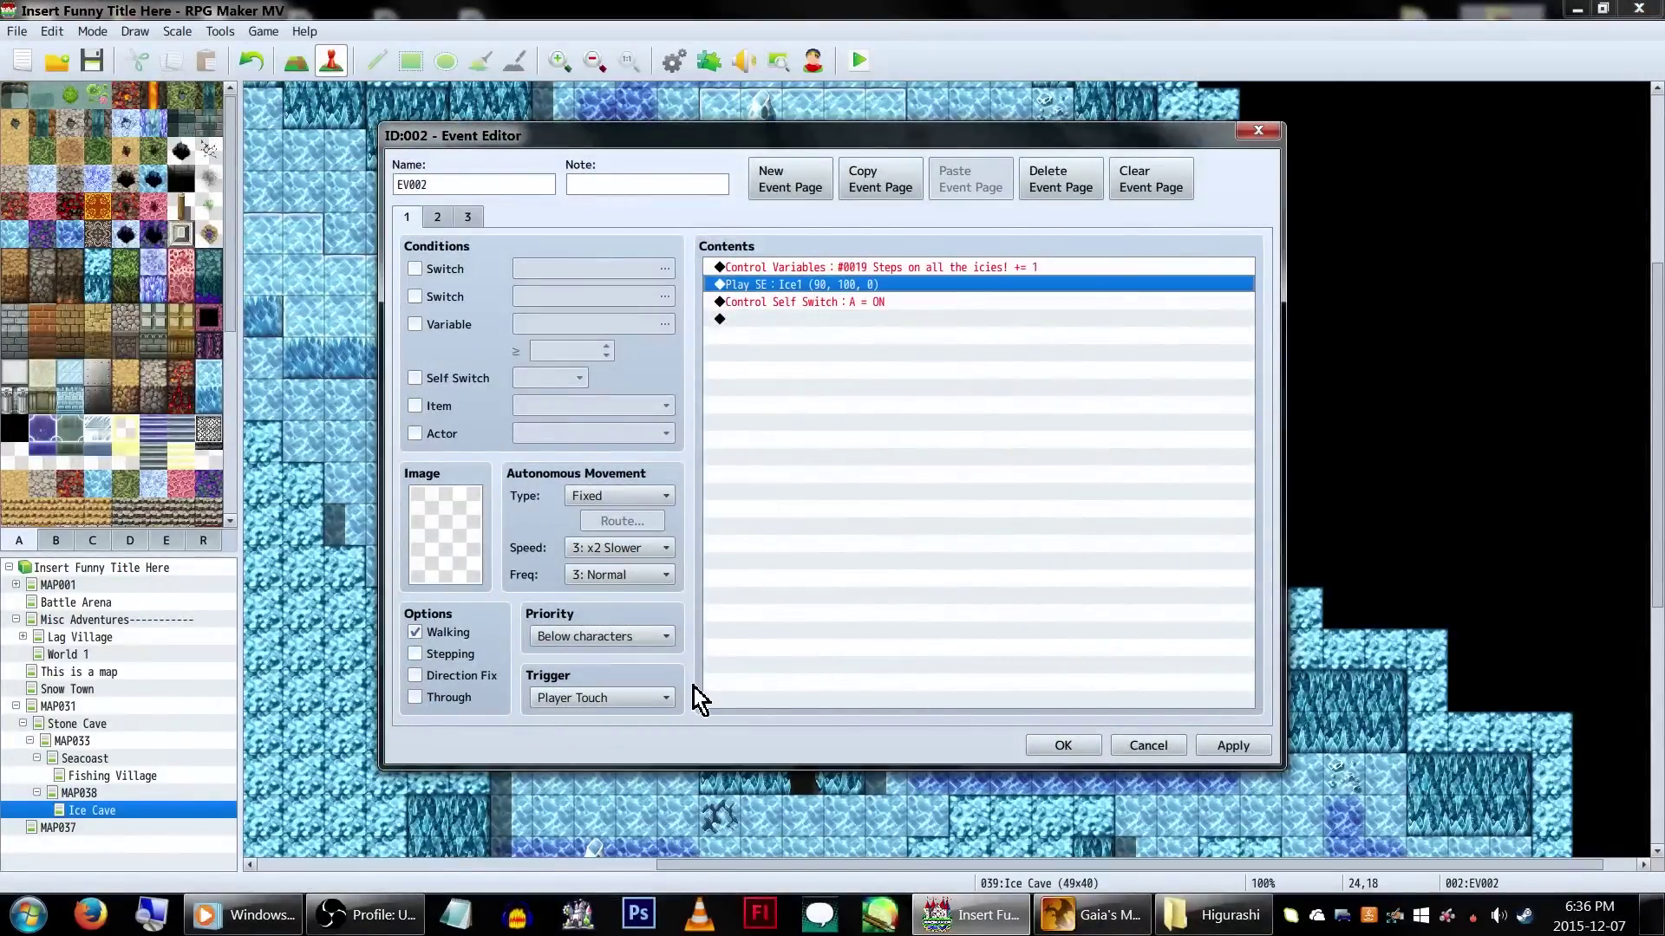
# Compare EV002's first and second pages, ending on page 2
pyautogui.click(438, 222)
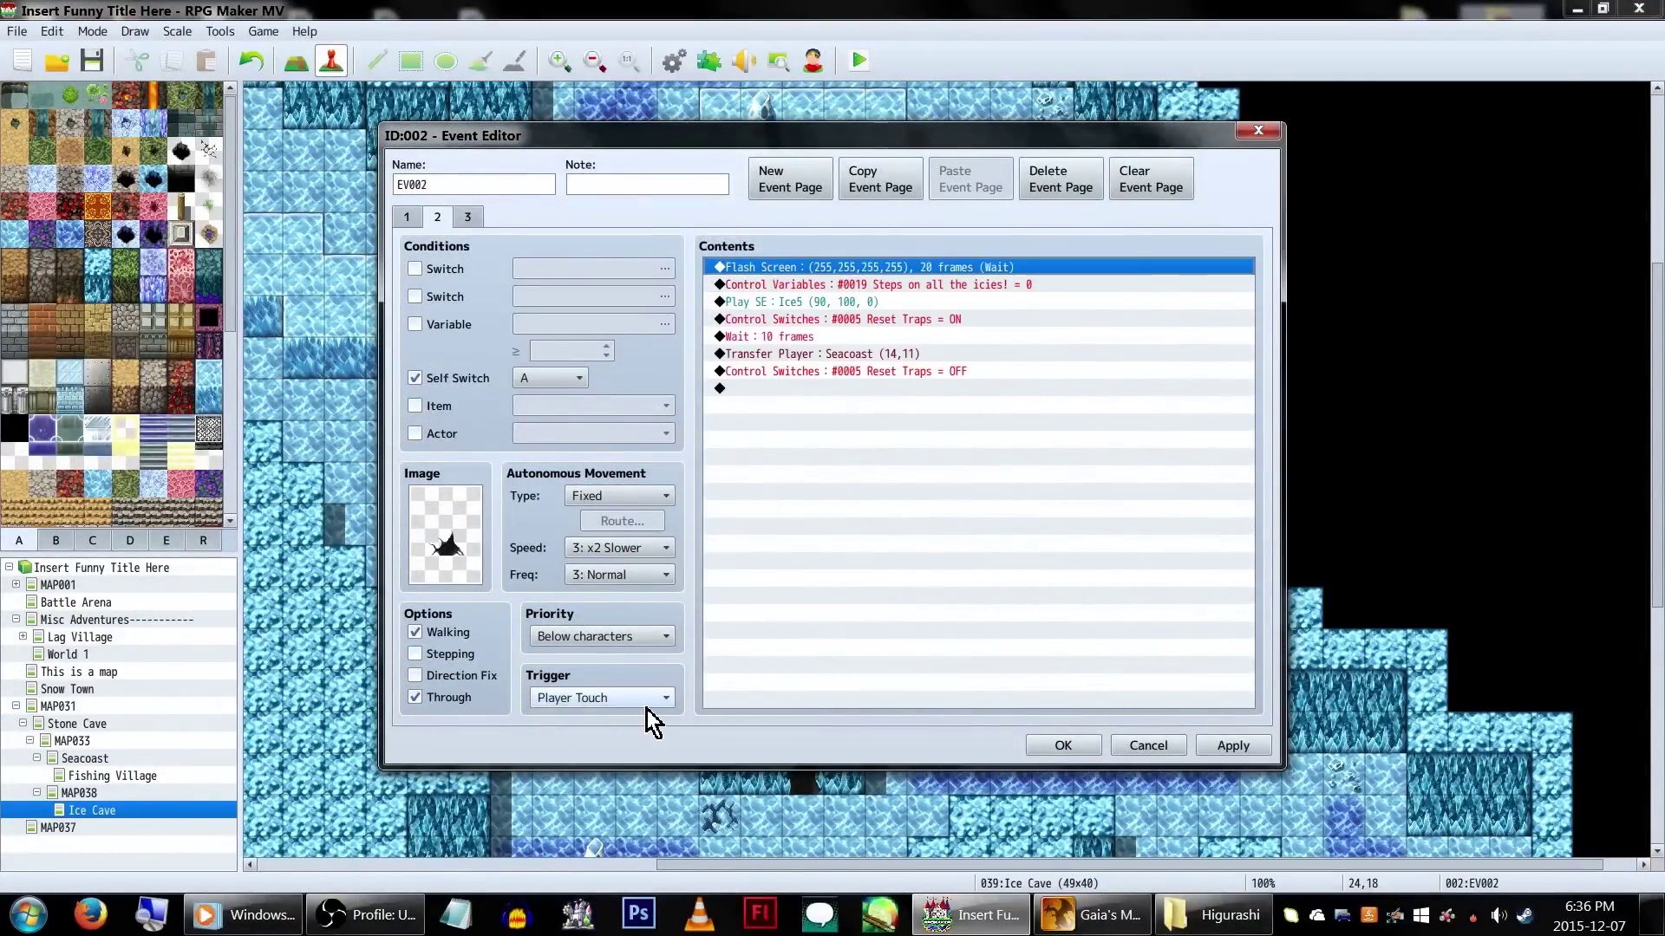
pyautogui.click(407, 217)
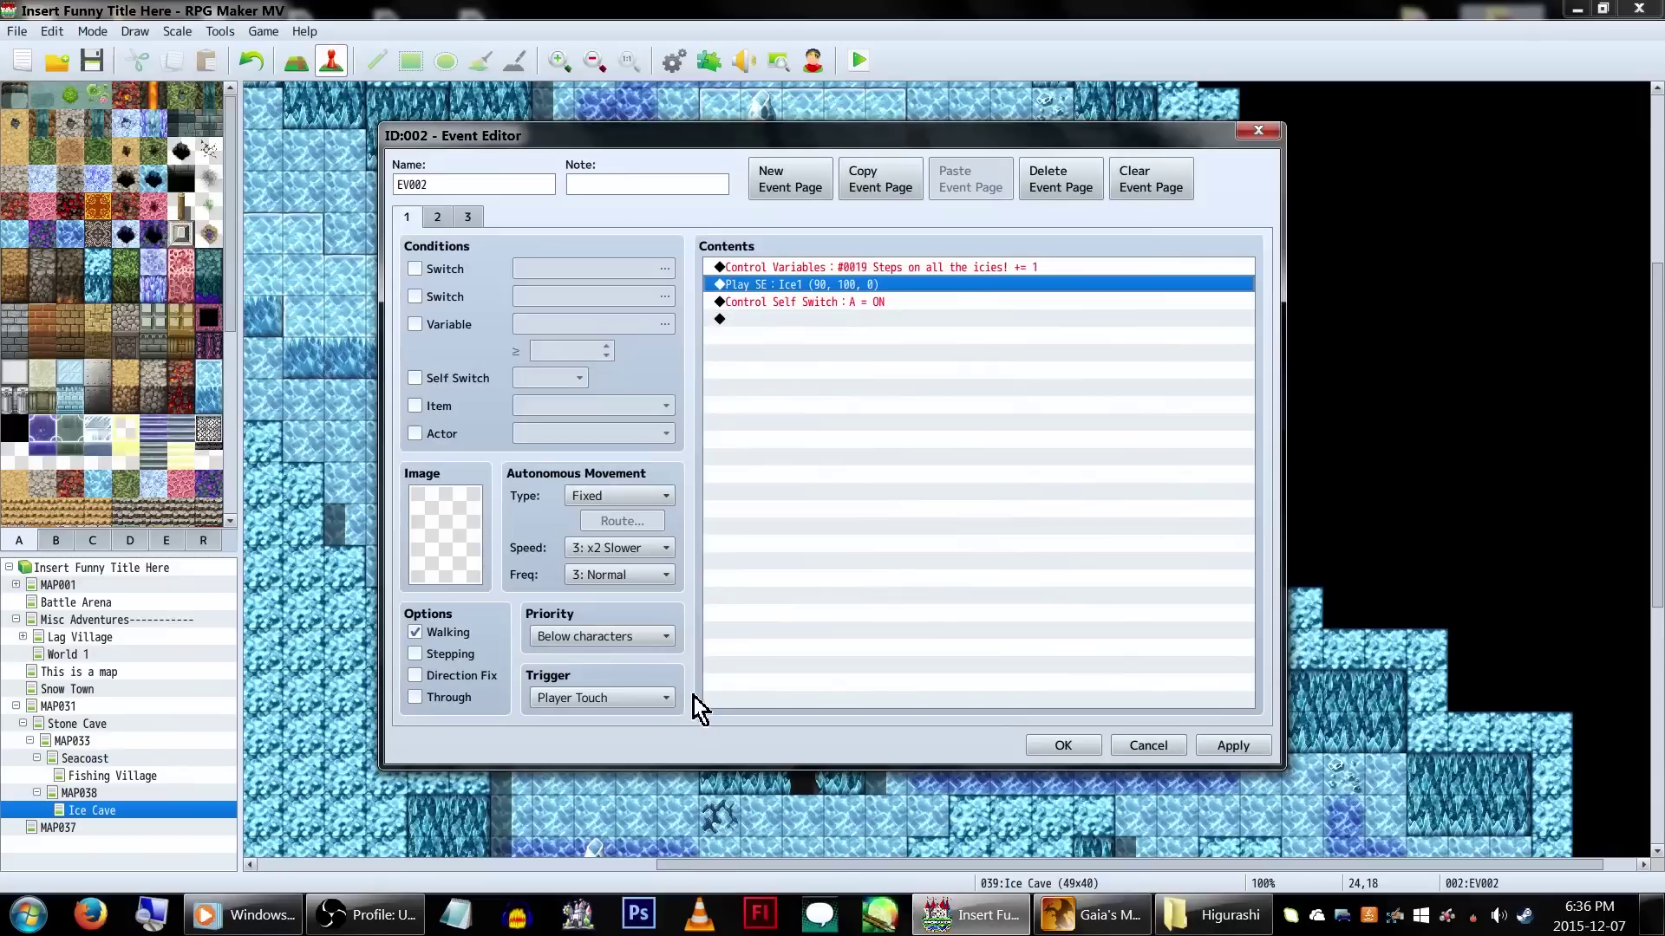
pyautogui.click(438, 227)
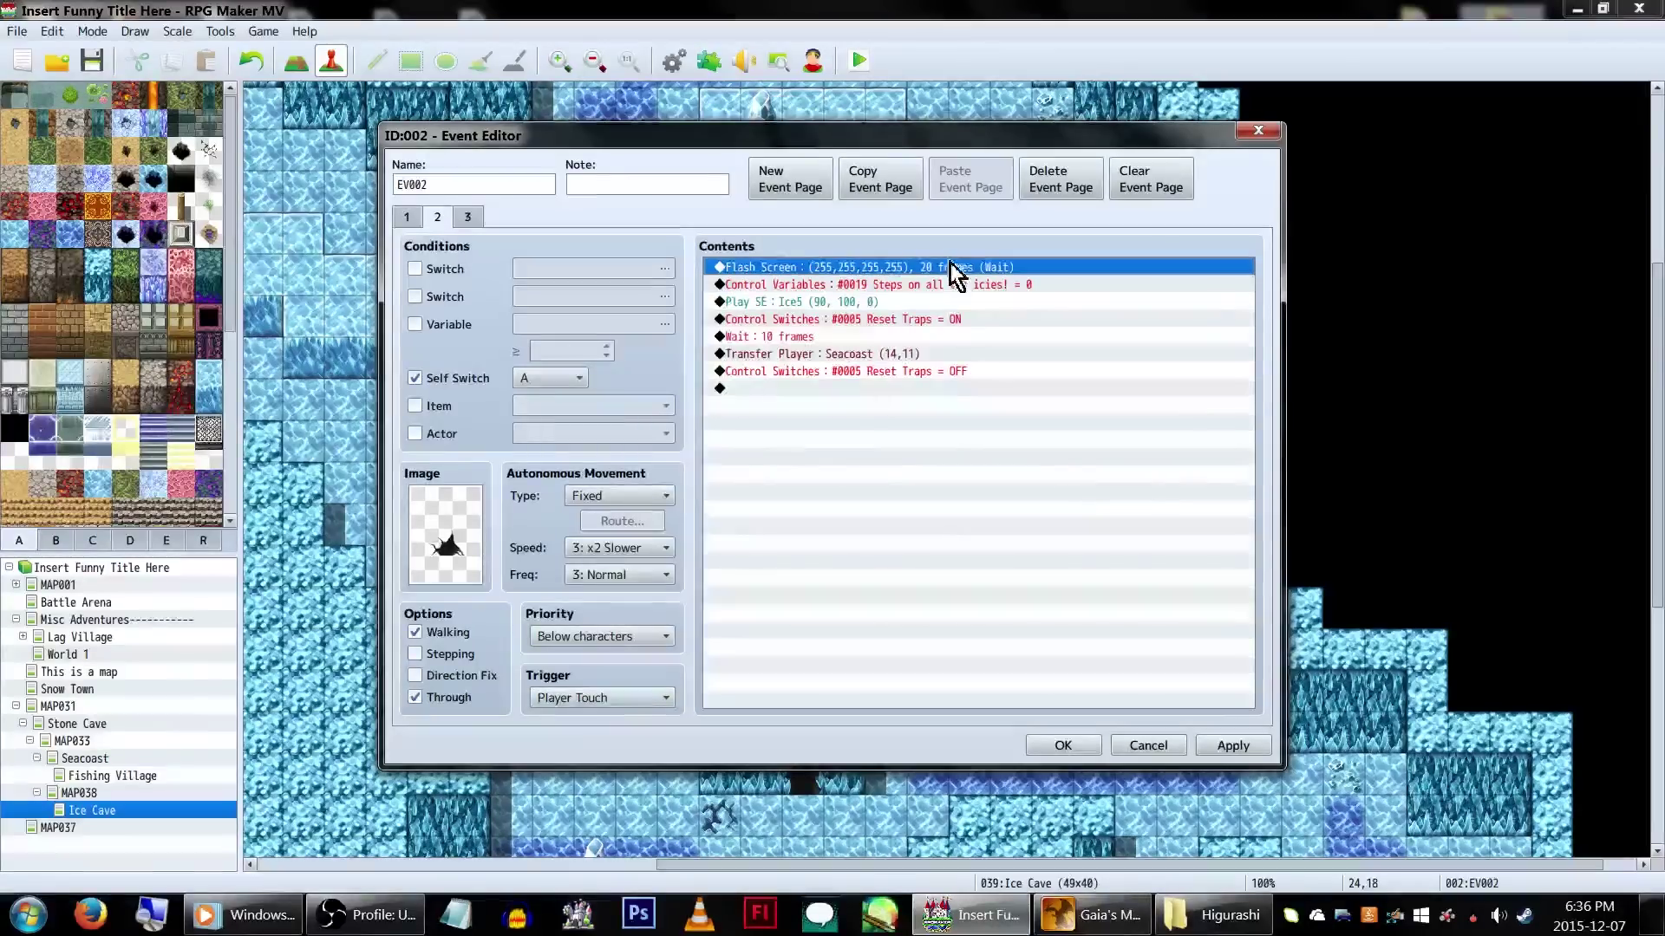
# Review page 2's screen flash, step count reset, and Reset Traps ON commands without changes
pyautogui.rightClick(1049, 272)
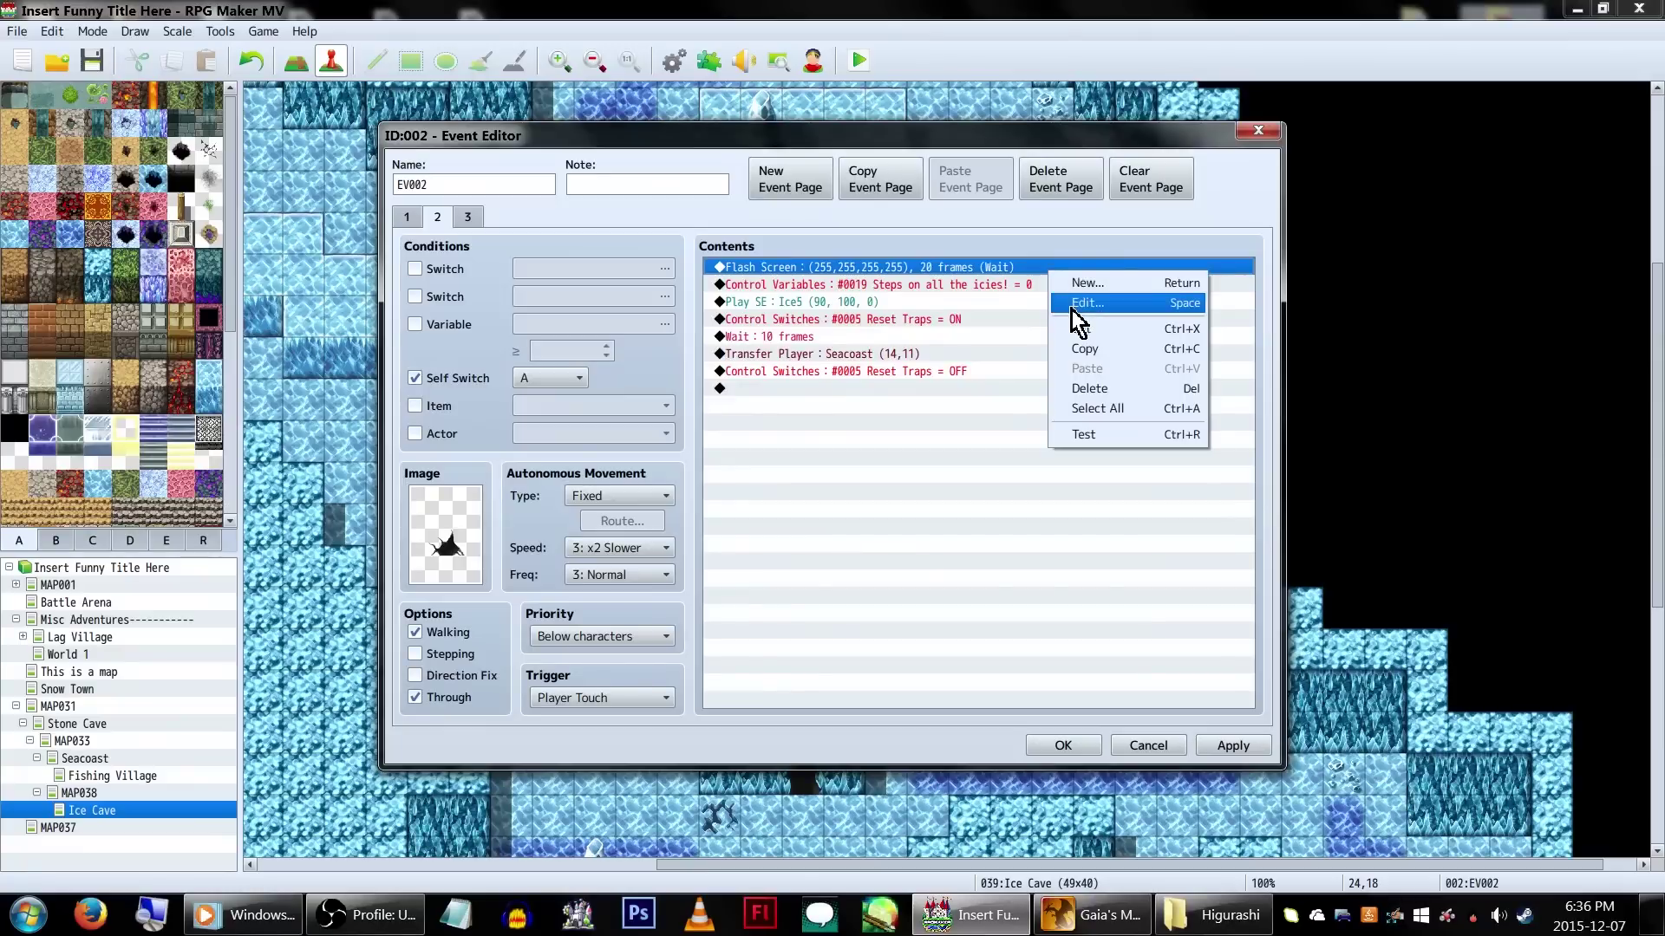
pyautogui.click(979, 281)
pyautogui.click(980, 284)
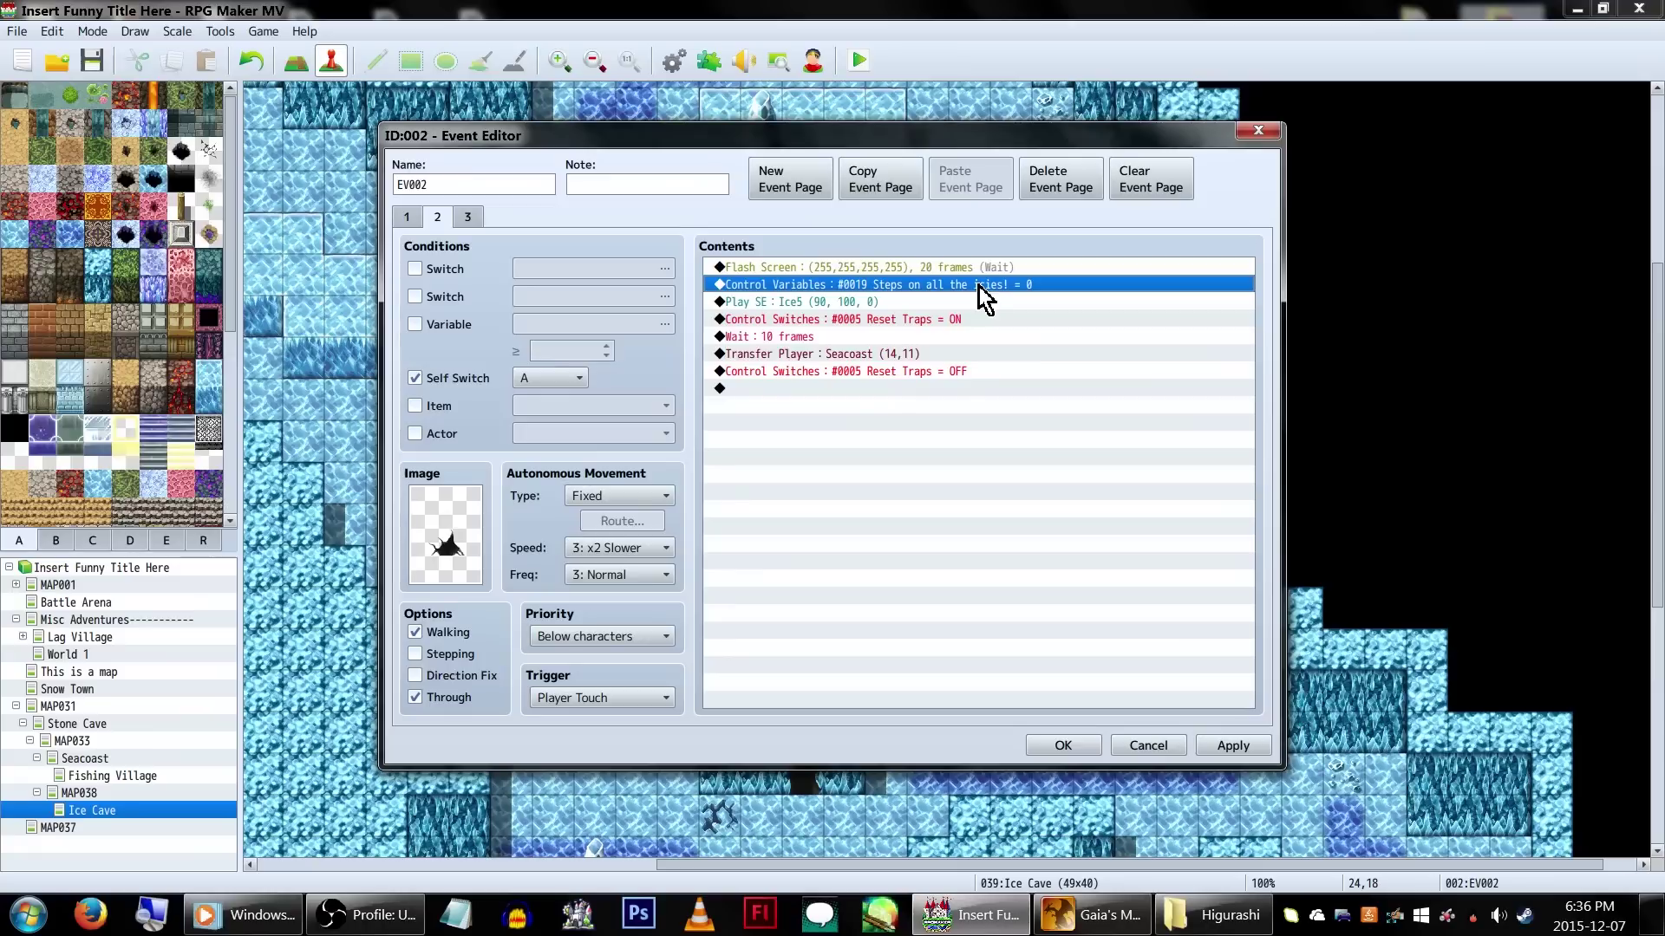
pyautogui.doubleClick(980, 286)
pyautogui.click(1034, 642)
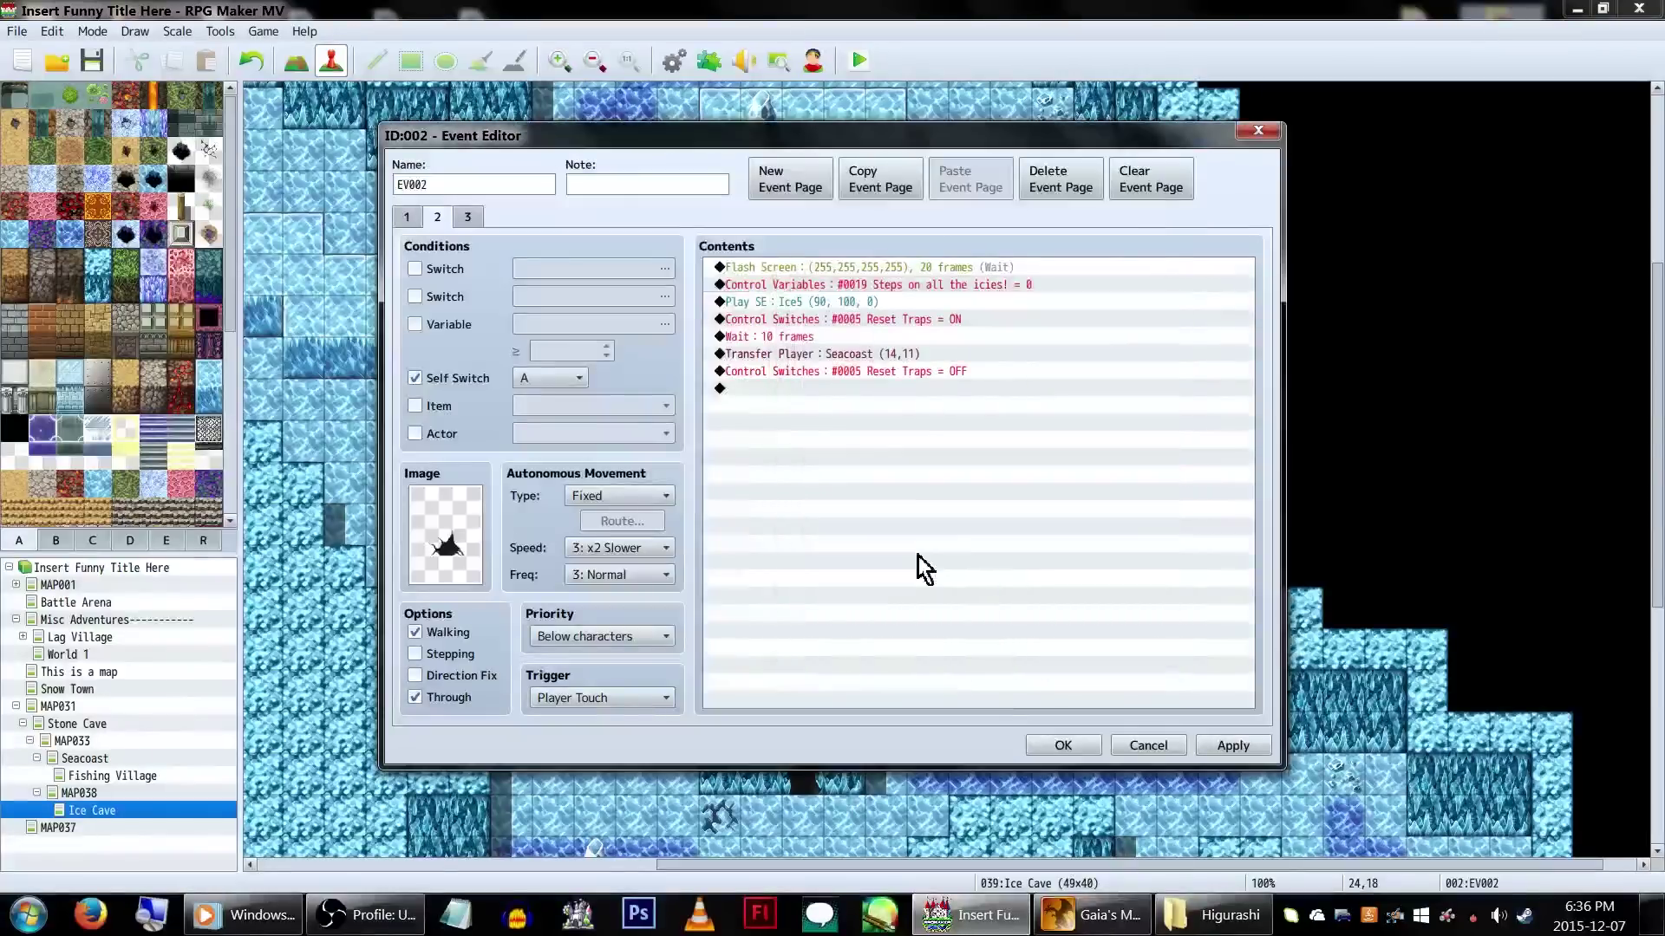
pyautogui.click(989, 319)
pyautogui.rightClick(990, 323)
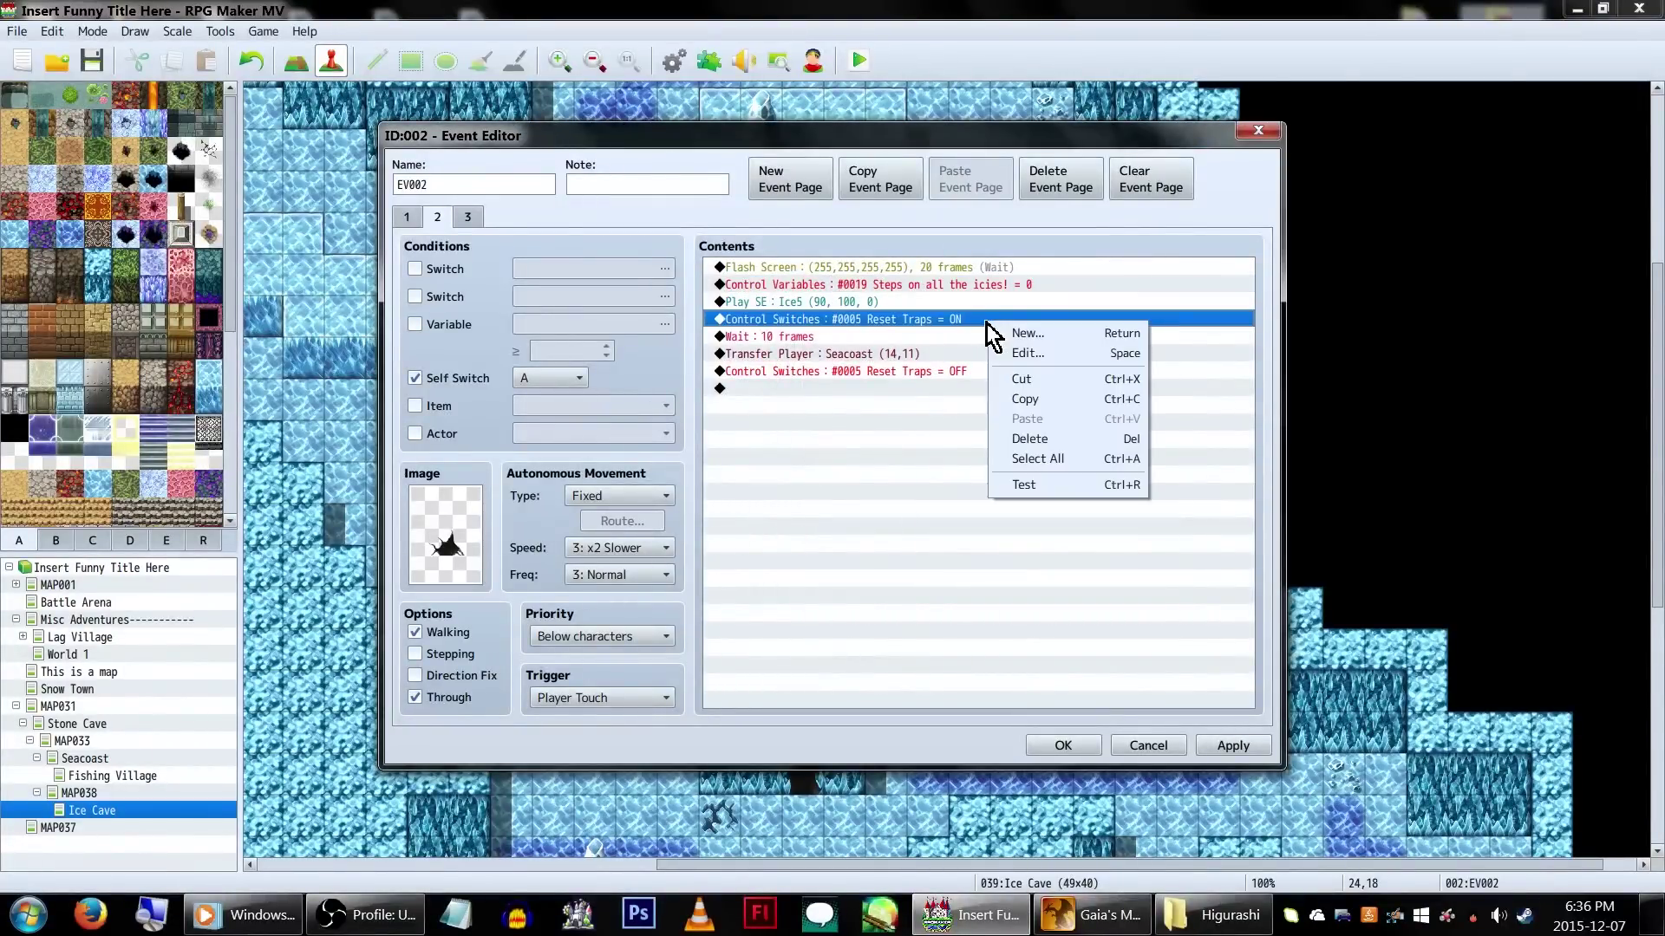
pyautogui.click(980, 321)
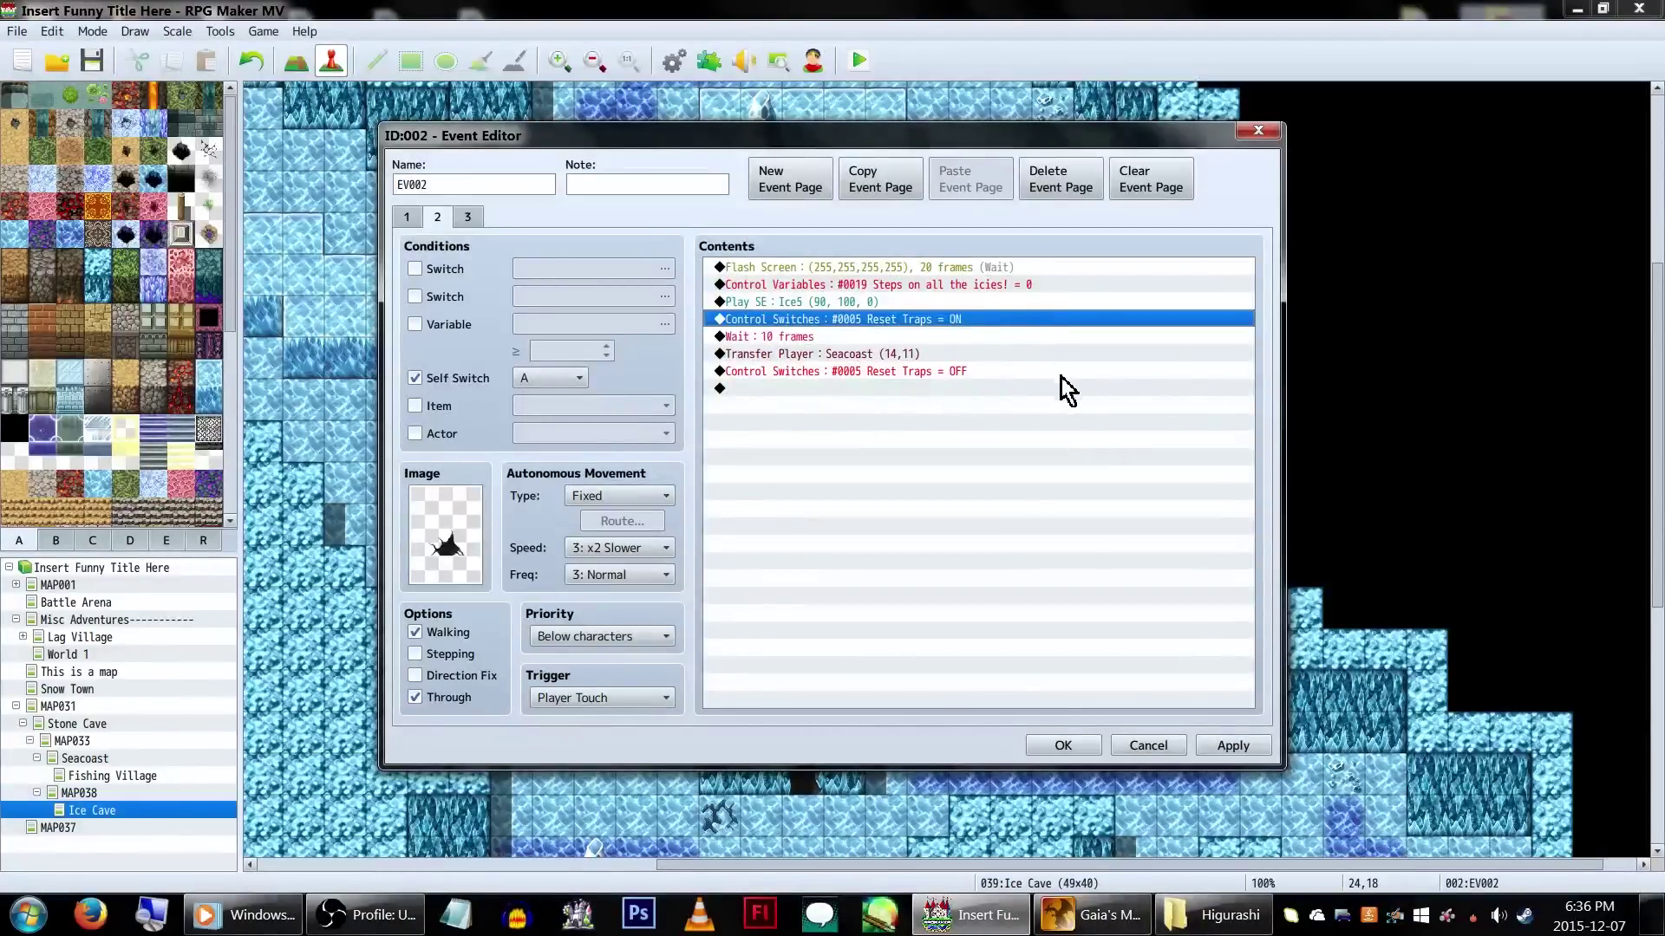
# Confirm the Transfer Player destination is Seacoast (14,11), then view EV002's third page
pyautogui.click(985, 358)
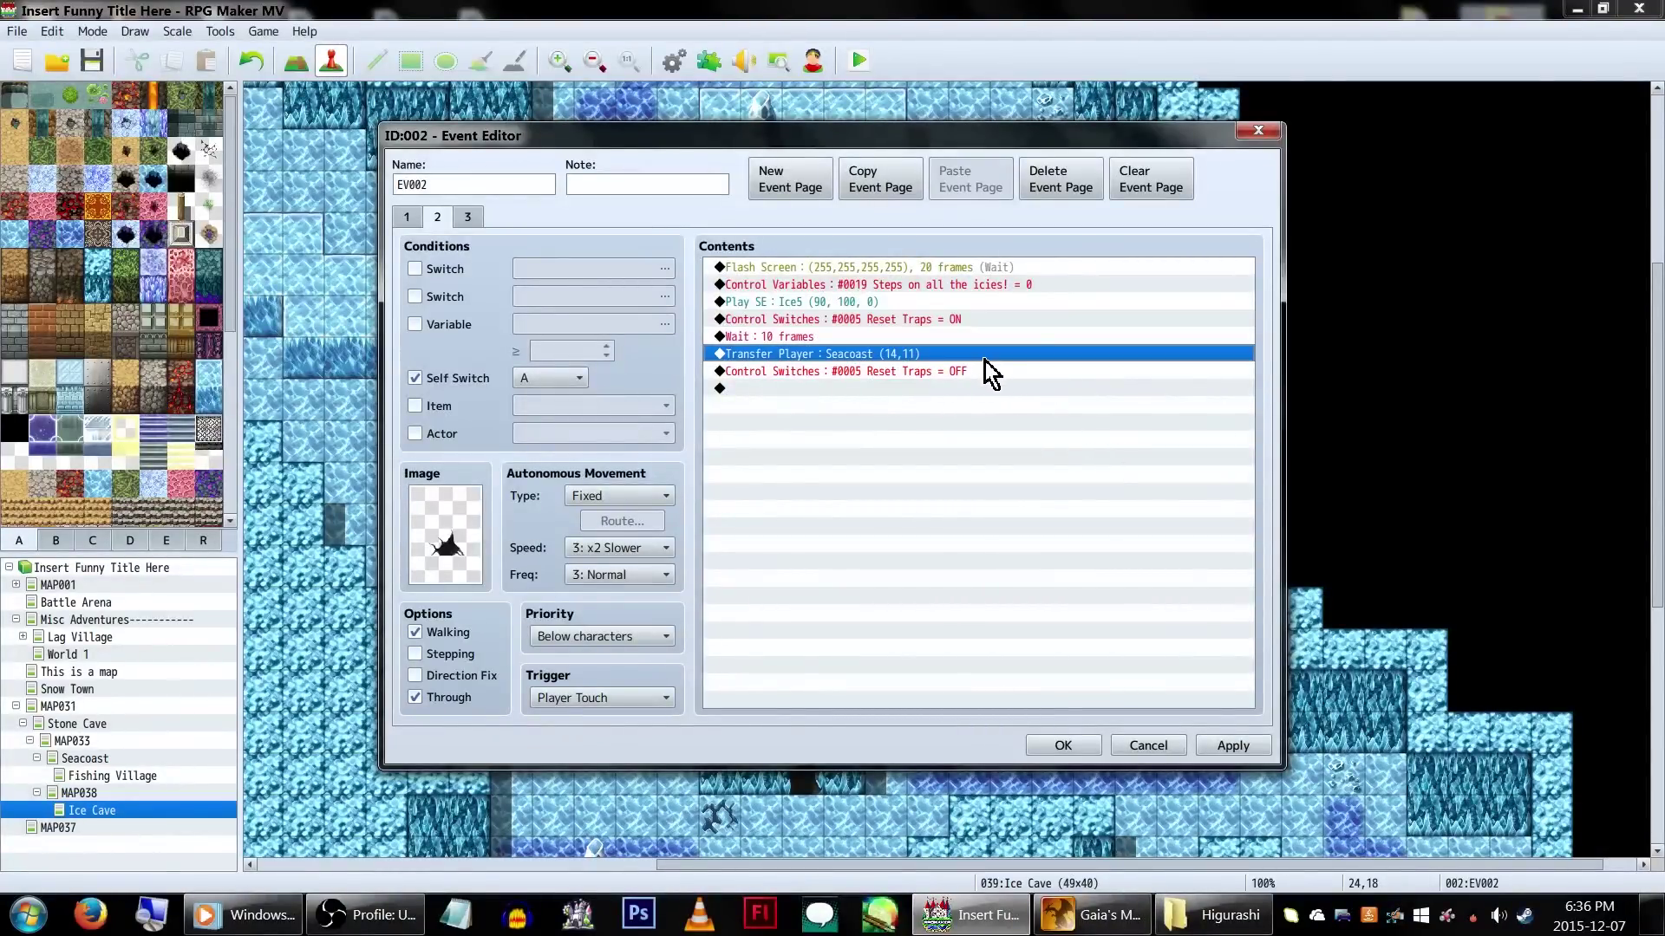
pyautogui.rightClick(985, 361)
pyautogui.click(1009, 390)
pyautogui.click(990, 407)
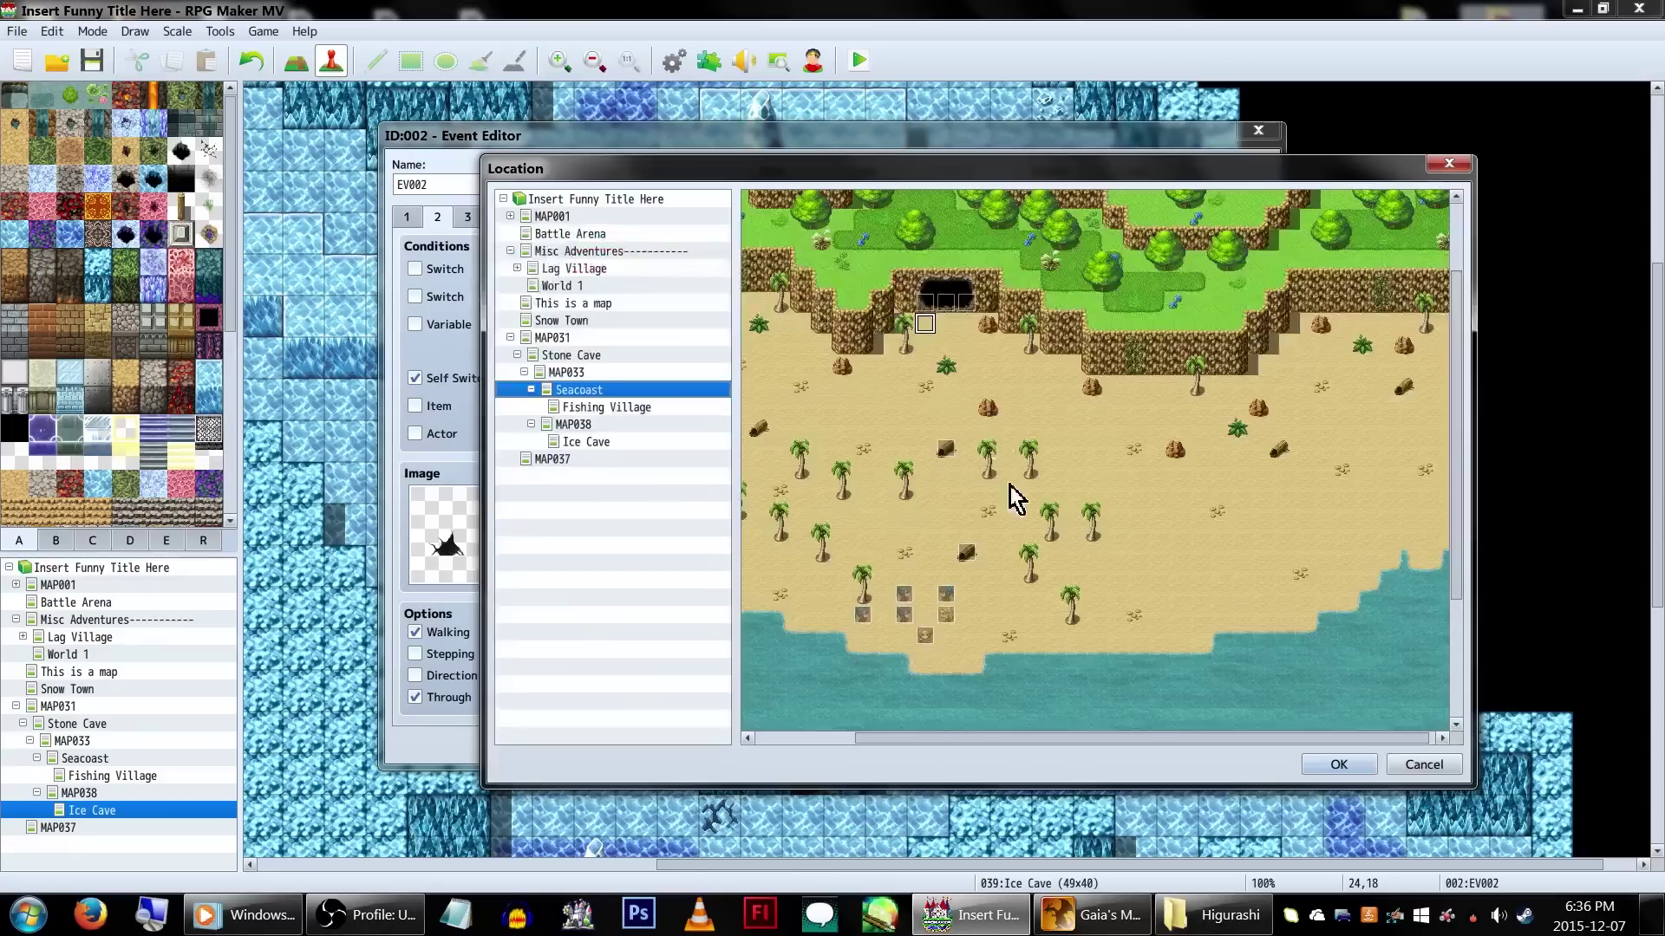
pyautogui.doubleClick(1011, 495)
pyautogui.click(988, 600)
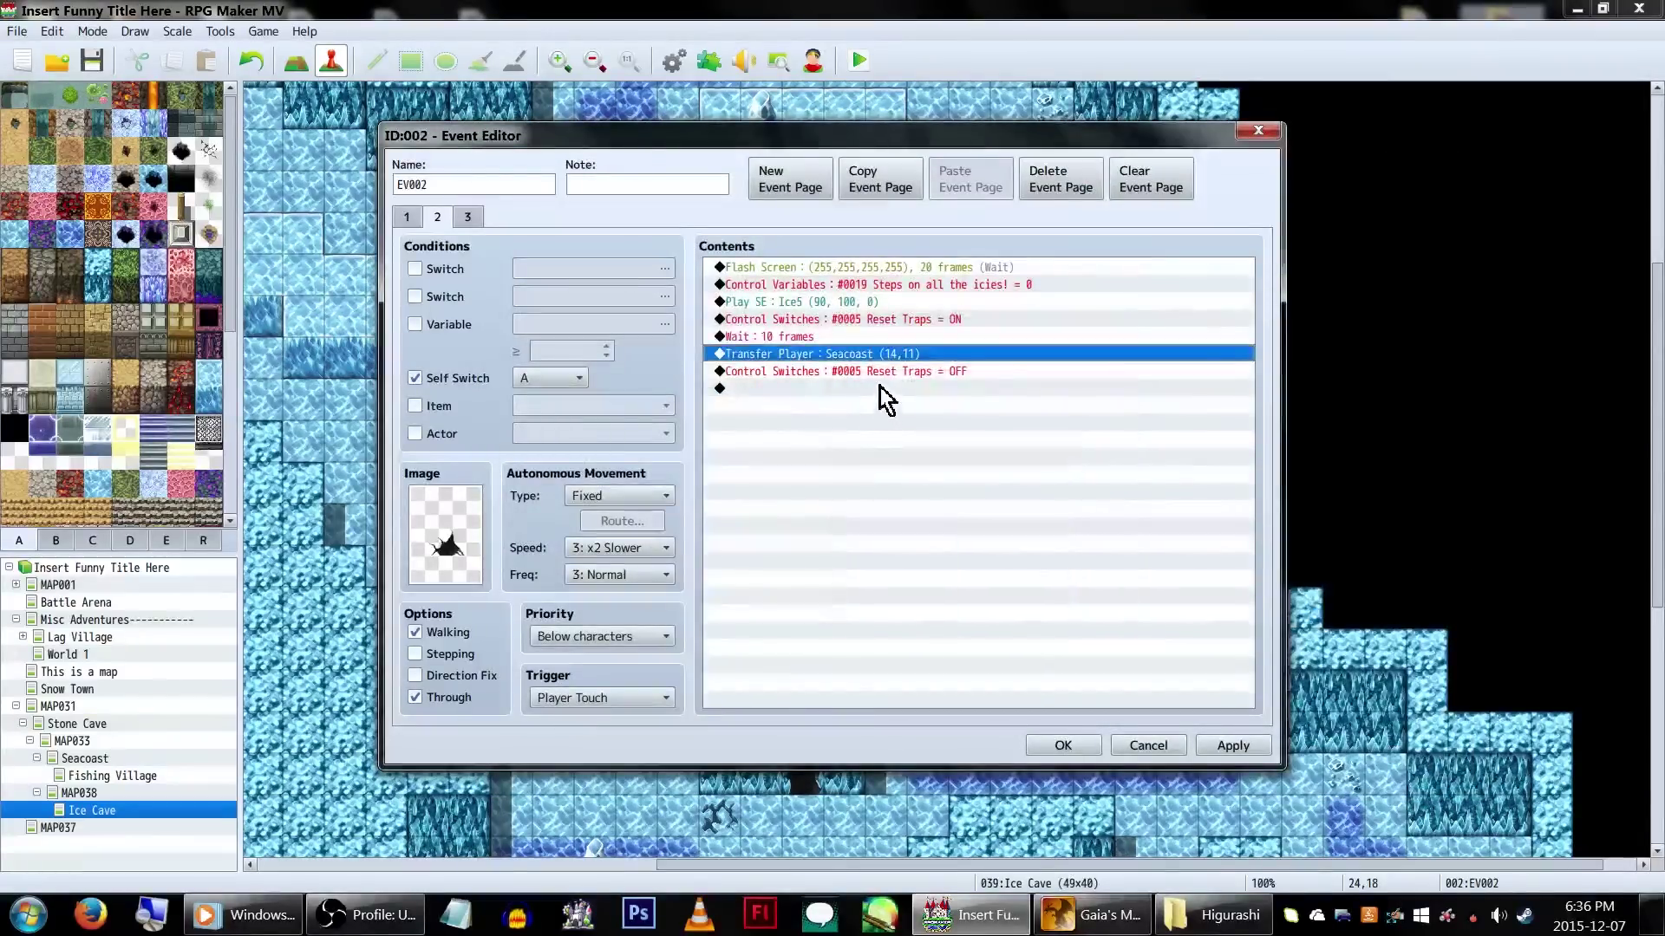
pyautogui.press('Down')
pyautogui.click(469, 216)
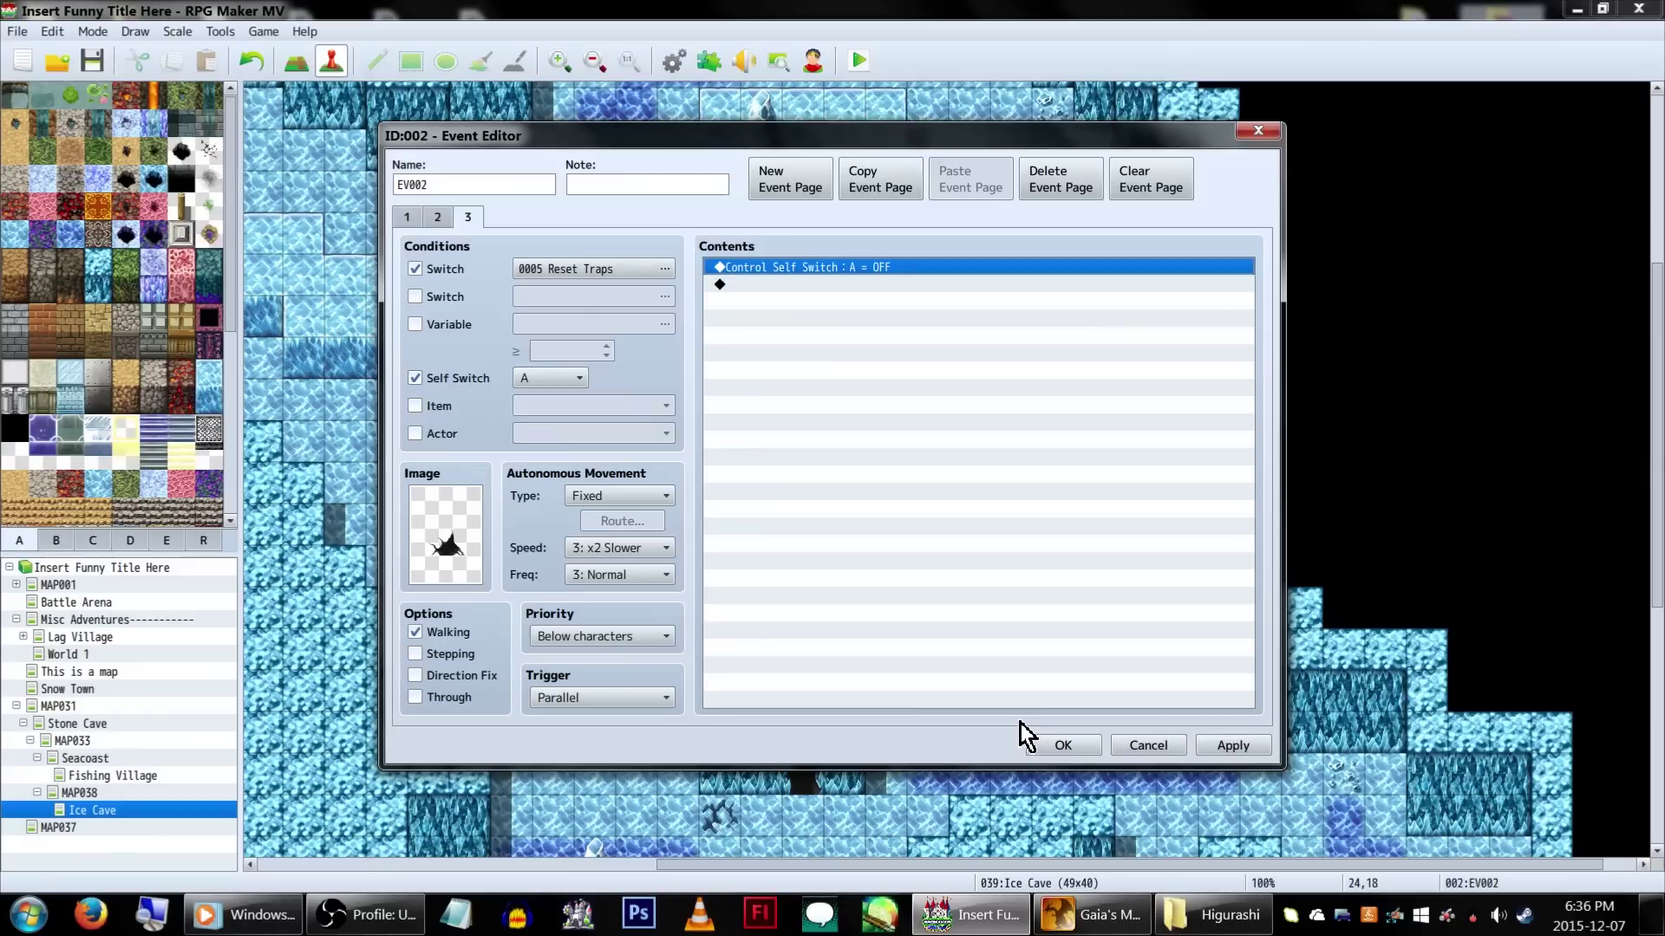
# Close the EV002 Event Editor, keeping its changes
pyautogui.click(1049, 745)
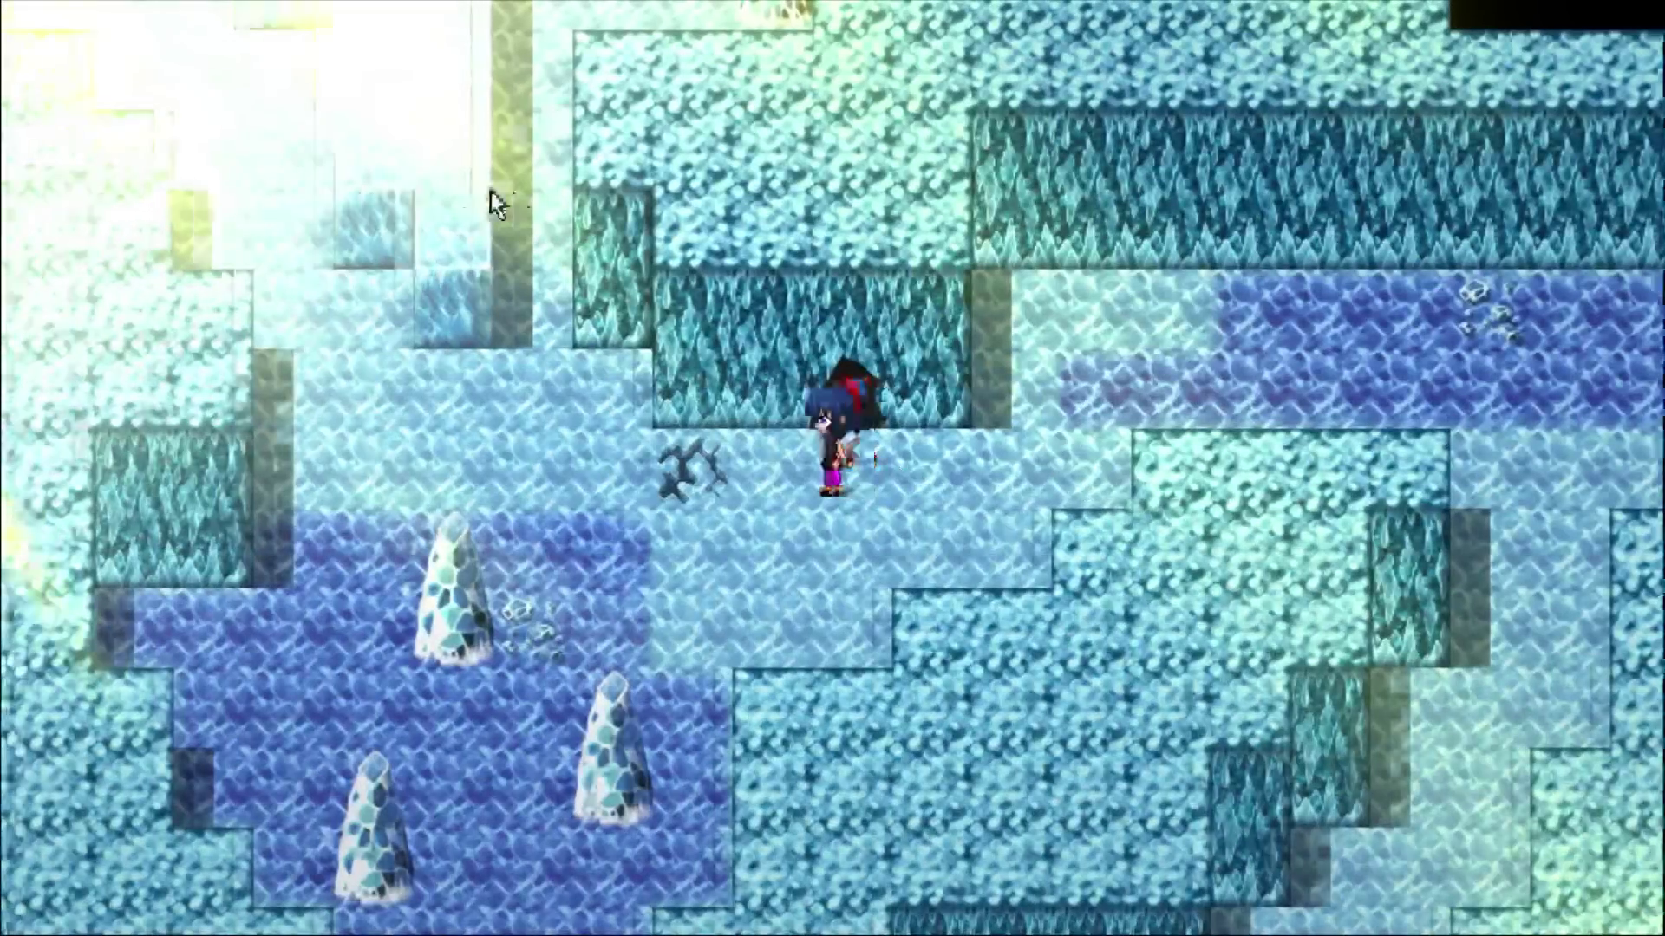
# Walk the hero up the corridor, paste the ice event onto the pond's water tiles, and restart the playtest
pyautogui.click(496, 205)
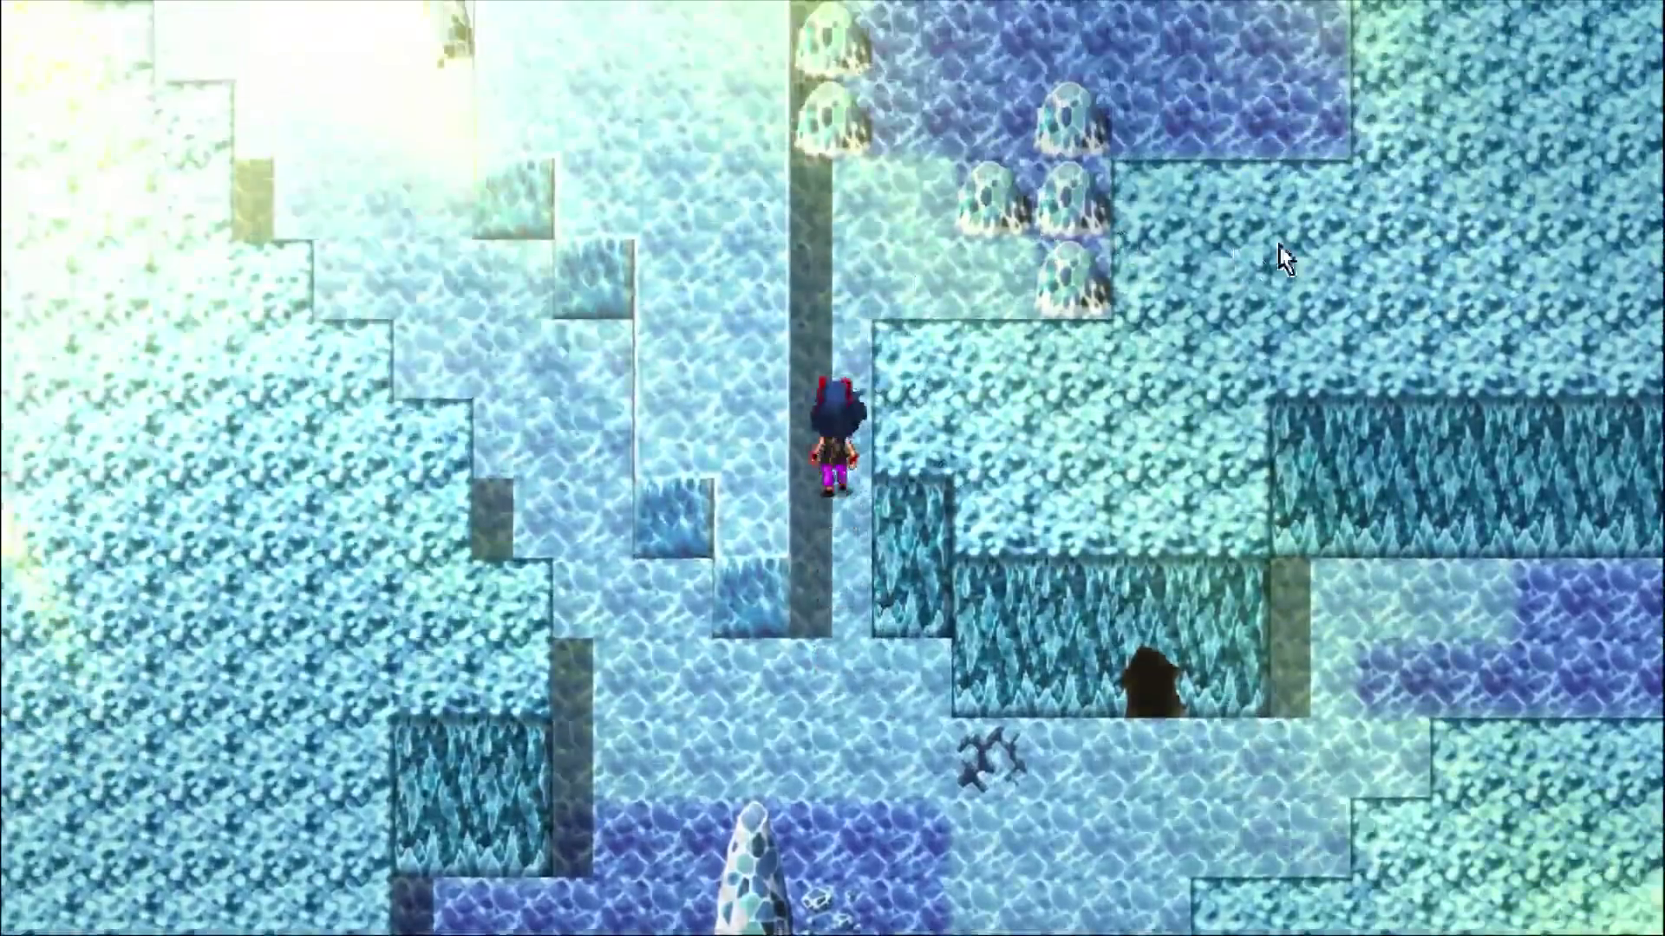
pyautogui.click(1116, 274)
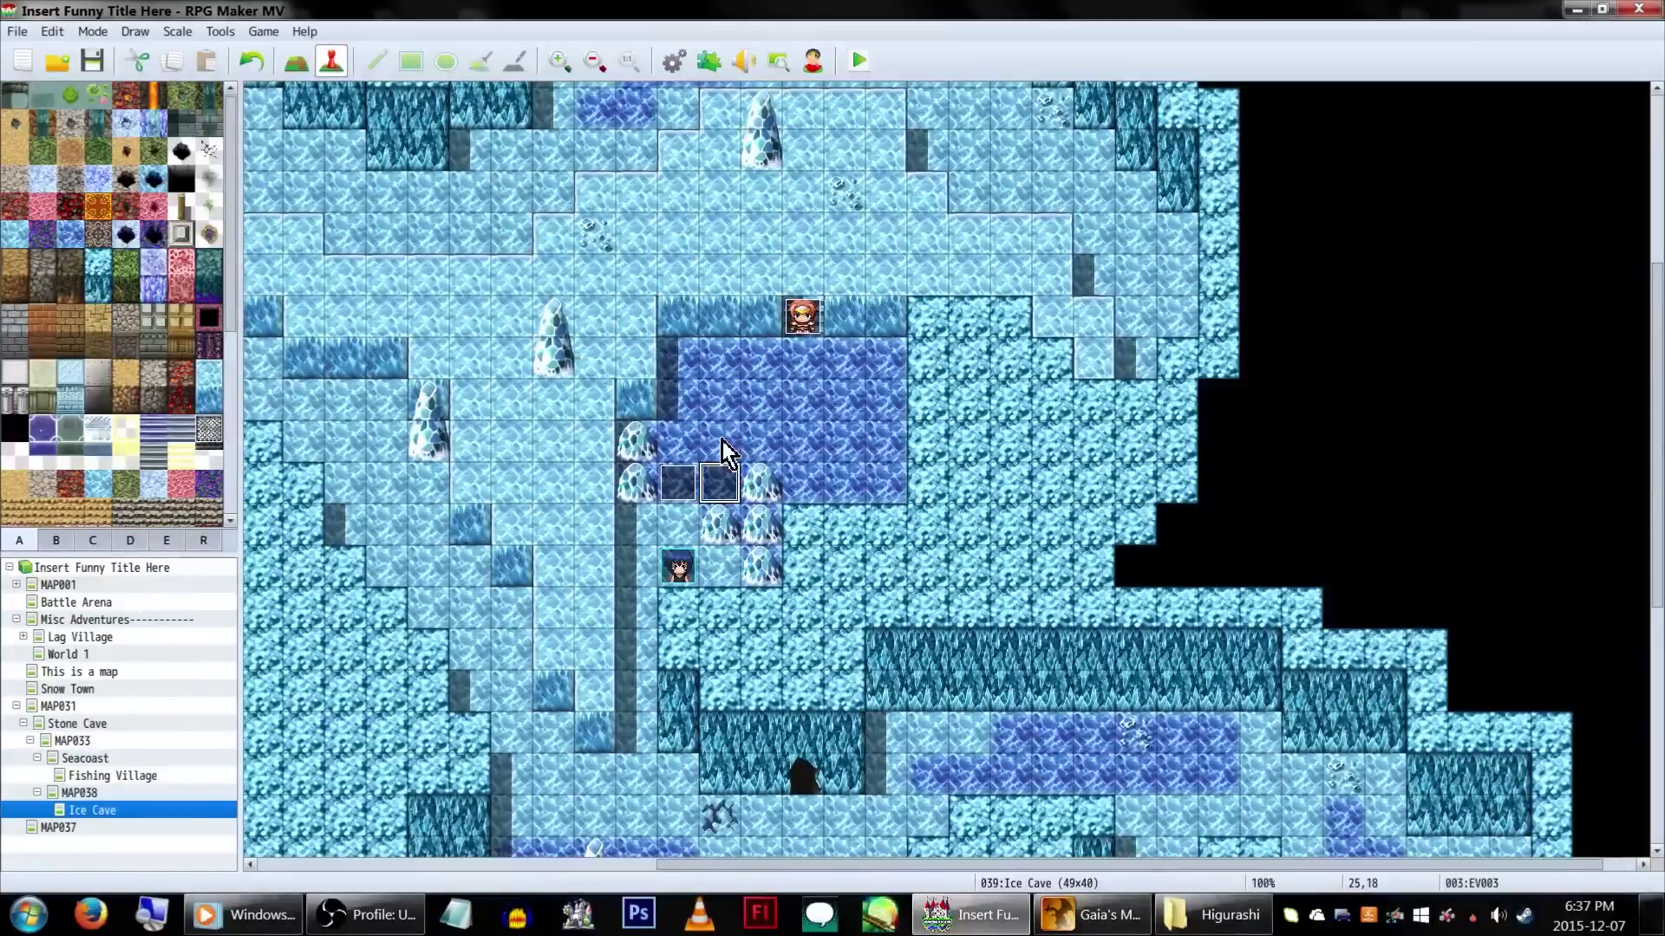
pyautogui.hotkey('ctrl', 'v')
pyautogui.hotkey('ctrl', 'v')
pyautogui.hotkey('ctrl', 'v')
pyautogui.hotkey('ctrl', 'v')
pyautogui.hotkey('ctrl', 'v')
pyautogui.hotkey('ctrl', 'v')
pyautogui.hotkey('ctrl', 'v')
pyautogui.hotkey('ctrl', 'v')
pyautogui.hotkey('ctrl', 'v')
pyautogui.hotkey('ctrl', 'v')
pyautogui.hotkey('ctrl', 'v')
pyautogui.hotkey('ctrl', 'v')
pyautogui.hotkey('ctrl', 'v')
pyautogui.hotkey('ctrl', 'v')
pyautogui.hotkey('ctrl', 'v')
pyautogui.hotkey('ctrl', 'v')
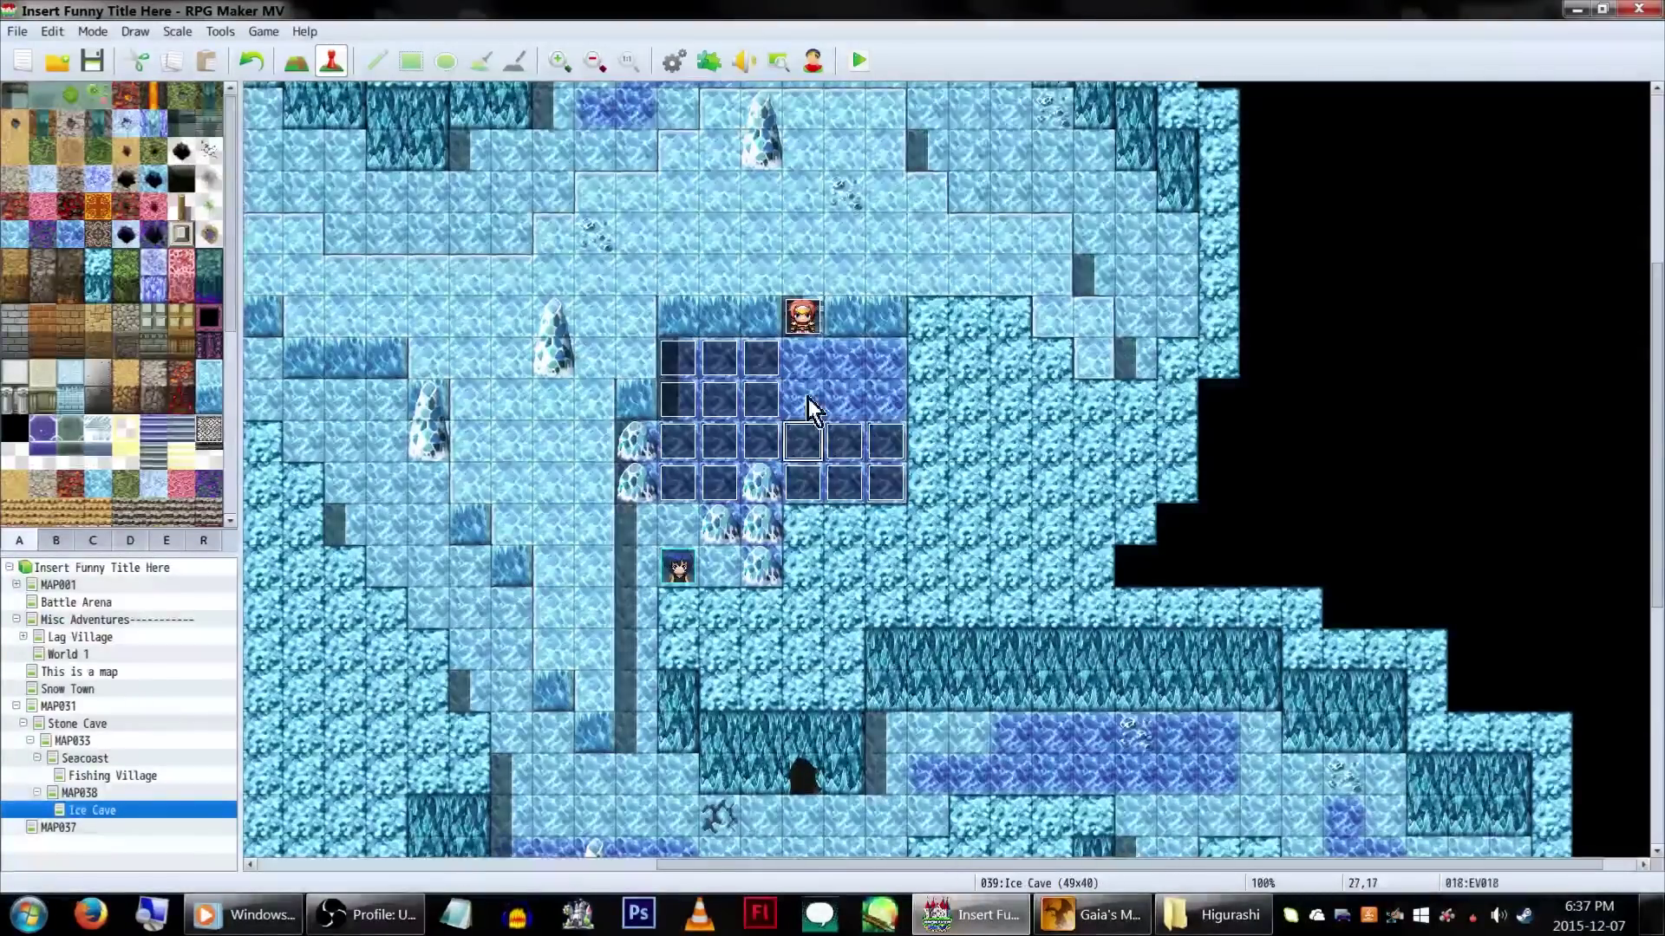
pyautogui.hotkey('ctrl', 'v')
pyautogui.hotkey('ctrl', 'v')
pyautogui.click(858, 60)
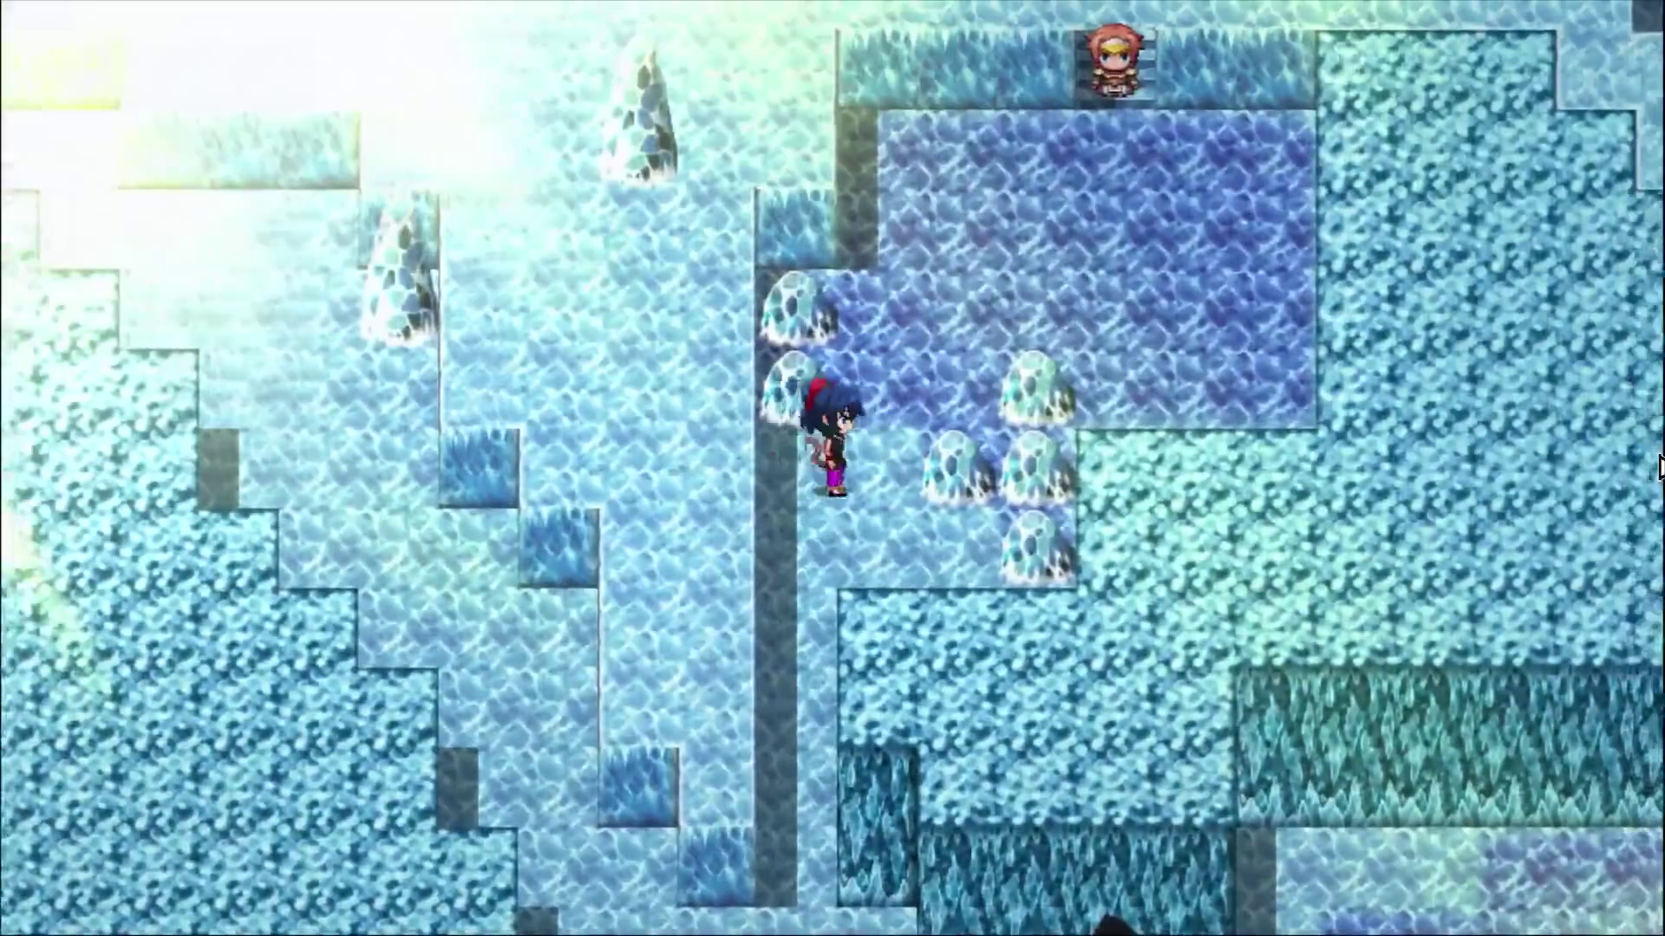
# Walk the hero across every ice pond tile so each cracks, then dismiss the guard's line
pyautogui.press('Right')
pyautogui.press('Up')
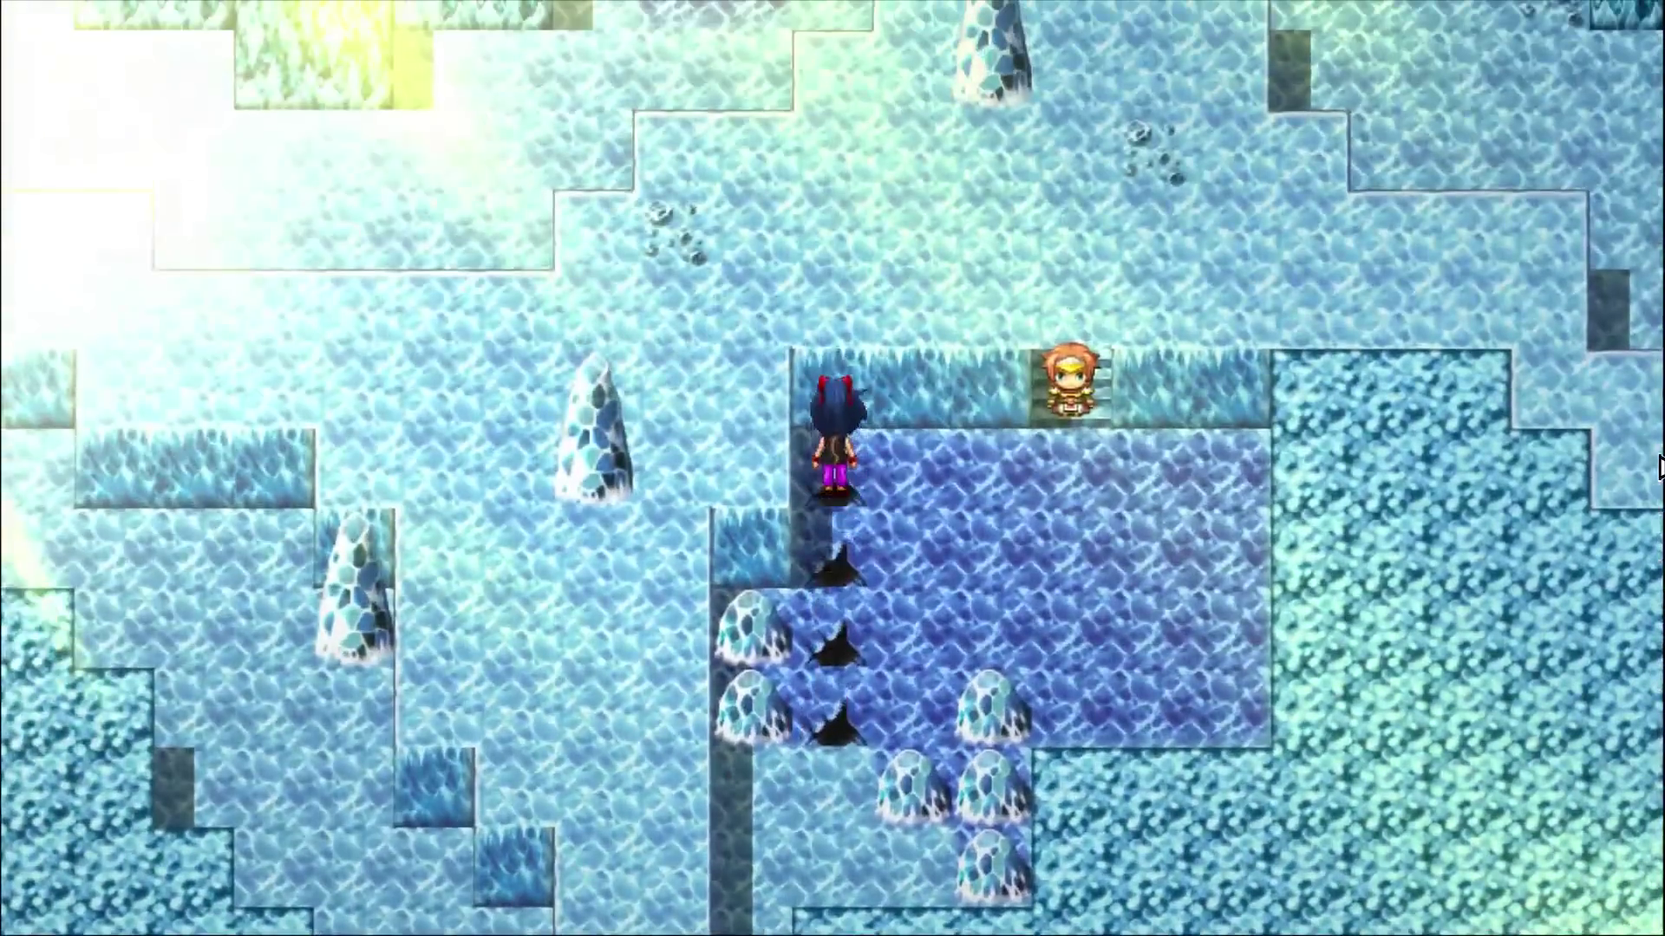
pyautogui.press('Down')
pyautogui.press('Down')
pyautogui.press('Right')
pyautogui.press('Up')
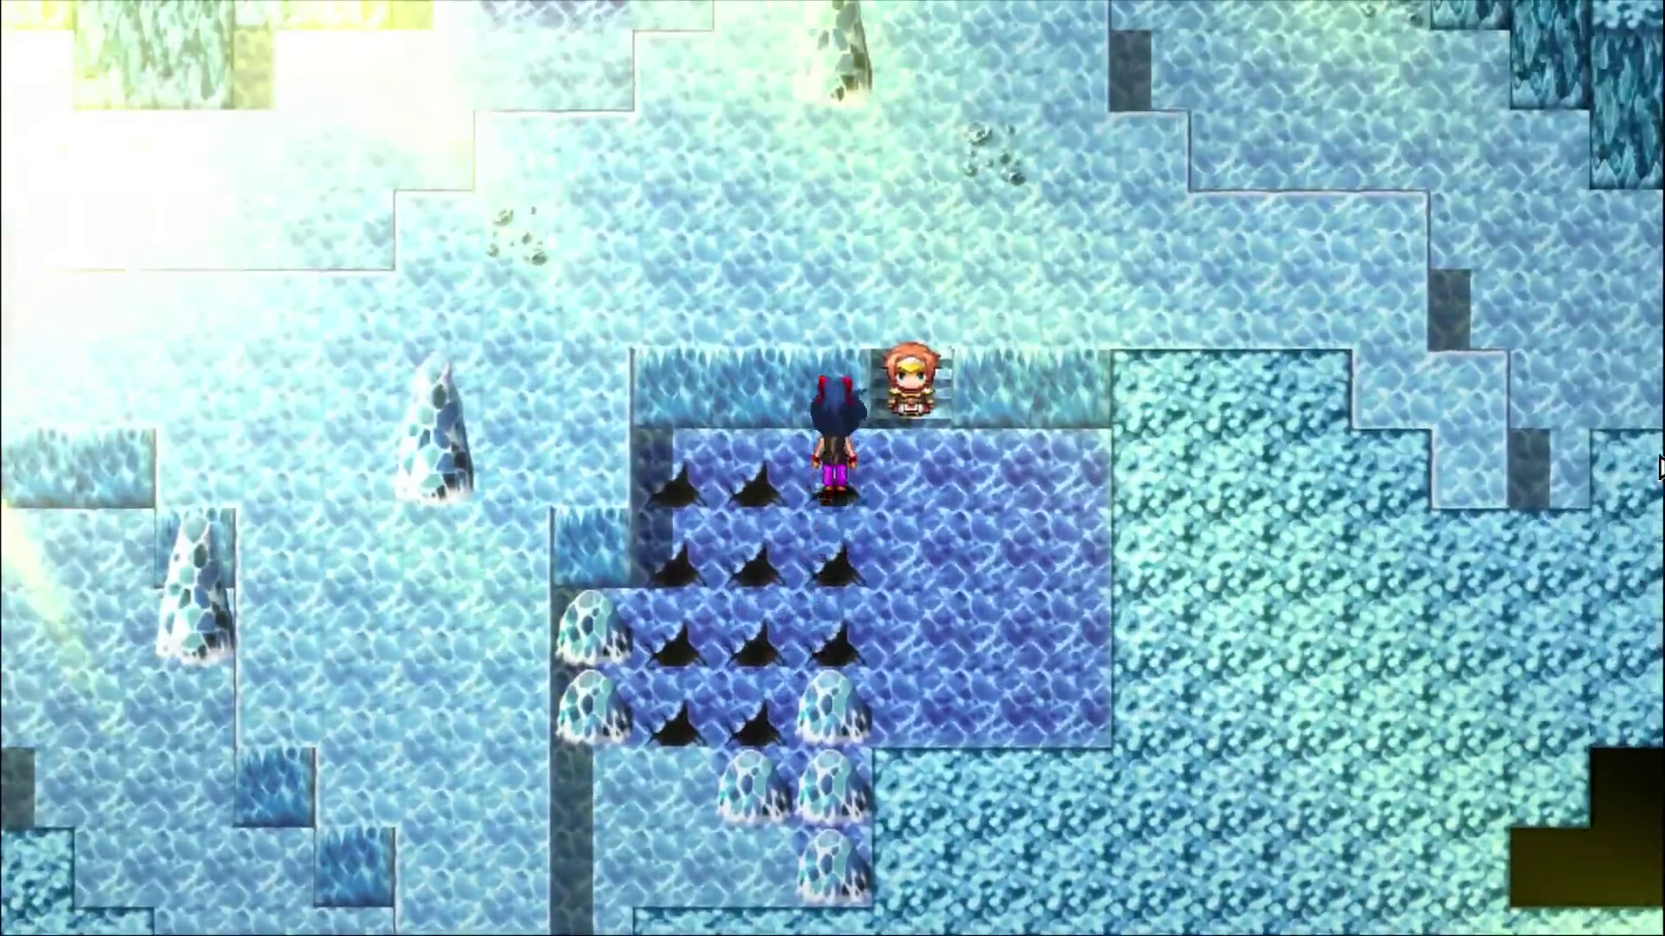
pyautogui.press('Down')
pyautogui.press('Right')
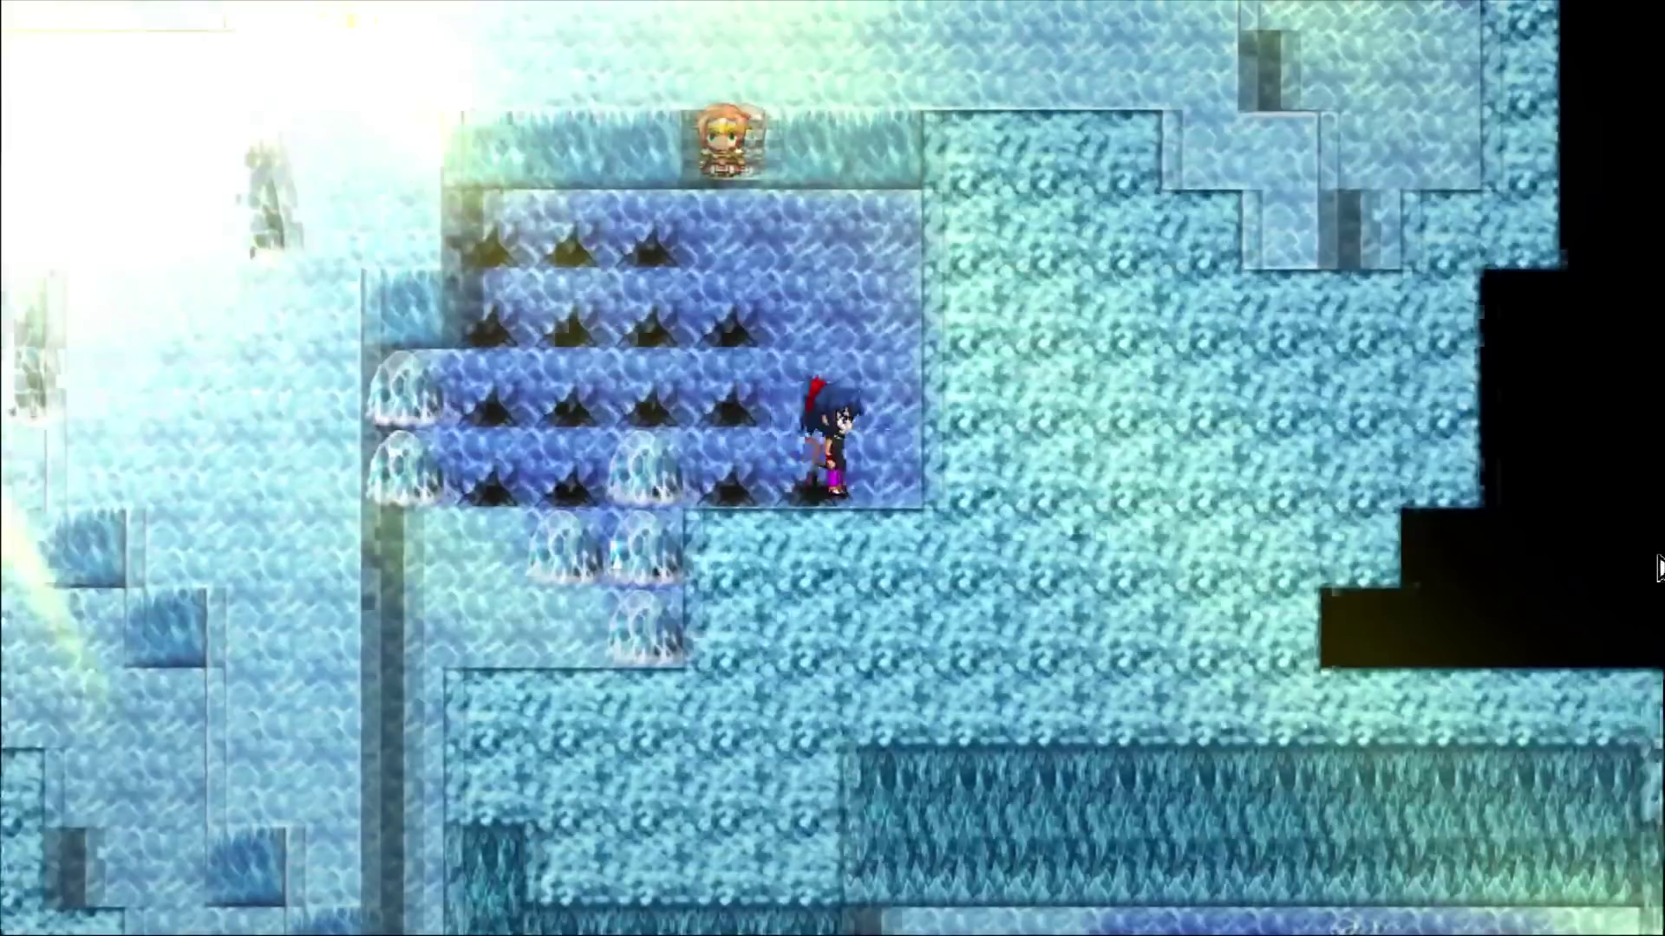
pyautogui.press('Up')
pyautogui.press('Up')
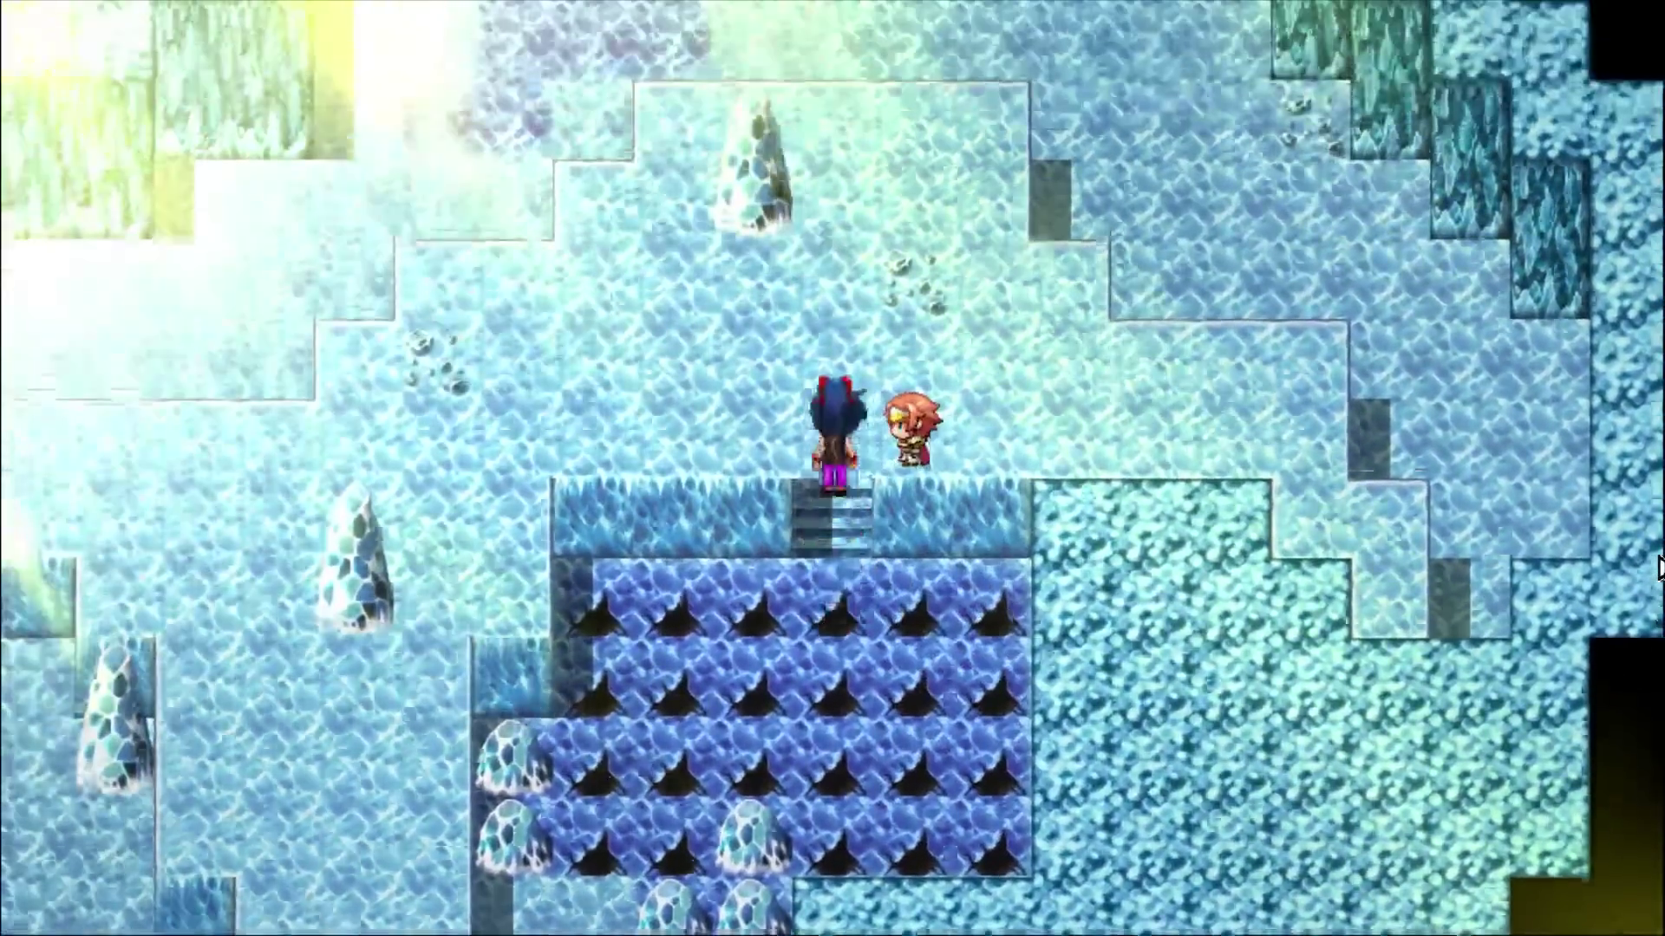
pyautogui.press('Return')
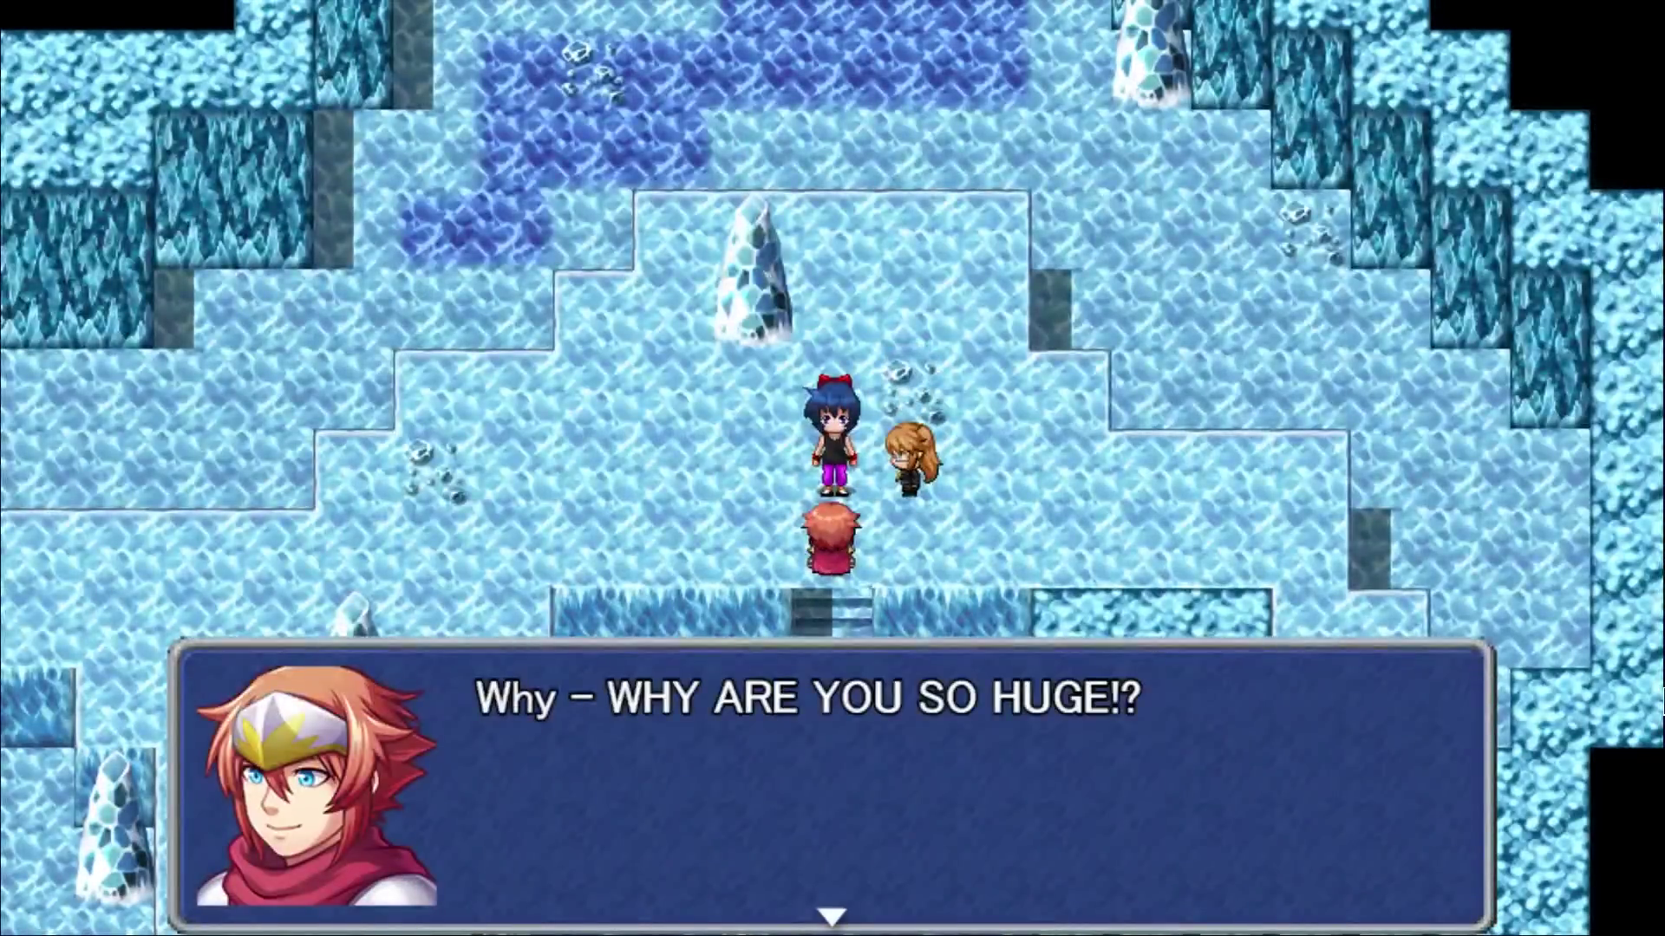
# Advance the post-puzzle conversation through six lines up to the glasses character's 'Hmph!' reply
pyautogui.press('Return')
pyautogui.press('Return')
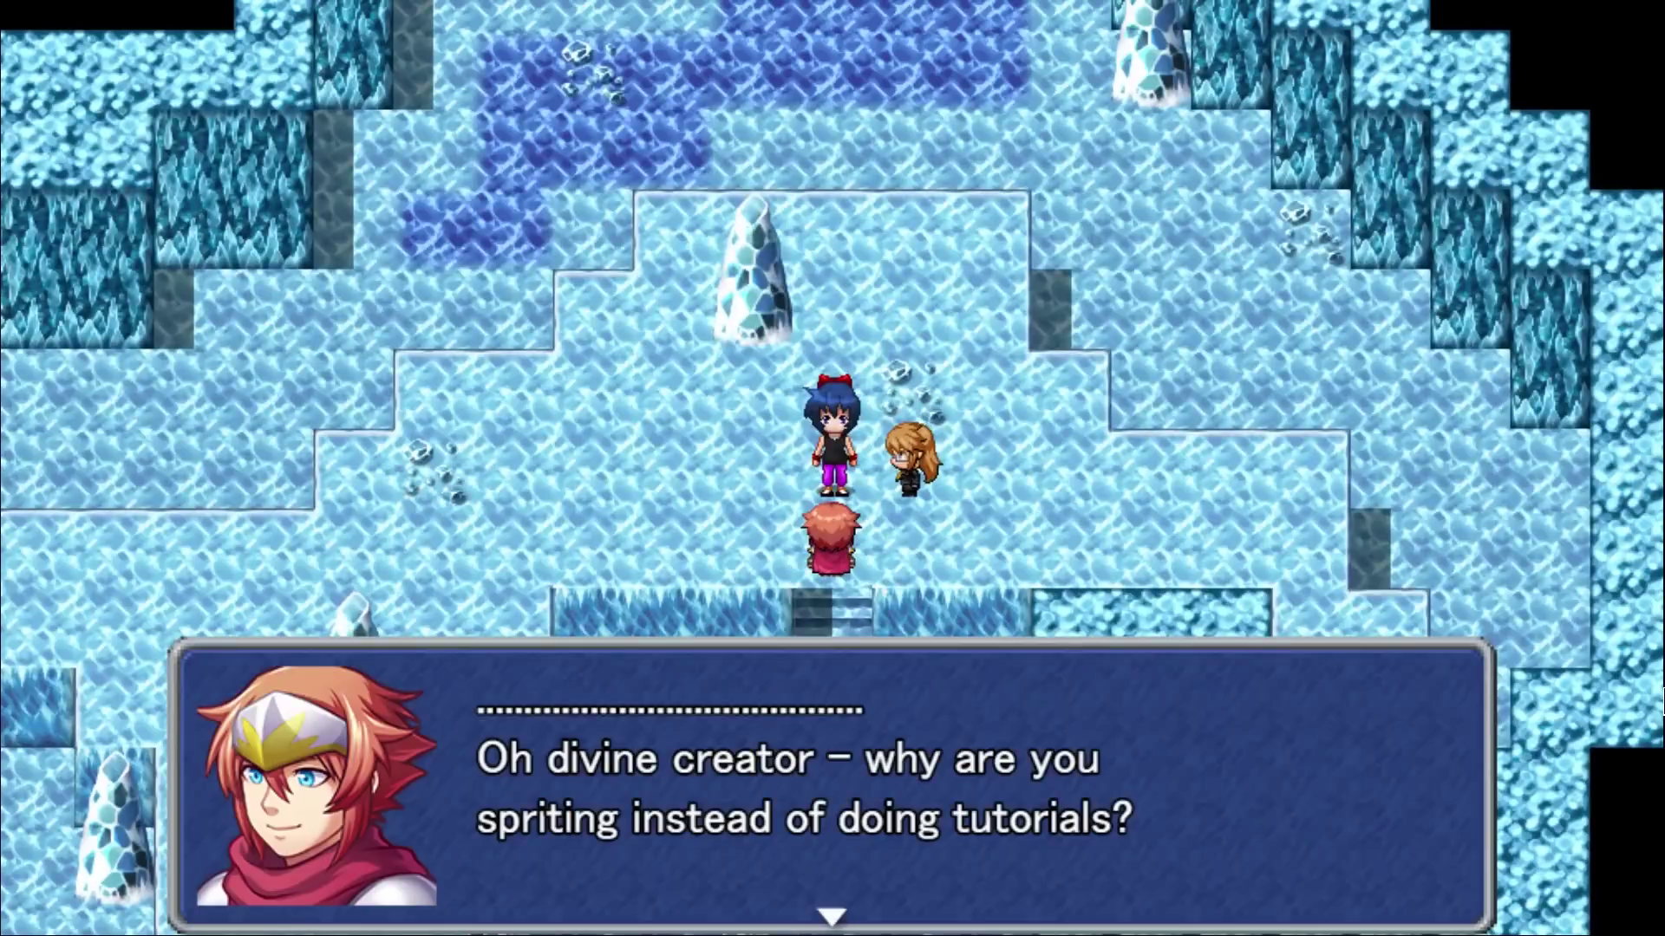
pyautogui.press('Return')
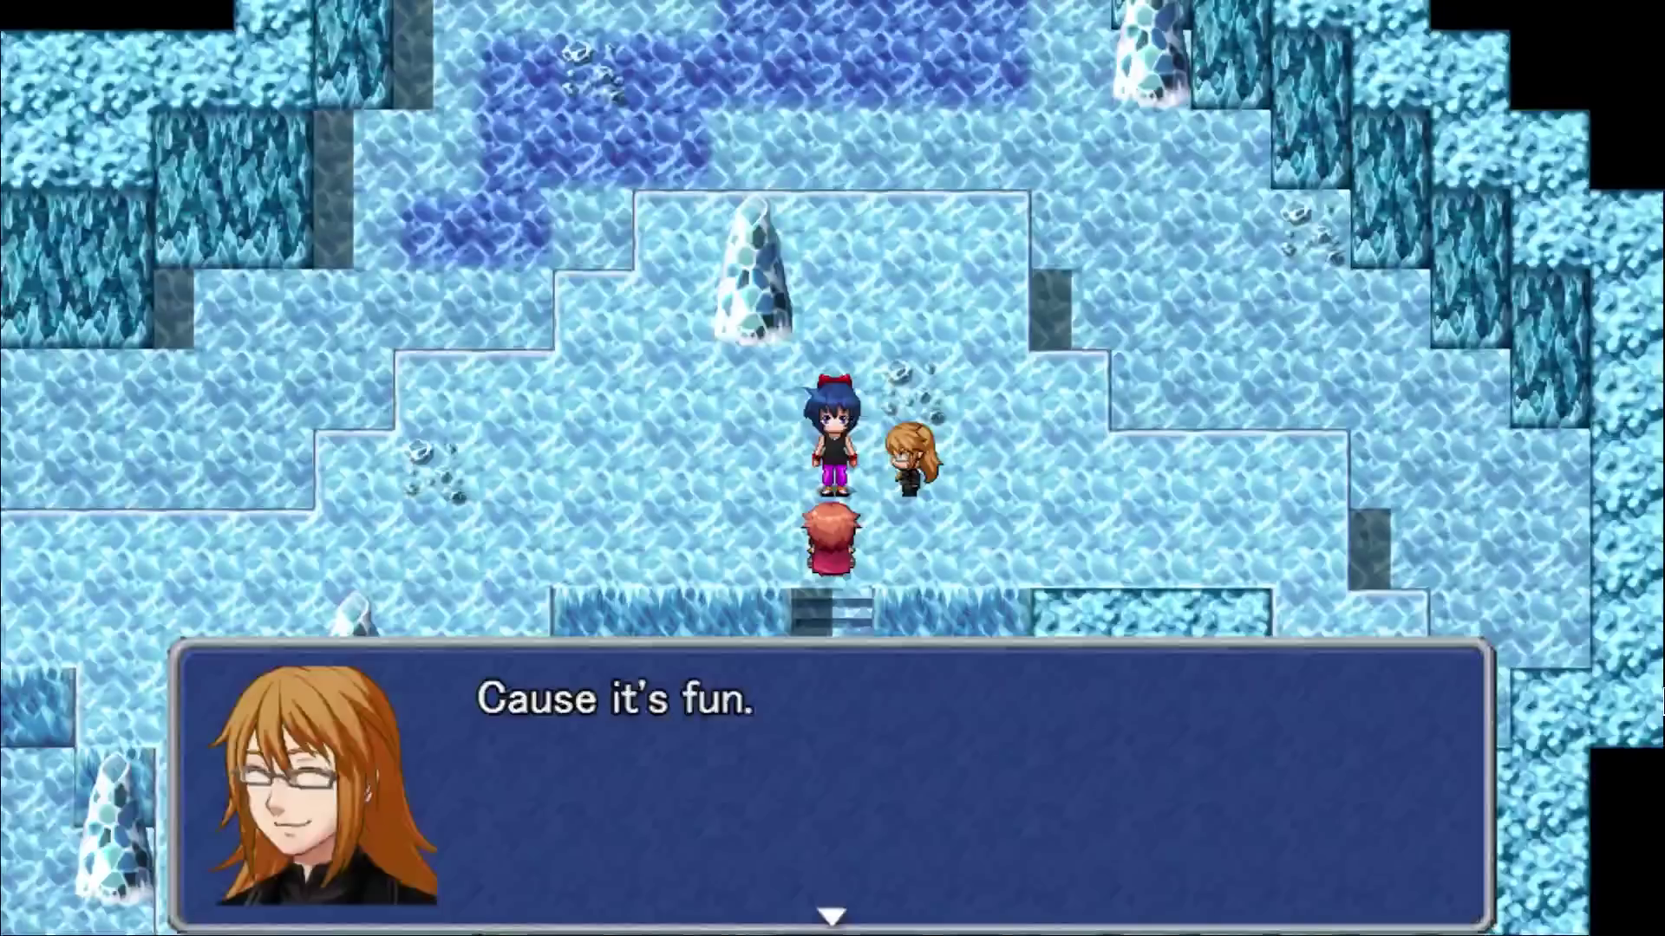
pyautogui.press('Return')
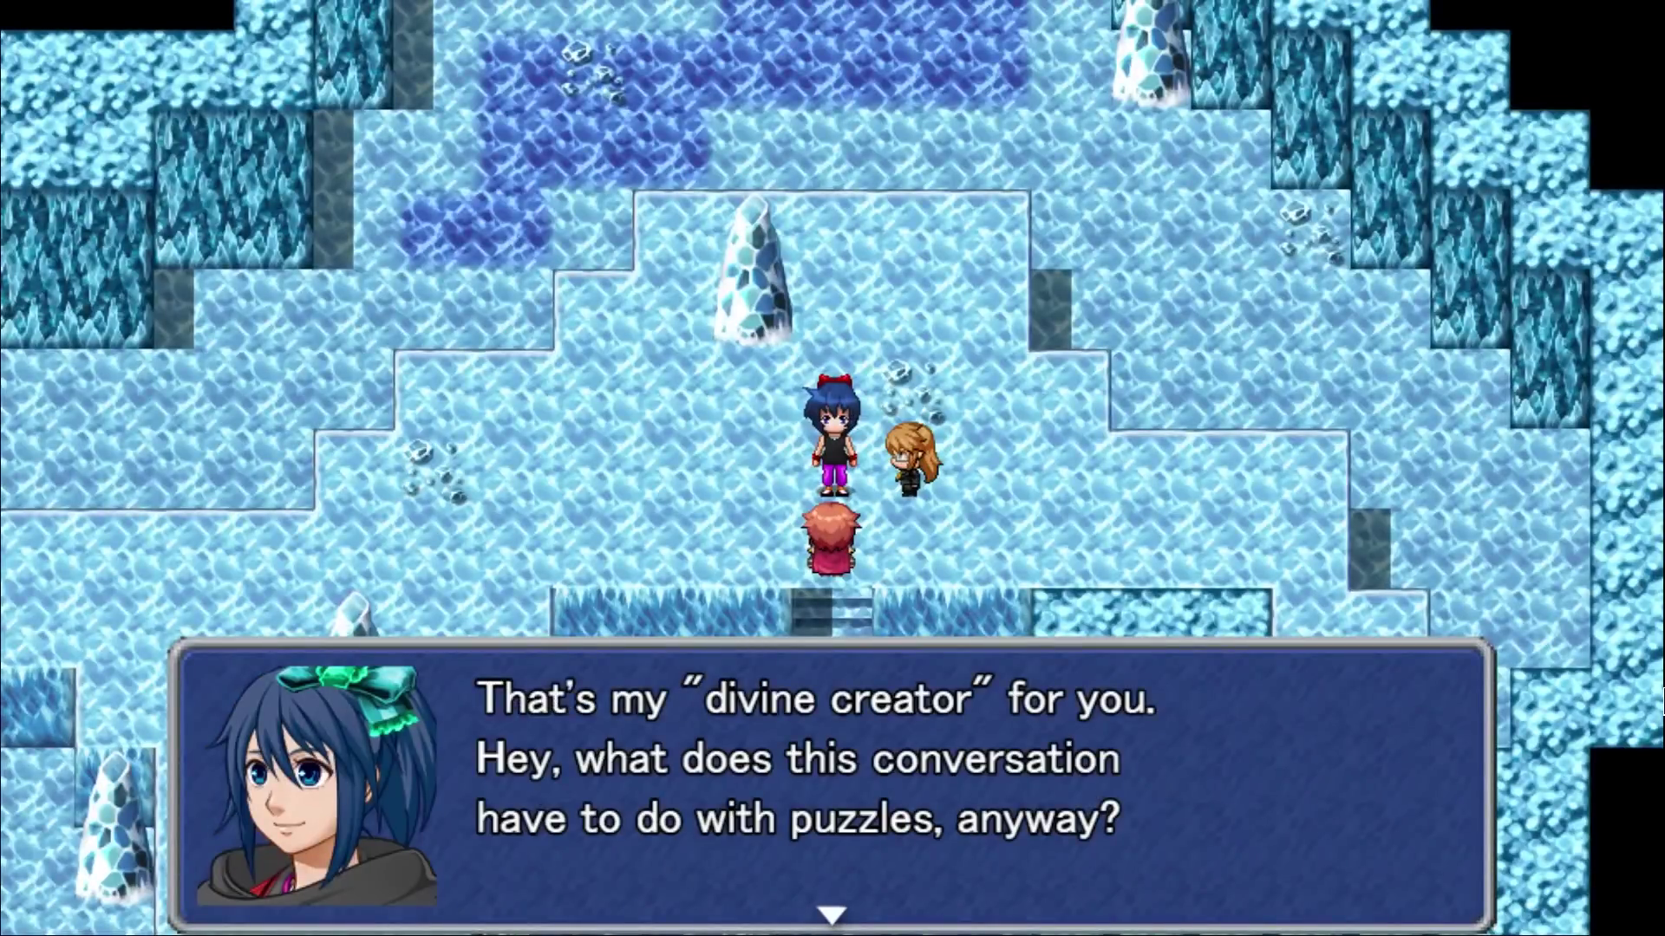
pyautogui.press('Return')
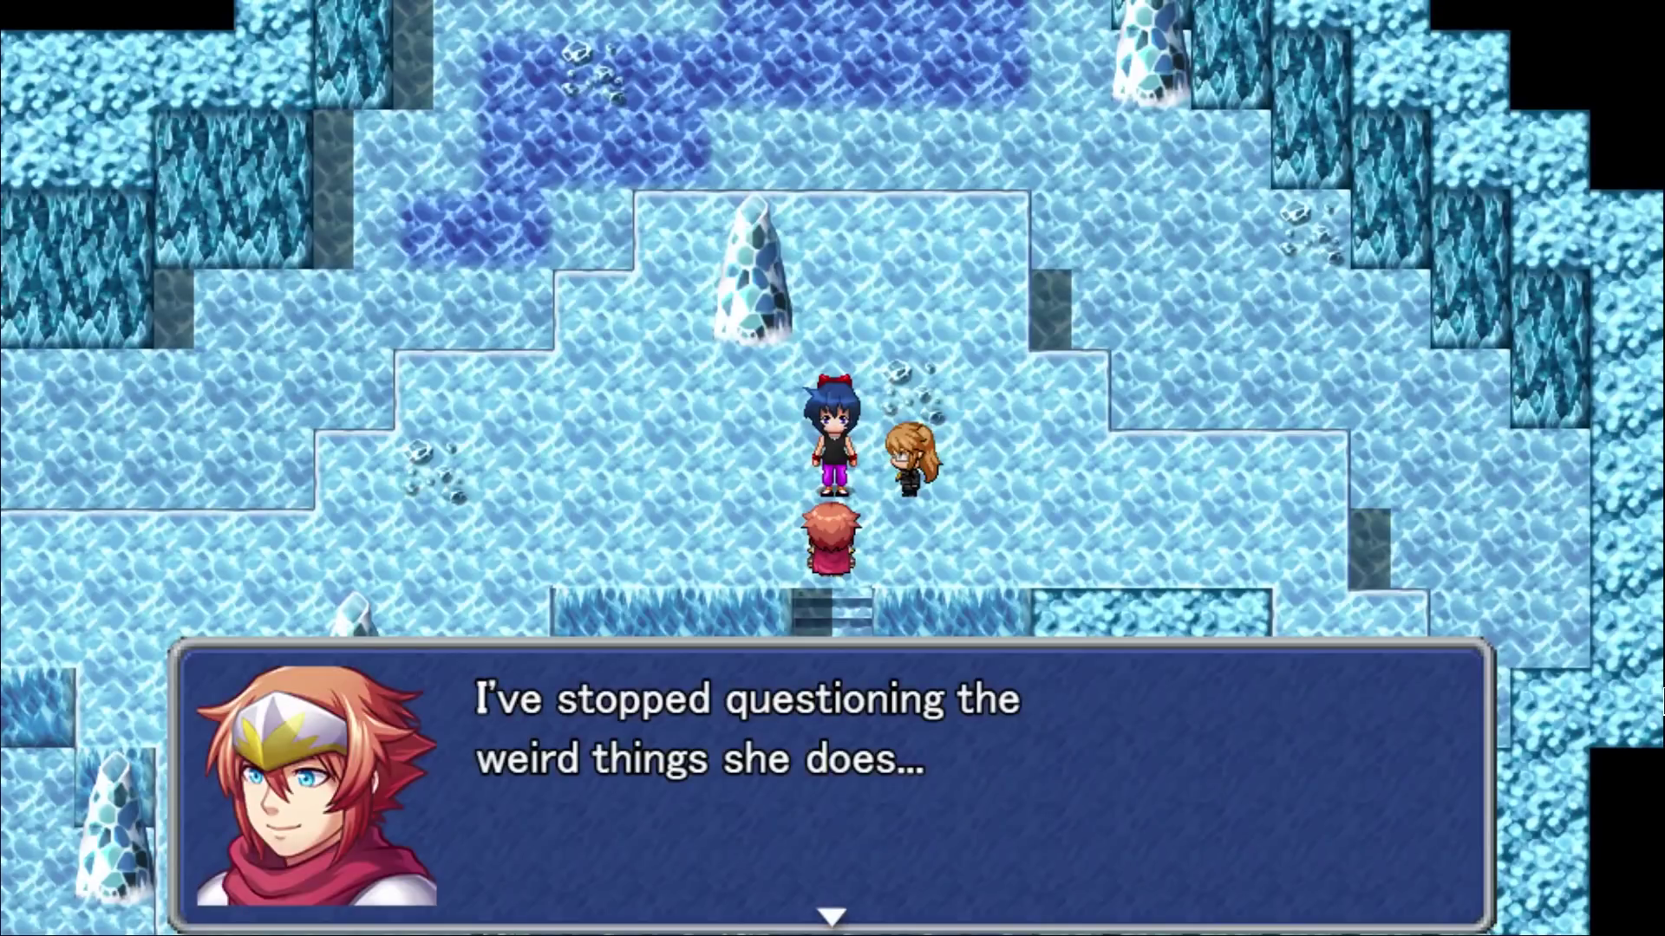
pyautogui.press('Return')
pyautogui.press('Return')
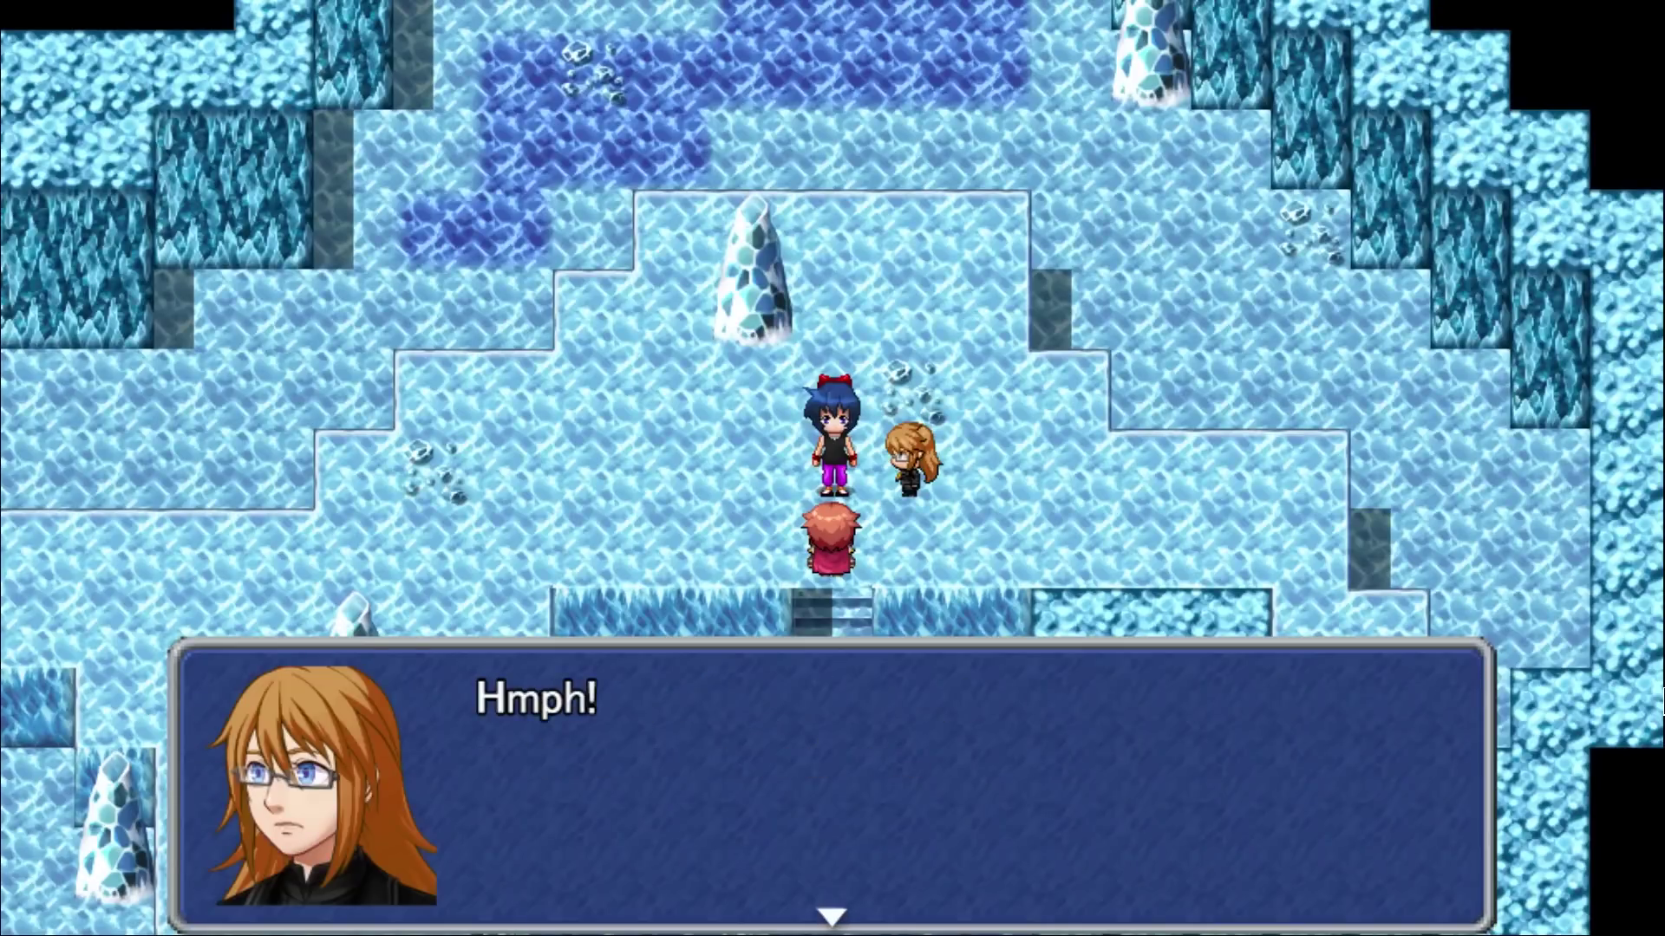
pyautogui.press('Return')
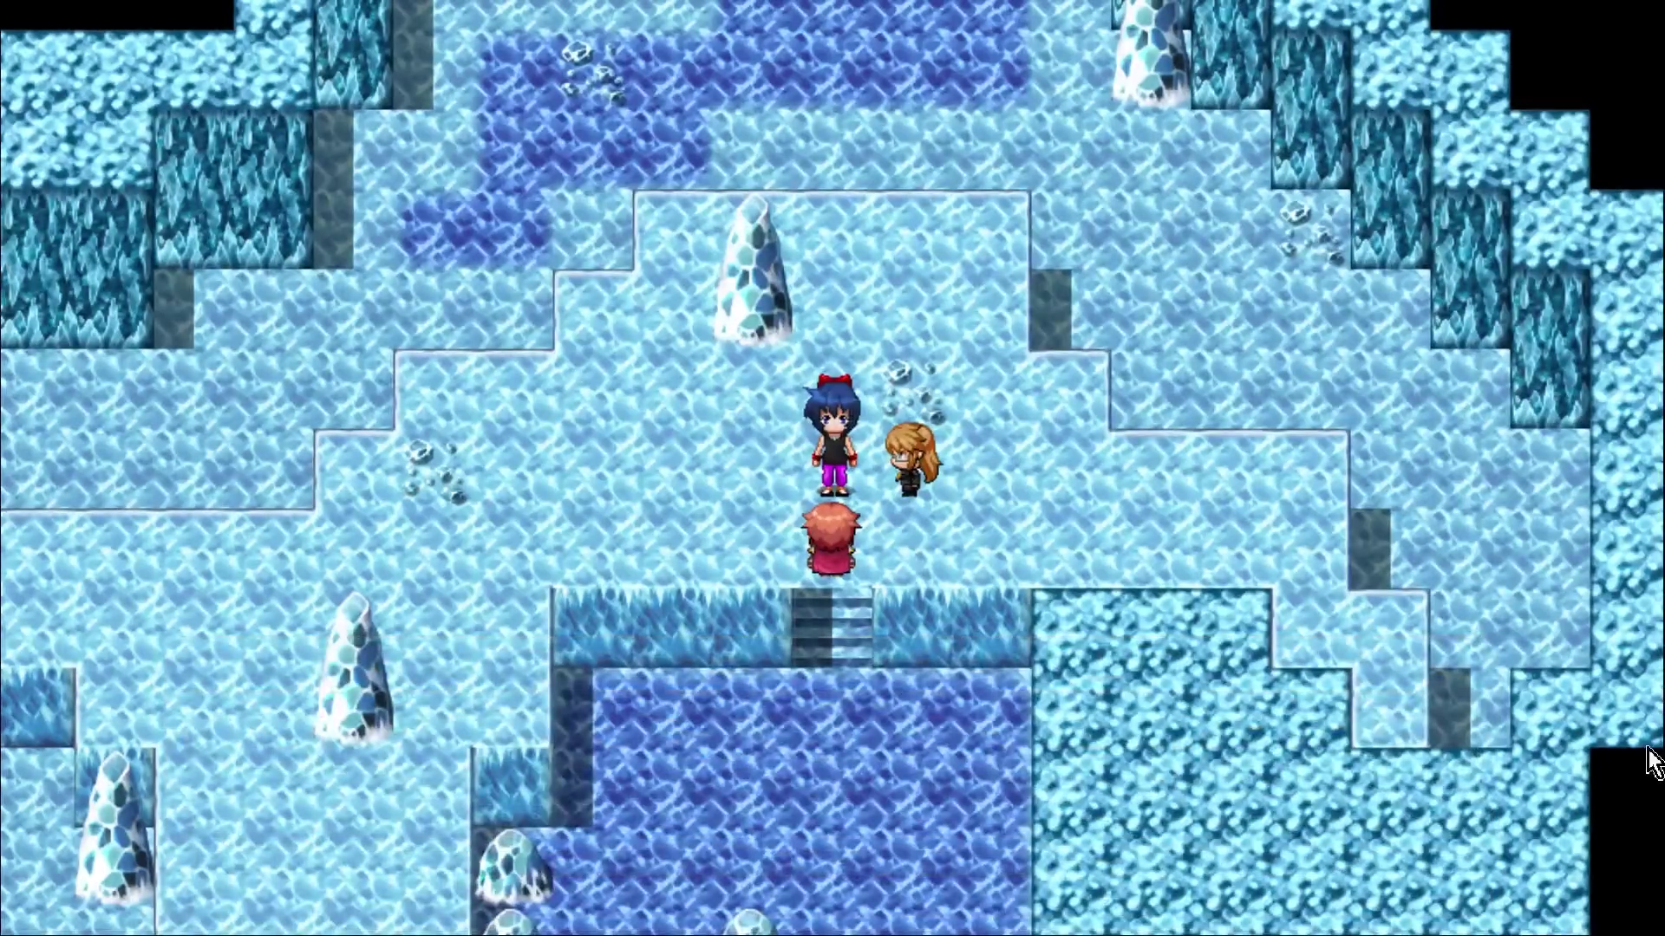